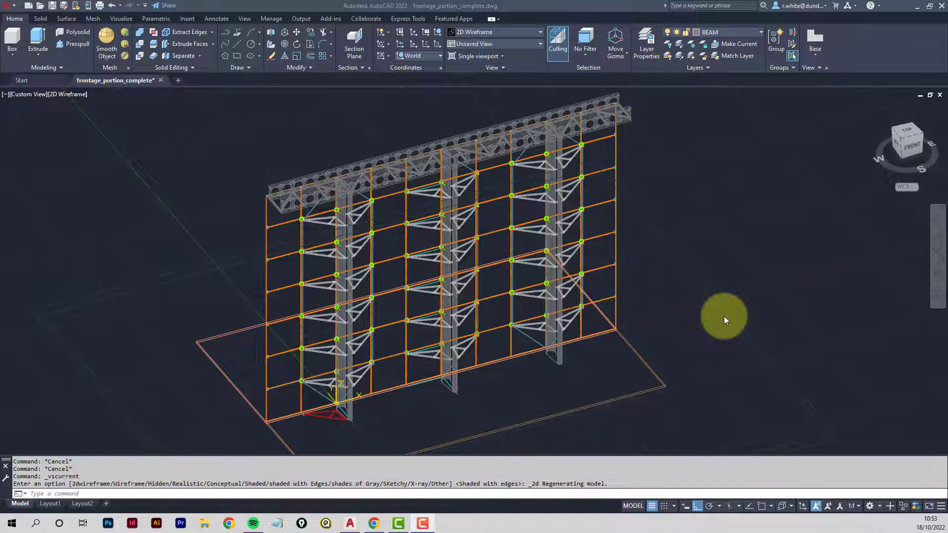
Modify Layout1's page setup to use the DWG To PDF.pc3 plotter
{"action": "left_click", "coordinate": [49, 505]}
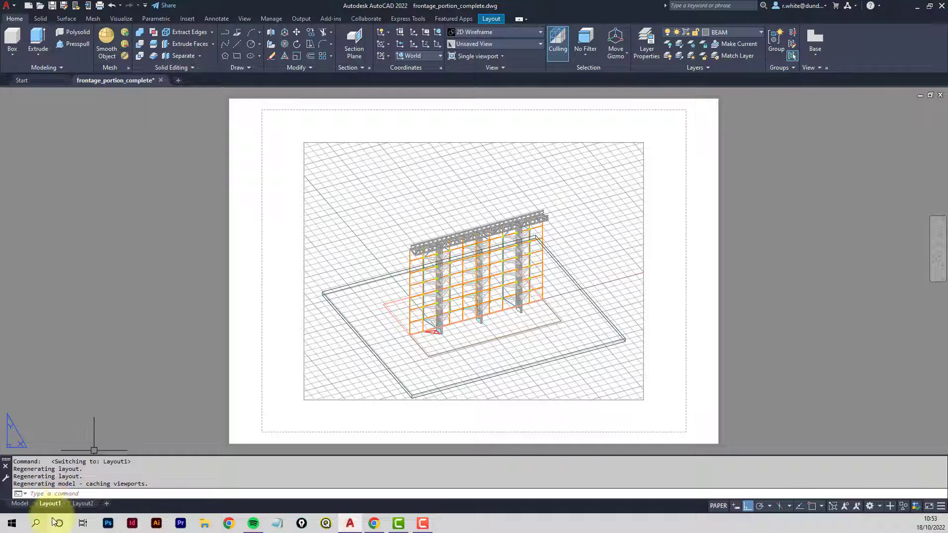
{"action": "right_click", "coordinate": [49, 502]}
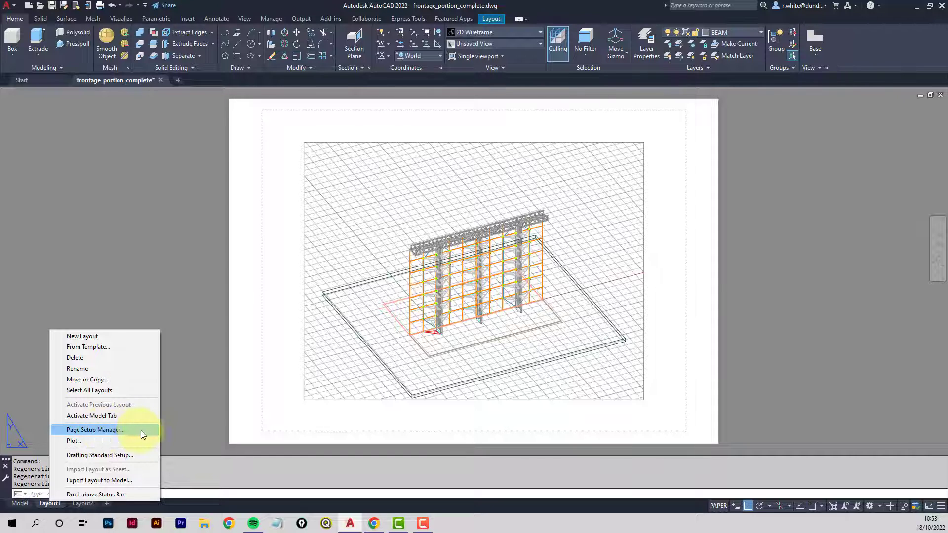
{"action": "left_click", "coordinate": [108, 429]}
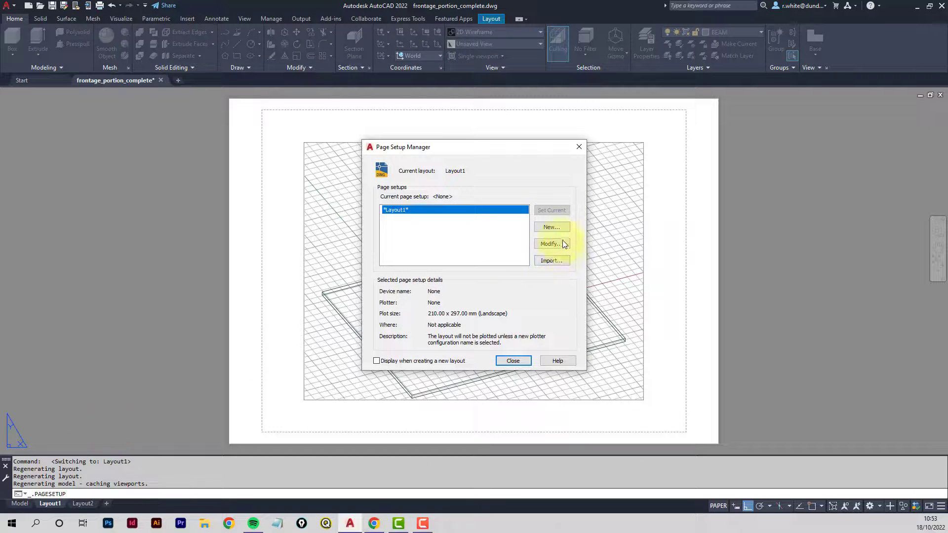
{"action": "left_click", "coordinate": [562, 244]}
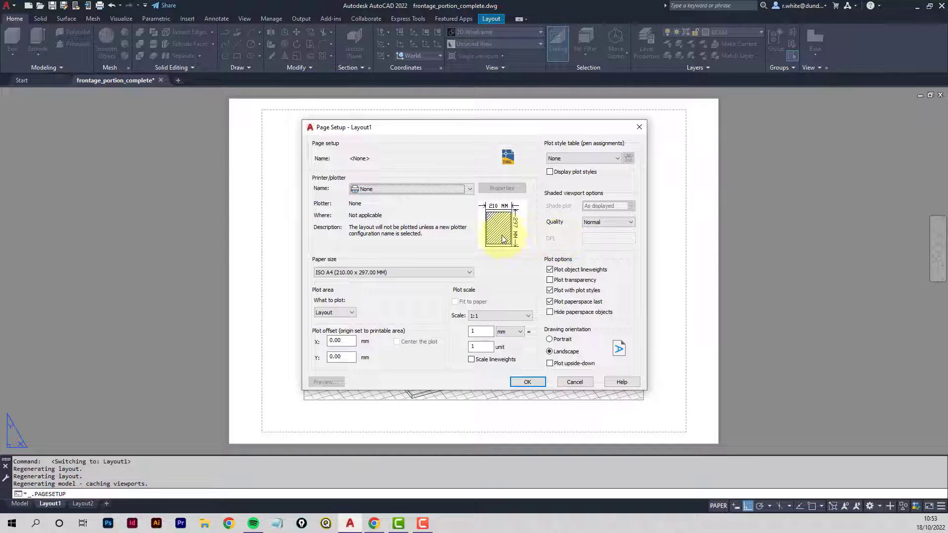
{"action": "left_click", "coordinate": [470, 189]}
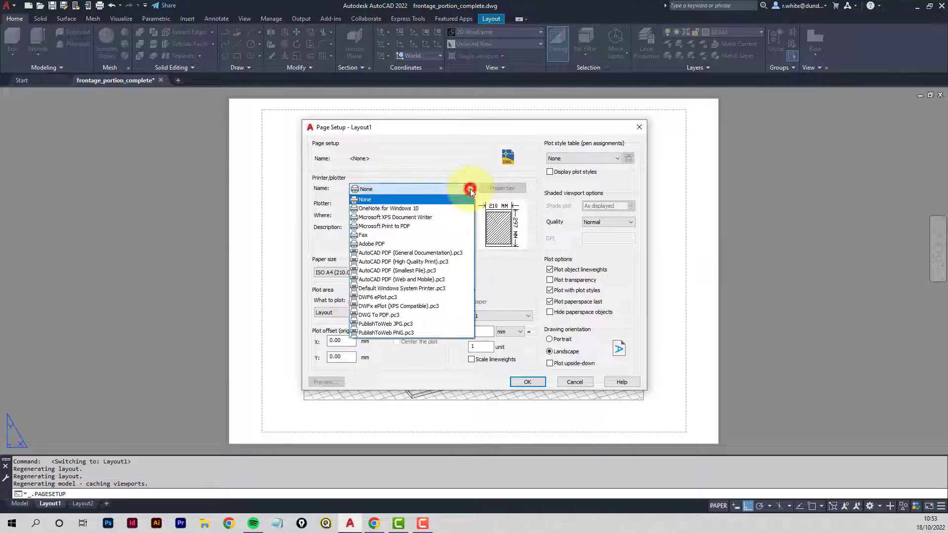
{"action": "left_click", "coordinate": [376, 317]}
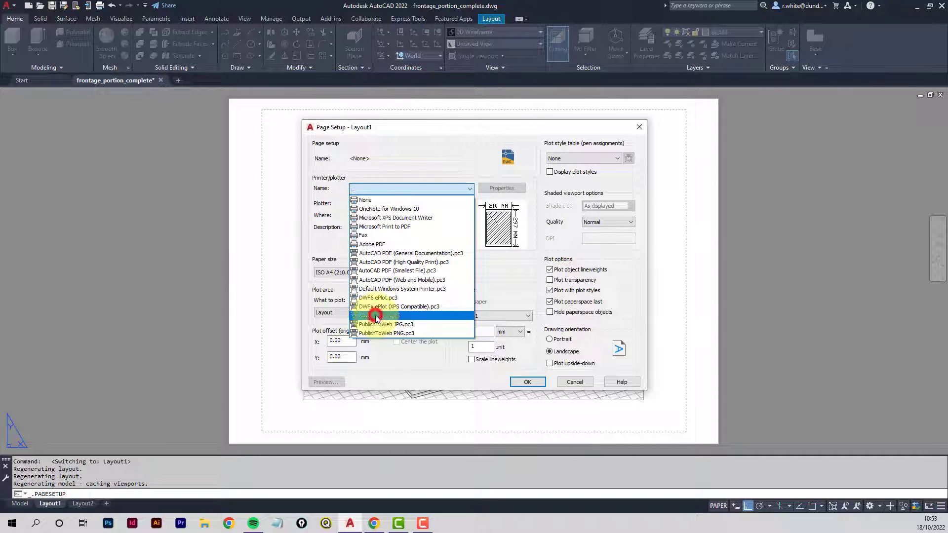
Set the page setup's paper size to ISO A0 (841.00 x 1189.00 MM)
{"action": "left_click", "coordinate": [470, 273]}
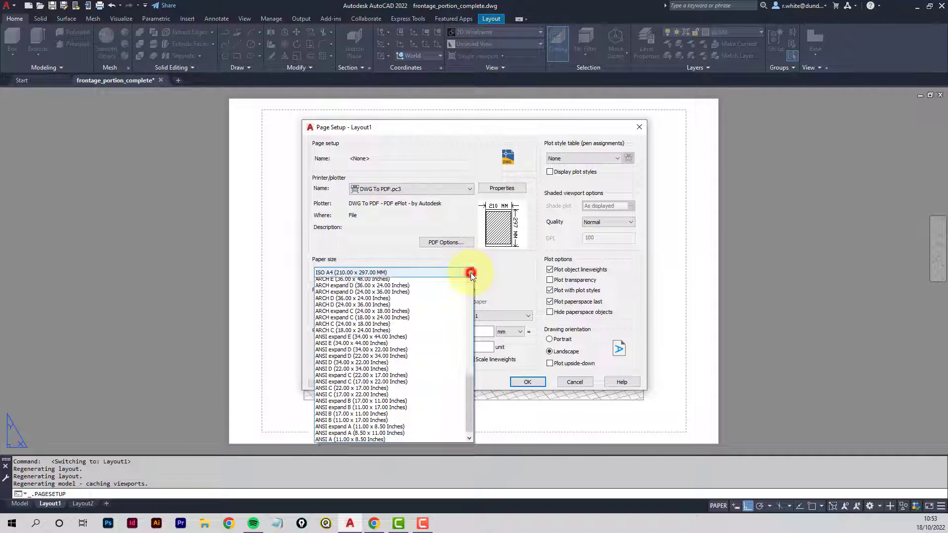
{"action": "scroll", "coordinate": [417, 393], "scroll_direction": "down", "scroll_amount": 5}
{"action": "scroll", "coordinate": [415, 393], "scroll_direction": "up", "scroll_amount": 6}
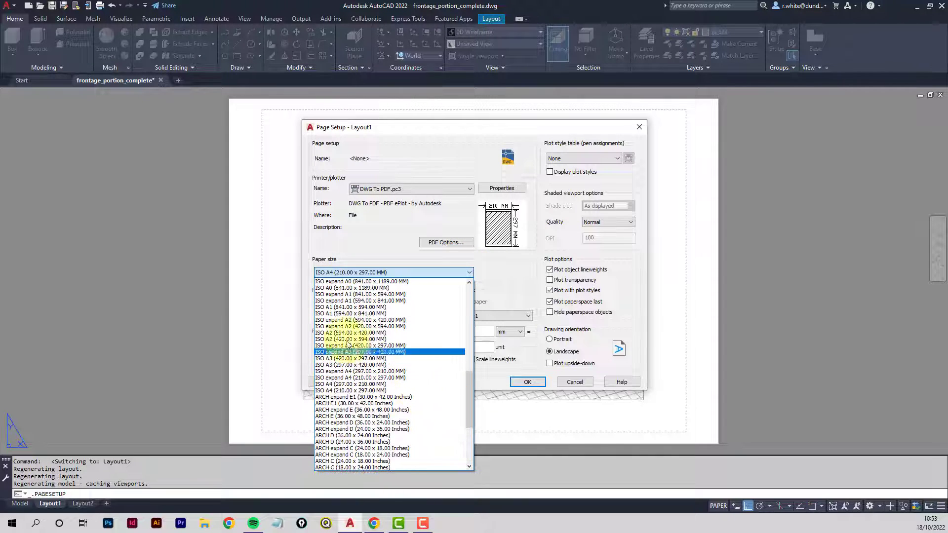
{"action": "scroll", "coordinate": [321, 375], "scroll_direction": "up", "scroll_amount": 3}
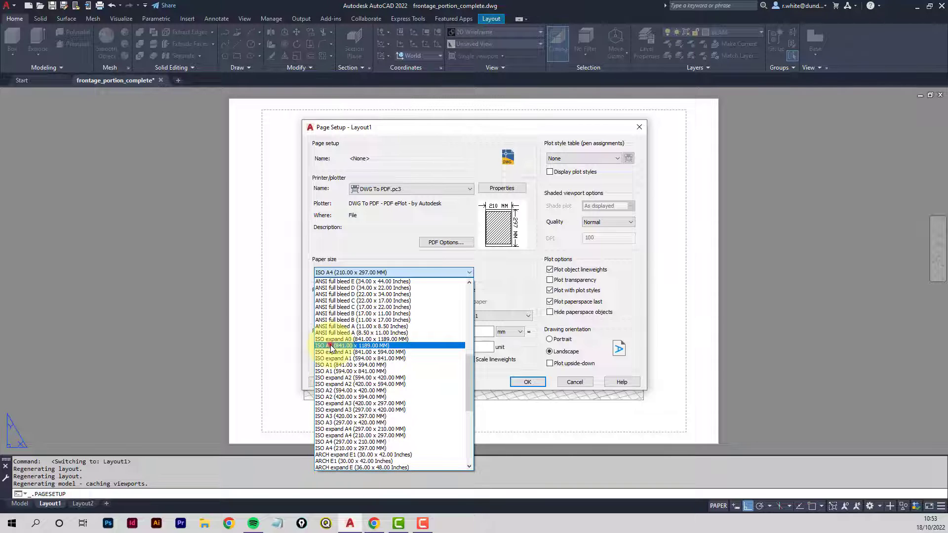
{"action": "left_click", "coordinate": [331, 346]}
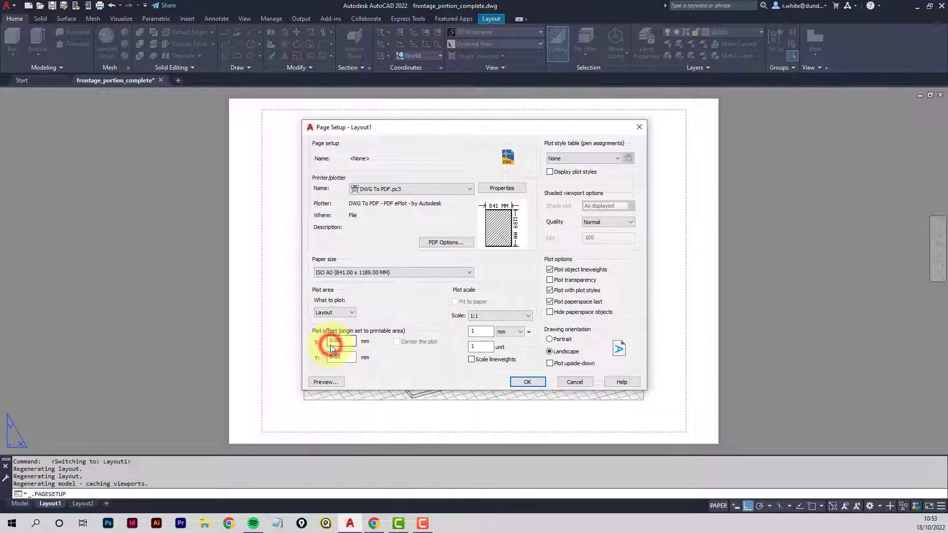
Assign the black-and-colour.ctb plot style table to Layout1 and finish the page setup
{"action": "left_click", "coordinate": [616, 160]}
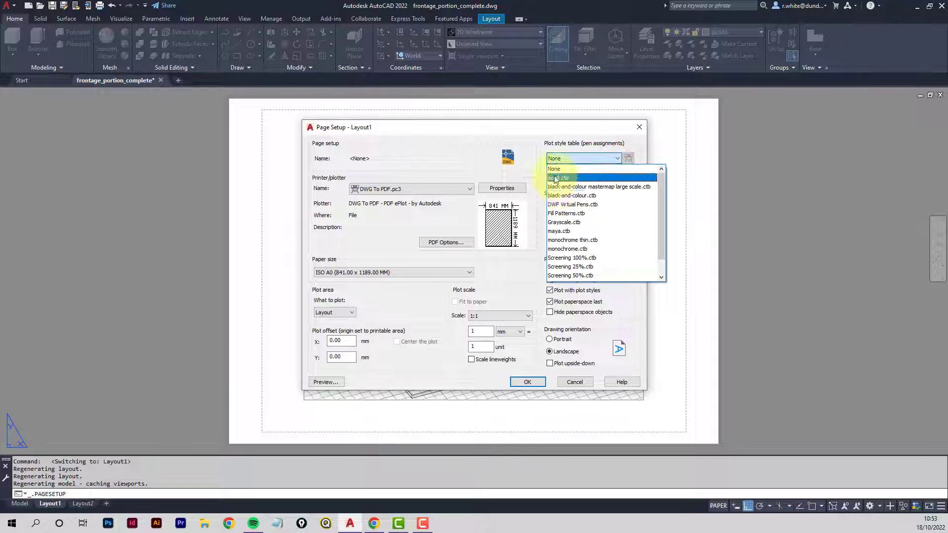
{"action": "left_click", "coordinate": [570, 197]}
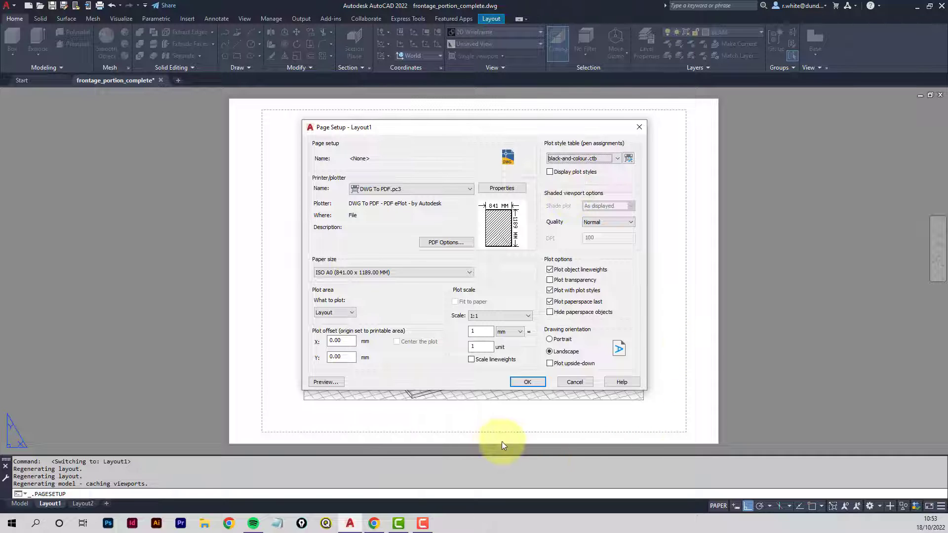
{"action": "left_click", "coordinate": [528, 381]}
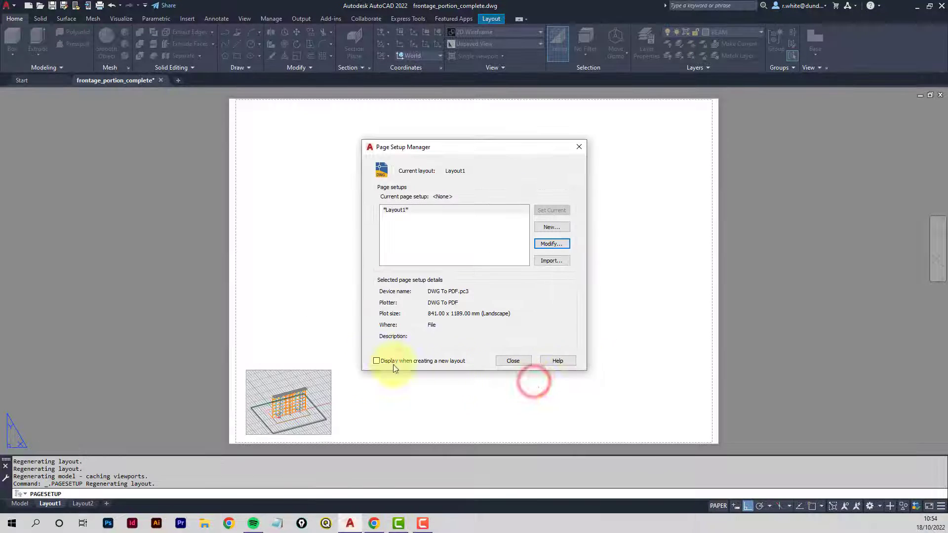
{"action": "left_click", "coordinate": [527, 361]}
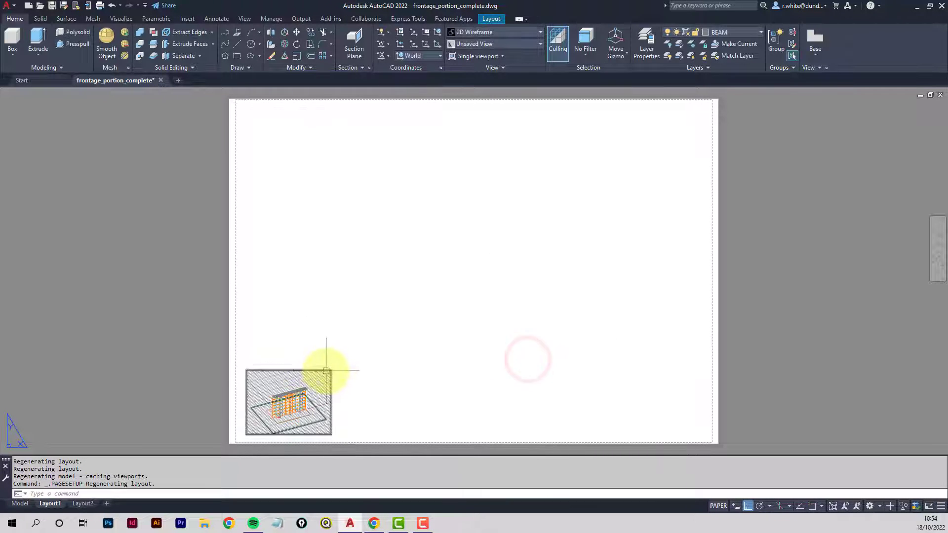
Turn Ortho off and stretch the viewport's upper-right and lower-left corners to nearly fill the printable area of the A0 sheet
{"action": "left_click", "coordinate": [324, 371]}
{"action": "left_click", "coordinate": [331, 370]}
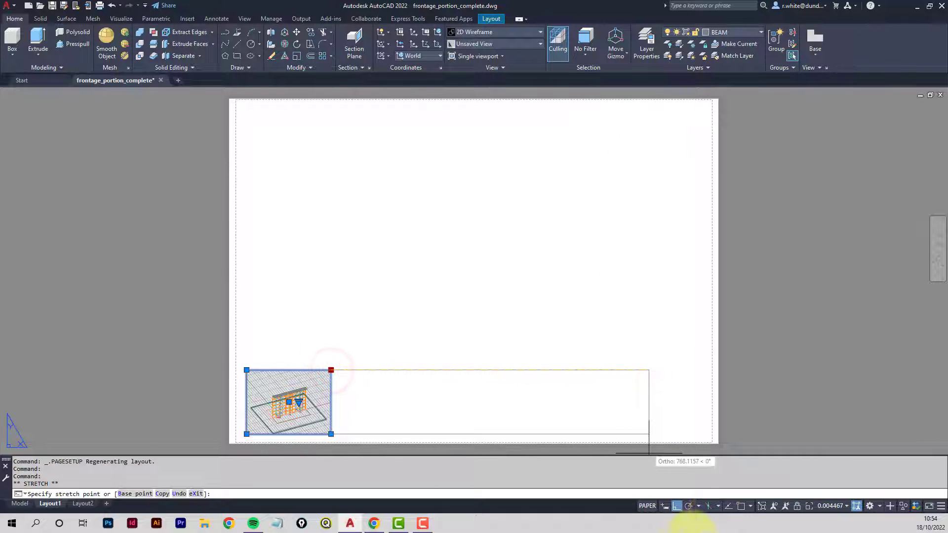
{"action": "left_click", "coordinate": [678, 507]}
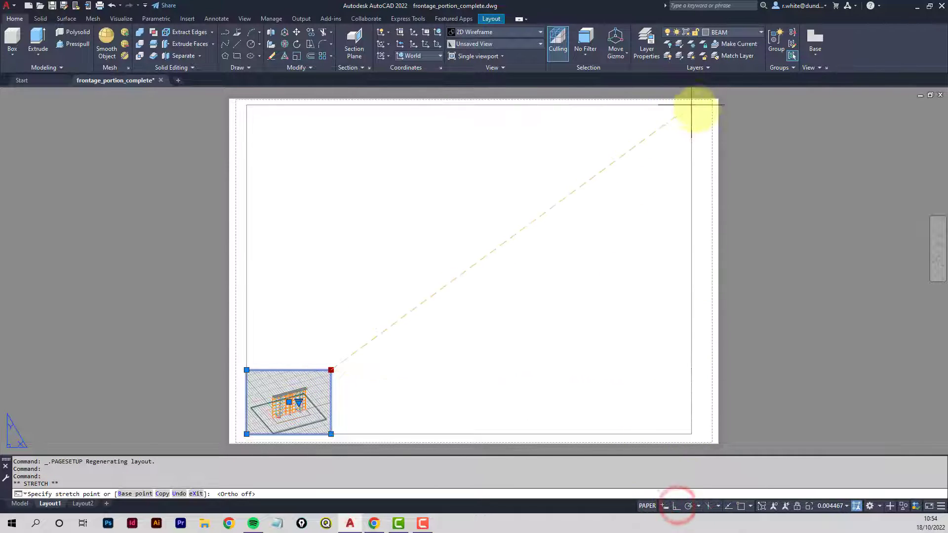
{"action": "left_click", "coordinate": [708, 104]}
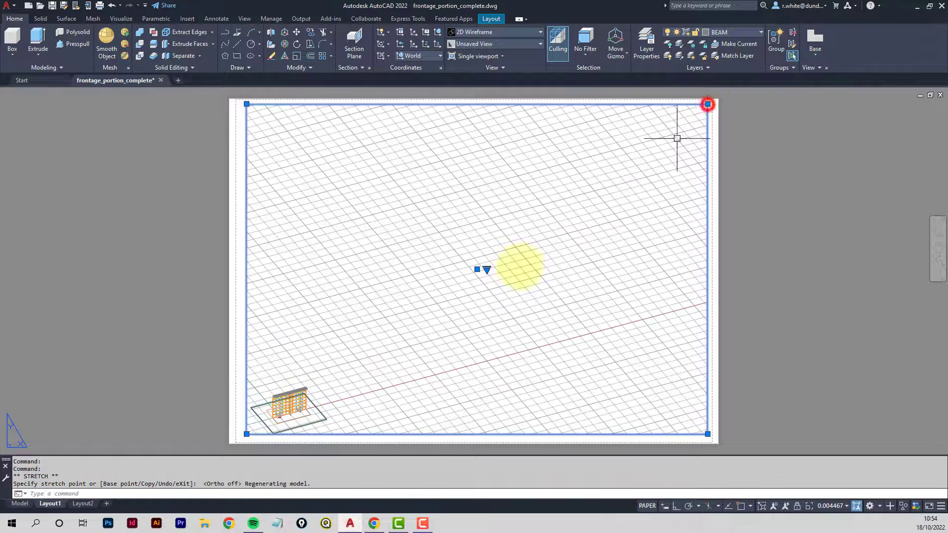
{"action": "left_click", "coordinate": [245, 433]}
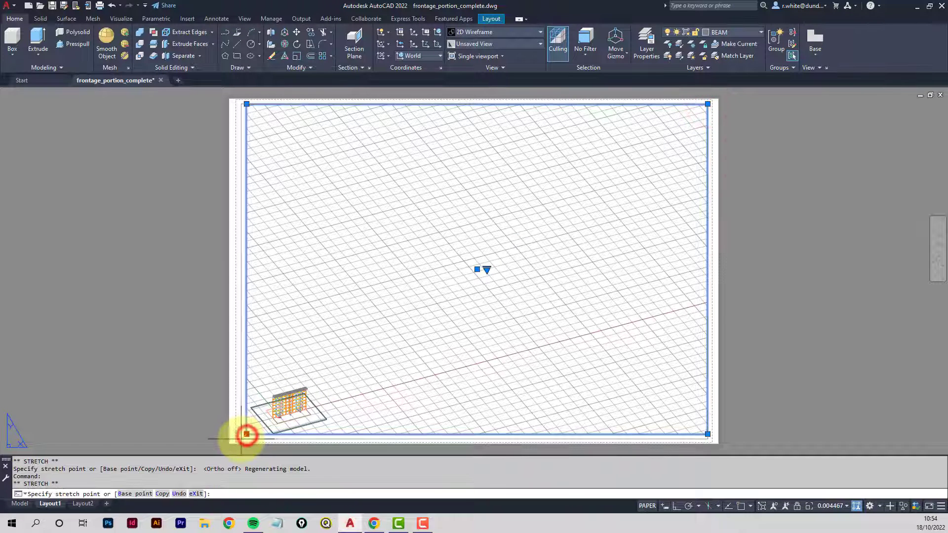
{"action": "left_click", "coordinate": [239, 440]}
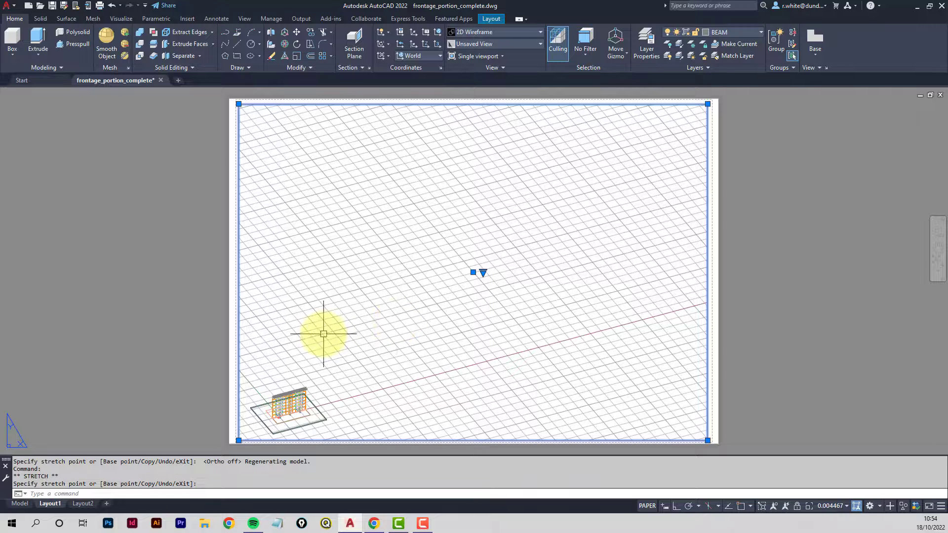
Activate the viewport's model space and set its viewpoint to 225° from the X axis and 15° from the XY plane
{"action": "double_click", "coordinate": [378, 333]}
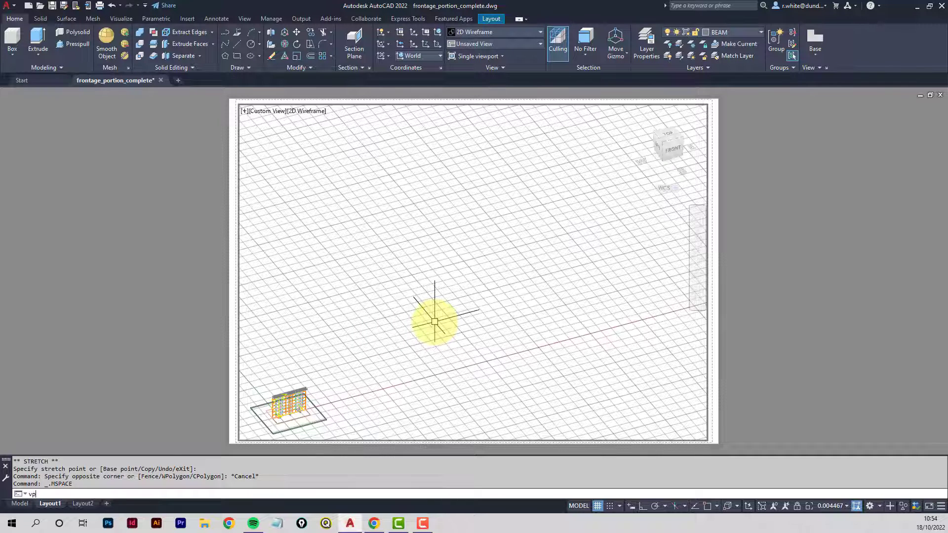
{"action": "key", "text": "Return"}
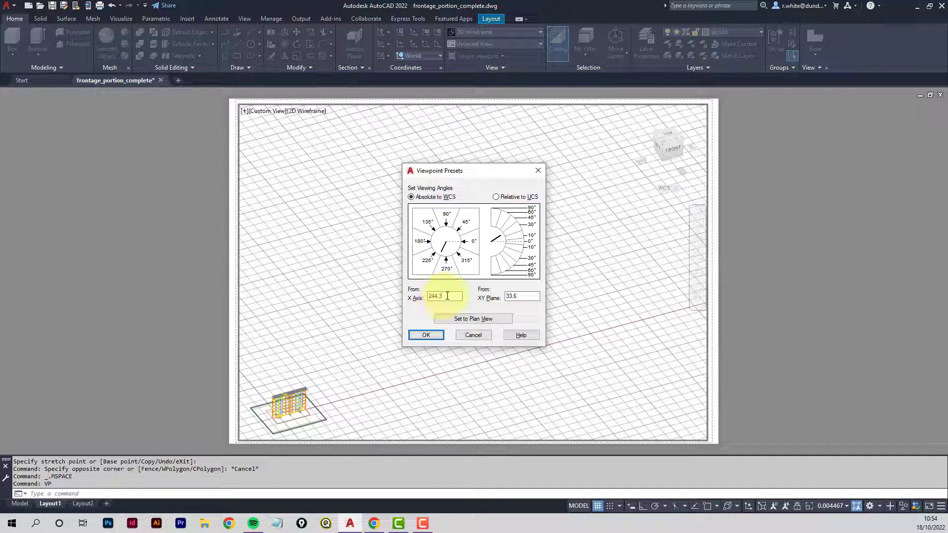
{"action": "left_click_drag", "start_coordinate": [447, 296], "coordinate": [421, 296]}
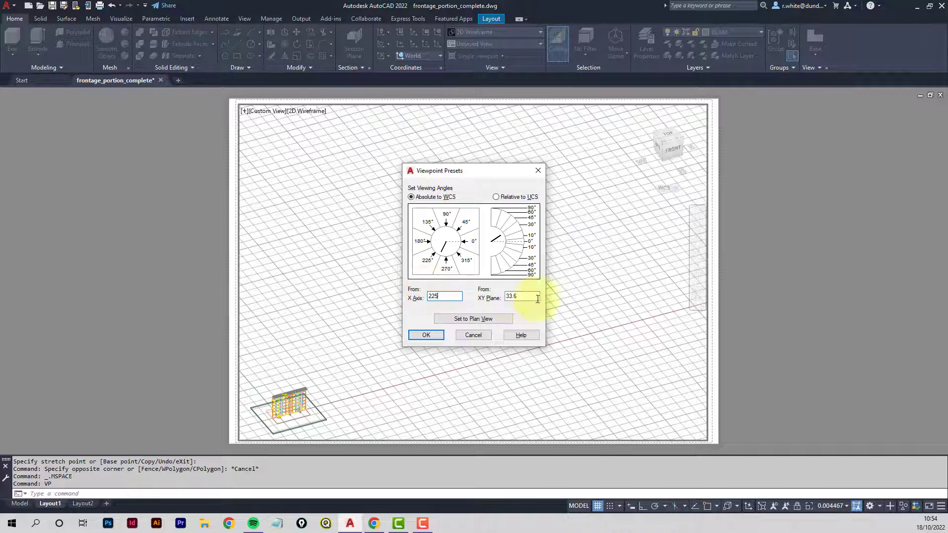
{"action": "double_click", "coordinate": [521, 297]}
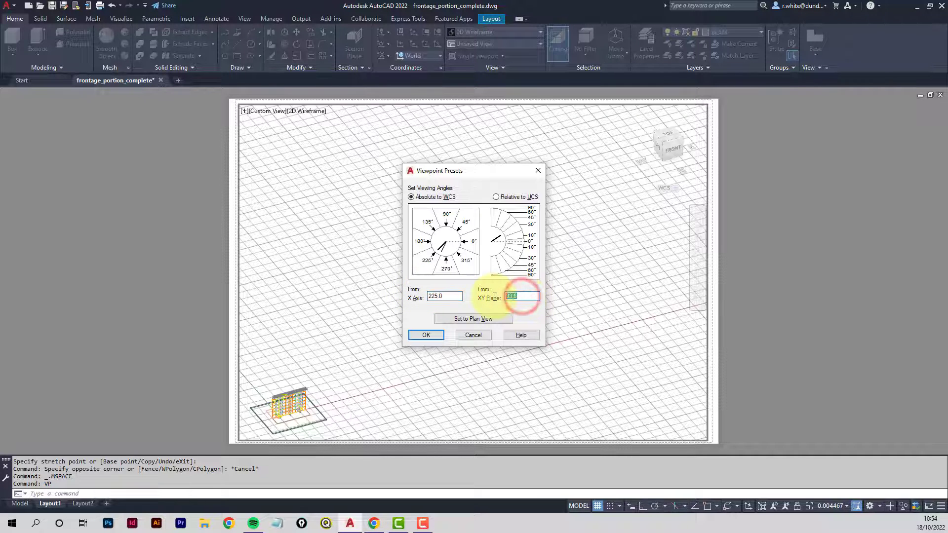
{"action": "type", "text": "15"}
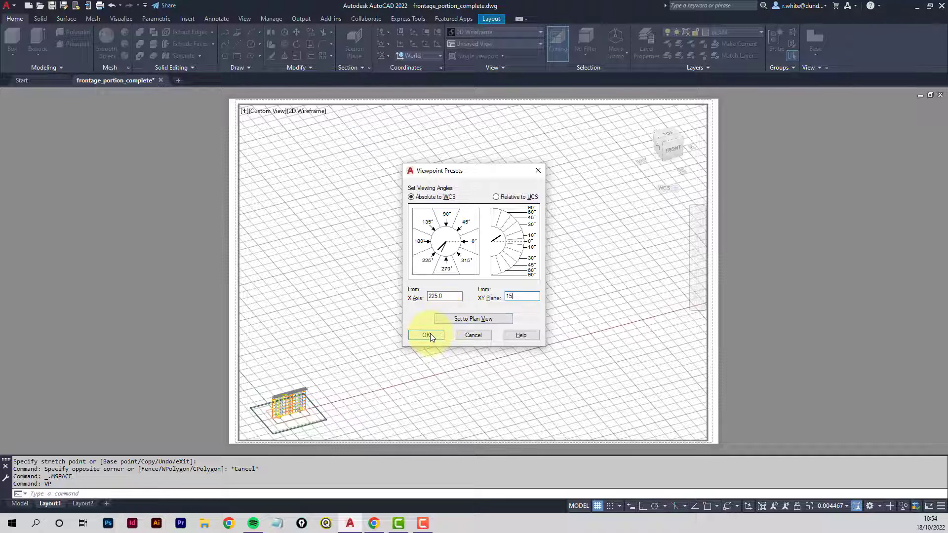
{"action": "left_click", "coordinate": [428, 336]}
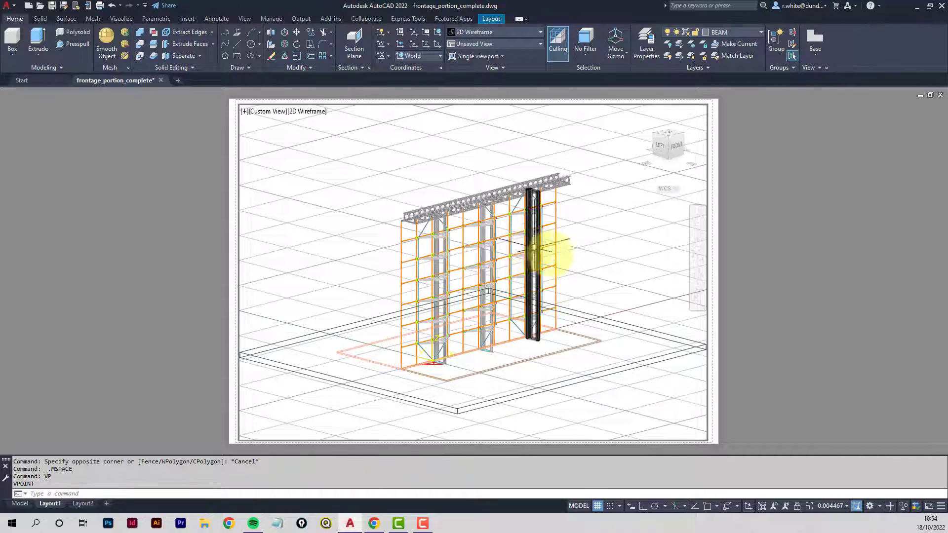
Orbit the viewport to a higher angle, and reset its viewpoint to 225° from the X axis and 15° from the XY plane
{"action": "middle_click_drag", "start_coordinate": [545, 285], "coordinate": [532, 340], "text": "shift"}
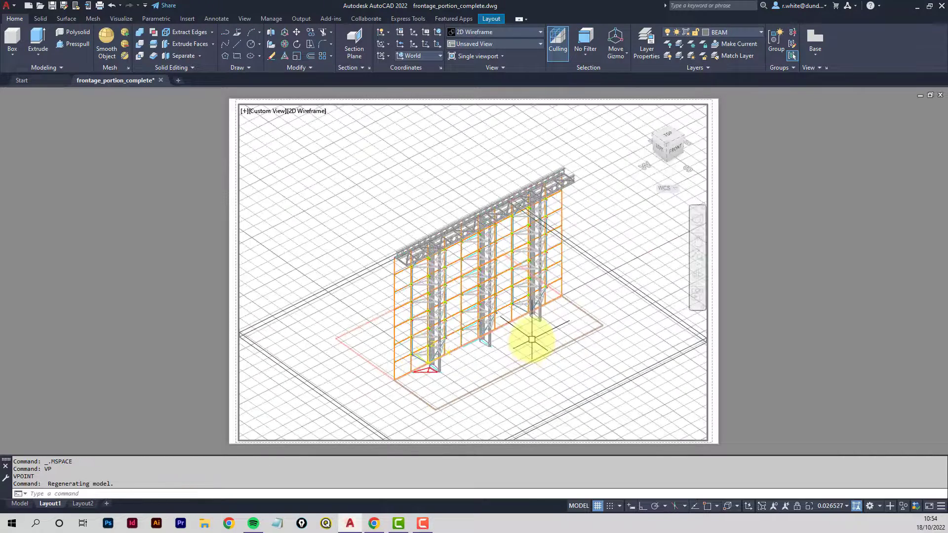
{"action": "type", "text": "VP"}
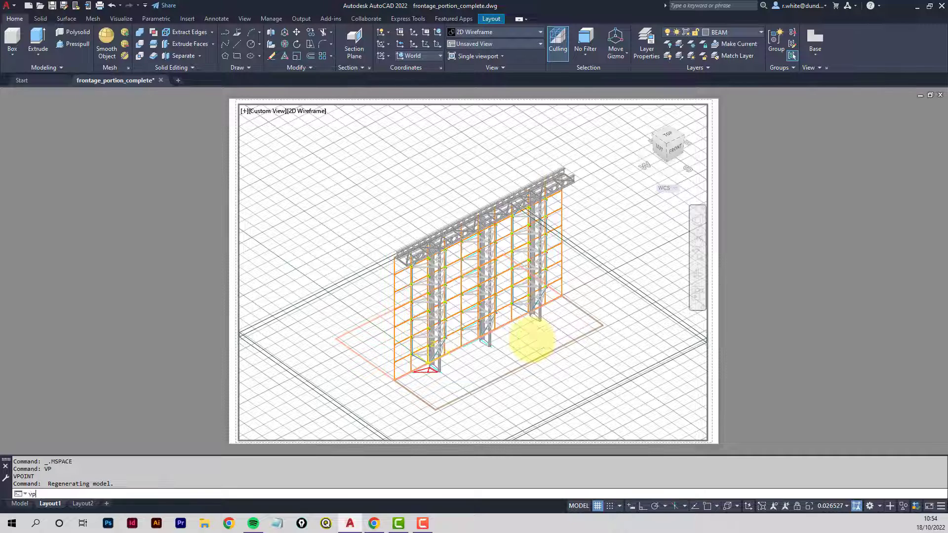
{"action": "key", "text": "Return"}
{"action": "double_click", "coordinate": [444, 295]}
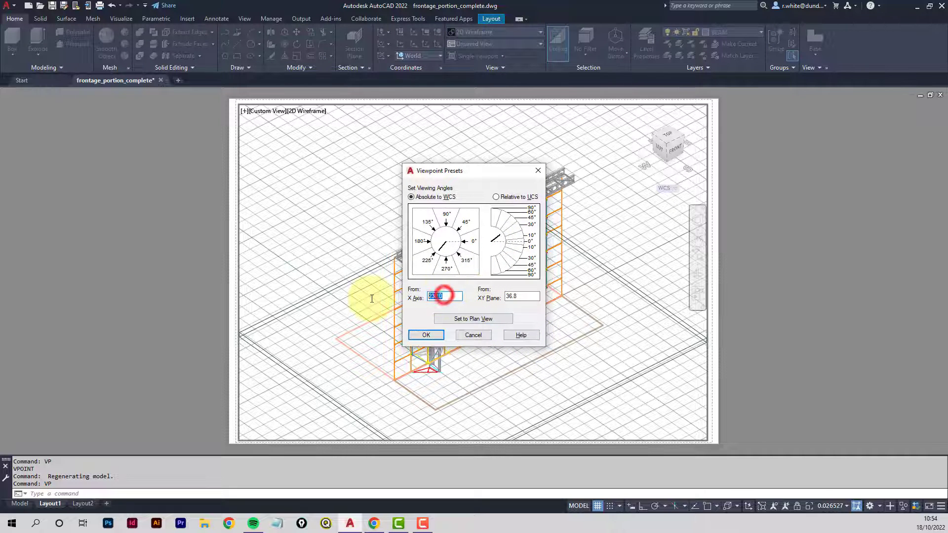
{"action": "type", "text": "225"}
{"action": "double_click", "coordinate": [535, 297]}
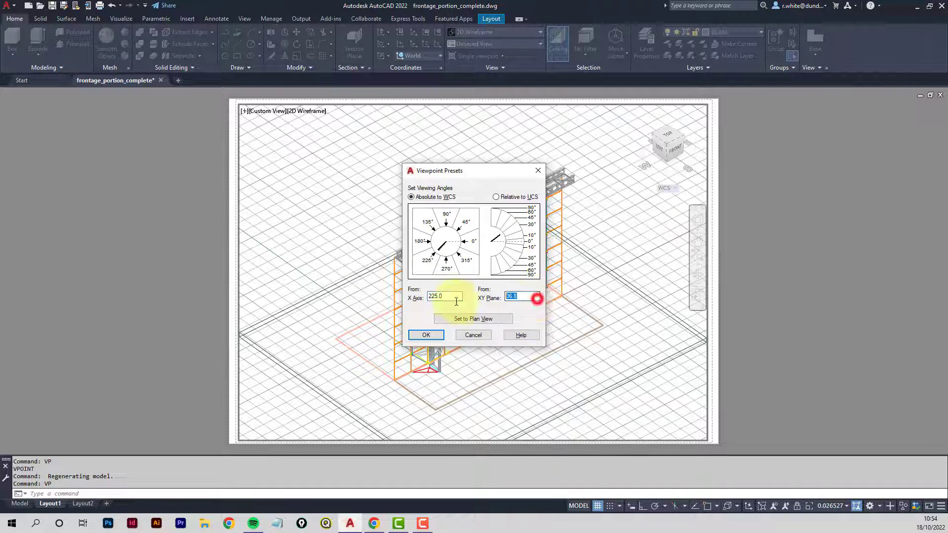
{"action": "type", "text": "15"}
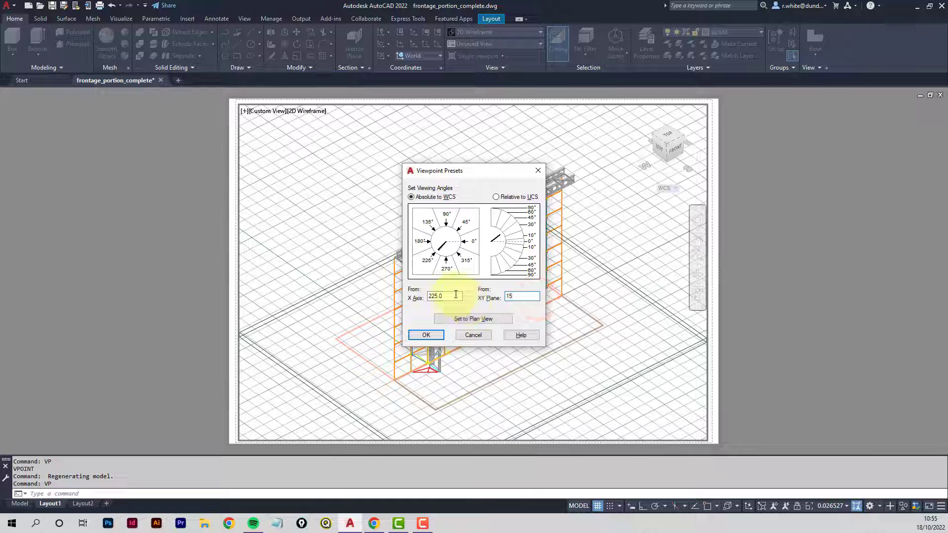
{"action": "left_click", "coordinate": [421, 335]}
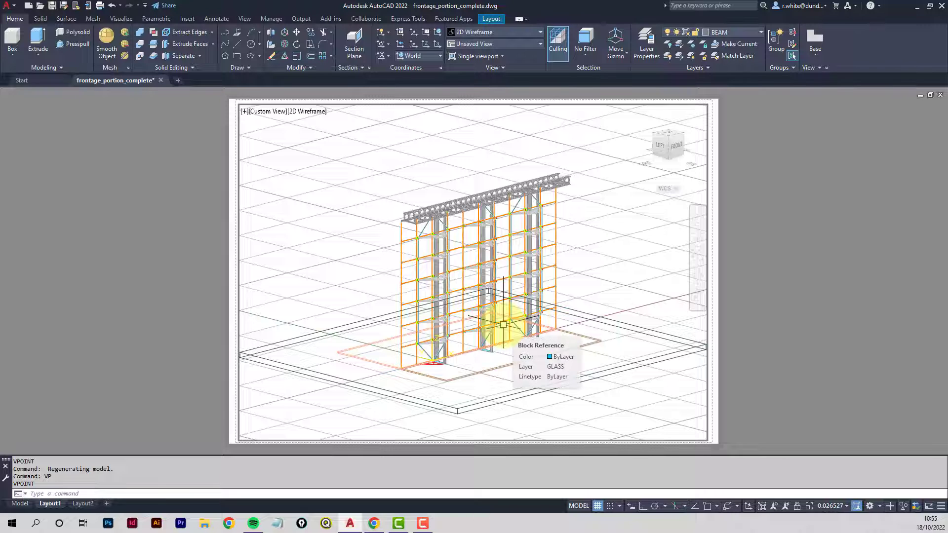
Try the viewport scale at 1:50, and set it to 1:30
{"action": "left_click", "coordinate": [847, 505]}
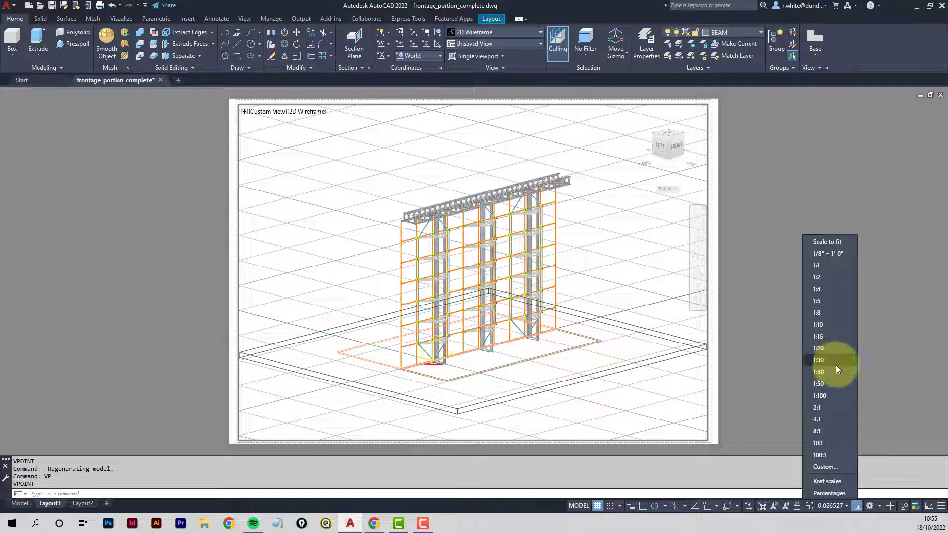
{"action": "left_click", "coordinate": [827, 384]}
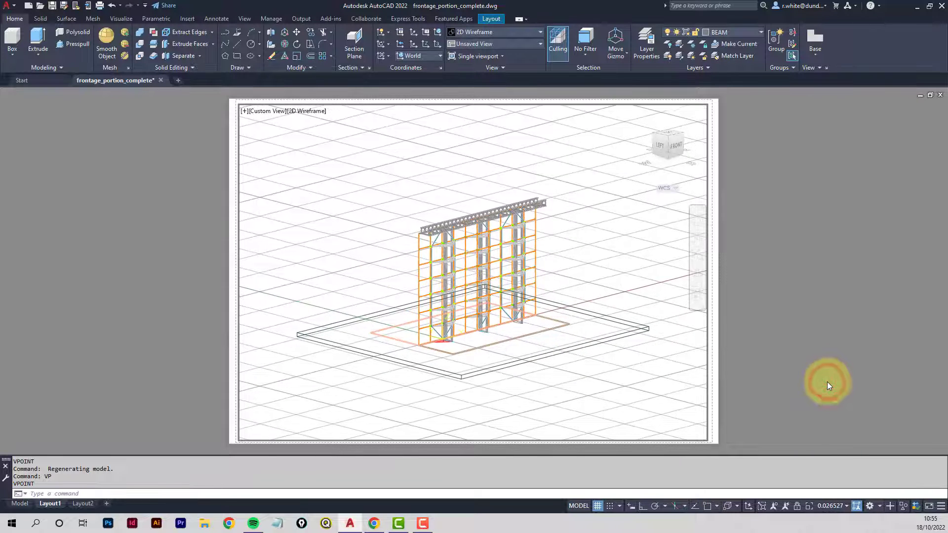
{"action": "left_click", "coordinate": [848, 505]}
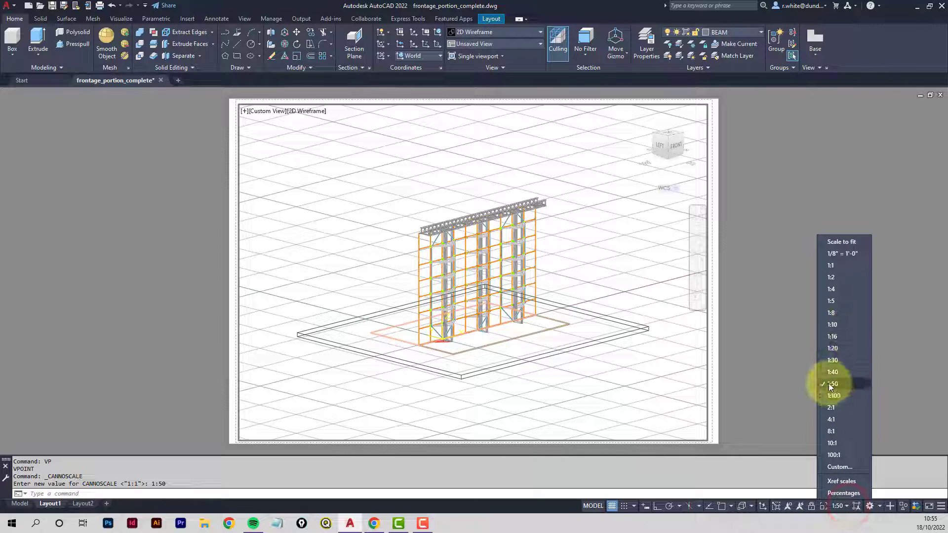
{"action": "left_click", "coordinate": [833, 359]}
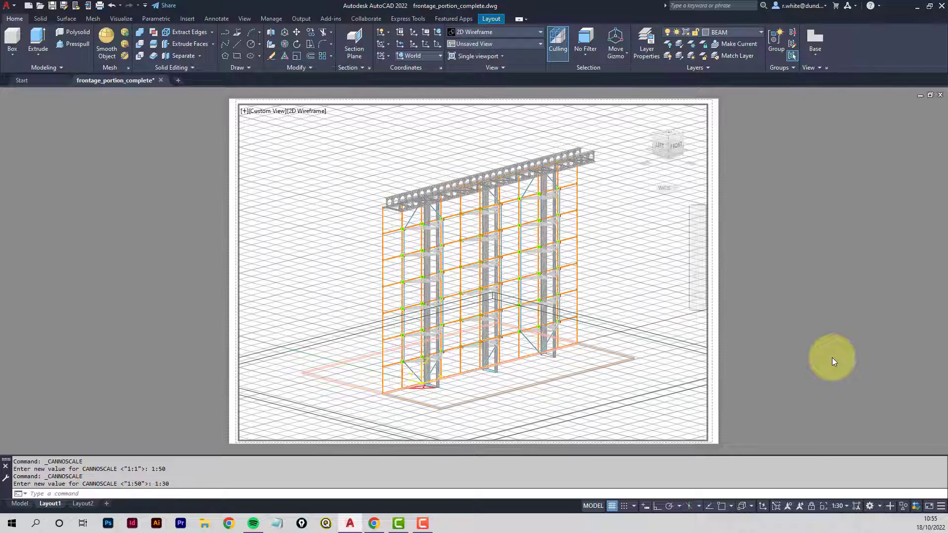
Try the viewport scale at 1:40, and set it back to 1:30
{"action": "left_click", "coordinate": [848, 505]}
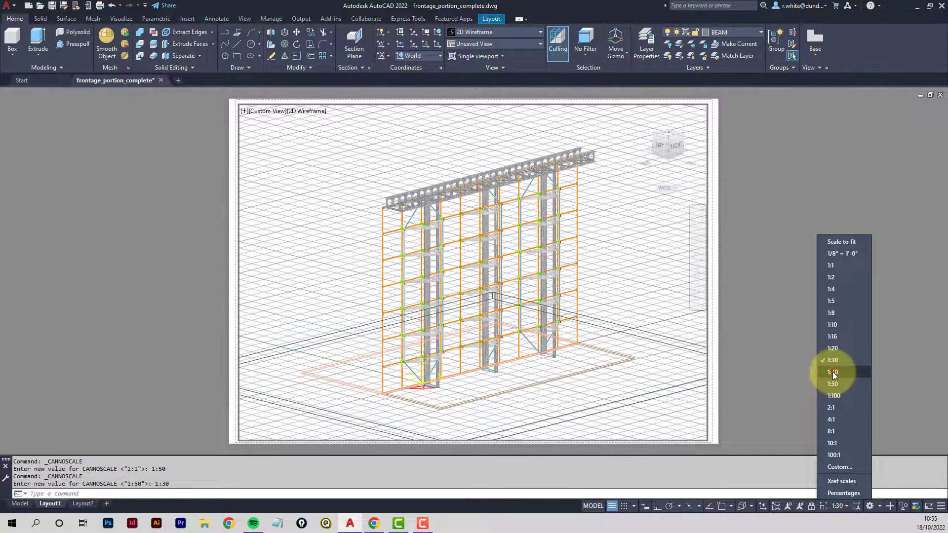
{"action": "left_click", "coordinate": [833, 373]}
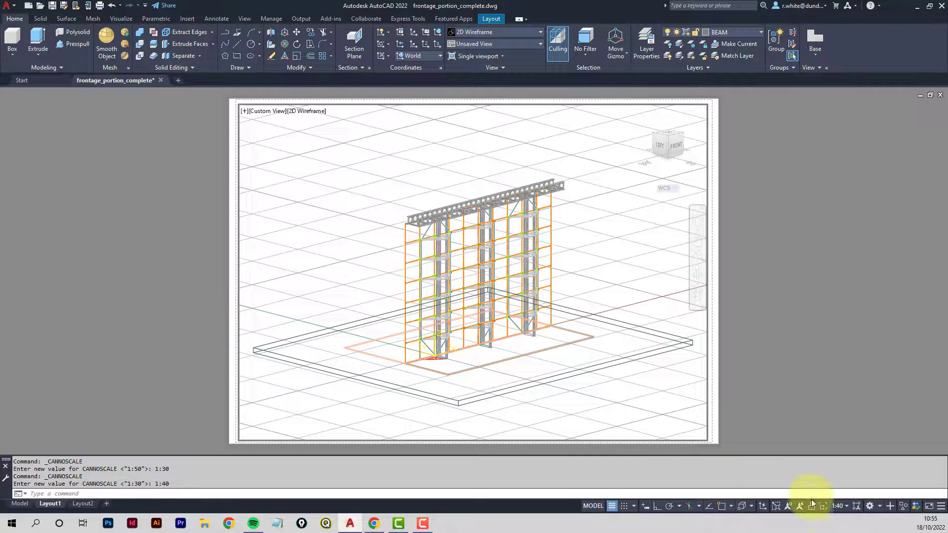
{"action": "left_click", "coordinate": [844, 510]}
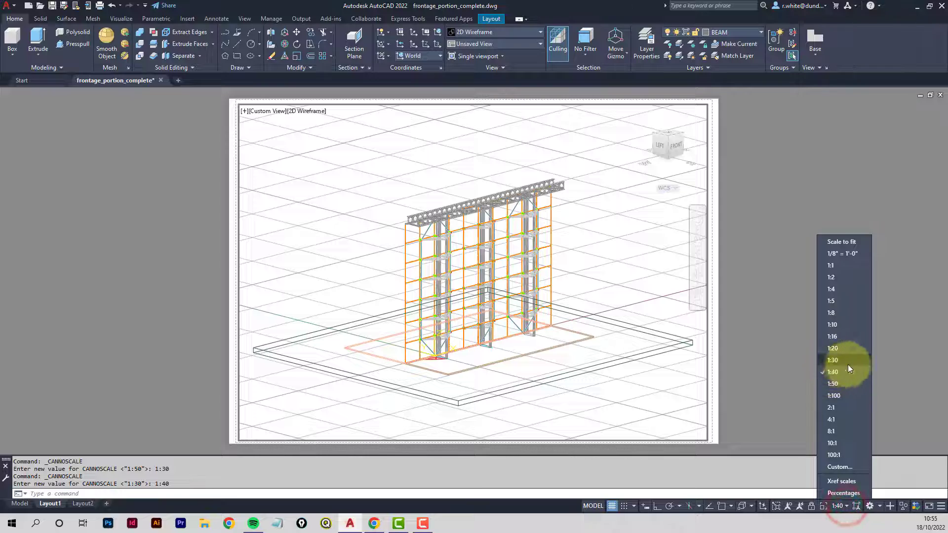
{"action": "left_click", "coordinate": [834, 361]}
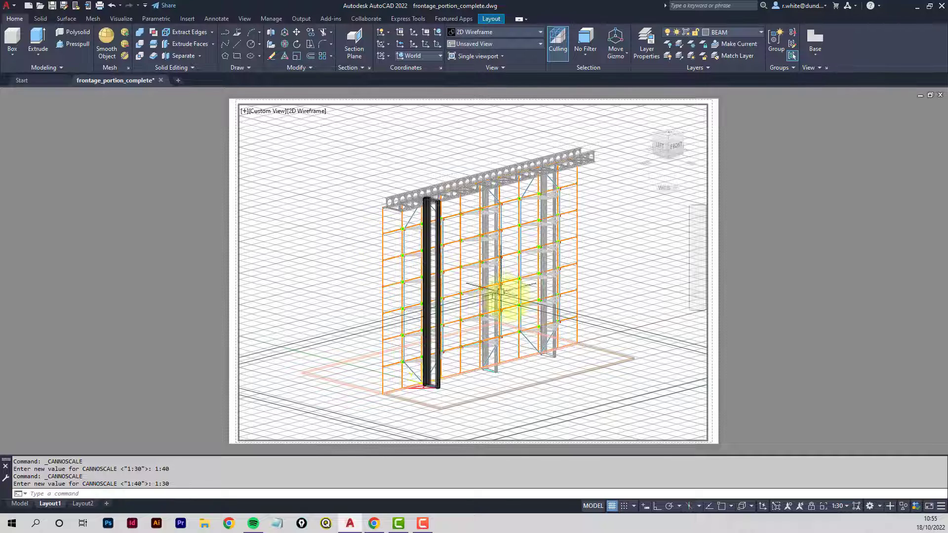
{"action": "mouse_move", "coordinate": [505, 300]}
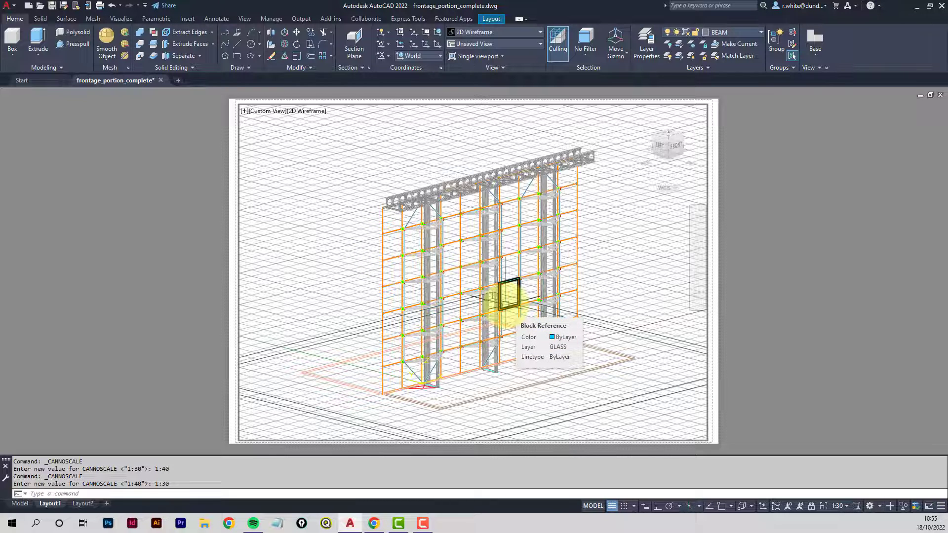
Set the viewport scale to 1:40 and shift the model toward the upper-left corner of the viewport
{"action": "left_click", "coordinate": [847, 507]}
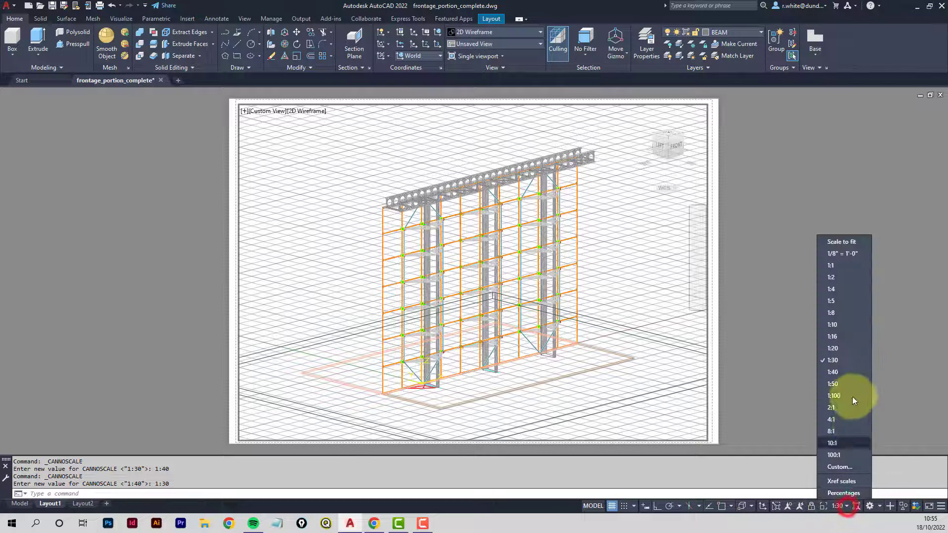
{"action": "left_click", "coordinate": [836, 372]}
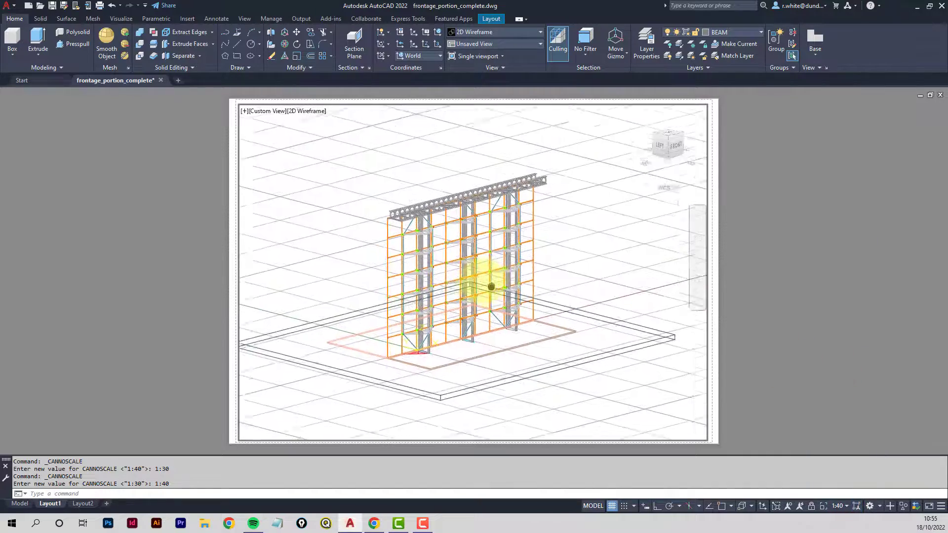
{"action": "middle_click_drag", "start_coordinate": [492, 287], "coordinate": [359, 237]}
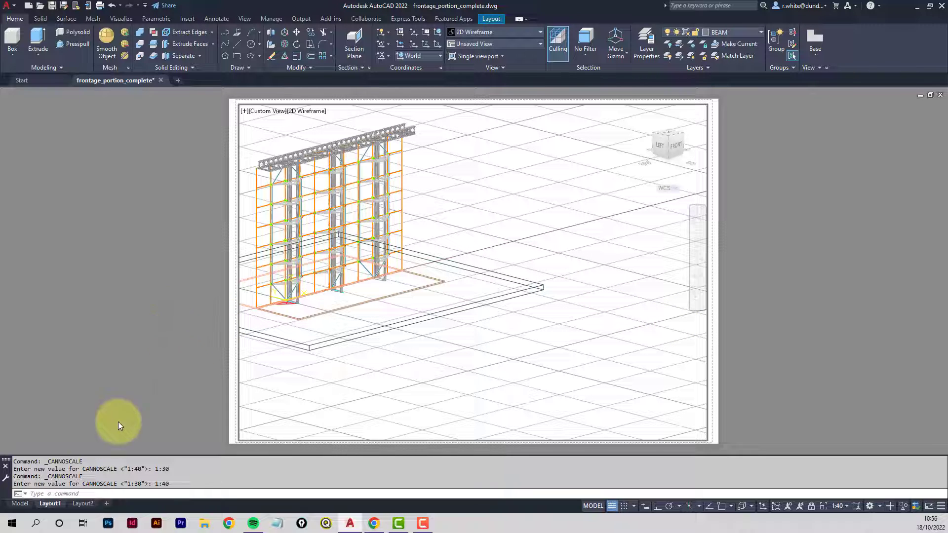
Switch to the Model space and show the plan view of the current UCS
{"action": "left_click", "coordinate": [22, 503]}
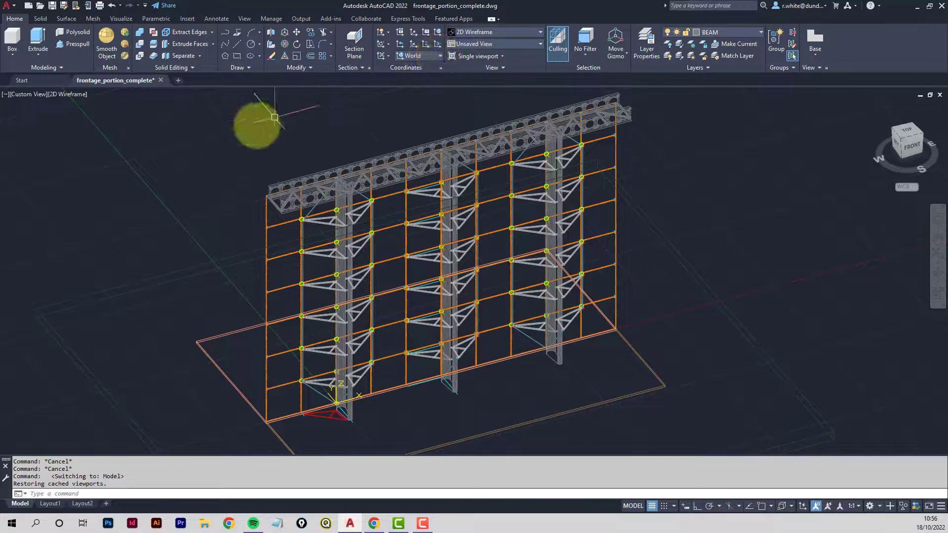
{"action": "key", "text": "Escape"}
{"action": "key", "text": "Escape"}
{"action": "type", "text": "pl"}
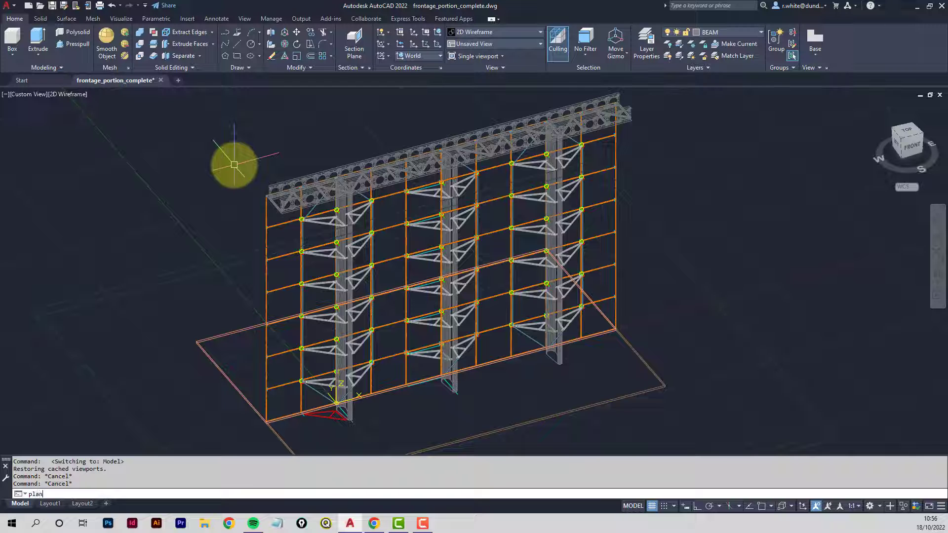
{"action": "type", "text": "an"}
{"action": "key", "text": "Return"}
{"action": "key", "text": "Return"}
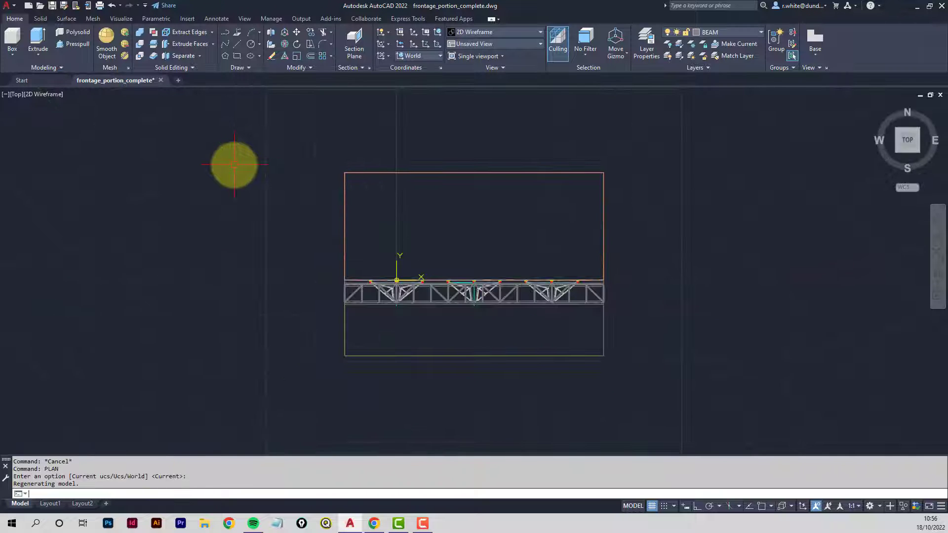
Move the truss beam and its three supporting columns 30000 units in the negative Y direction with Ortho on
{"action": "middle_click_drag", "start_coordinate": [443, 341], "coordinate": [424, 224]}
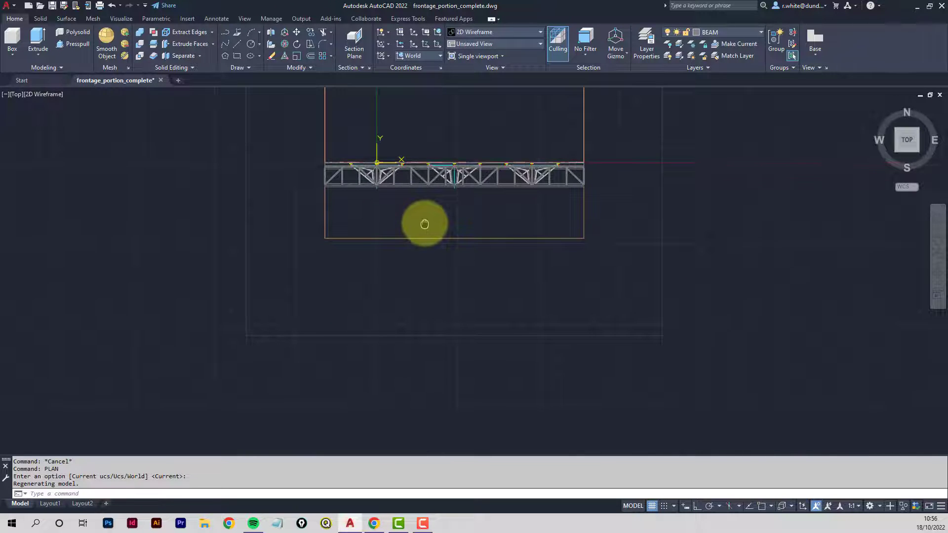
{"action": "scroll", "coordinate": [398, 177], "scroll_direction": "up", "scroll_amount": 2}
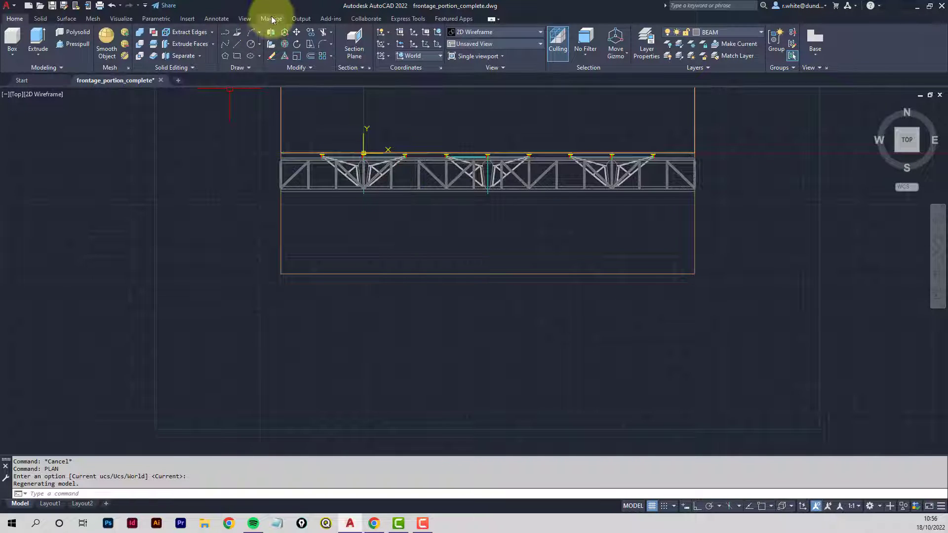
{"action": "left_click", "coordinate": [297, 33]}
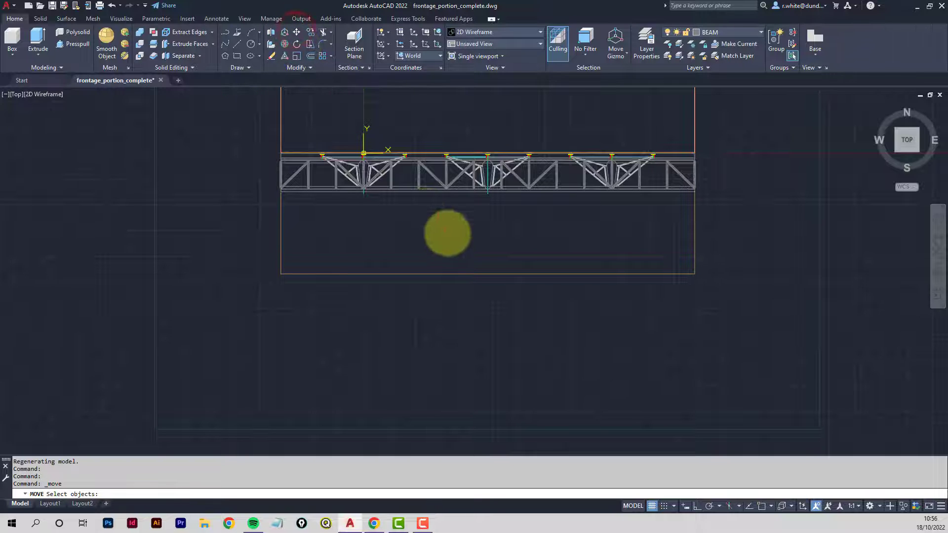
{"action": "left_click", "coordinate": [434, 186]}
{"action": "scroll", "coordinate": [360, 179], "scroll_direction": "up", "scroll_amount": 5}
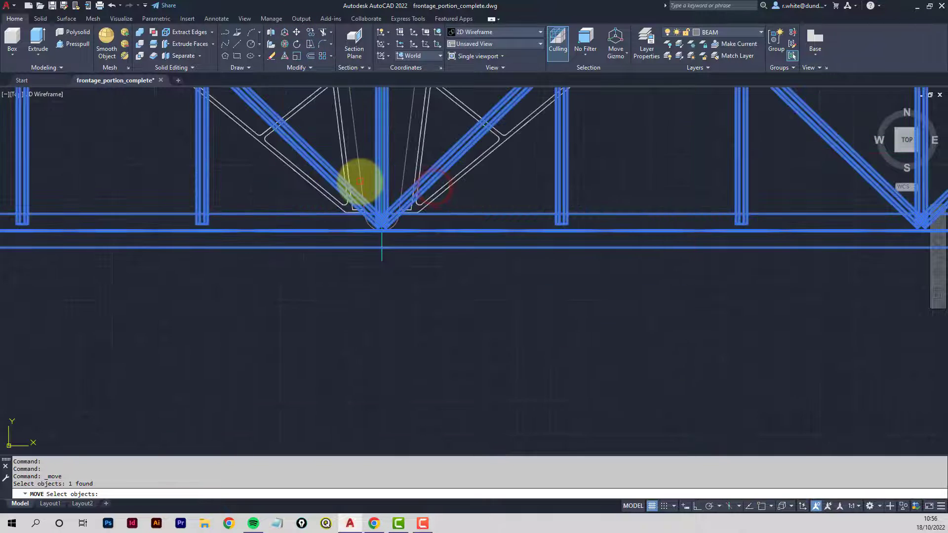
{"action": "left_click", "coordinate": [363, 175]}
{"action": "scroll", "coordinate": [642, 211], "scroll_direction": "down", "scroll_amount": 2}
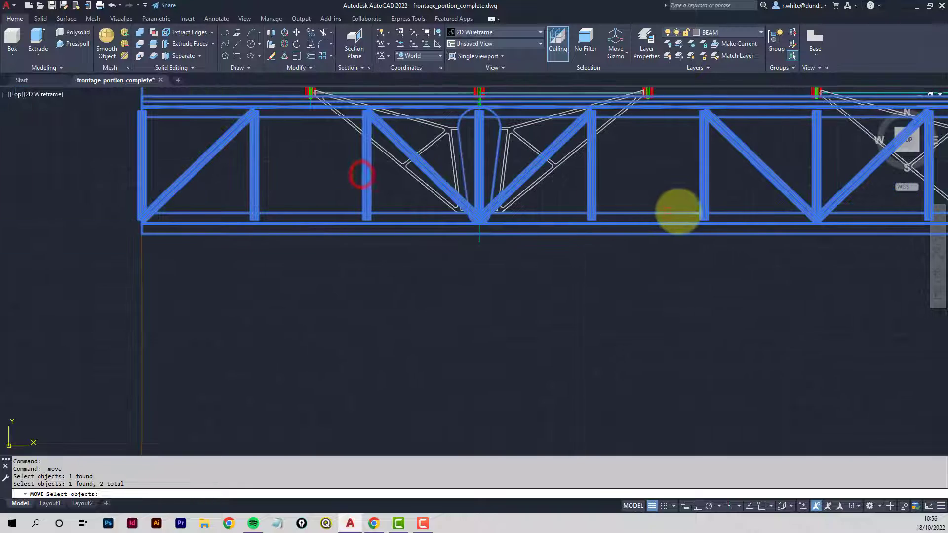
{"action": "middle_click_drag", "start_coordinate": [677, 211], "coordinate": [344, 217]}
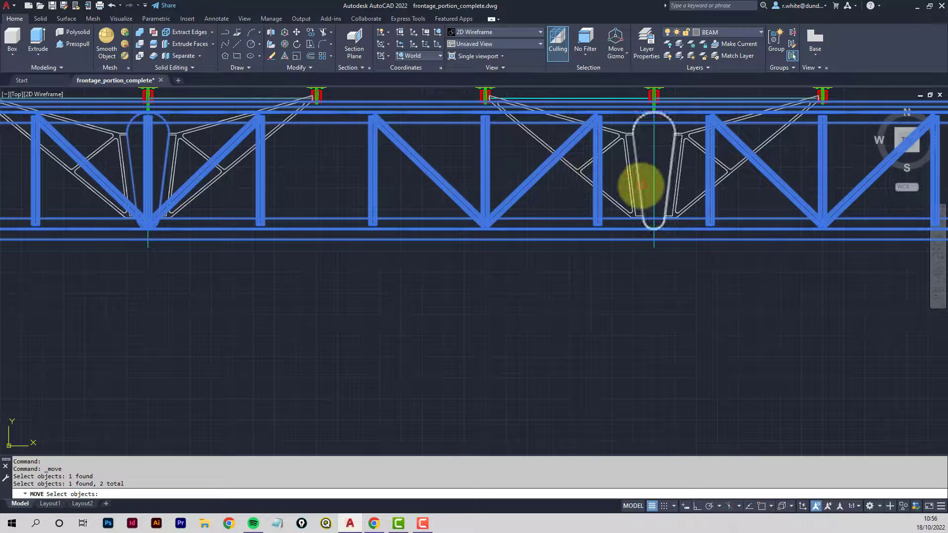
{"action": "left_click", "coordinate": [639, 187]}
{"action": "middle_click_drag", "start_coordinate": [720, 195], "coordinate": [413, 197]}
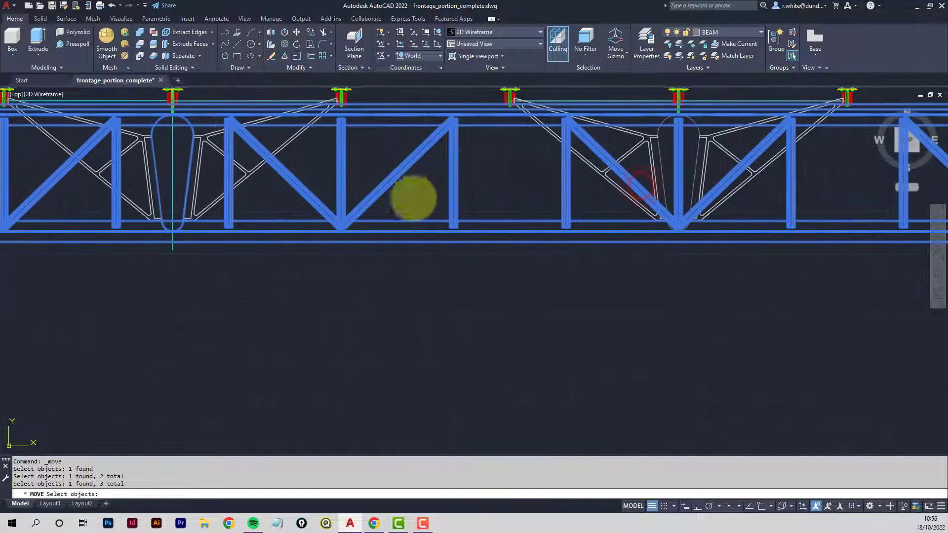
{"action": "left_click", "coordinate": [665, 183]}
{"action": "scroll", "coordinate": [612, 177], "scroll_direction": "down", "scroll_amount": 5}
{"action": "key", "text": "Return"}
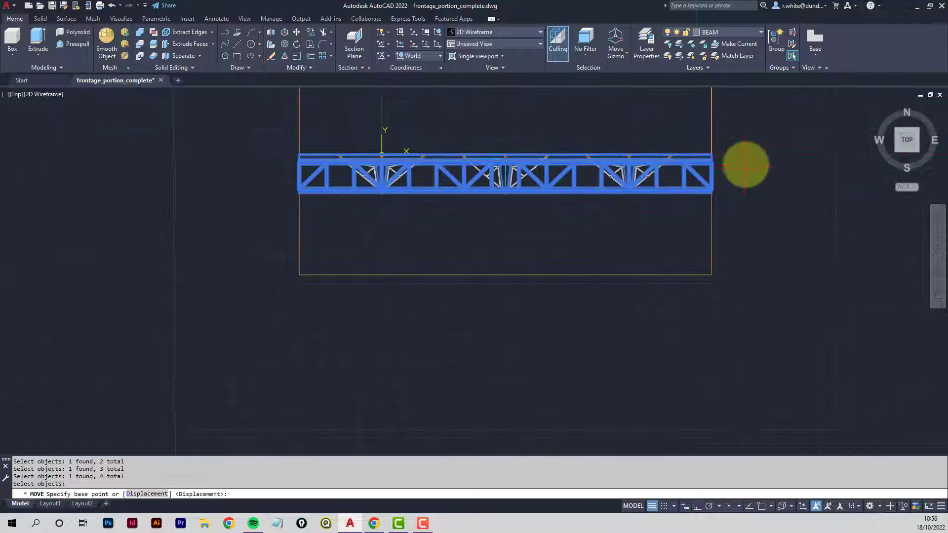
{"action": "scroll", "coordinate": [758, 133], "scroll_direction": "down", "scroll_amount": 4}
{"action": "middle_click_drag", "start_coordinate": [756, 159], "coordinate": [588, 169]}
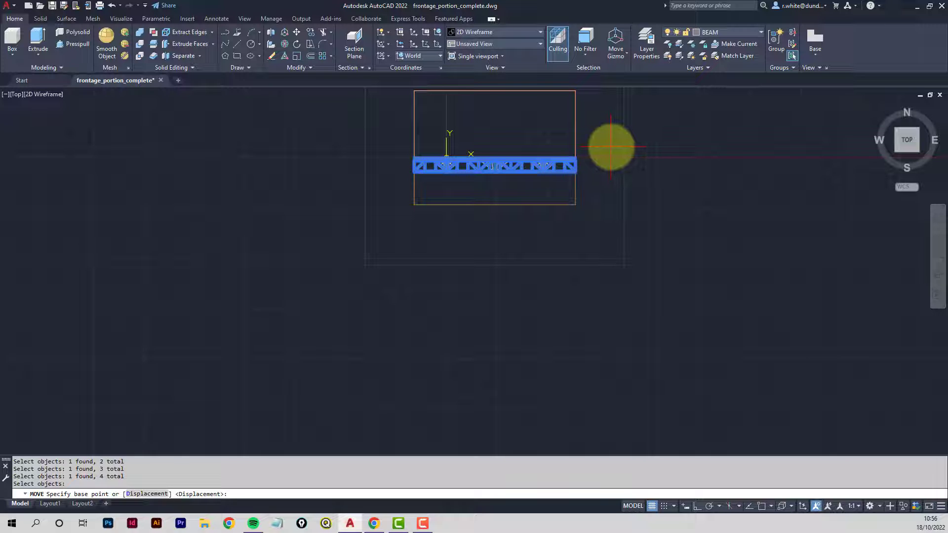
{"action": "left_click", "coordinate": [628, 152]}
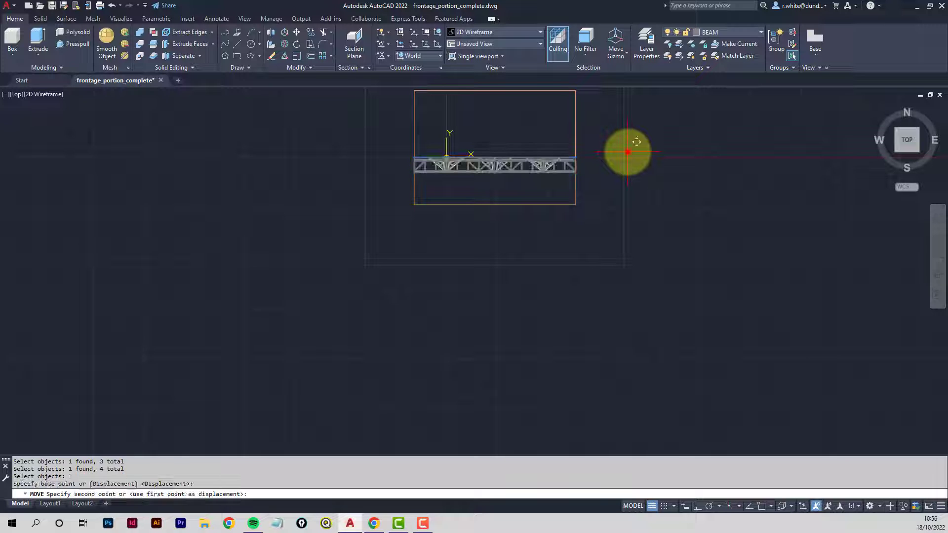
{"action": "left_click", "coordinate": [698, 505]}
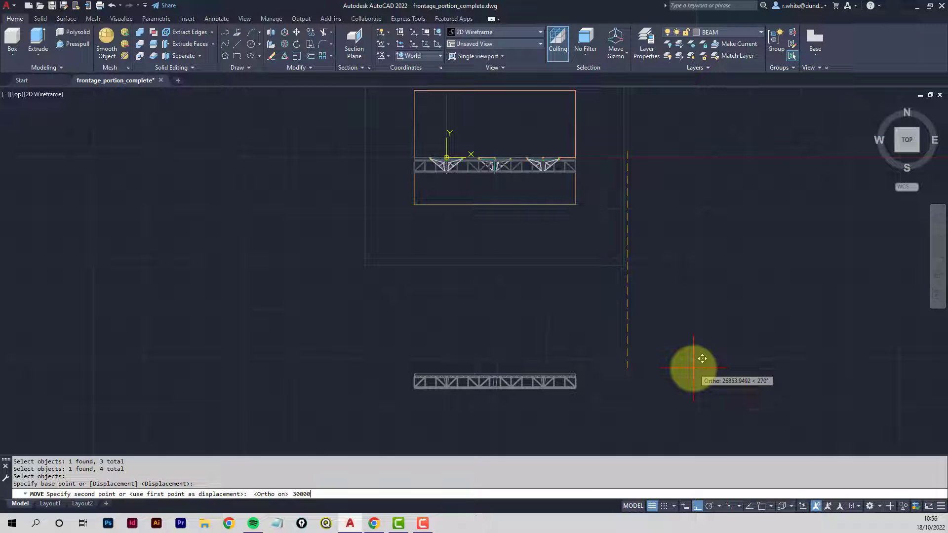
{"action": "key", "text": "Return"}
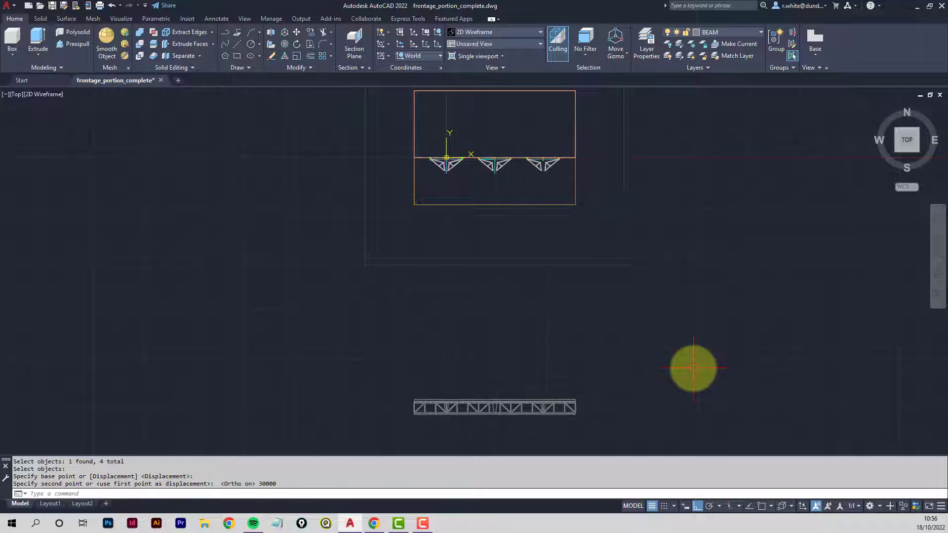
Return to Layout1, set the viewport scale to 1:30, and shift the separated frontage parts slightly down within the viewport
{"action": "left_click", "coordinate": [49, 504]}
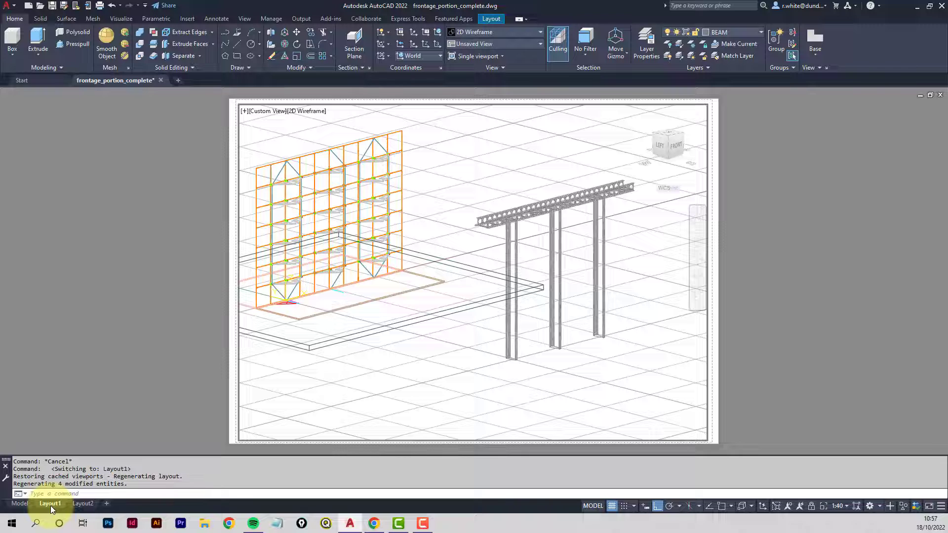
{"action": "left_click", "coordinate": [848, 507]}
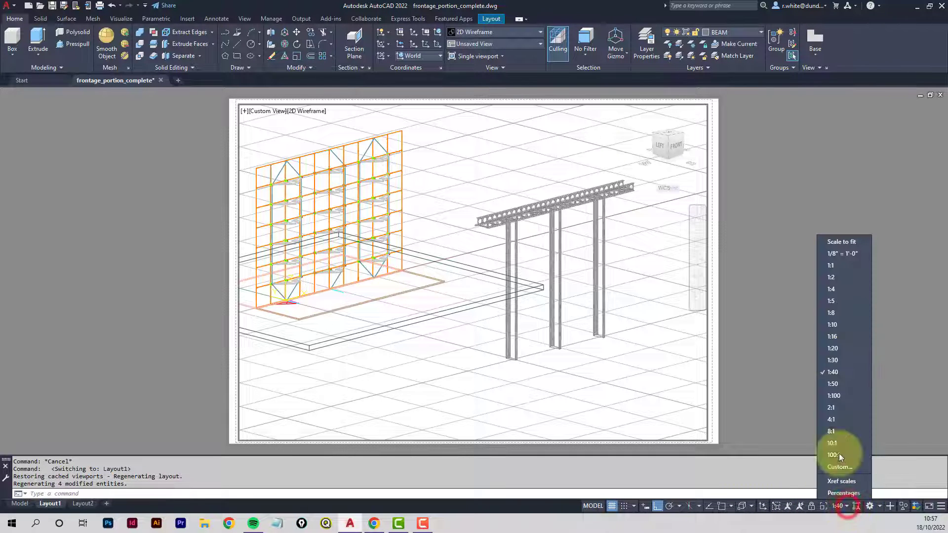
{"action": "left_click", "coordinate": [831, 362]}
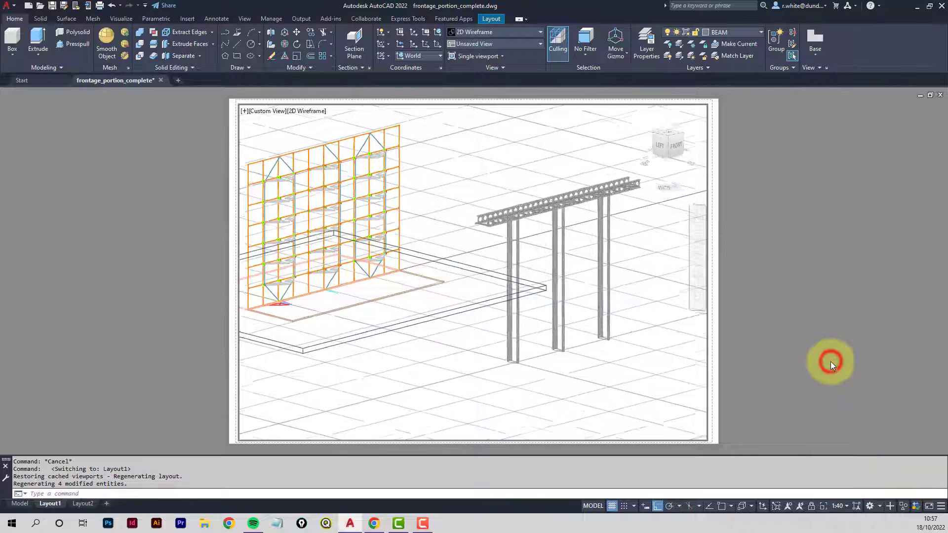
{"action": "middle_click_drag", "start_coordinate": [493, 254], "coordinate": [510, 296]}
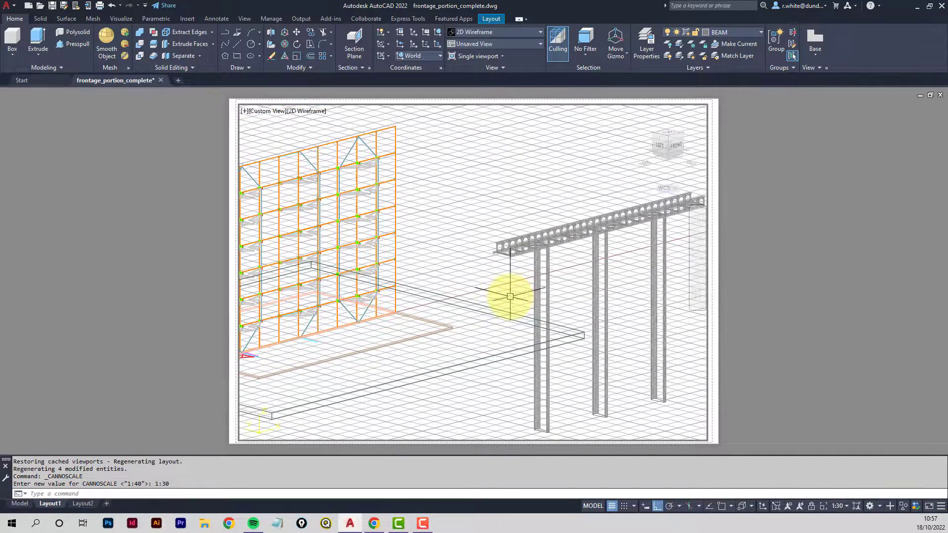
Add a custom scale named 1:35 with 1 paper unit equal to 35 drawing units, and apply it to the viewport
{"action": "left_click", "coordinate": [848, 506]}
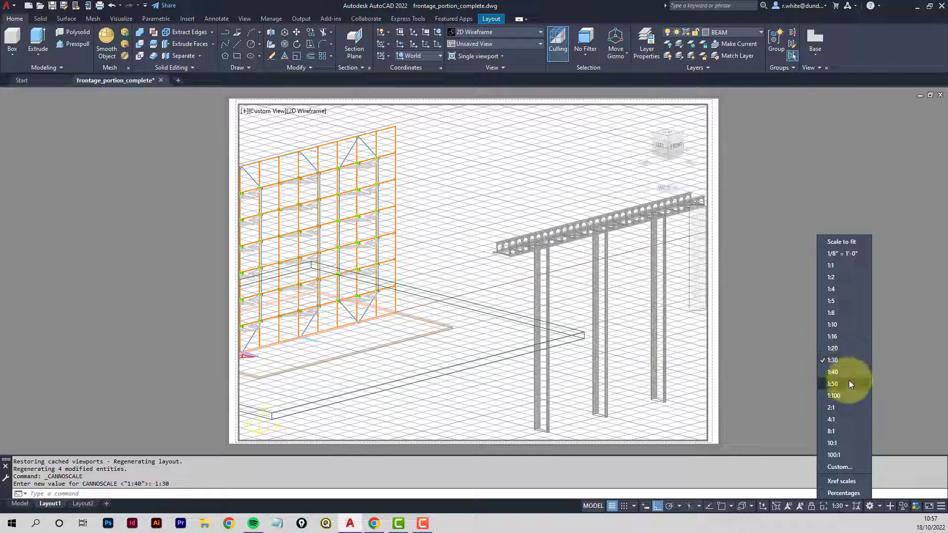
{"action": "left_click", "coordinate": [847, 468]}
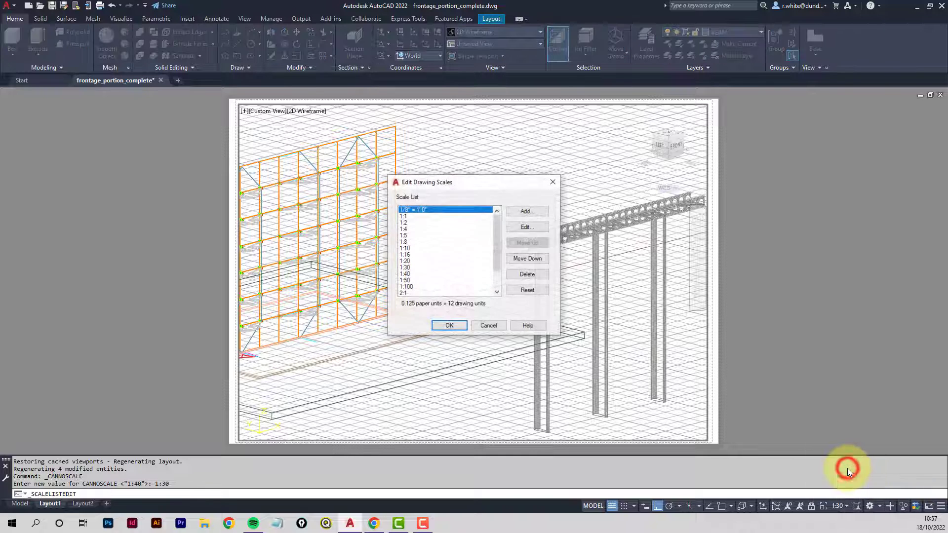
{"action": "left_click", "coordinate": [526, 210]}
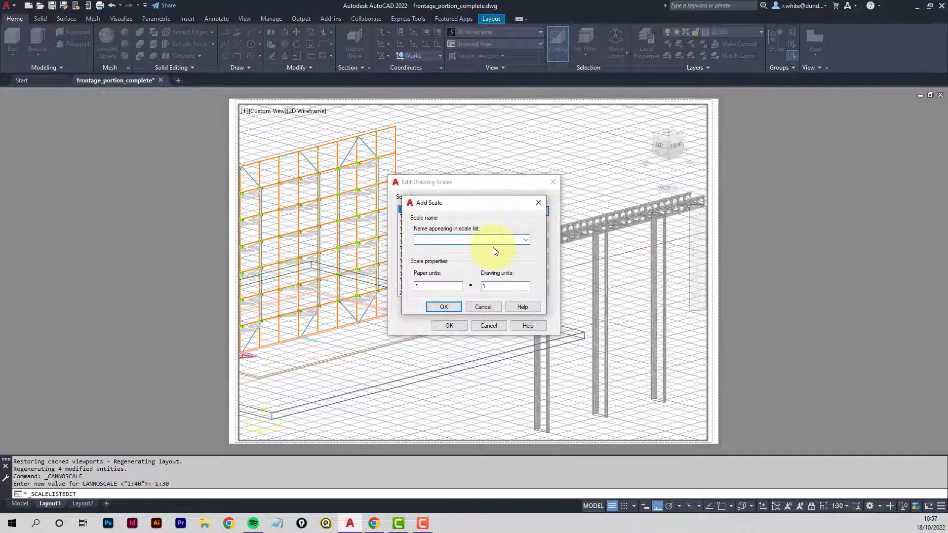
{"action": "type", "text": "1:35"}
{"action": "double_click", "coordinate": [487, 285]}
{"action": "type", "text": "35"}
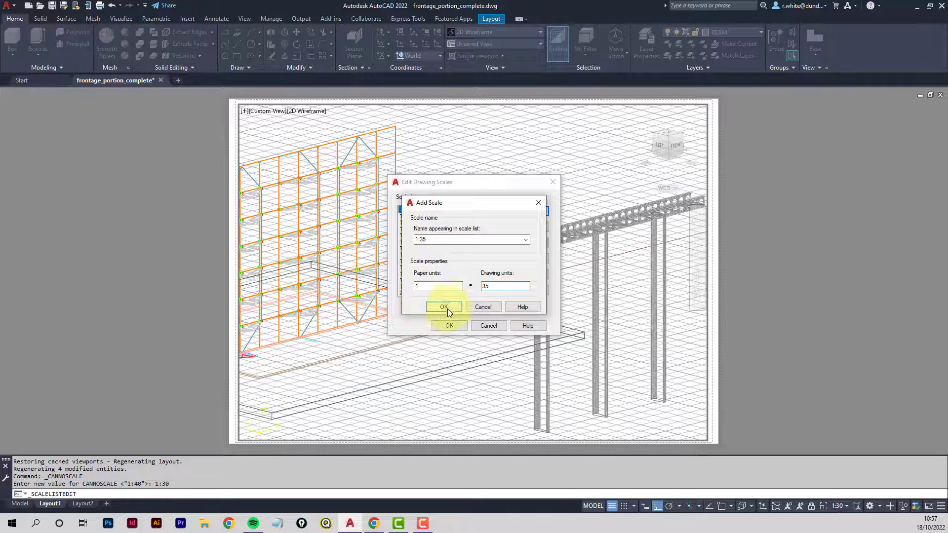
{"action": "left_click", "coordinate": [451, 308]}
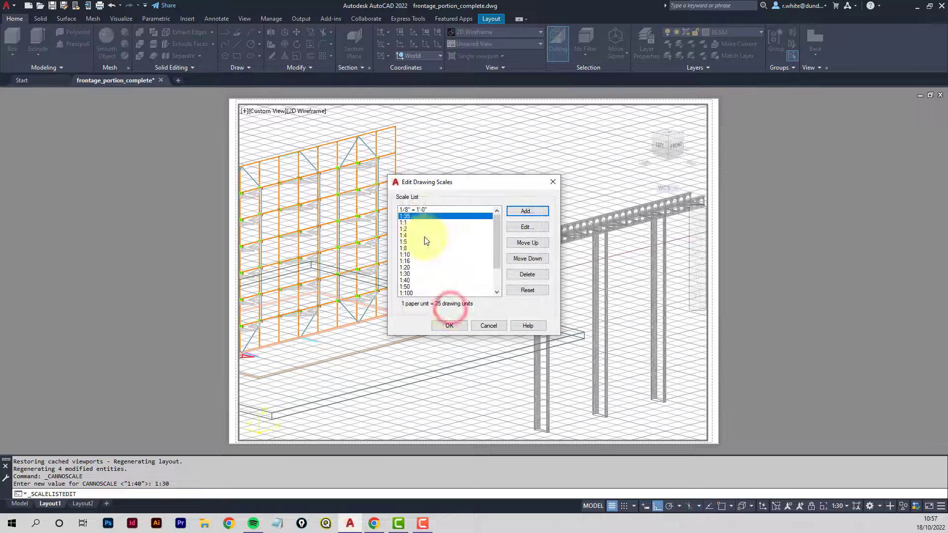
{"action": "left_click", "coordinate": [446, 326]}
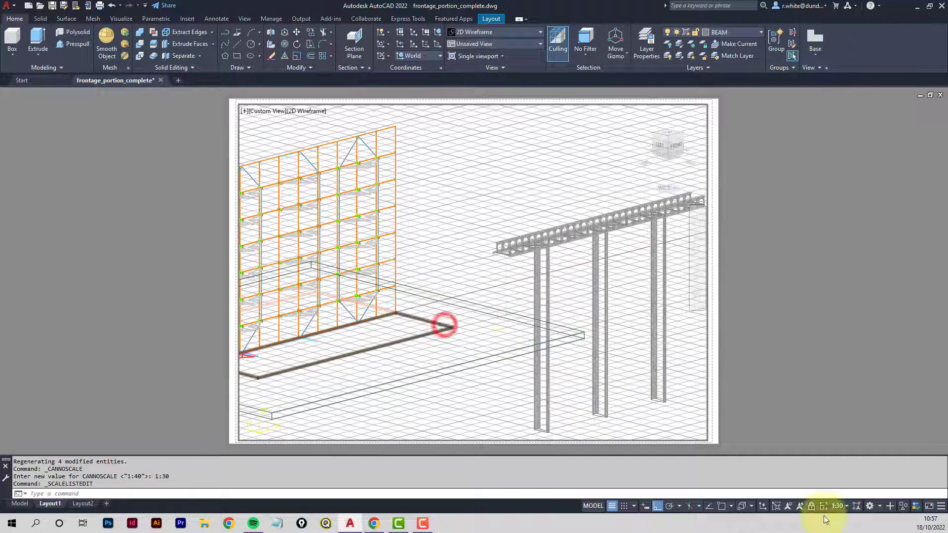
{"action": "left_click", "coordinate": [846, 506]}
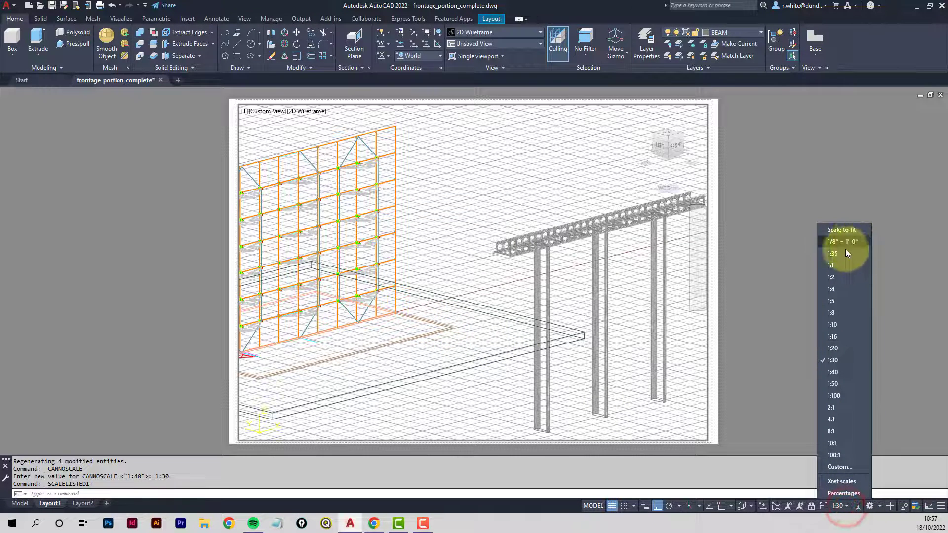
{"action": "left_click", "coordinate": [832, 255]}
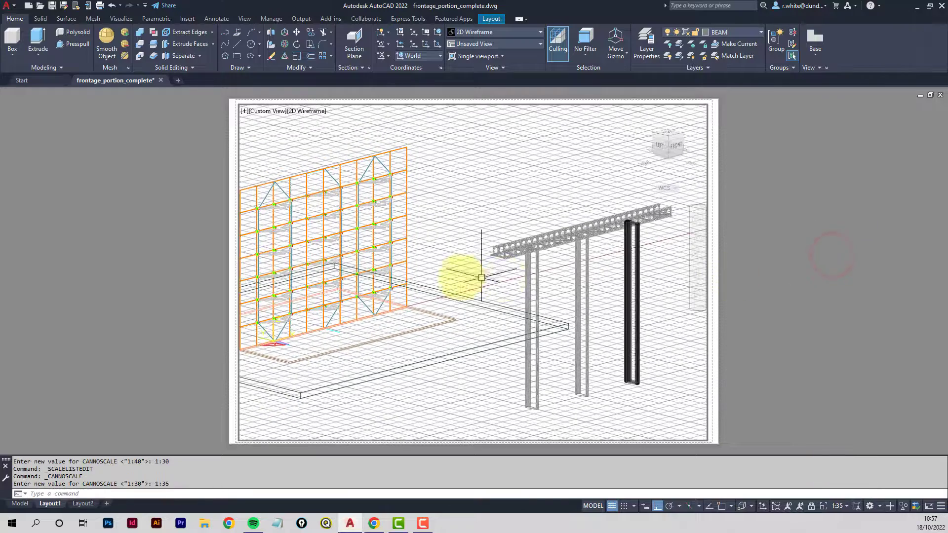
Shift the exploded parts slightly up and right within the Layout1 viewport and turn off the grid display
{"action": "middle_click_drag", "start_coordinate": [458, 279], "coordinate": [471, 276]}
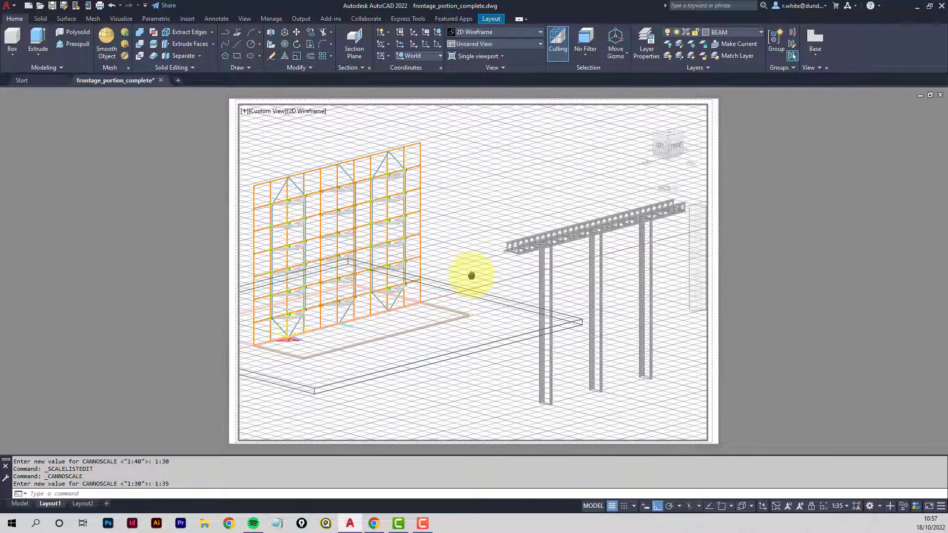
{"action": "left_click", "coordinate": [612, 505]}
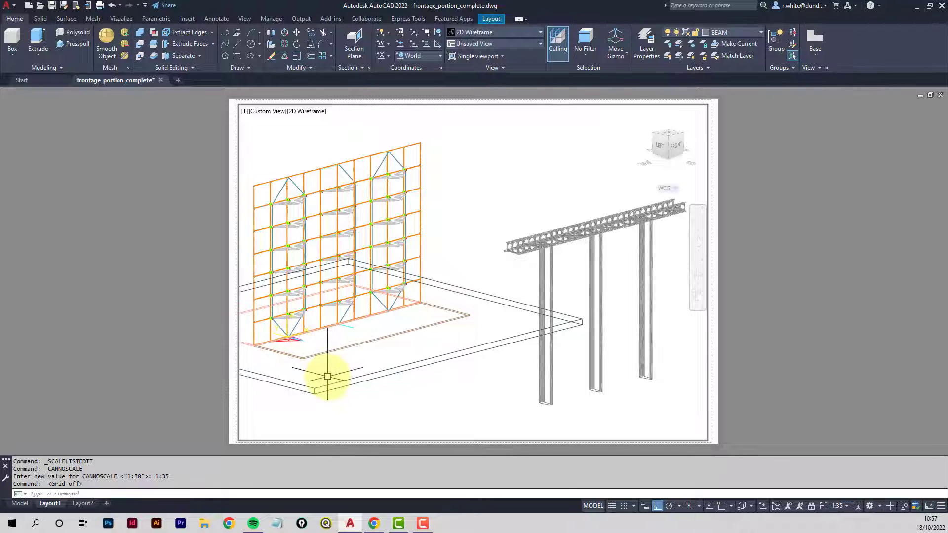
Freeze the FLOOR, BASE, ARM_2D, COL_2D and CON_2D layers
{"action": "left_click", "coordinate": [759, 32]}
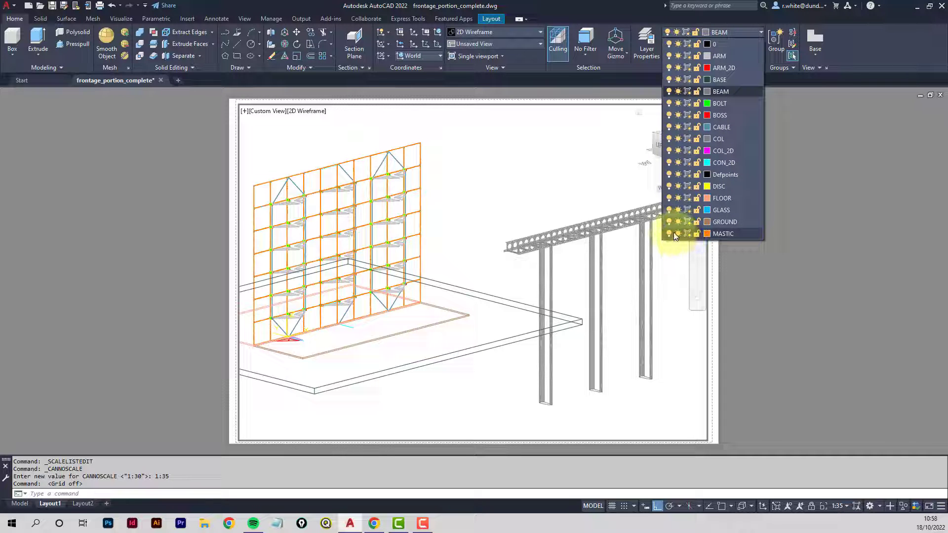
{"action": "left_click", "coordinate": [678, 197]}
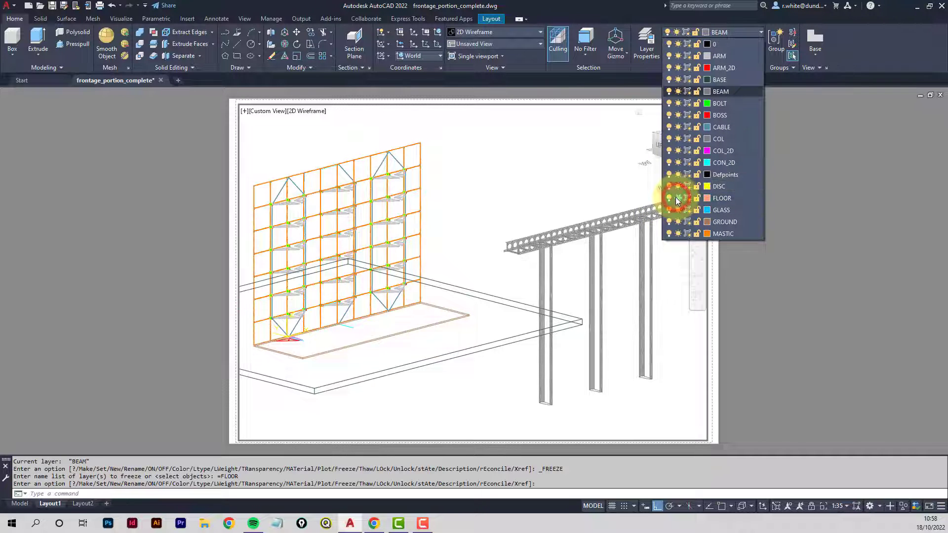
{"action": "left_click", "coordinate": [679, 80]}
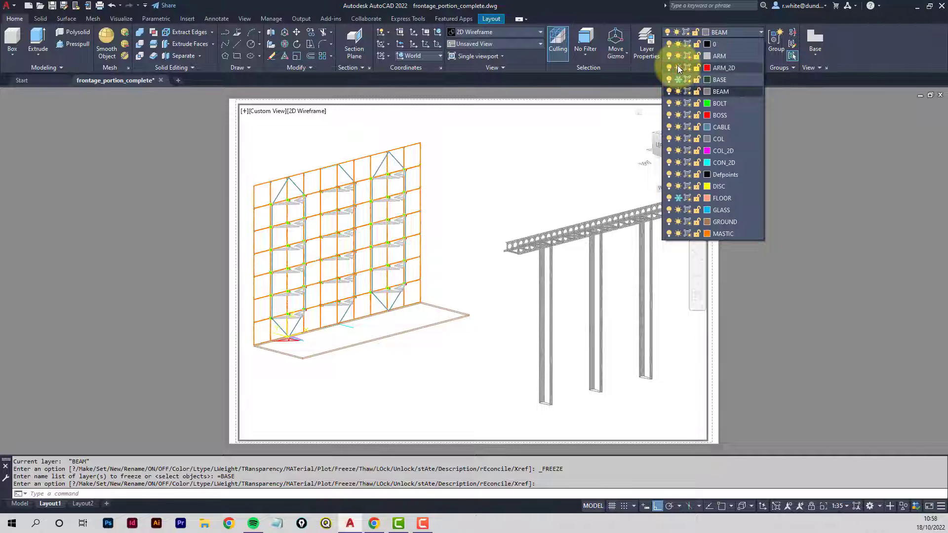
{"action": "left_click", "coordinate": [679, 68]}
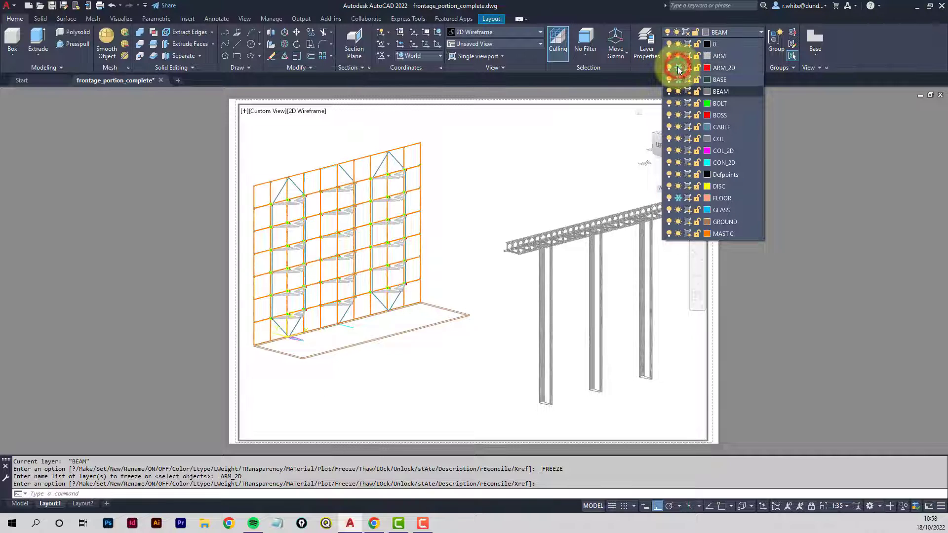
{"action": "left_click", "coordinate": [679, 150]}
{"action": "left_click", "coordinate": [678, 163]}
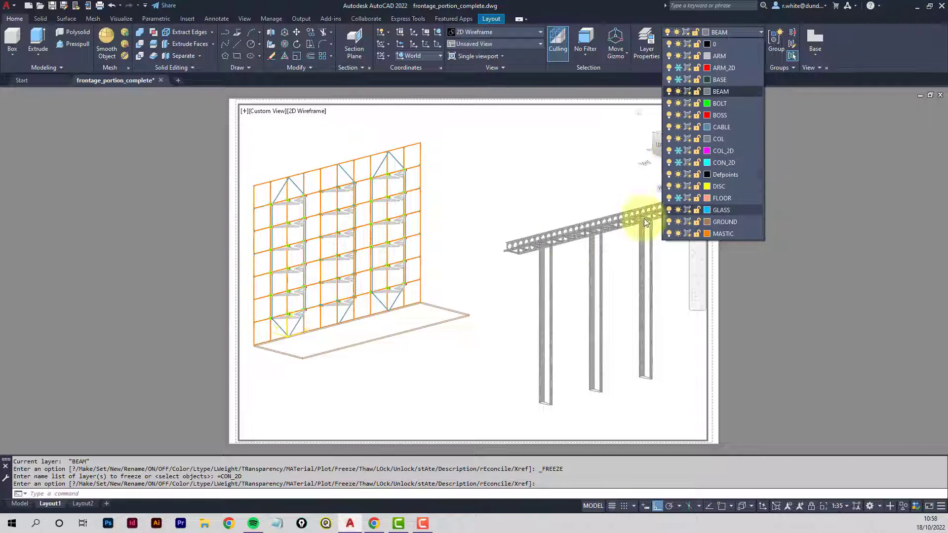
{"action": "left_click", "coordinate": [132, 227]}
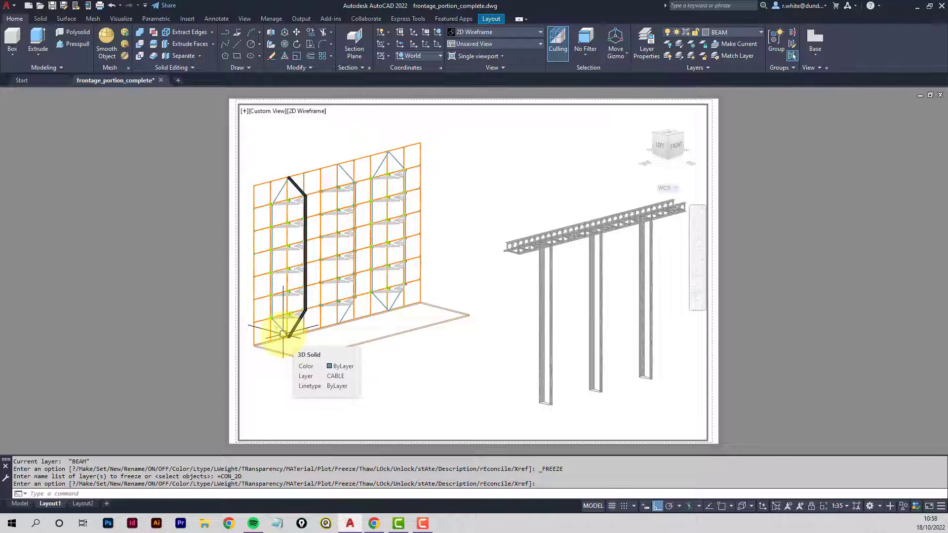
Switch to the Model space to work on the plan view of the frontage arms and cables
{"action": "left_click", "coordinate": [20, 503]}
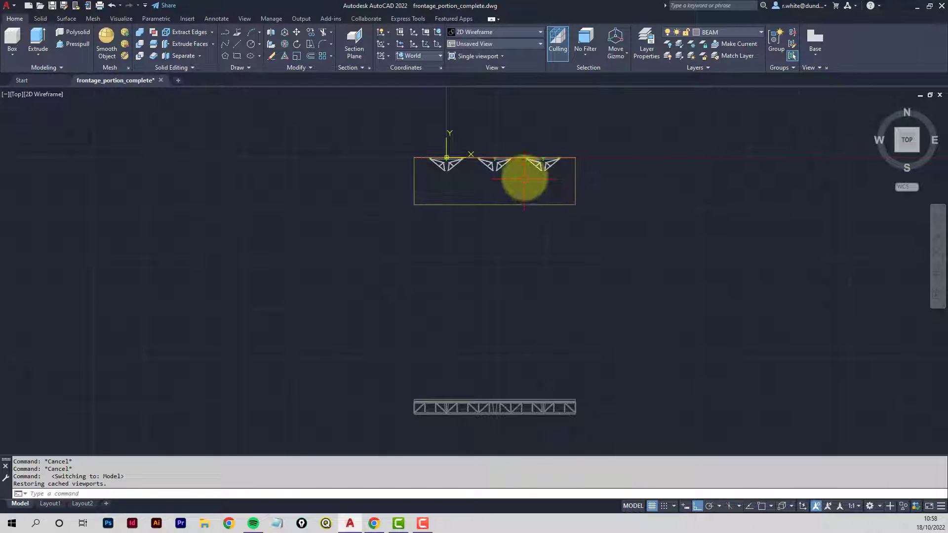
{"action": "scroll", "coordinate": [523, 168], "scroll_direction": "up", "scroll_amount": 4}
{"action": "mouse_move", "coordinate": [513, 168]}
{"action": "middle_mouse_down"}
{"action": "mouse_move", "coordinate": [496, 185]}
{"action": "mouse_move", "coordinate": [543, 212]}
{"action": "middle_mouse_up"}
{"action": "scroll", "coordinate": [543, 212], "scroll_direction": "up", "scroll_amount": 2}
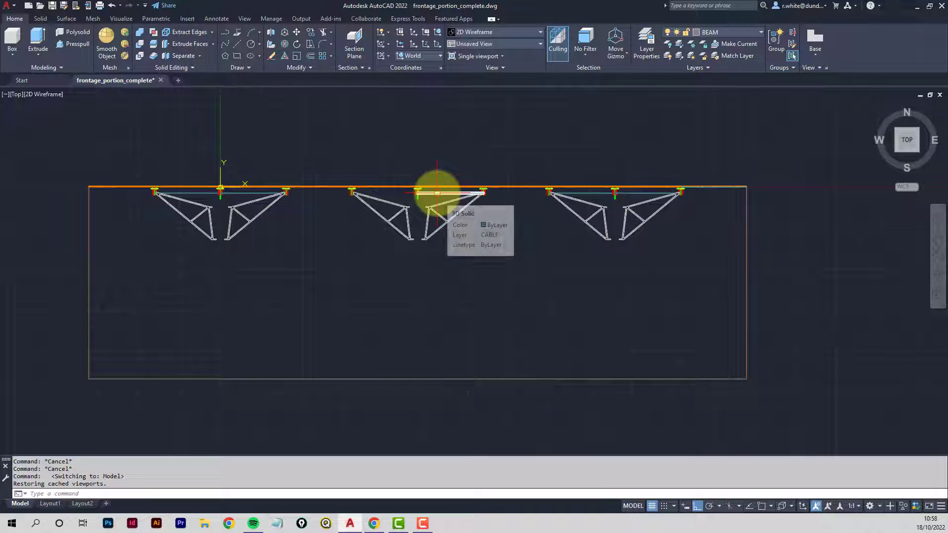
{"action": "key", "text": "Escape"}
{"action": "key", "text": "Escape"}
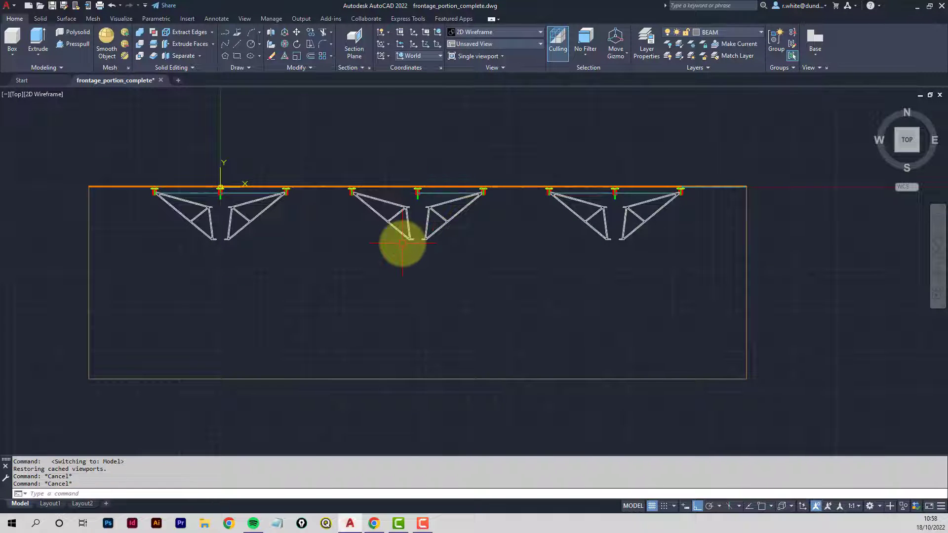
Mirror the right-hand cable of the middle arm pair about the vertical line through the central connector's insertion point, keeping the source
{"action": "type", "text": "mi"}
{"action": "key", "text": "Return"}
{"action": "left_click", "coordinate": [432, 193]}
{"action": "key", "text": "Return"}
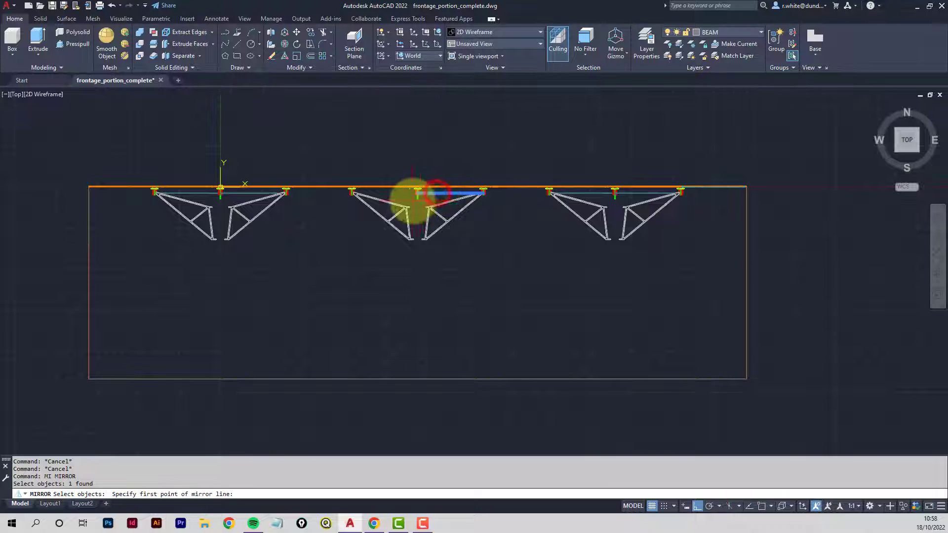
{"action": "scroll", "coordinate": [418, 200], "scroll_direction": "up", "scroll_amount": 4}
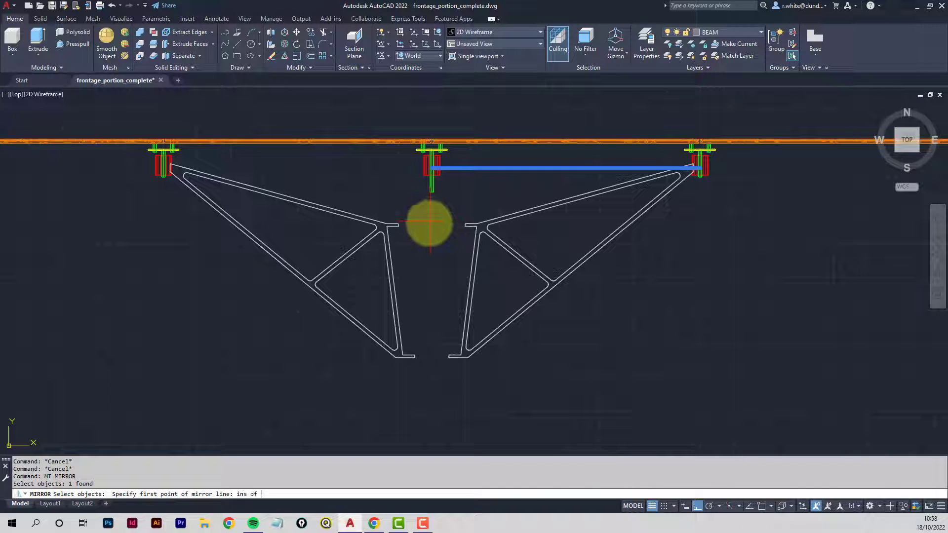
{"action": "left_click", "coordinate": [432, 151]}
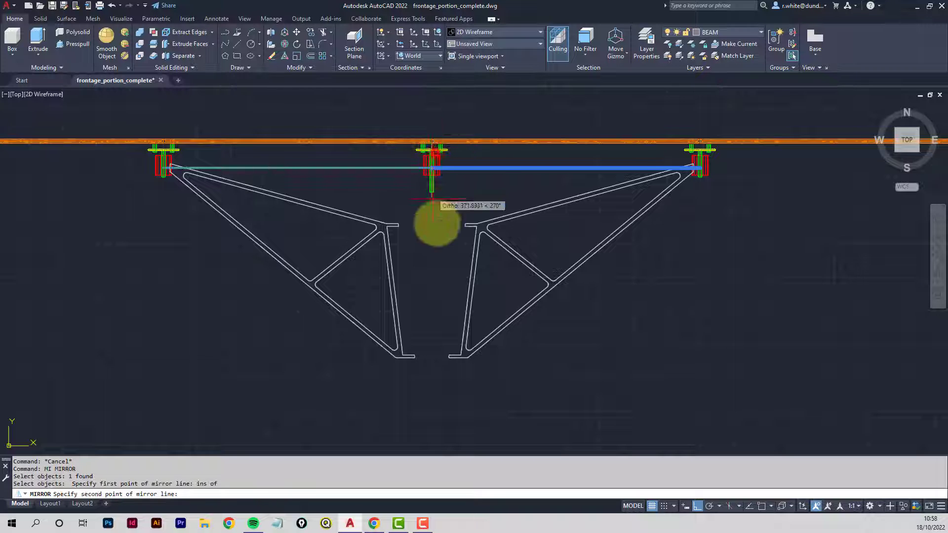
{"action": "left_click", "coordinate": [430, 285]}
{"action": "key", "text": "Return"}
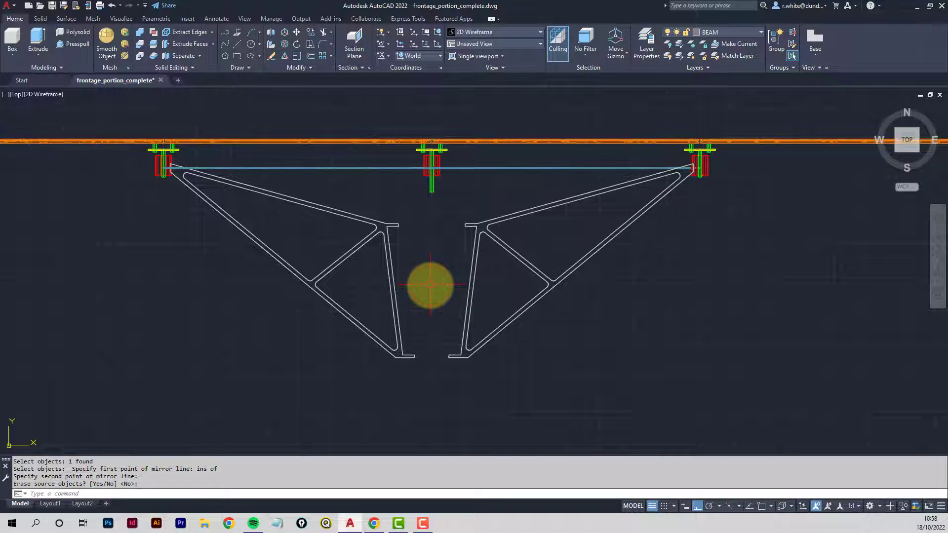
{"action": "scroll", "coordinate": [440, 262], "scroll_direction": "down", "scroll_amount": 3}
{"action": "scroll", "coordinate": [461, 269], "scroll_direction": "up", "scroll_amount": 2}
{"action": "middle_click_drag", "start_coordinate": [462, 269], "coordinate": [478, 248]}
{"action": "key", "text": "Escape"}
{"action": "key", "text": "Escape"}
{"action": "key", "text": "Escape"}
Move all three pairs of arms together with their cables 20000 units in the negative Y direction
{"action": "scroll", "coordinate": [477, 248], "scroll_direction": "down", "scroll_amount": 2}
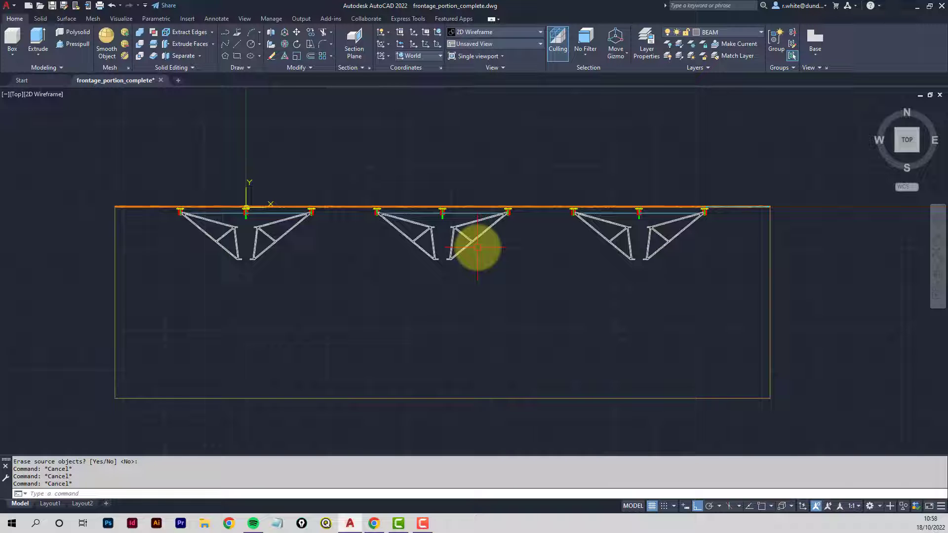
{"action": "left_click", "coordinate": [297, 32]}
{"action": "left_click", "coordinate": [693, 296]}
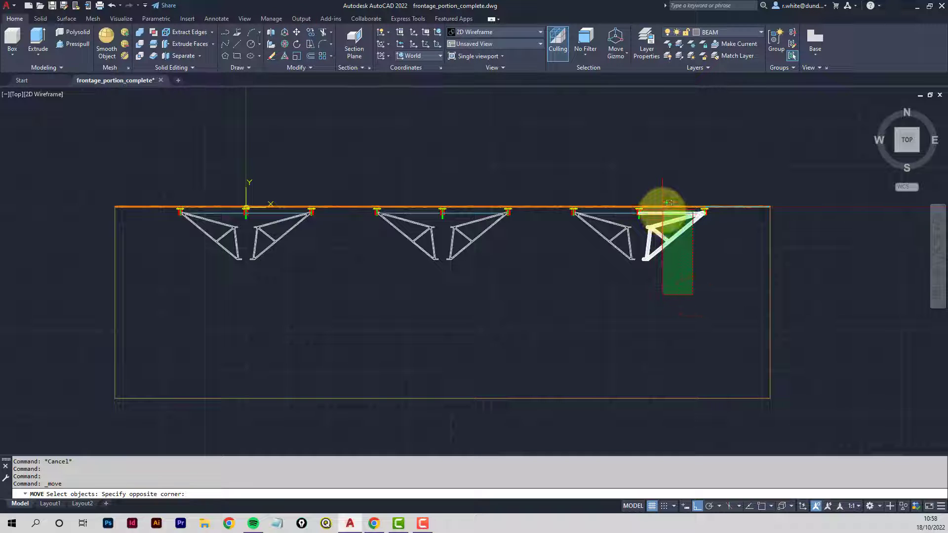
{"action": "left_click", "coordinate": [663, 205]}
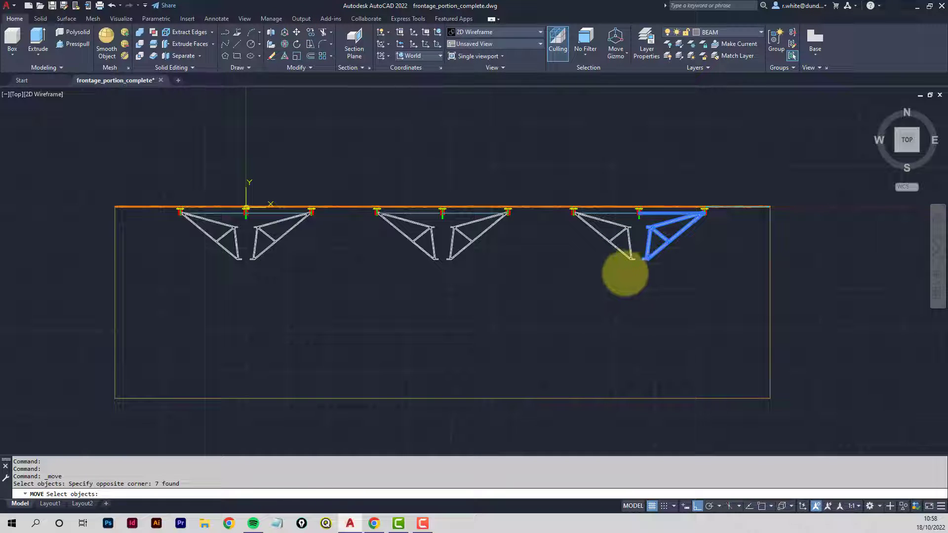
{"action": "left_click", "coordinate": [625, 272]}
{"action": "left_click", "coordinate": [604, 210]}
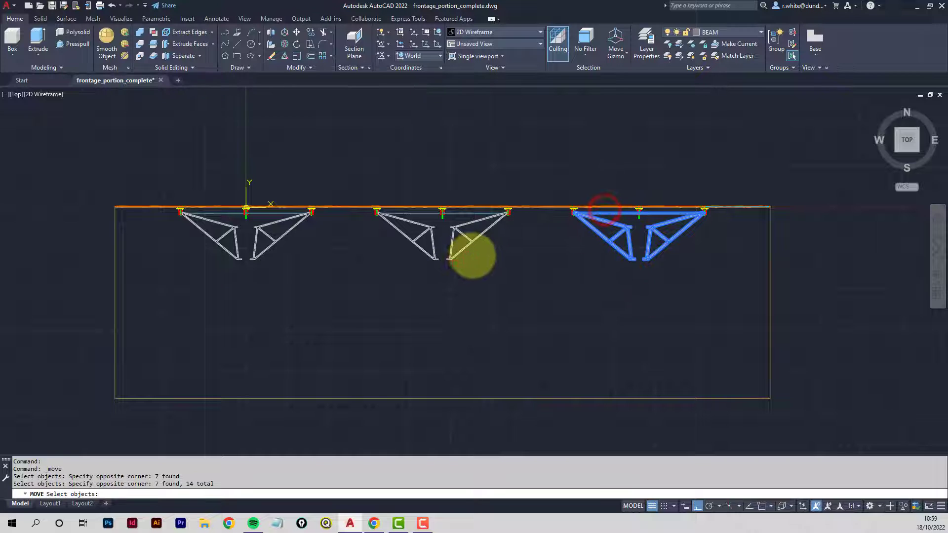
{"action": "left_click", "coordinate": [487, 260]}
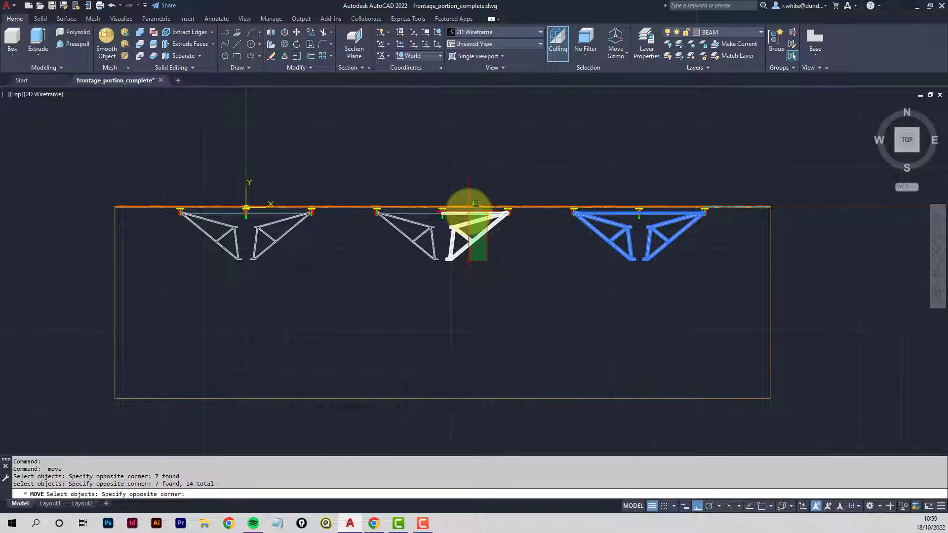
{"action": "left_click", "coordinate": [470, 211]}
{"action": "left_click", "coordinate": [426, 266]}
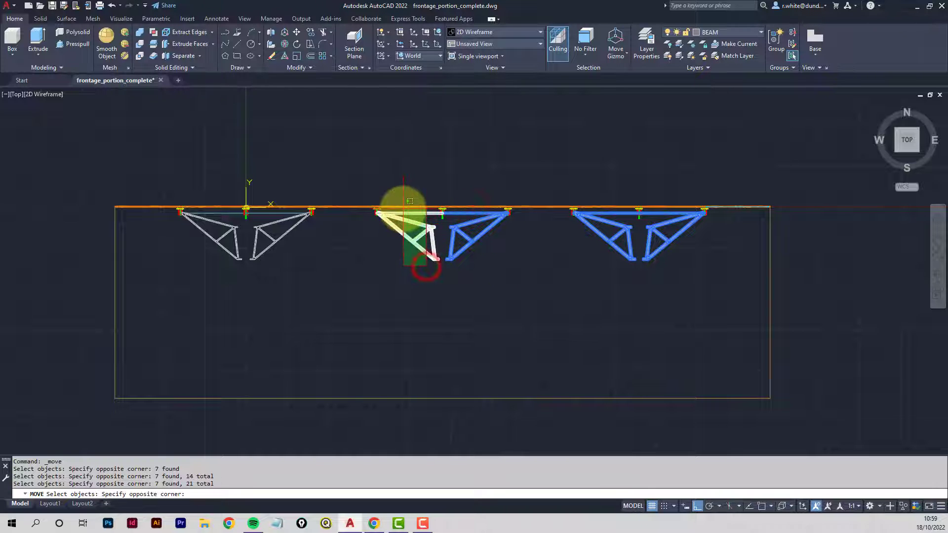
{"action": "left_click", "coordinate": [402, 207]}
{"action": "left_click", "coordinate": [299, 271]}
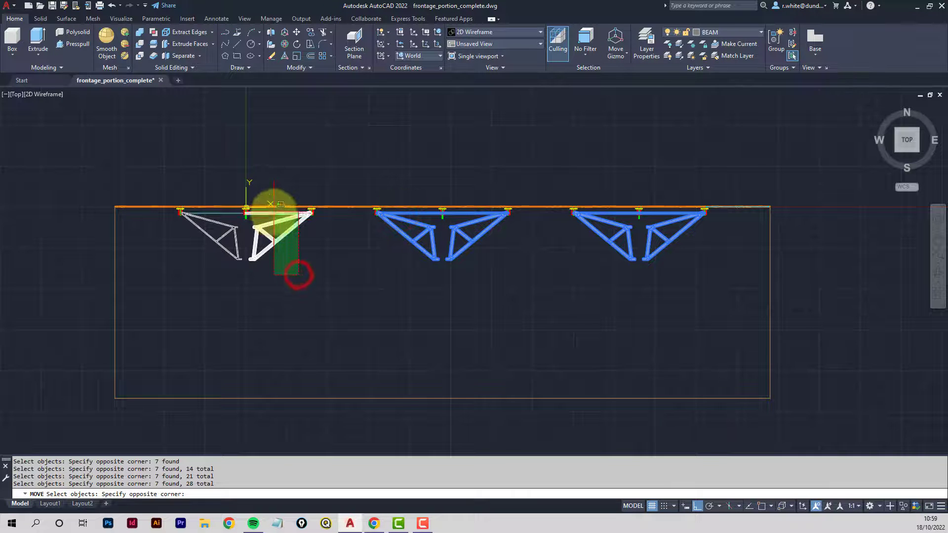
{"action": "left_click", "coordinate": [273, 213]}
{"action": "left_click", "coordinate": [220, 267]}
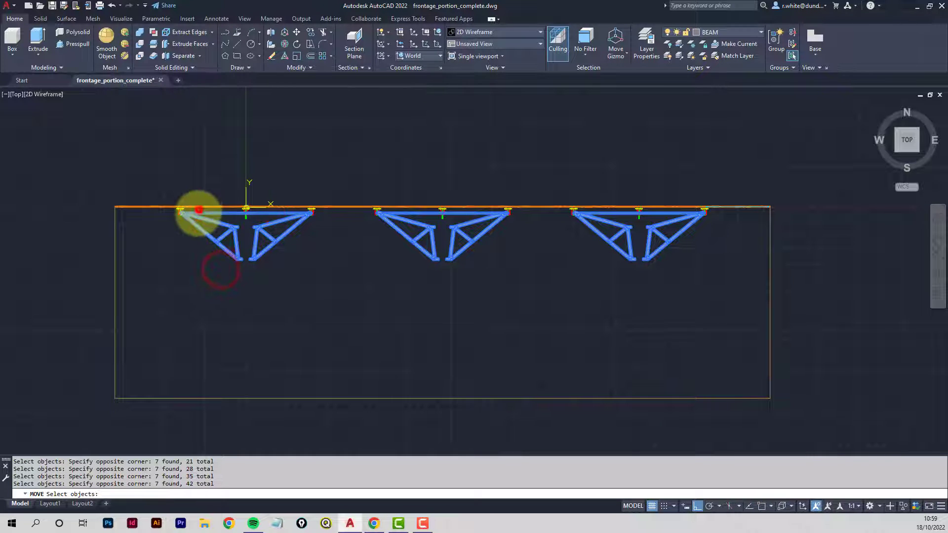
{"action": "left_click", "coordinate": [199, 210]}
{"action": "key", "text": "Return"}
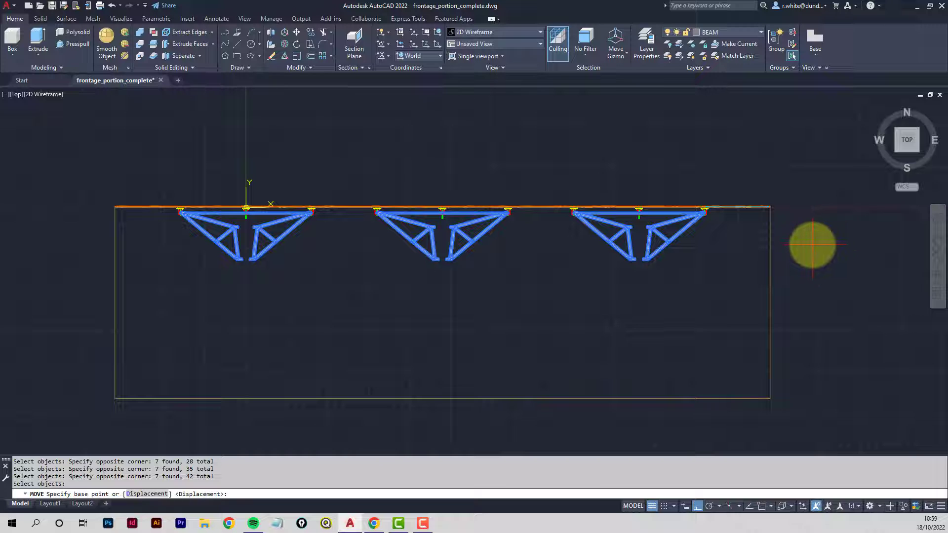
{"action": "left_click", "coordinate": [813, 244]}
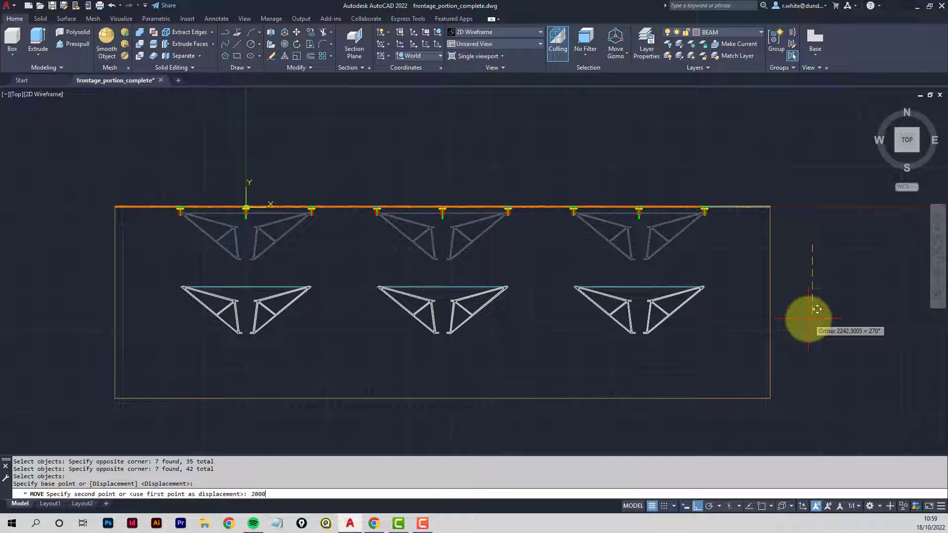
{"action": "type", "text": "20000"}
{"action": "key", "text": "Return"}
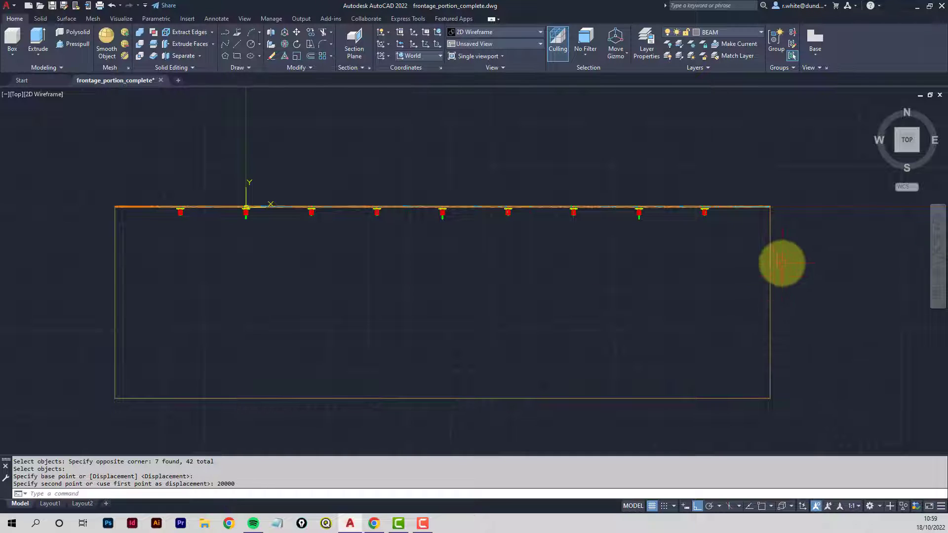
Freeze the GROUND layer and return to Layout1 to check the separated parts in the viewport
{"action": "left_click", "coordinate": [770, 278]}
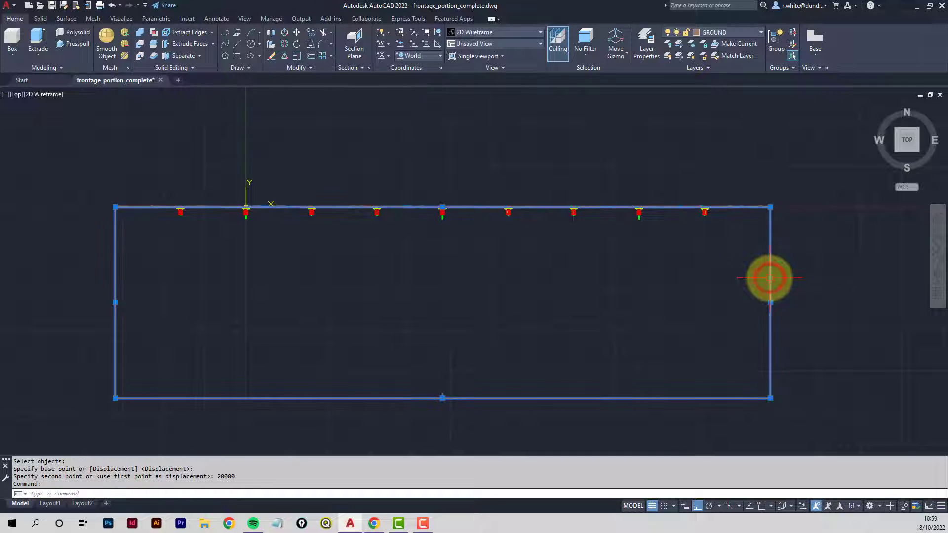
{"action": "key", "text": "Escape"}
{"action": "key", "text": "Escape"}
{"action": "left_click", "coordinate": [757, 32]}
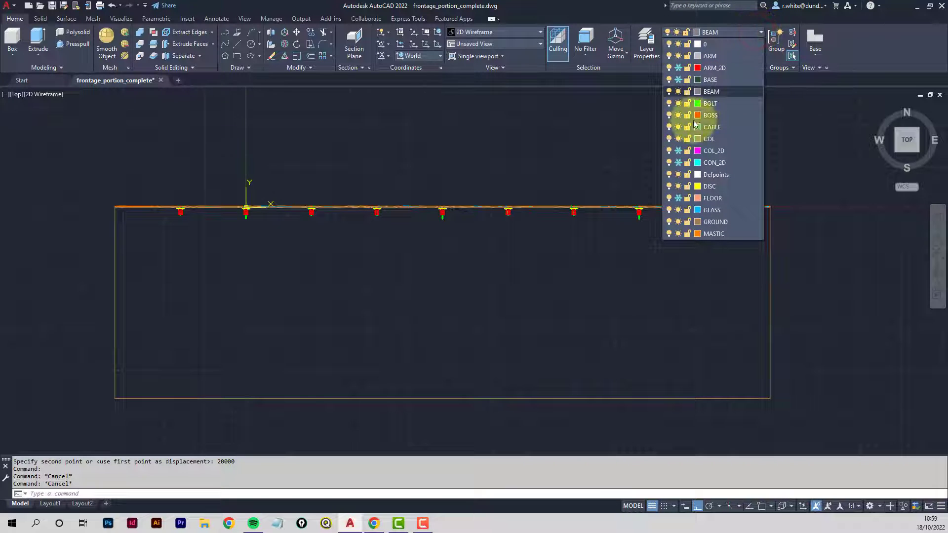
{"action": "left_click", "coordinate": [678, 222]}
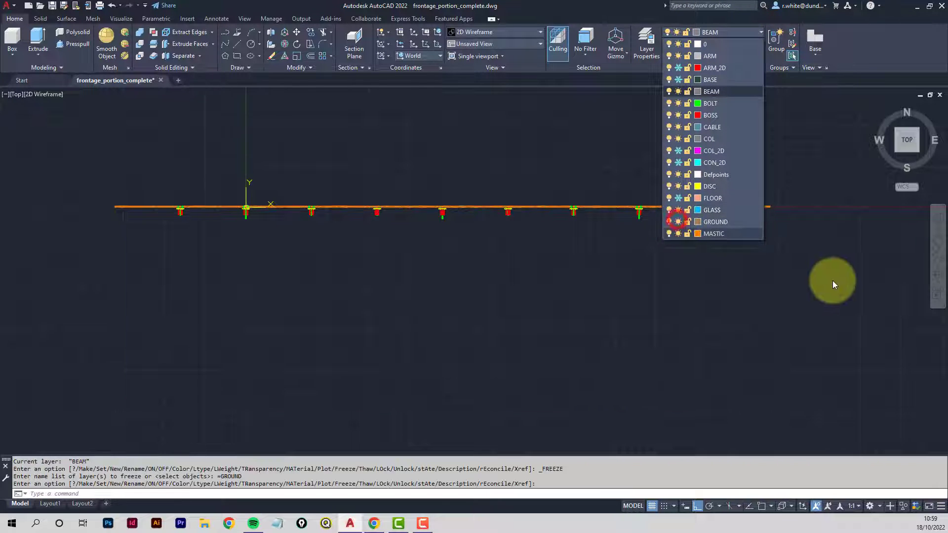
{"action": "left_click", "coordinate": [832, 282]}
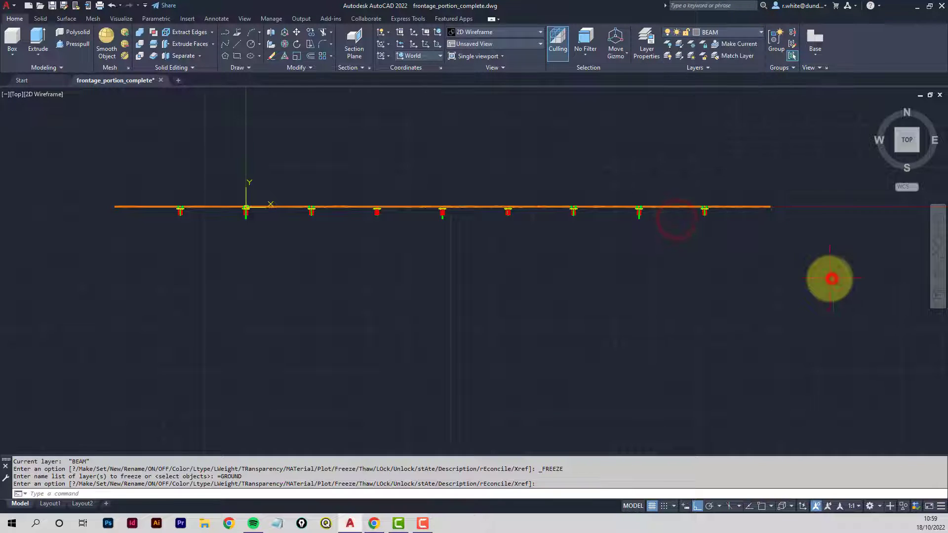
{"action": "left_click", "coordinate": [50, 503]}
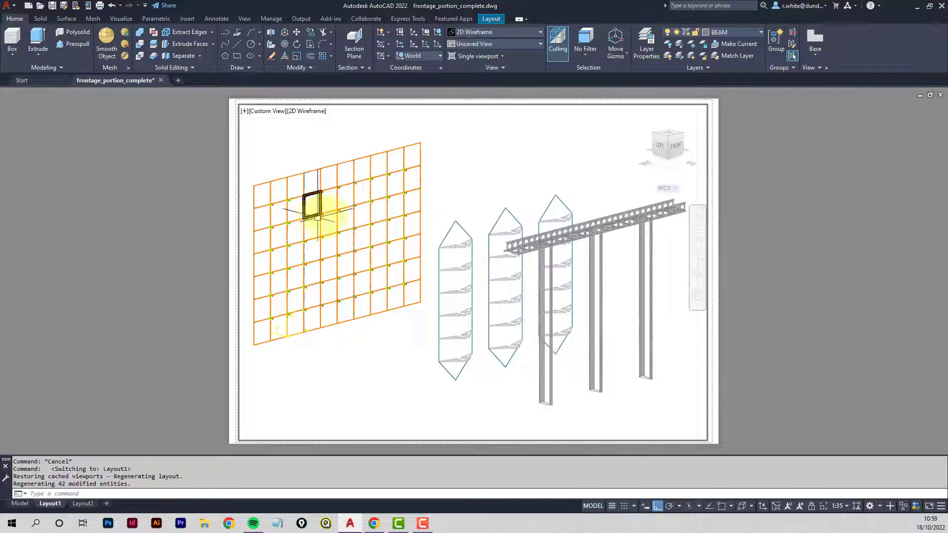
Move all the glass connectors 7000 units in the negative Y direction in Model space and return to Layout1 to check them
{"action": "left_click", "coordinate": [20, 503]}
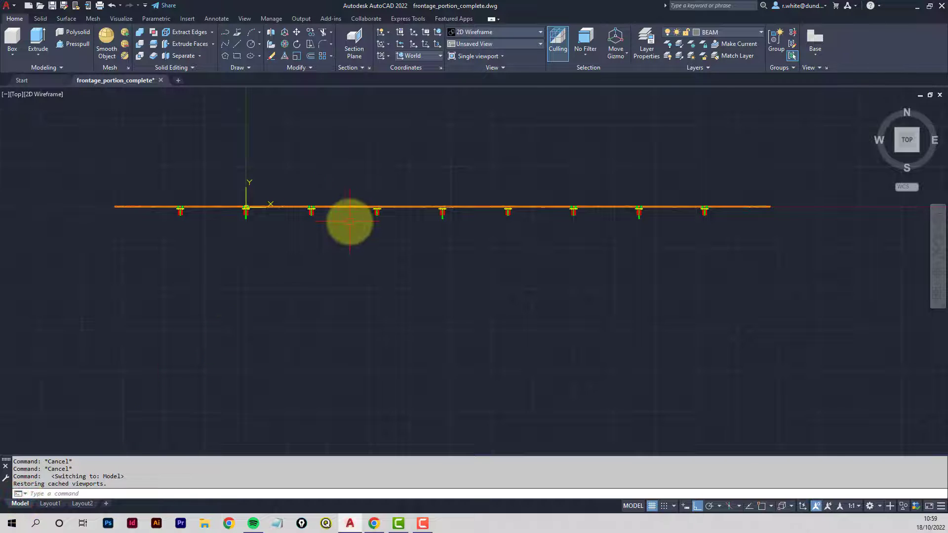
{"action": "key", "text": "Escape"}
{"action": "key", "text": "Escape"}
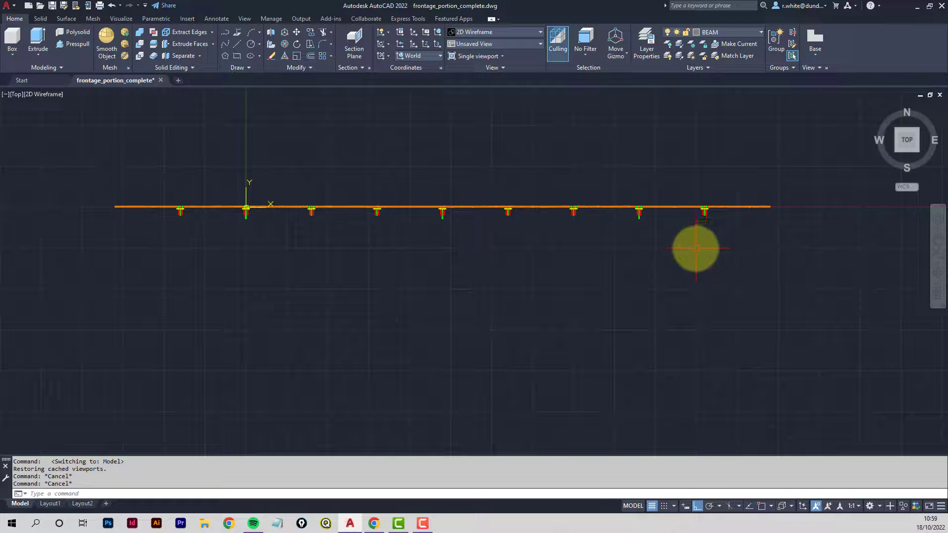
{"action": "type", "text": "m"}
{"action": "key", "text": "Return"}
{"action": "left_click", "coordinate": [755, 263]}
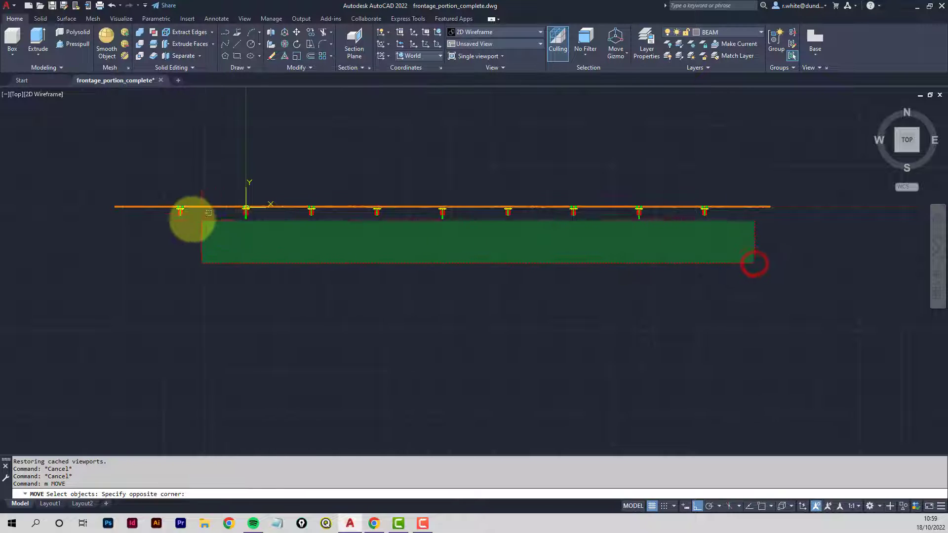
{"action": "left_click", "coordinate": [156, 207]}
{"action": "key", "text": "Return"}
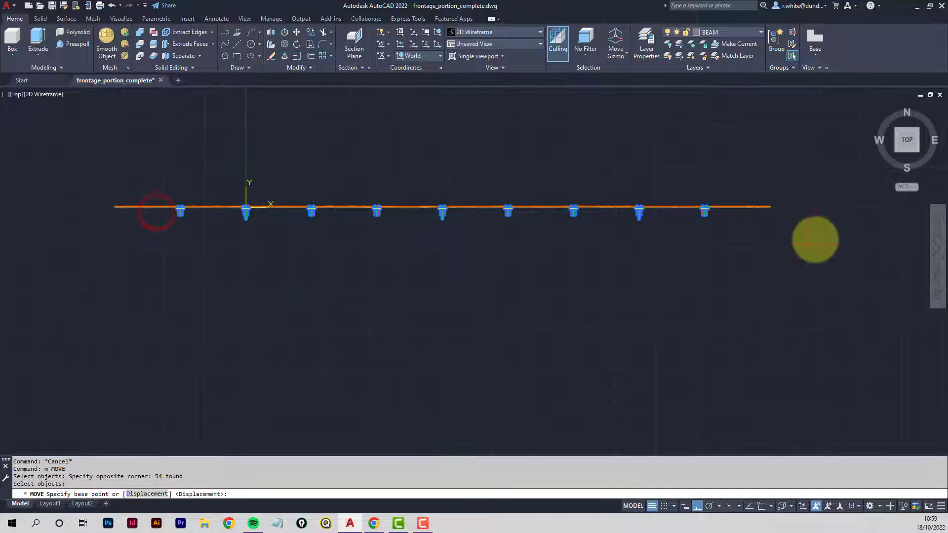
{"action": "left_click", "coordinate": [802, 242]}
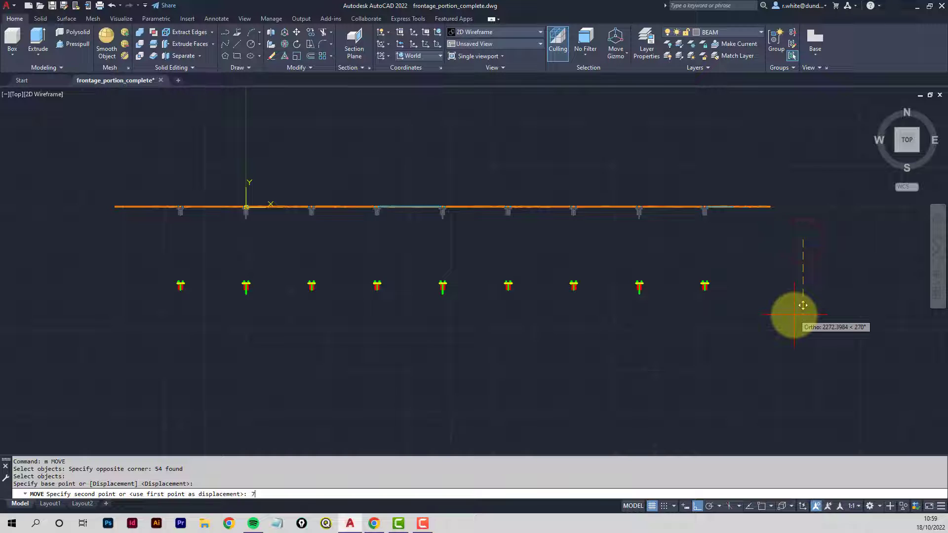
{"action": "key", "text": "Return"}
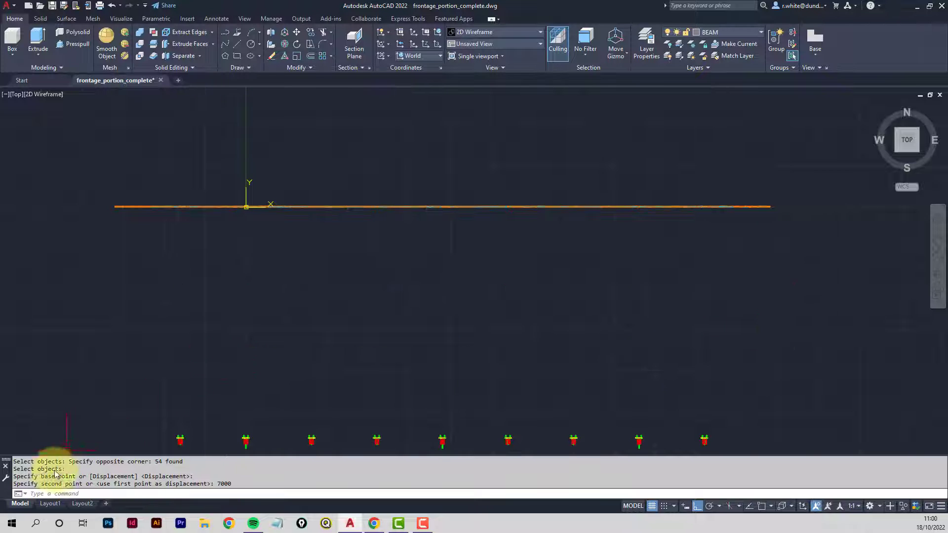
{"action": "left_click", "coordinate": [50, 503]}
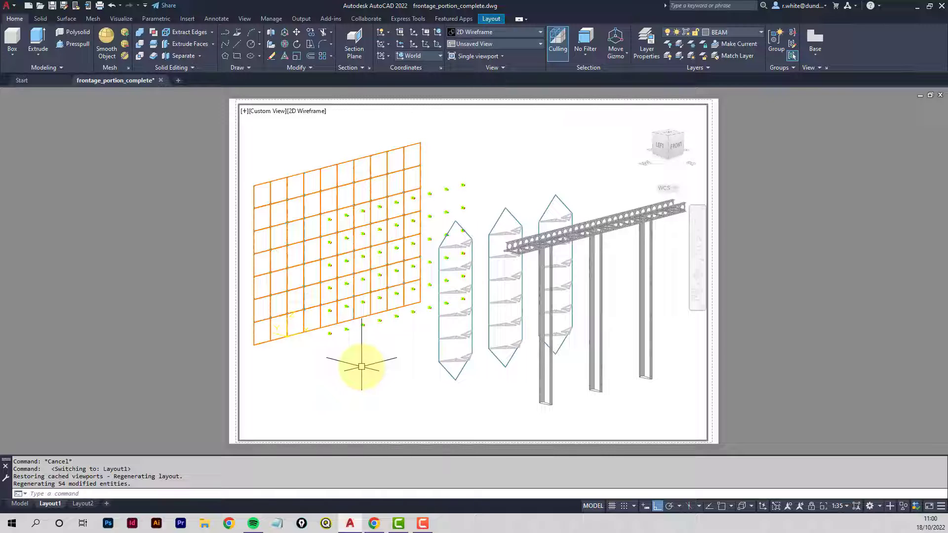
{"action": "key", "text": "Return"}
{"action": "type", "text": "p"}
{"action": "key", "text": "Return"}
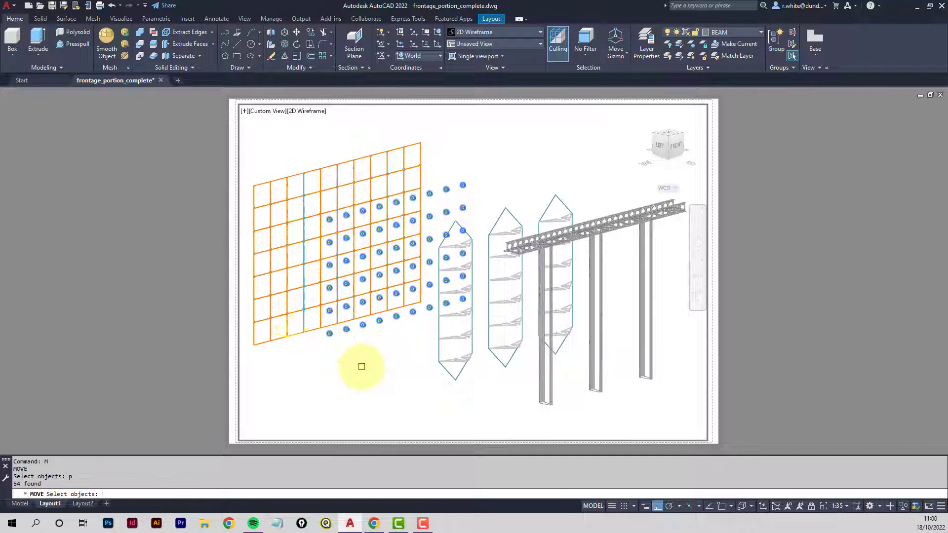
{"action": "key", "text": "Return"}
{"action": "left_click", "coordinate": [395, 397]}
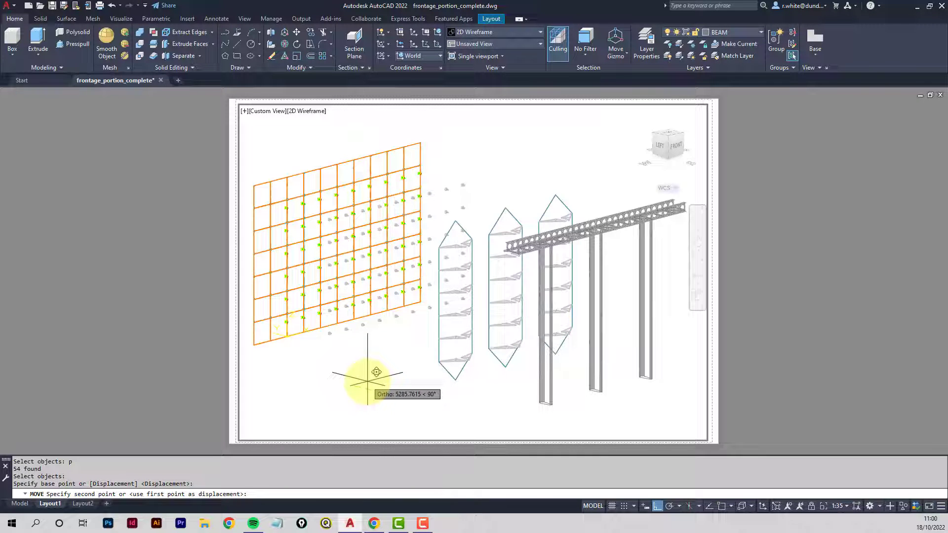
{"action": "key", "text": "Escape"}
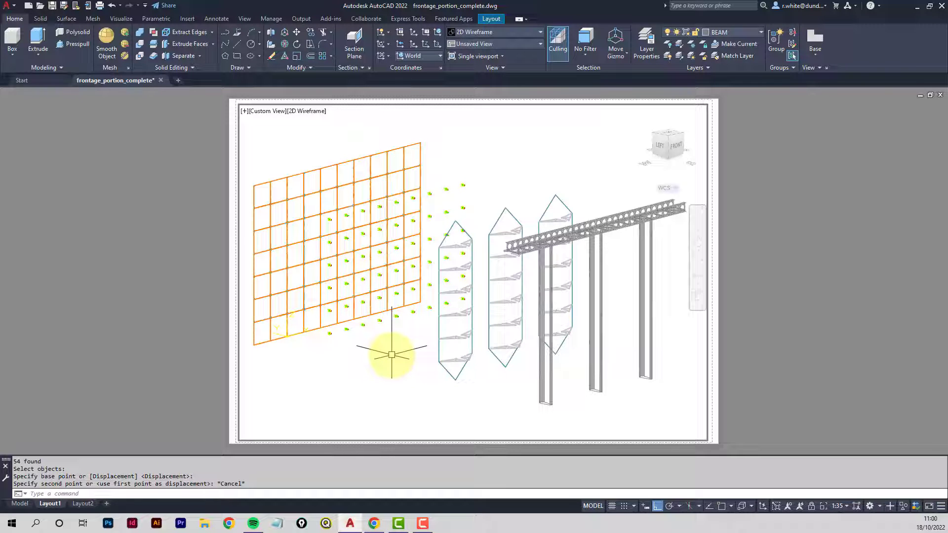
Switch Layout1 to paper space and create a non-plotting layer named VIEWPORTS
{"action": "double_click", "coordinate": [193, 348]}
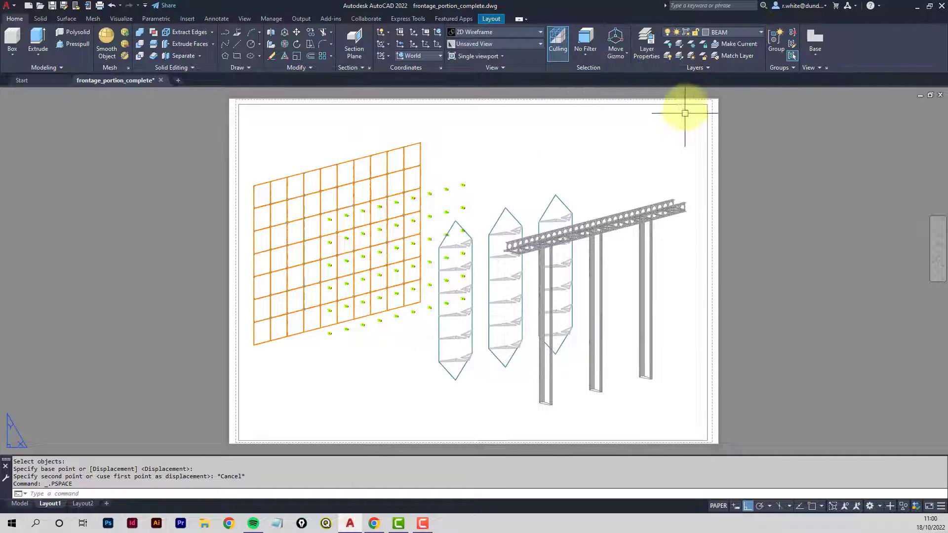
{"action": "left_click", "coordinate": [643, 43]}
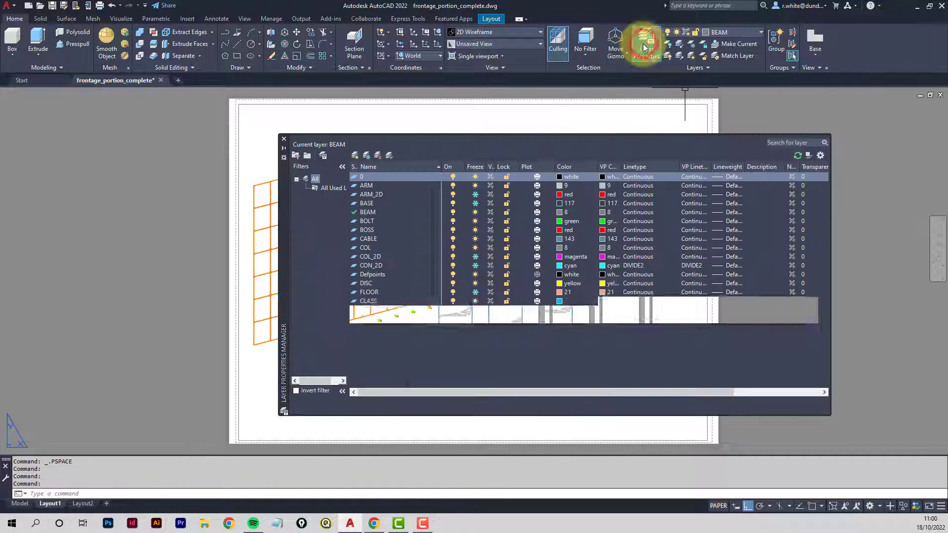
{"action": "left_click", "coordinate": [357, 156]}
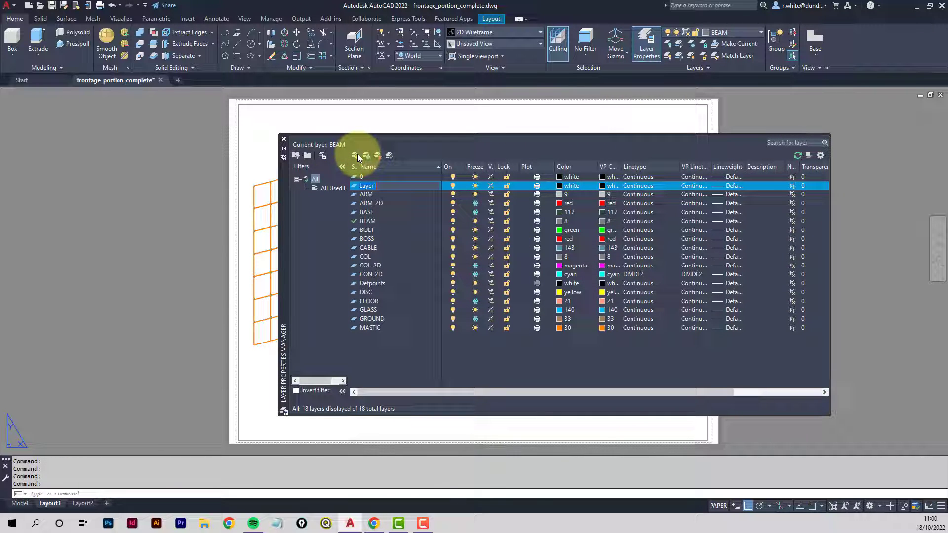
{"action": "type", "text": "VIEWPORTS"}
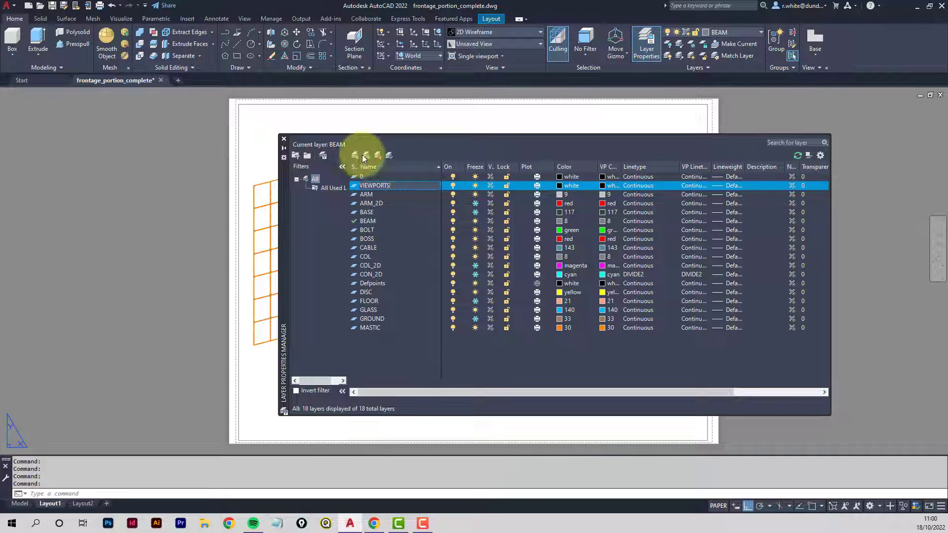
{"action": "left_click", "coordinate": [538, 186]}
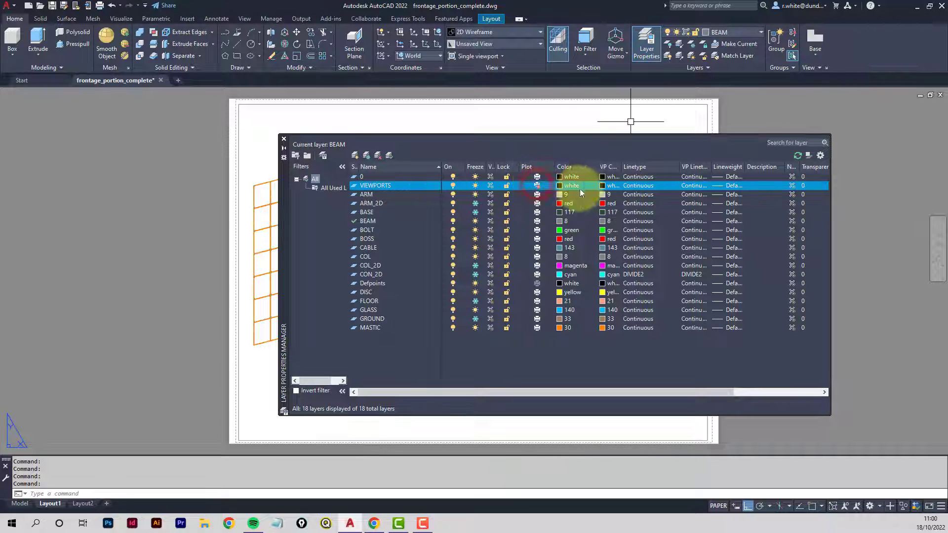
Set the VIEWPORTS layer's color to index 191 and close the layer manager
{"action": "left_click", "coordinate": [560, 186]}
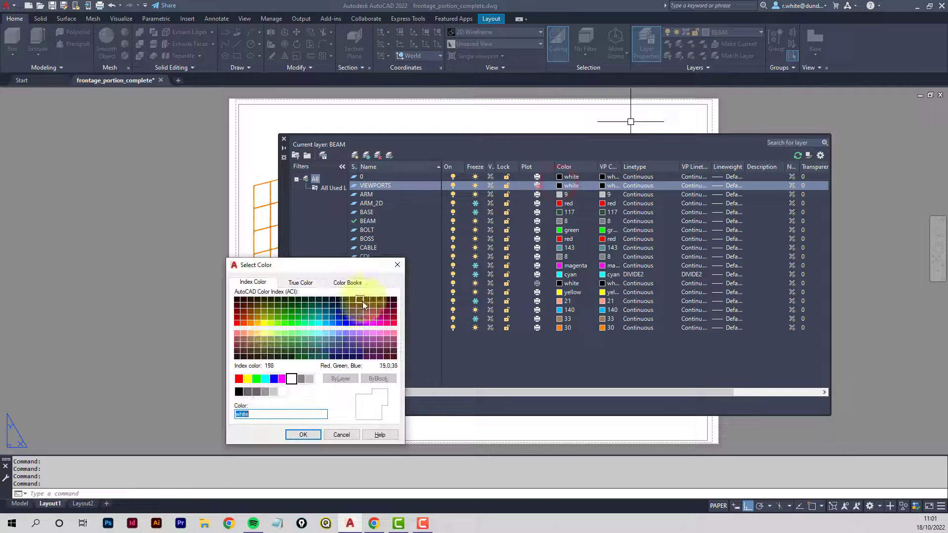
{"action": "left_click", "coordinate": [356, 332]}
{"action": "left_click", "coordinate": [363, 332]}
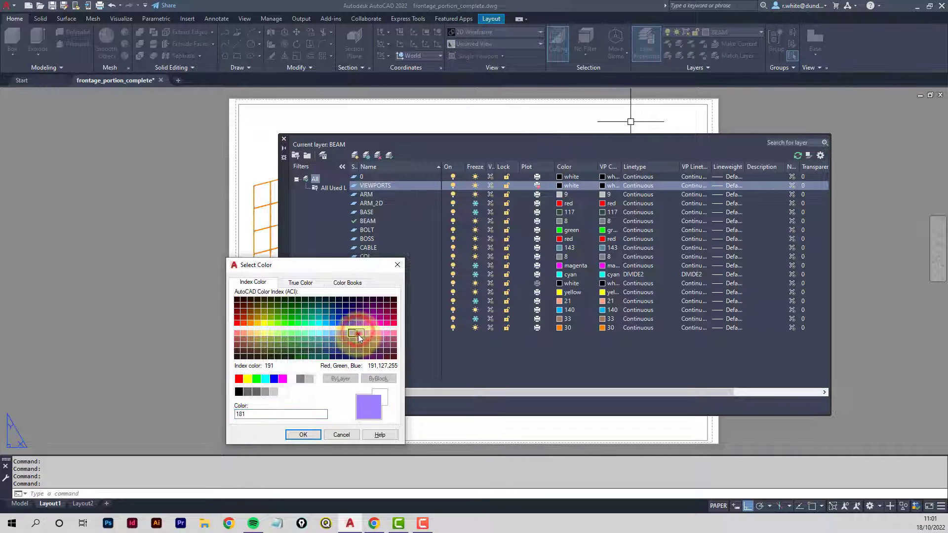
{"action": "left_click", "coordinate": [303, 434]}
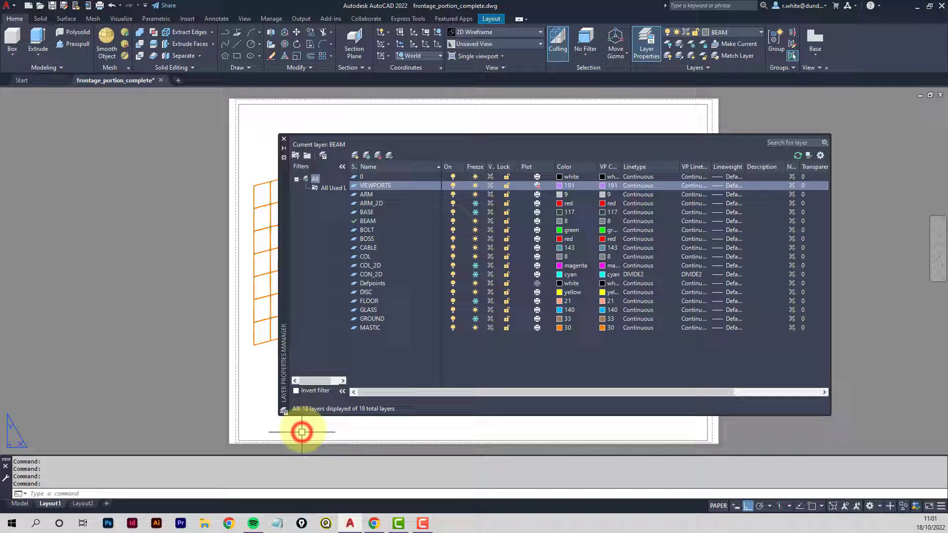
{"action": "left_click", "coordinate": [284, 139]}
Assign the layout's viewport border to the VIEWPORTS layer and clear the selection
{"action": "left_click", "coordinate": [359, 102]}
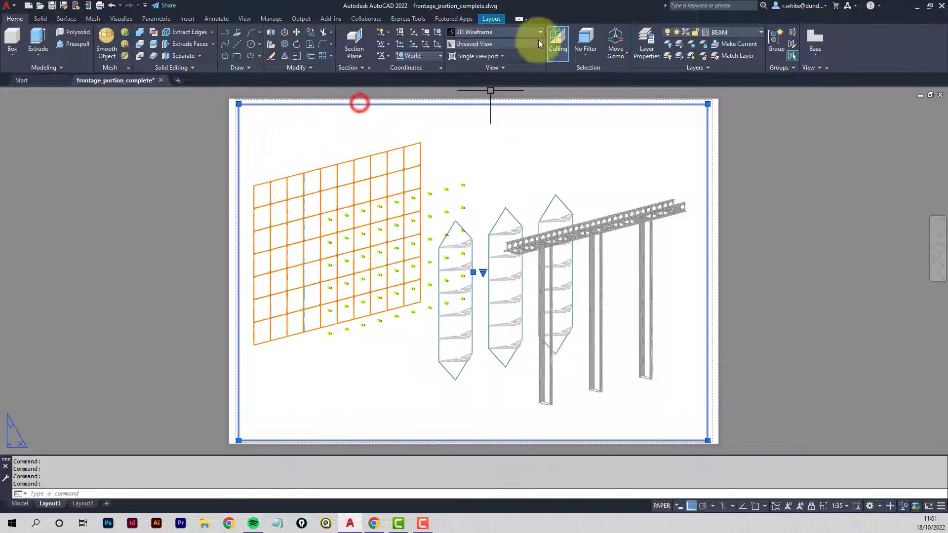
{"action": "left_click", "coordinate": [759, 34]}
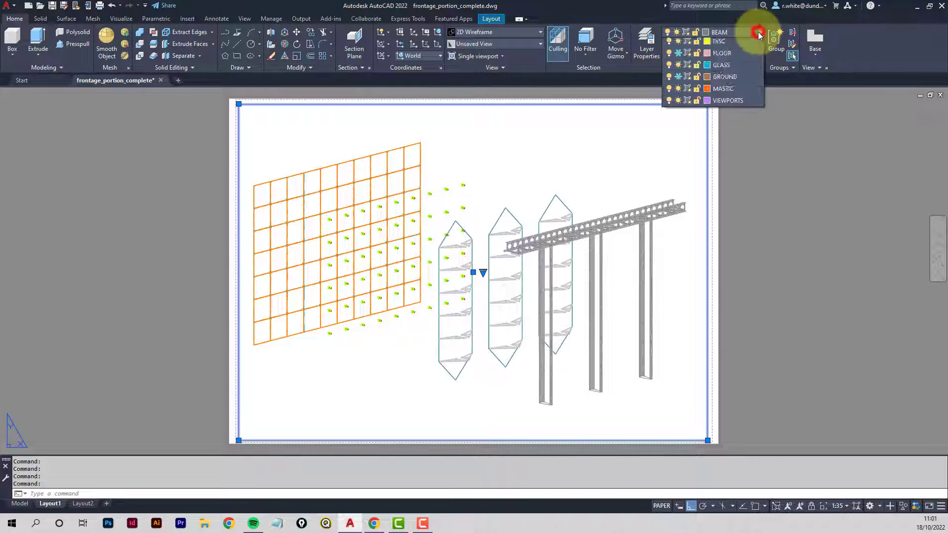
{"action": "left_click", "coordinate": [732, 245]}
{"action": "key", "text": "Escape"}
{"action": "key", "text": "Escape"}
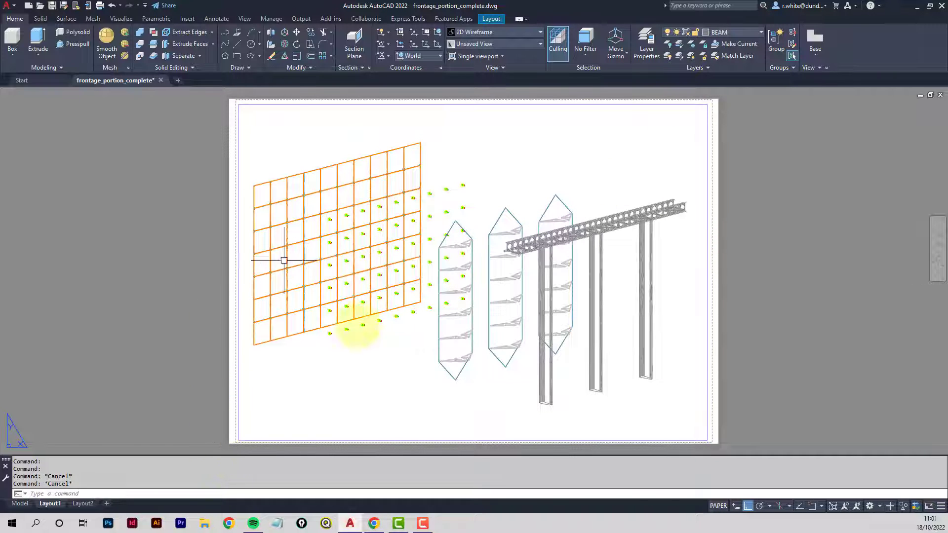
Turn off Ortho and shrink the viewport by stretching its lower-left and upper-right corners inward from the sheet margins
{"action": "left_click", "coordinate": [748, 505]}
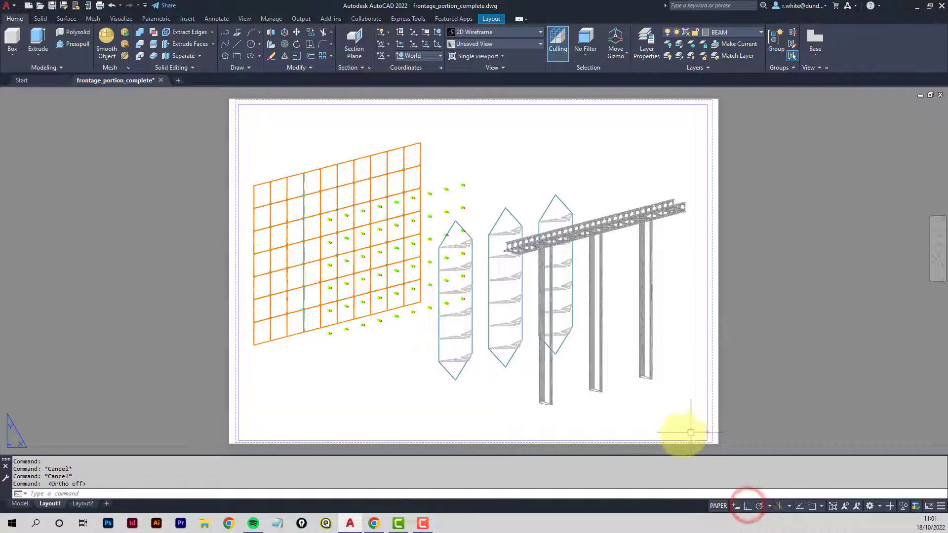
{"action": "left_click", "coordinate": [238, 440]}
{"action": "left_click", "coordinate": [239, 441]}
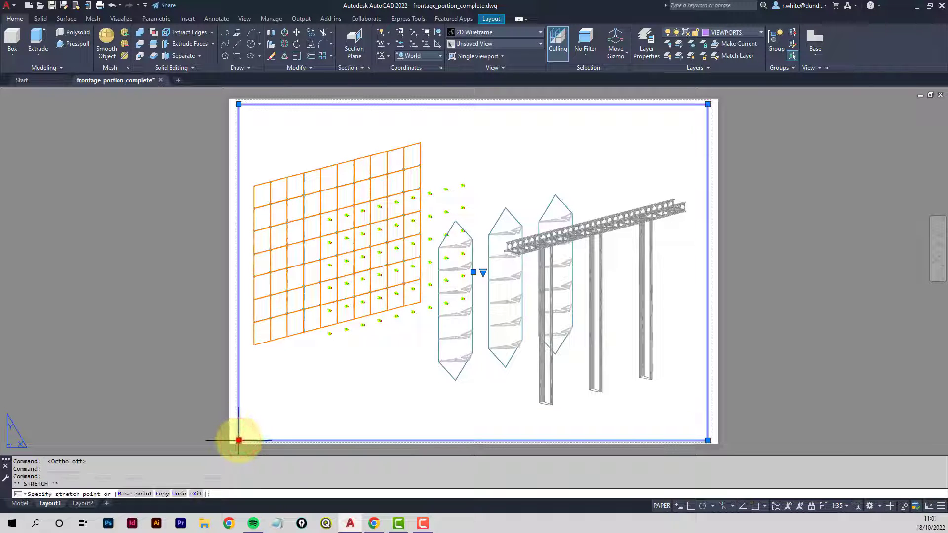
{"action": "left_click", "coordinate": [324, 409]}
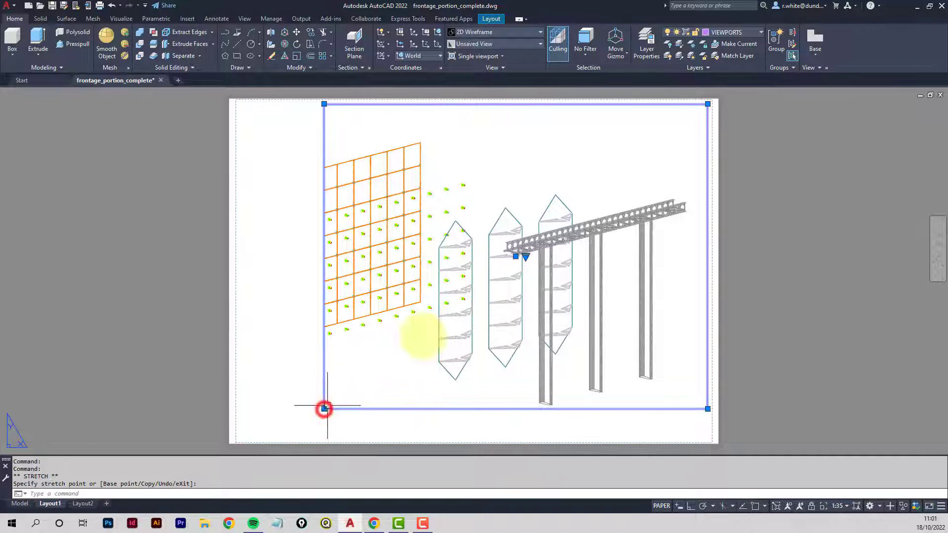
{"action": "left_click", "coordinate": [708, 104]}
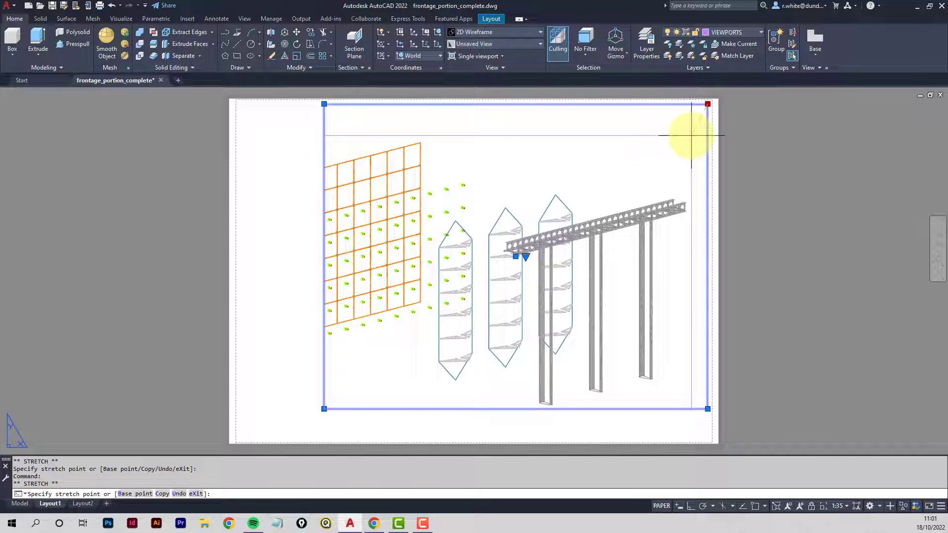
{"action": "left_click", "coordinate": [692, 135]}
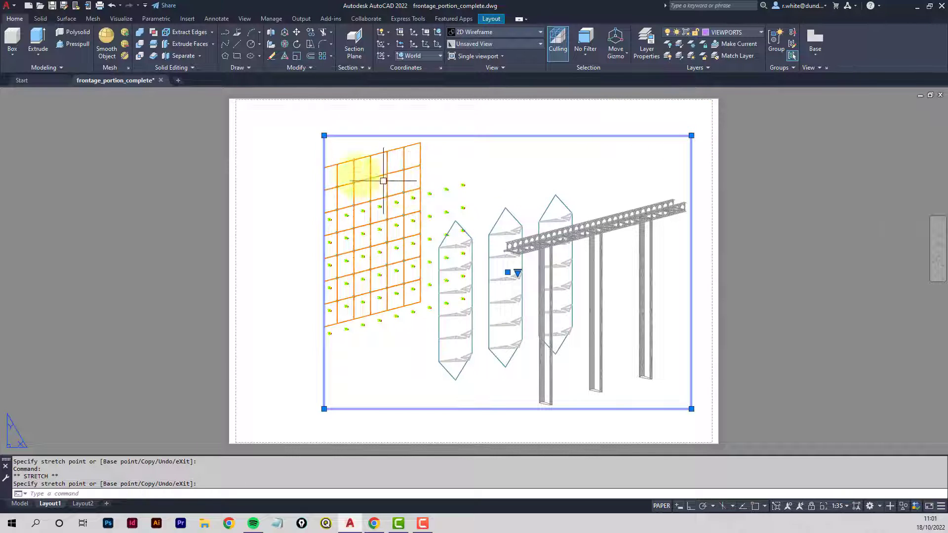
{"action": "key", "text": "Escape"}
{"action": "key", "text": "Escape"}
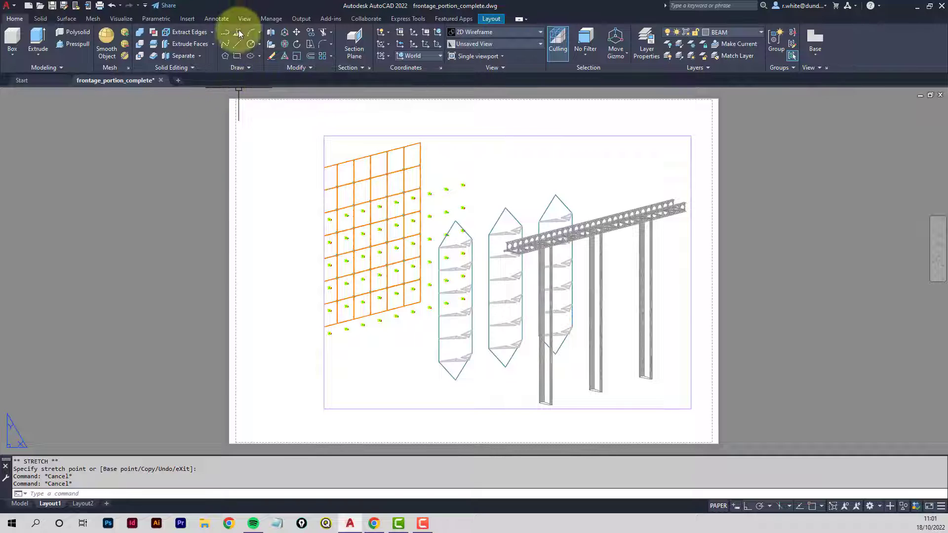
Copy the viewport in place with object snap on, using its upper-left corner as both base and destination point
{"action": "left_click", "coordinate": [311, 33]}
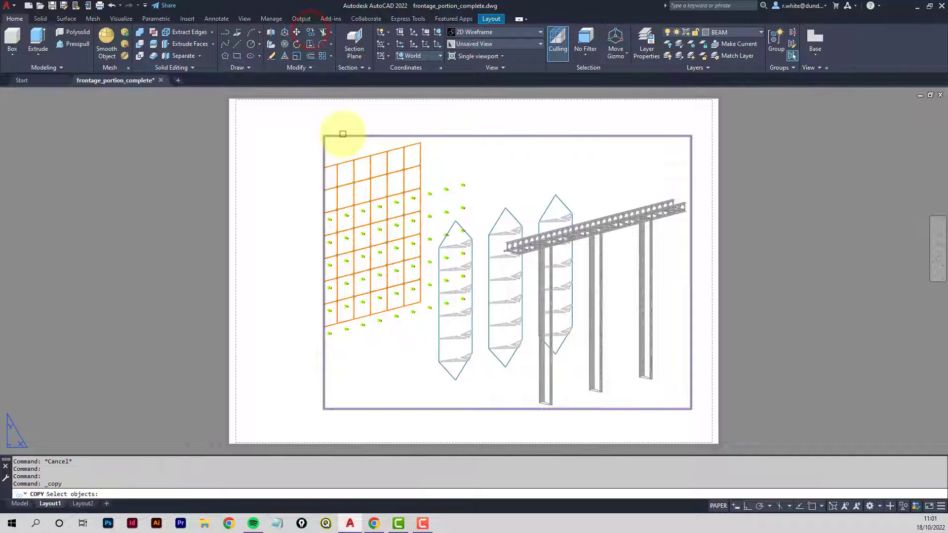
{"action": "left_click", "coordinate": [343, 135]}
{"action": "key", "text": "Return"}
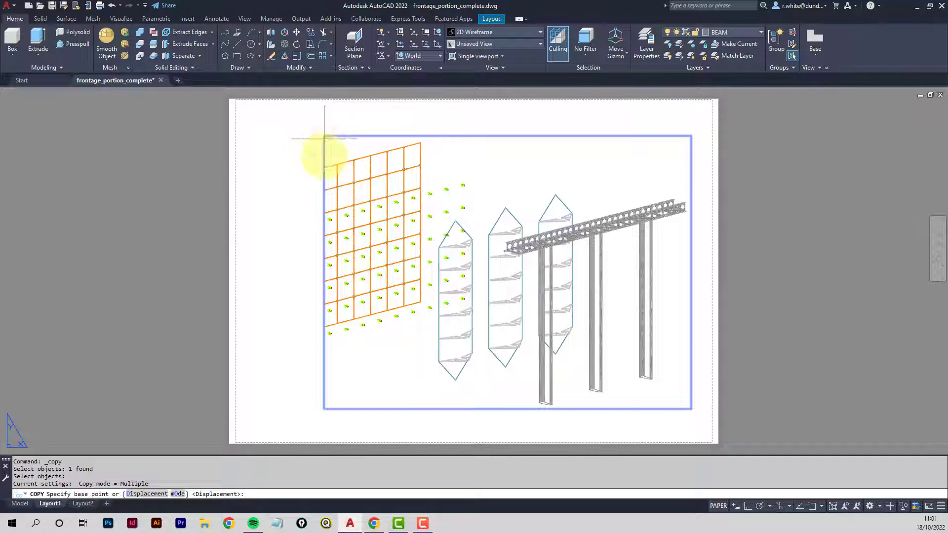
{"action": "left_click", "coordinate": [813, 505]}
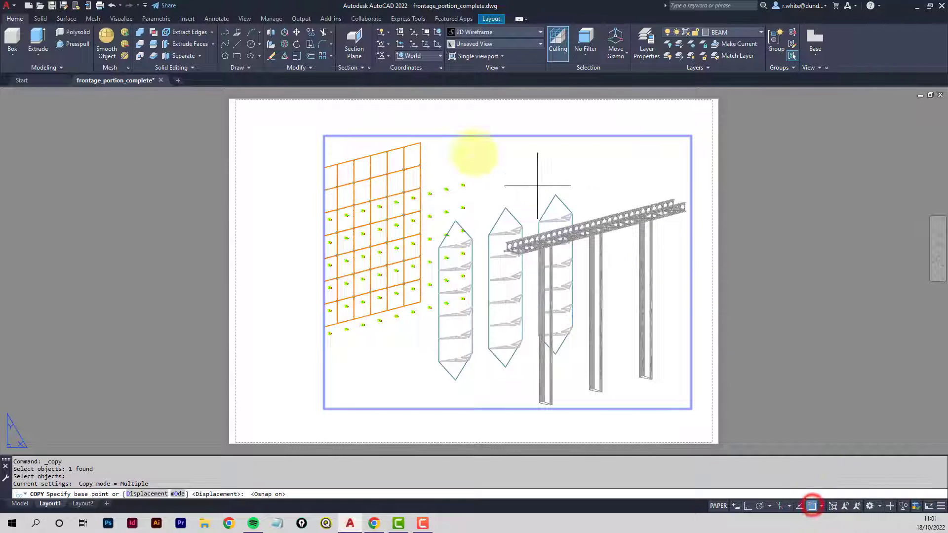
{"action": "left_click", "coordinate": [324, 135]}
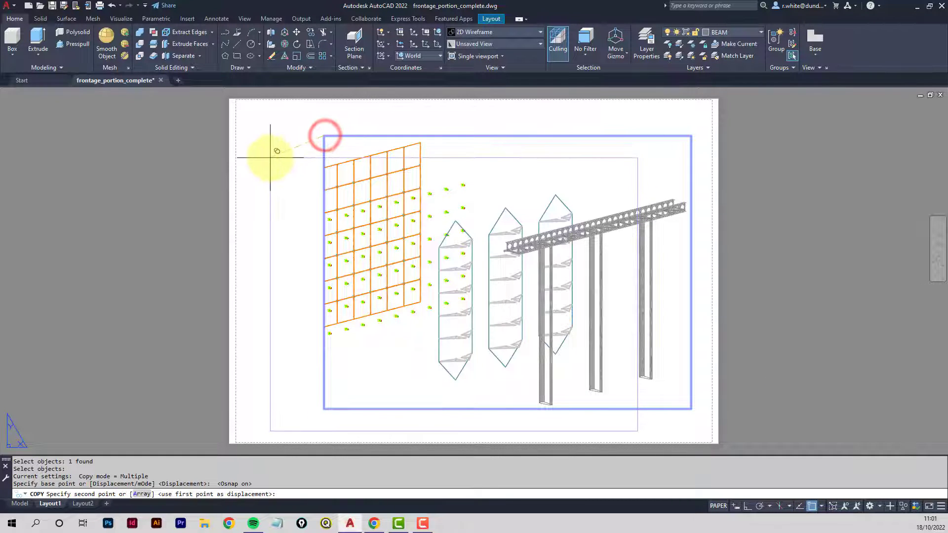
{"action": "left_click", "coordinate": [326, 136]}
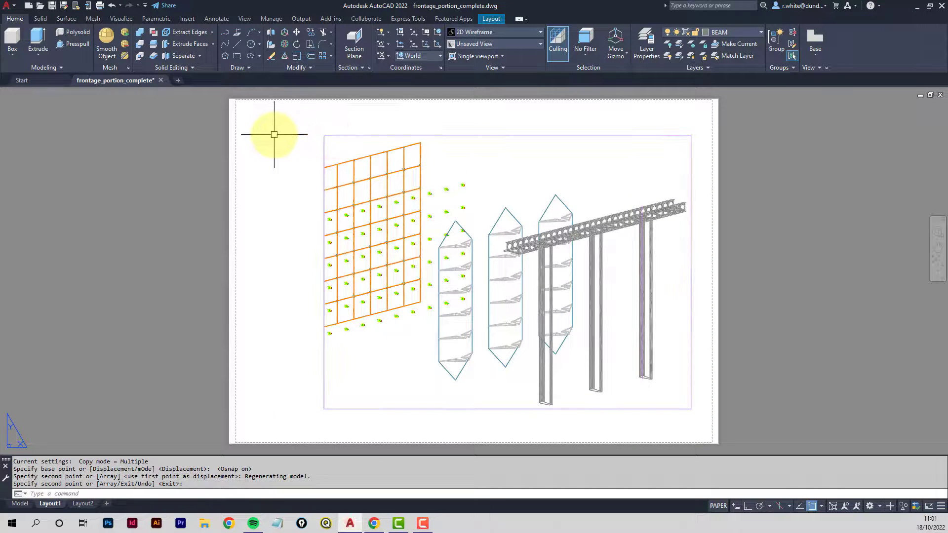
{"action": "key", "text": "Return"}
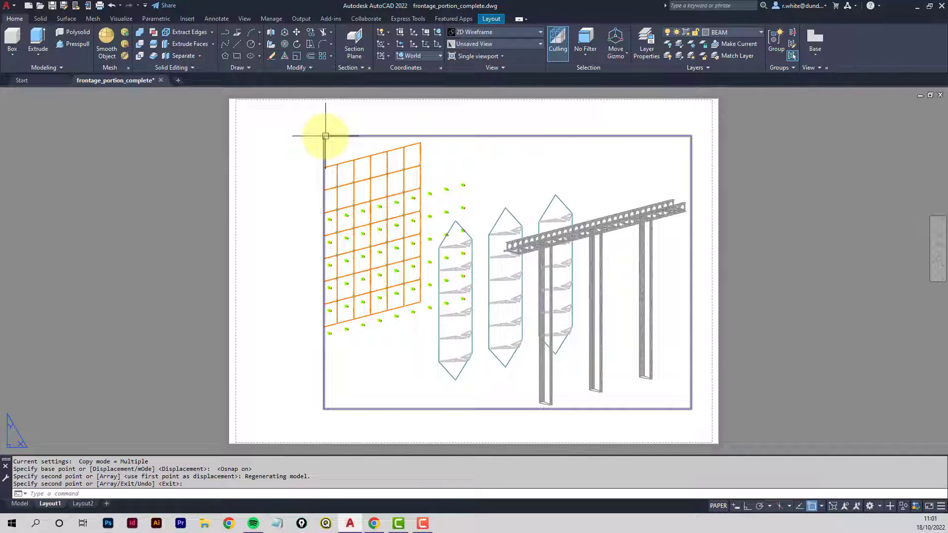
Resize the copied viewport by stretching its upper-left and lower-right corners so it frames only the gridded facade panel
{"action": "left_click", "coordinate": [392, 135]}
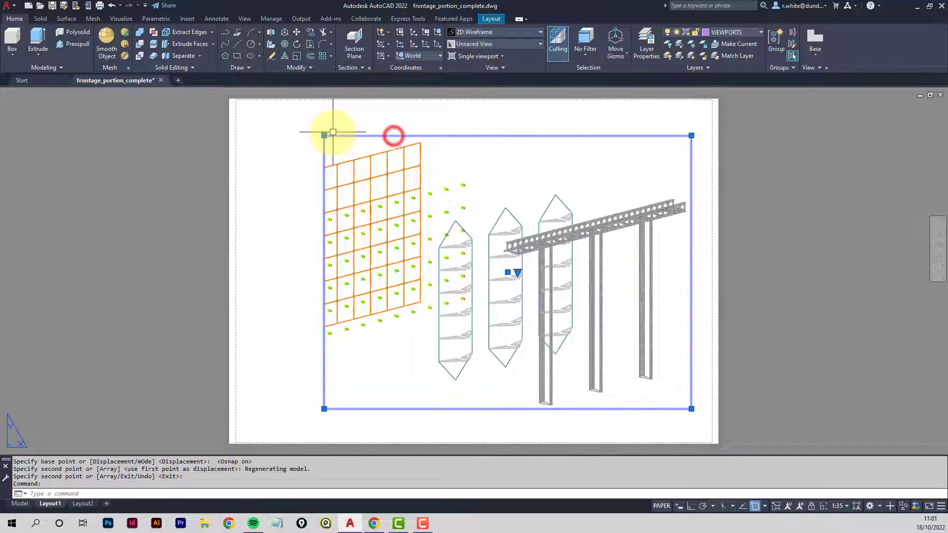
{"action": "left_click", "coordinate": [324, 135]}
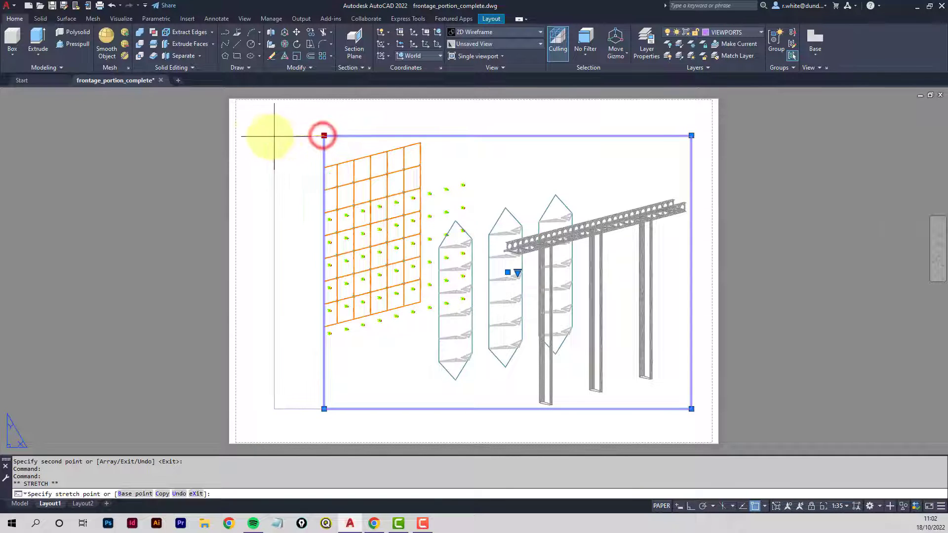
{"action": "left_click", "coordinate": [244, 140]}
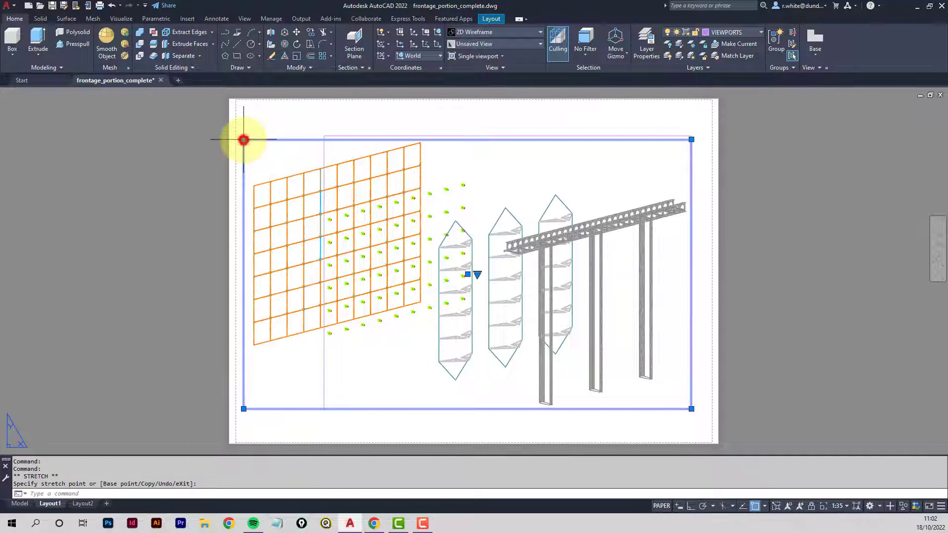
{"action": "left_click", "coordinate": [691, 409]}
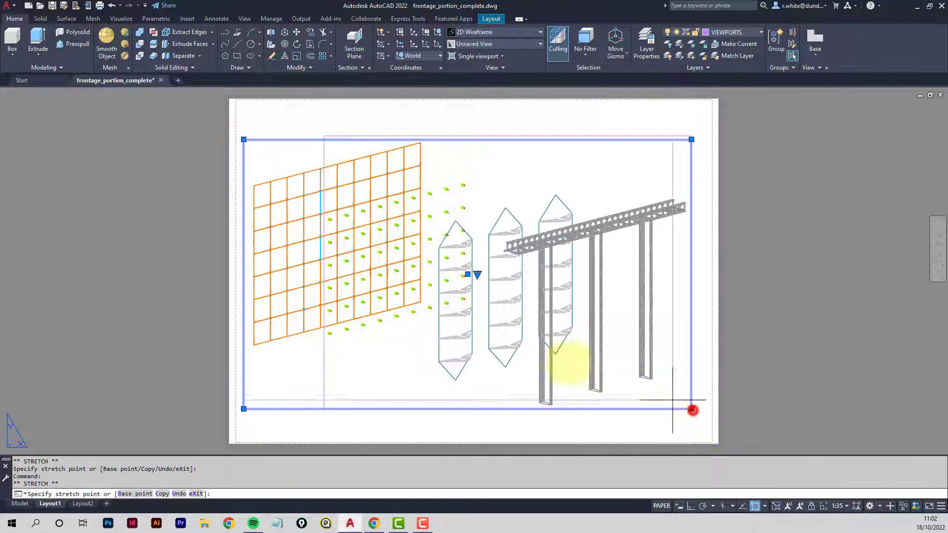
{"action": "left_click", "coordinate": [426, 352]}
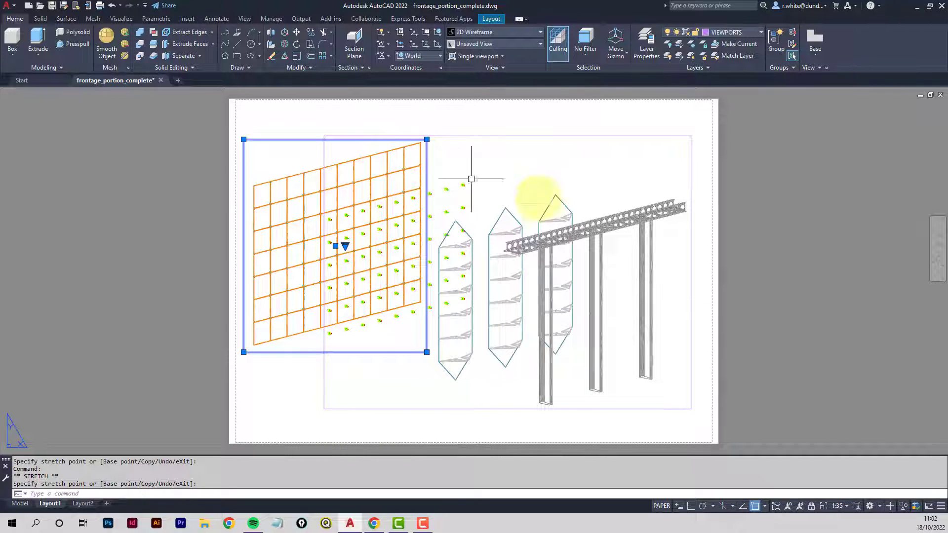
{"action": "key", "text": "Escape"}
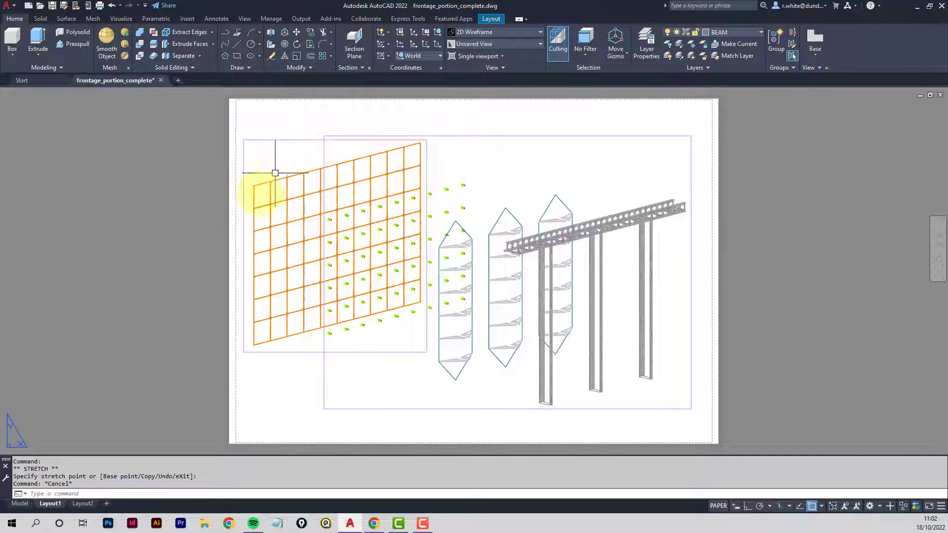
{"action": "key", "text": "Escape"}
{"action": "key", "text": "Escape"}
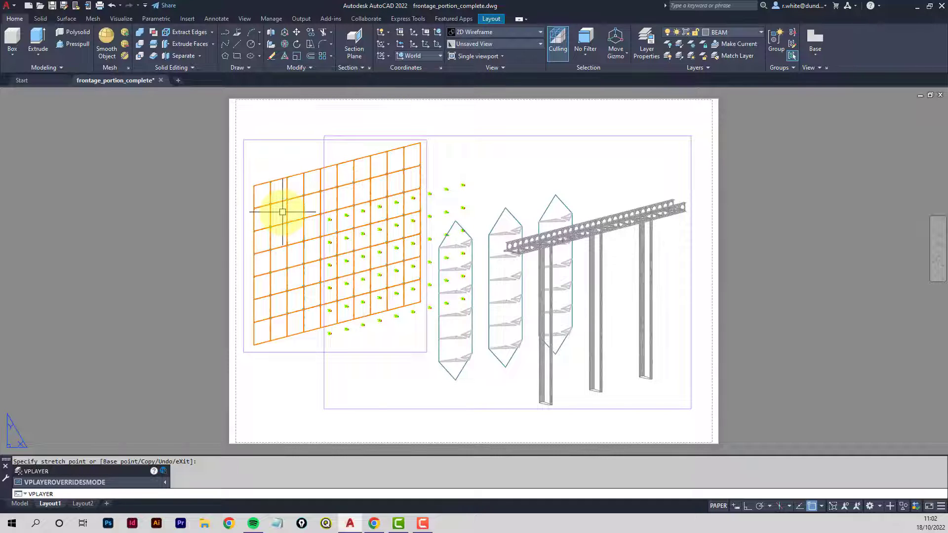
Freeze all layers (*) in the smaller facade viewport with VPLAYER, selecting that viewport by its border
{"action": "key", "text": "Return"}
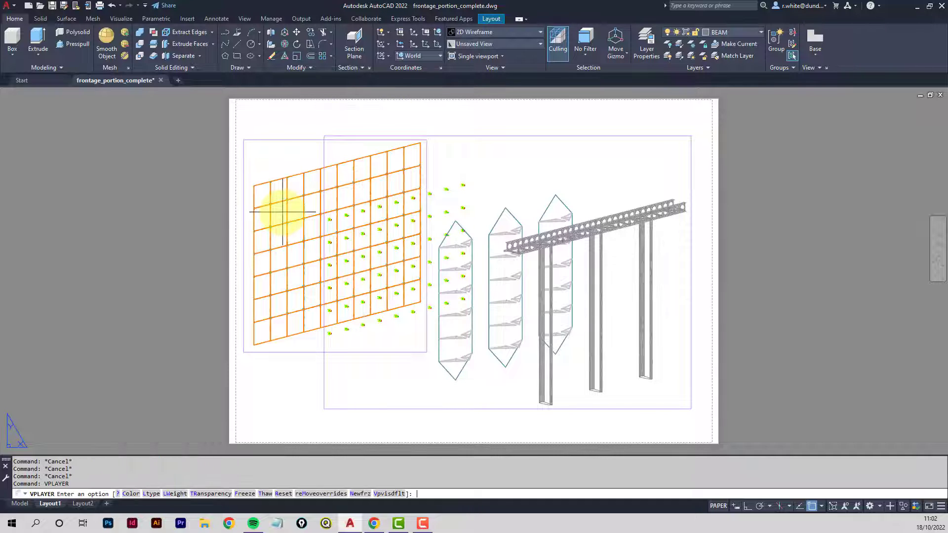
{"action": "left_click", "coordinate": [247, 494]}
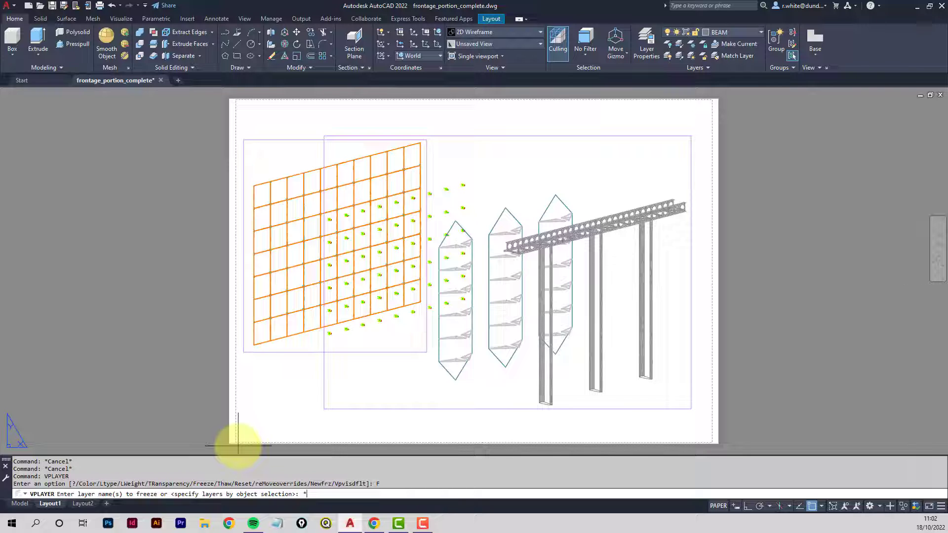
{"action": "key", "text": "Return"}
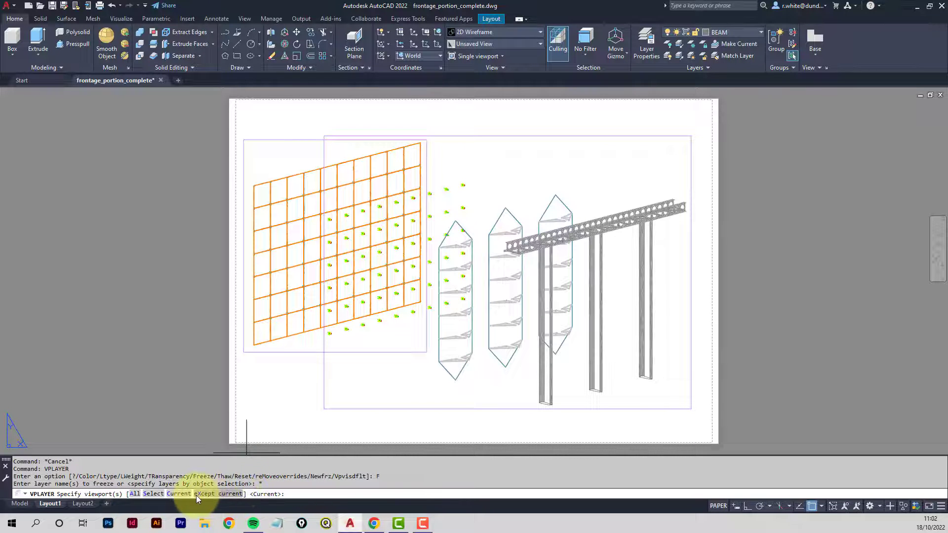
{"action": "left_click", "coordinate": [150, 493]}
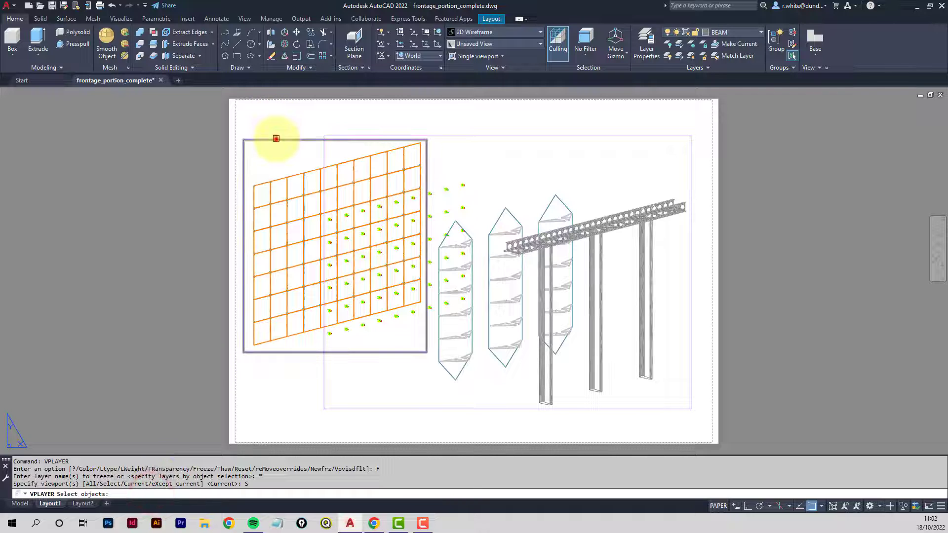
{"action": "left_click", "coordinate": [276, 139]}
{"action": "key", "text": "Return"}
{"action": "key", "text": "Return"}
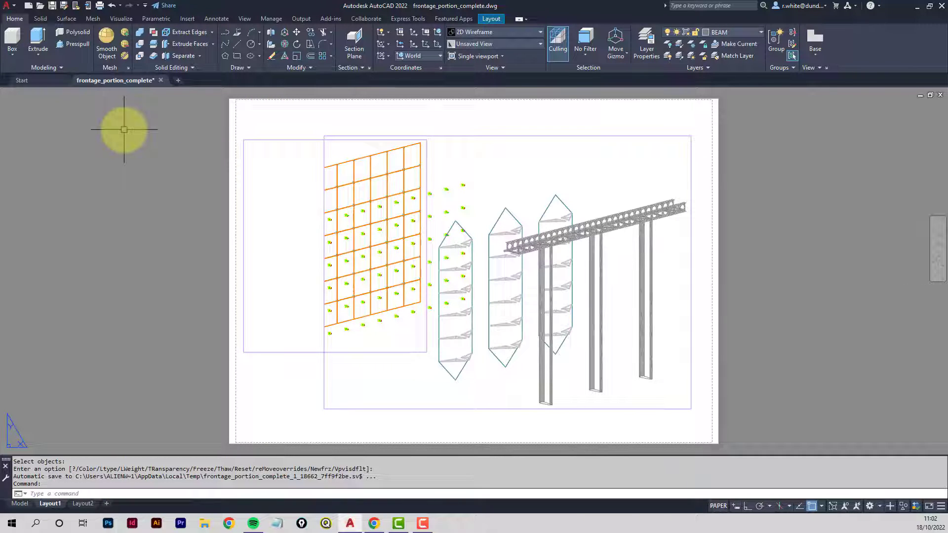
Activate the smaller facade viewport and thaw only the GLASS layer in it
{"action": "double_click", "coordinate": [277, 206]}
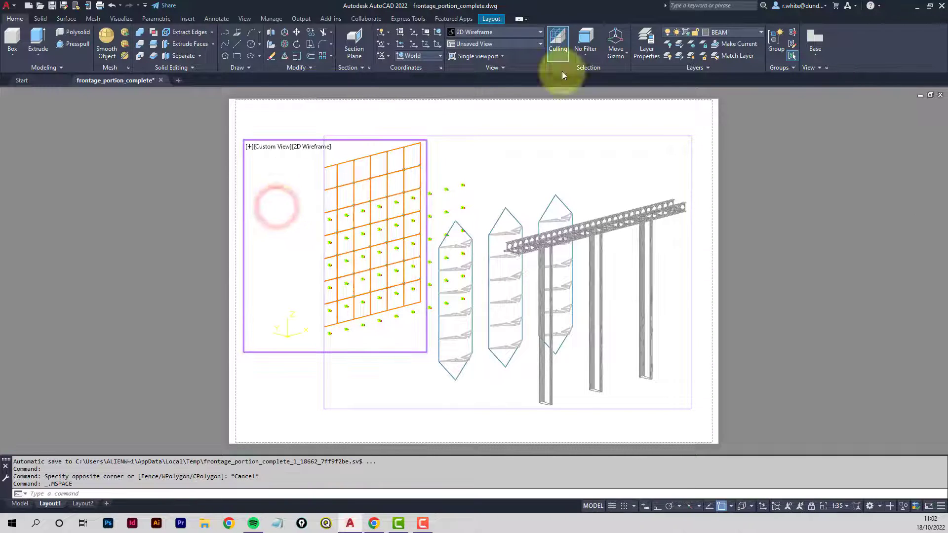
{"action": "left_click", "coordinate": [761, 32]}
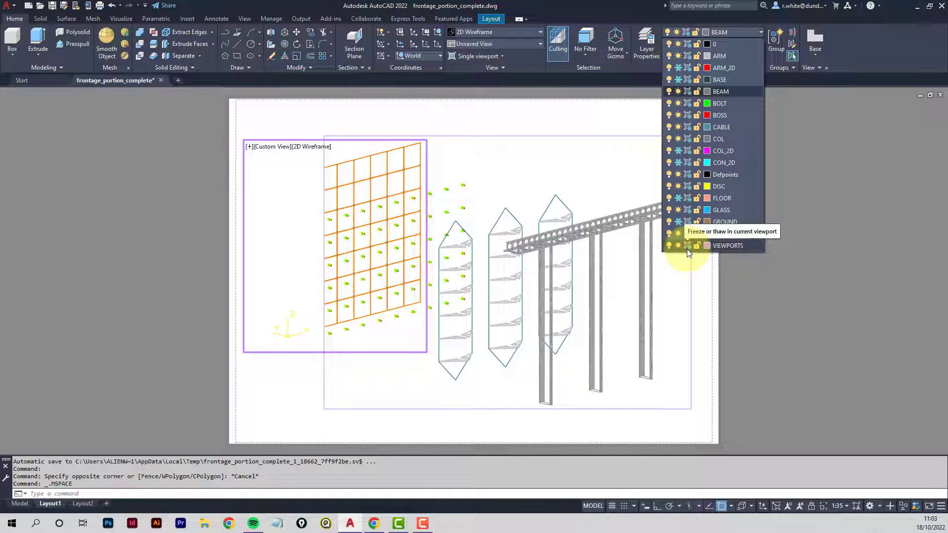
{"action": "left_click", "coordinate": [688, 211]}
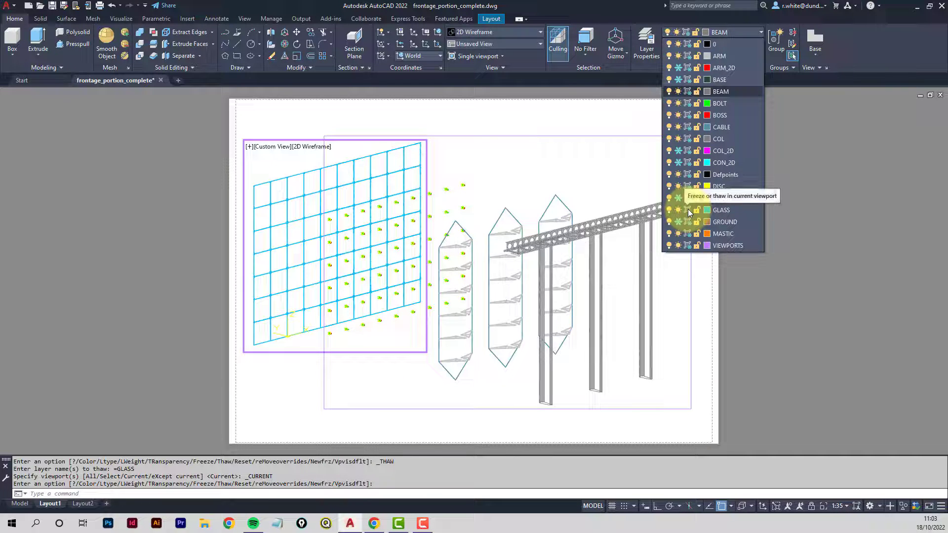
Freeze the MASTIC and GLASS layers in the larger viewport only and return to paper space
{"action": "left_click", "coordinate": [593, 162]}
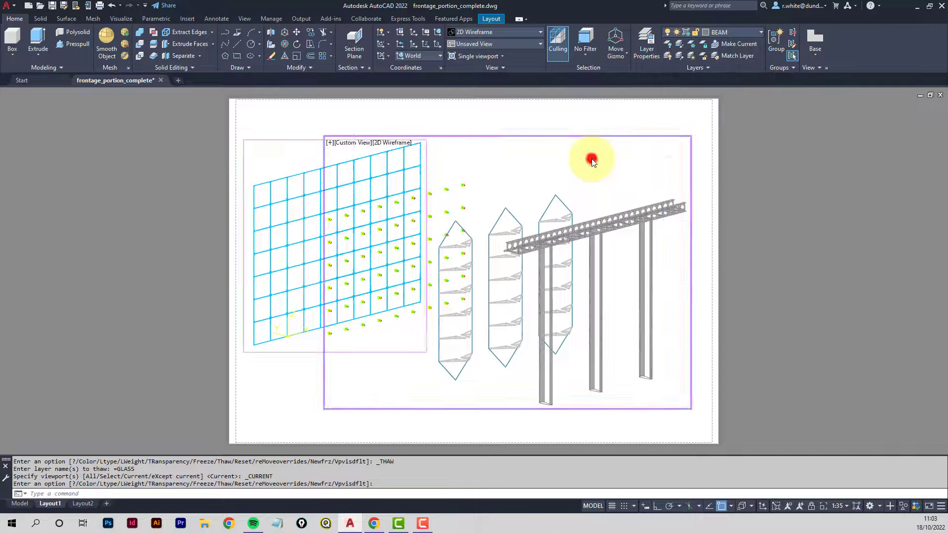
{"action": "left_click", "coordinate": [760, 32]}
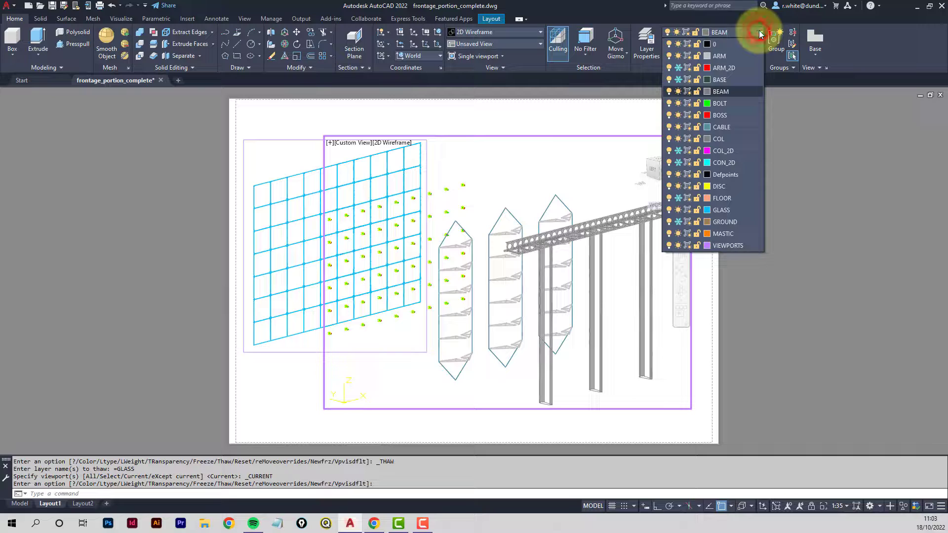
{"action": "left_click", "coordinate": [687, 234]}
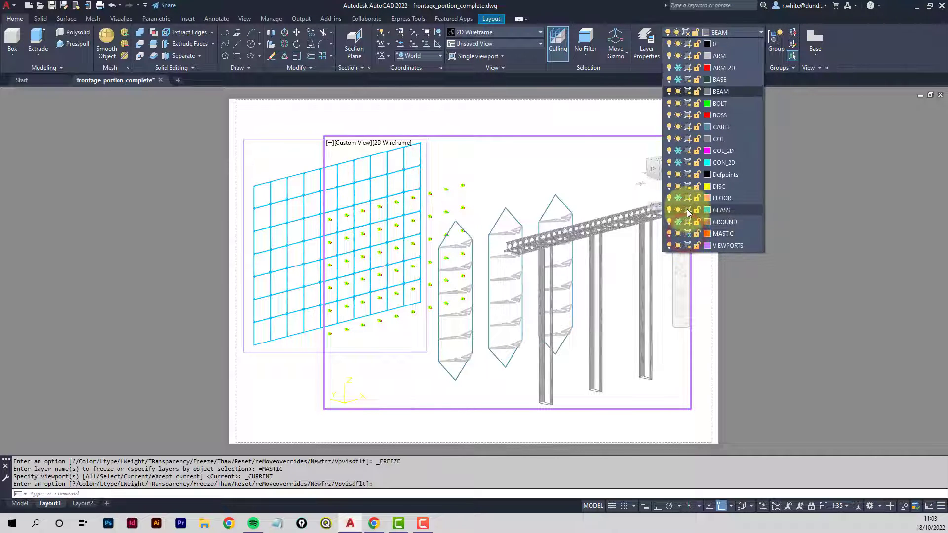
{"action": "left_click", "coordinate": [688, 210]}
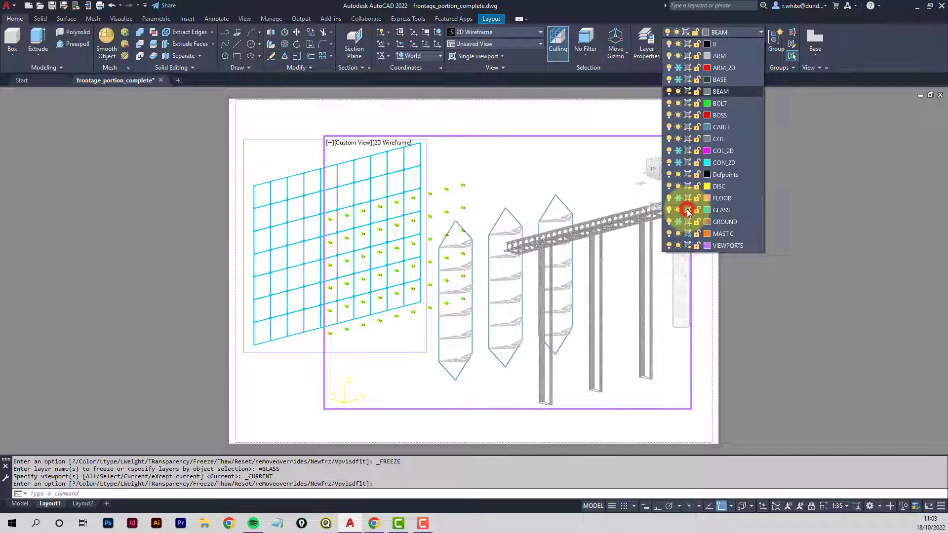
{"action": "left_click", "coordinate": [761, 303]}
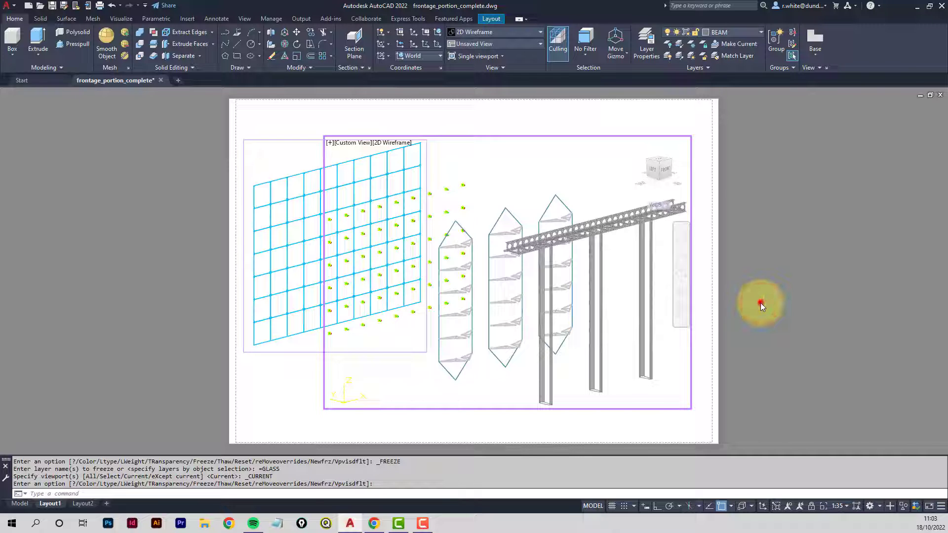
{"action": "double_click", "coordinate": [761, 303]}
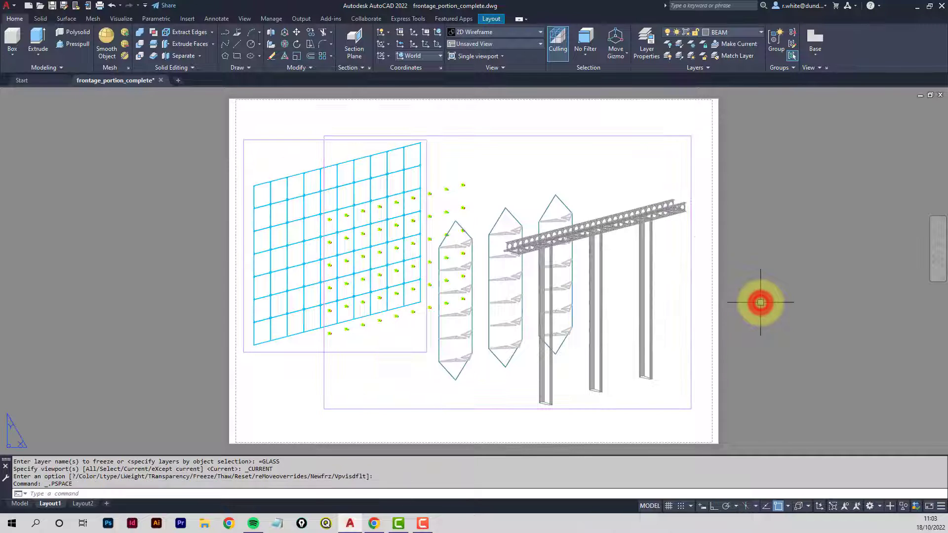
Try moving the glass viewport beyond the sheet's left edge and undo the move
{"action": "type", "text": "M"}
{"action": "key", "text": "Return"}
{"action": "left_click", "coordinate": [267, 140]}
{"action": "key", "text": "Return"}
{"action": "left_click", "coordinate": [322, 115]}
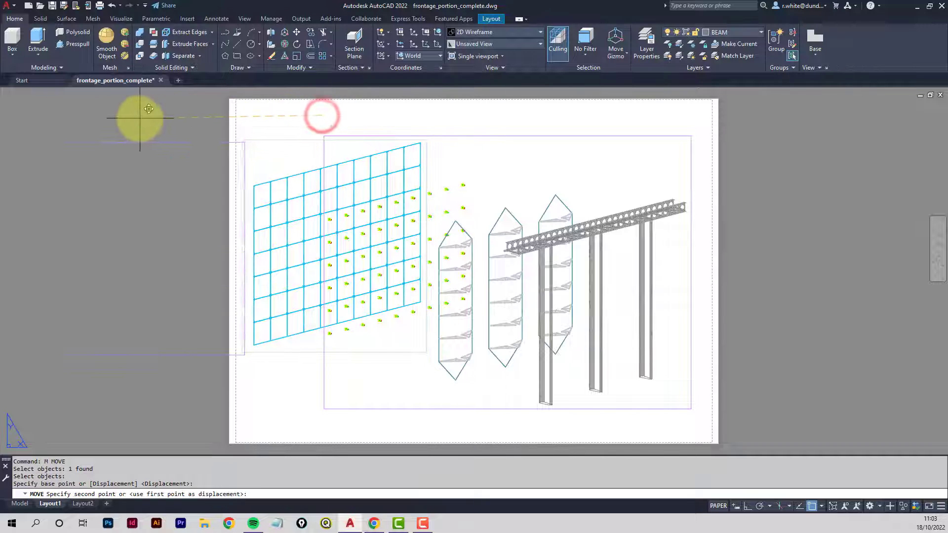
{"action": "left_click", "coordinate": [139, 117]}
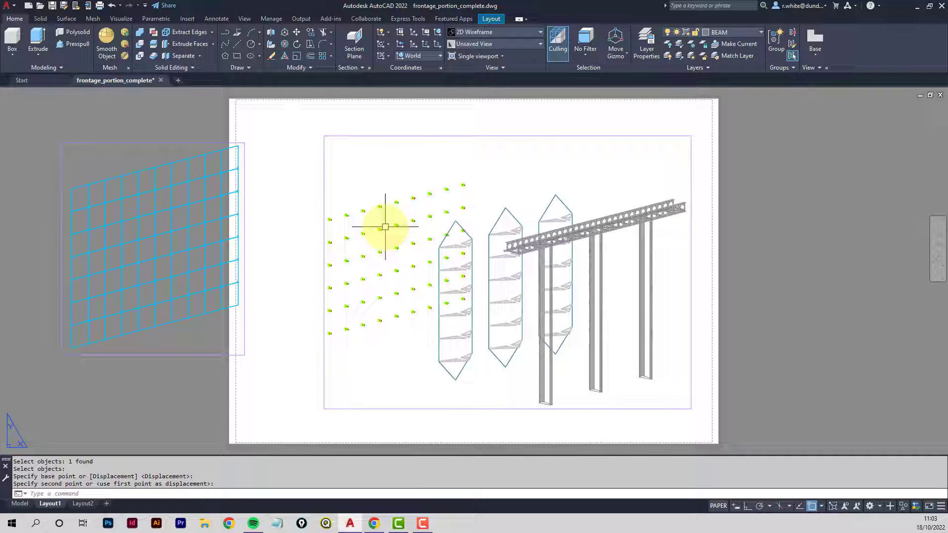
{"action": "key", "text": "ctrl+z"}
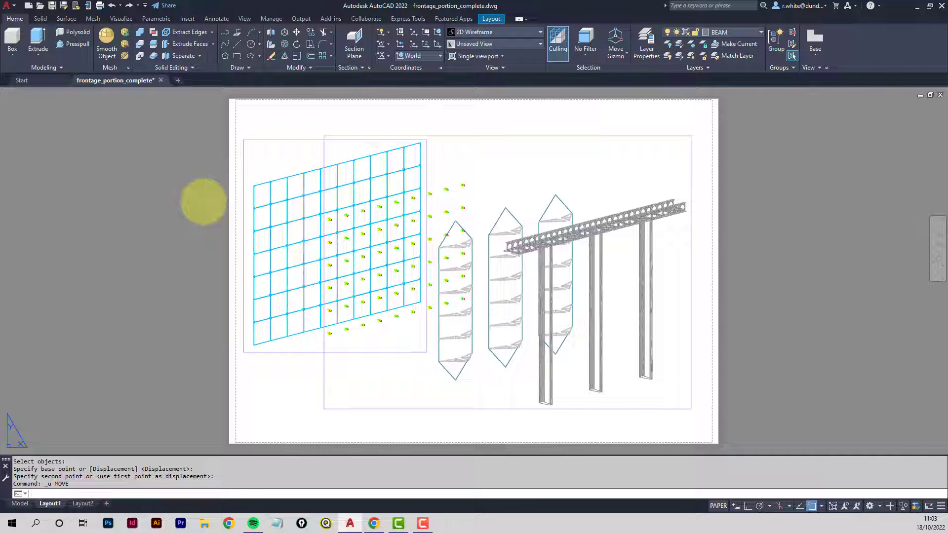
Preview the Layout1 plot, examine the glass grid and fixings up close, and leave the plot setup without plotting
{"action": "key", "text": "Return"}
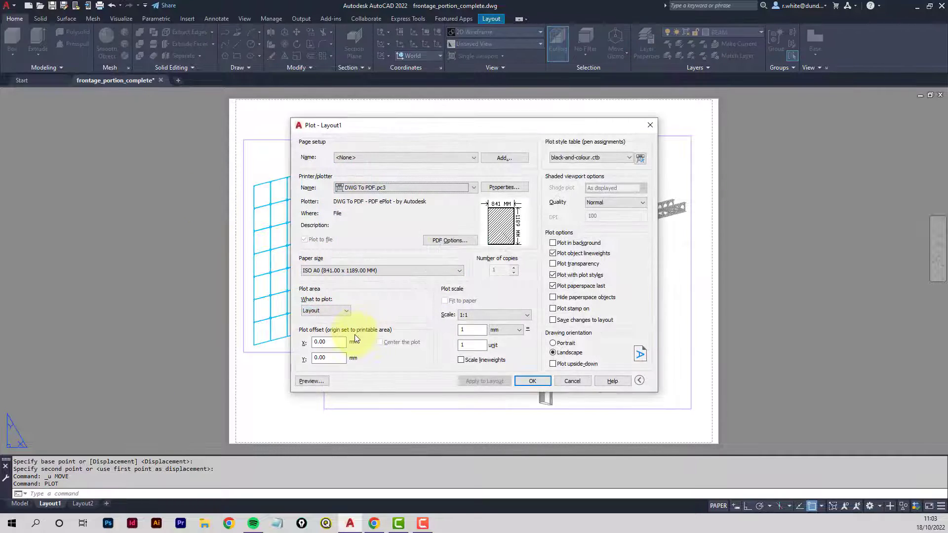
{"action": "left_click", "coordinate": [308, 381]}
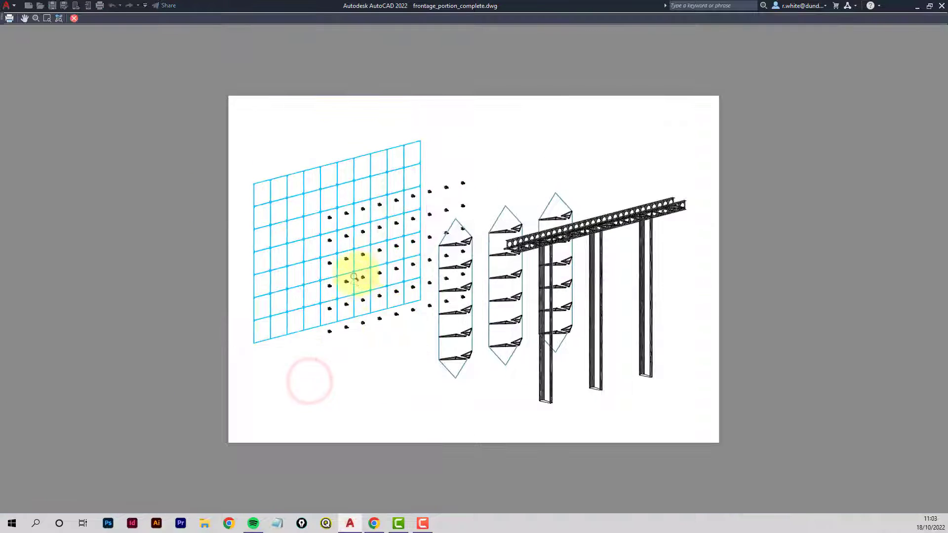
{"action": "scroll", "coordinate": [409, 248], "scroll_direction": "up", "scroll_amount": 4}
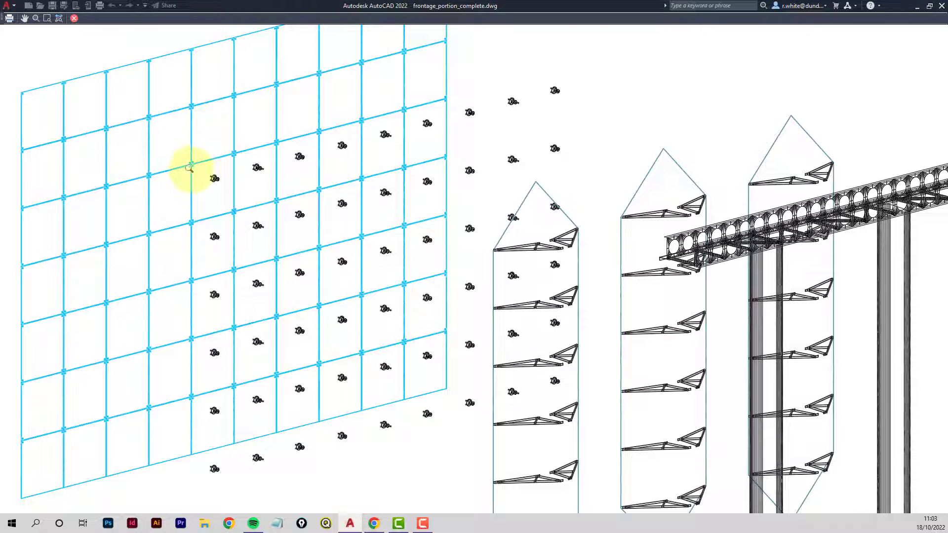
{"action": "scroll", "coordinate": [168, 153], "scroll_direction": "up", "scroll_amount": 4}
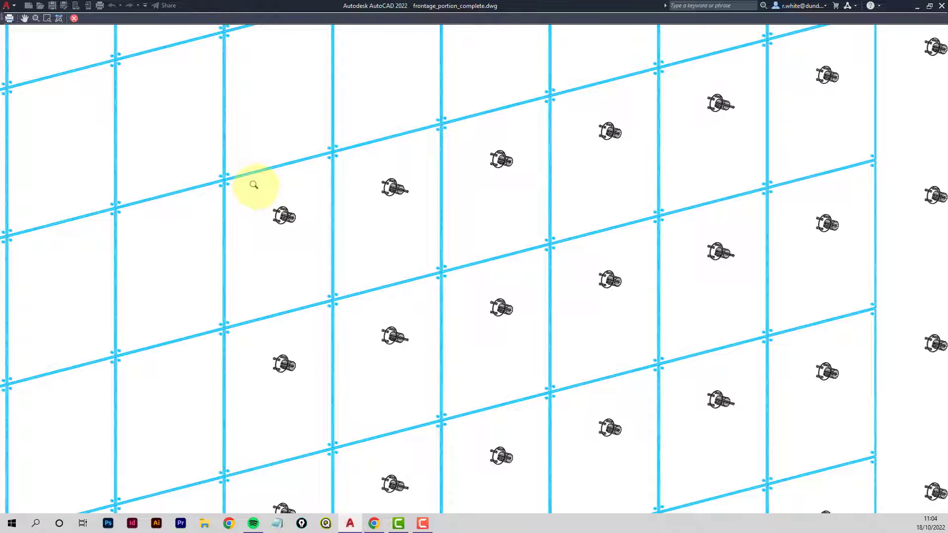
{"action": "scroll", "coordinate": [389, 193], "scroll_direction": "up", "scroll_amount": 5}
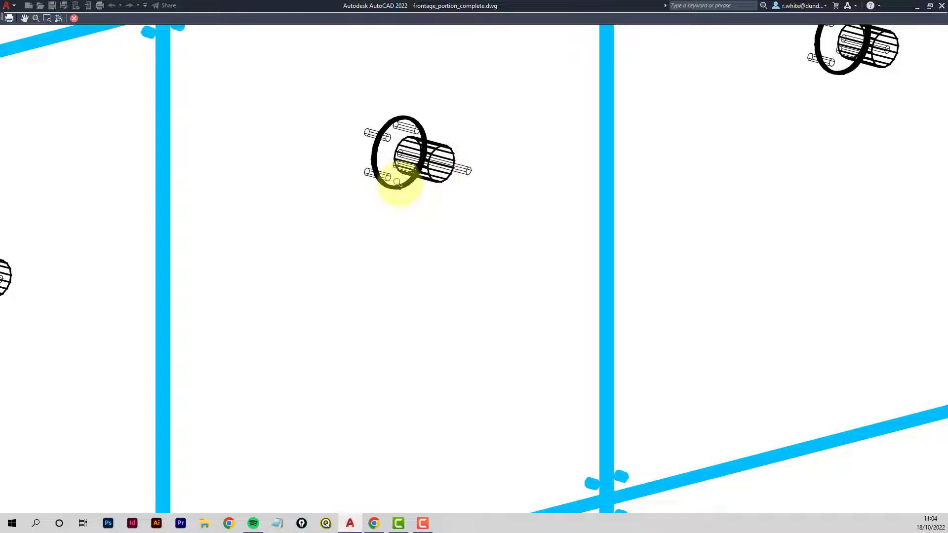
{"action": "scroll", "coordinate": [458, 197], "scroll_direction": "down", "scroll_amount": 10}
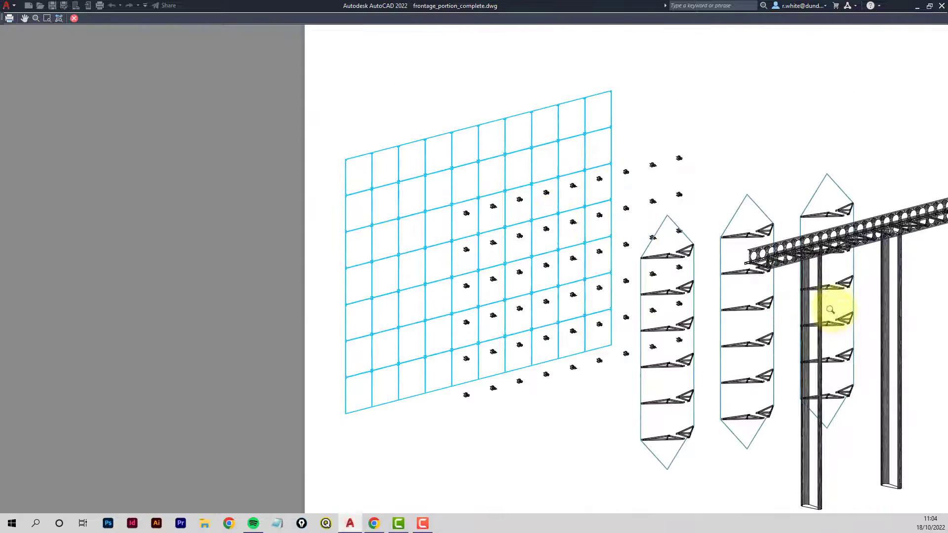
{"action": "middle_click_drag", "start_coordinate": [836, 306], "coordinate": [605, 286]}
{"action": "right_click", "coordinate": [735, 101]}
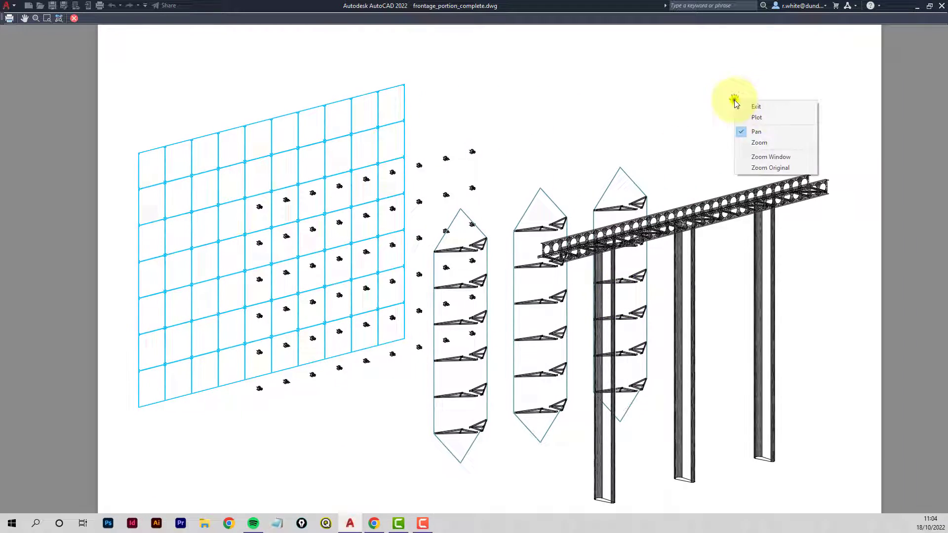
{"action": "left_click", "coordinate": [763, 107]}
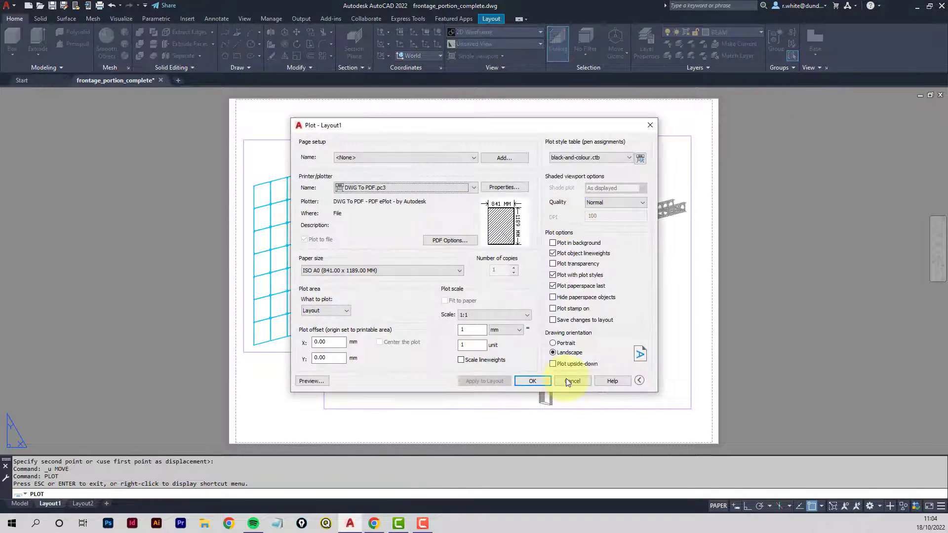
{"action": "left_click", "coordinate": [573, 381]}
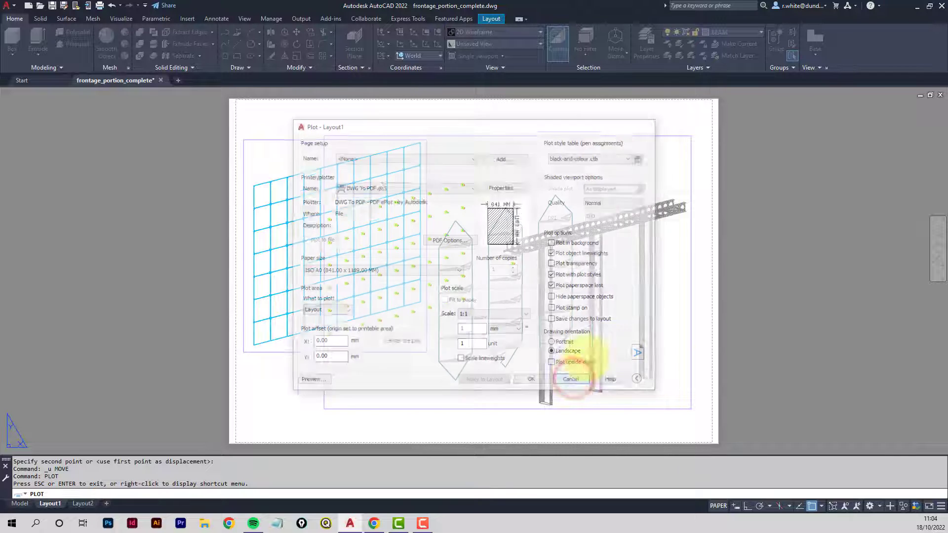
{"action": "key", "text": "Escape"}
{"action": "key", "text": "Escape"}
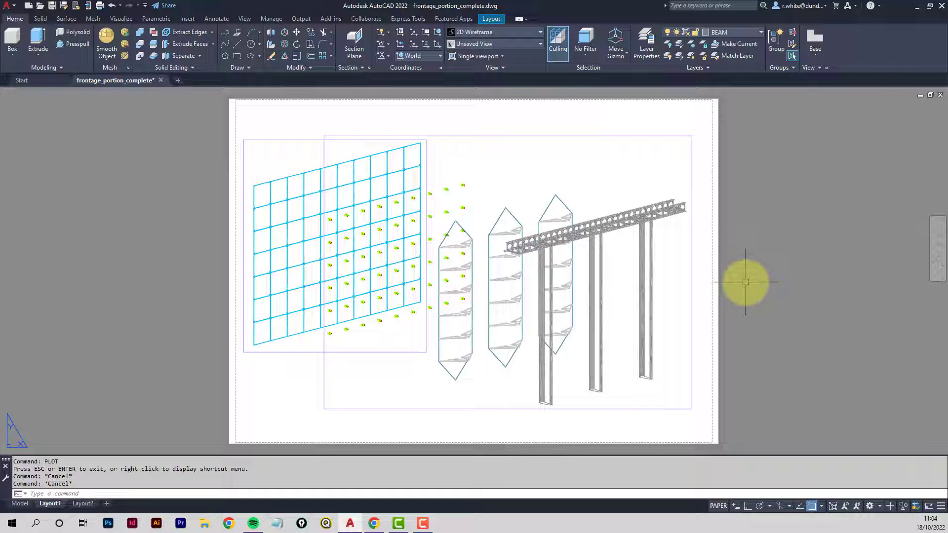
Use MVIEW to set the larger viewport's shade plot to Hidden
{"action": "key", "text": "Return"}
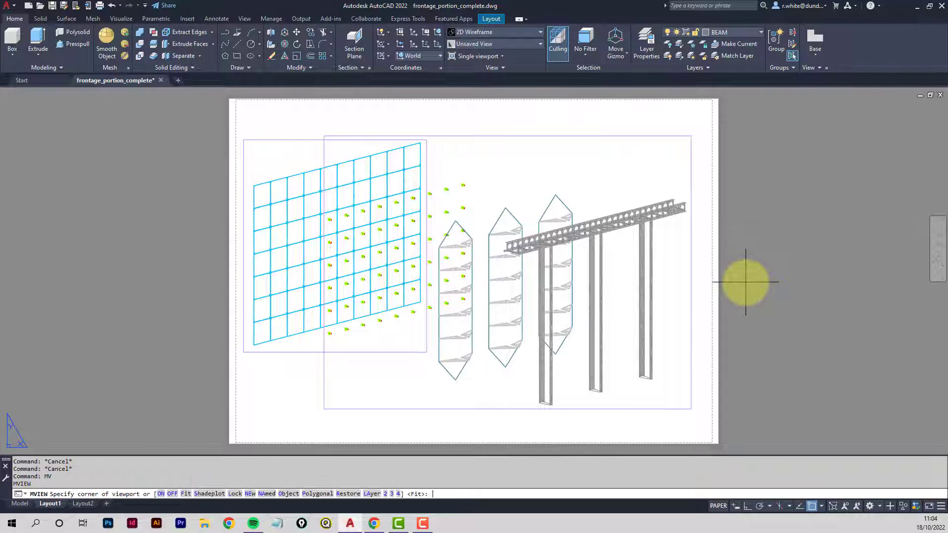
{"action": "left_click", "coordinate": [206, 494]}
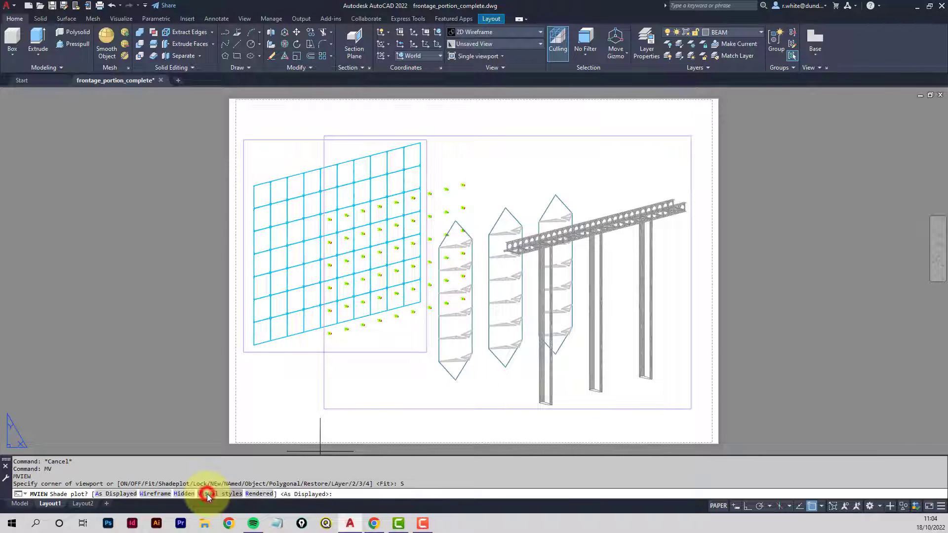
{"action": "left_click", "coordinate": [181, 494]}
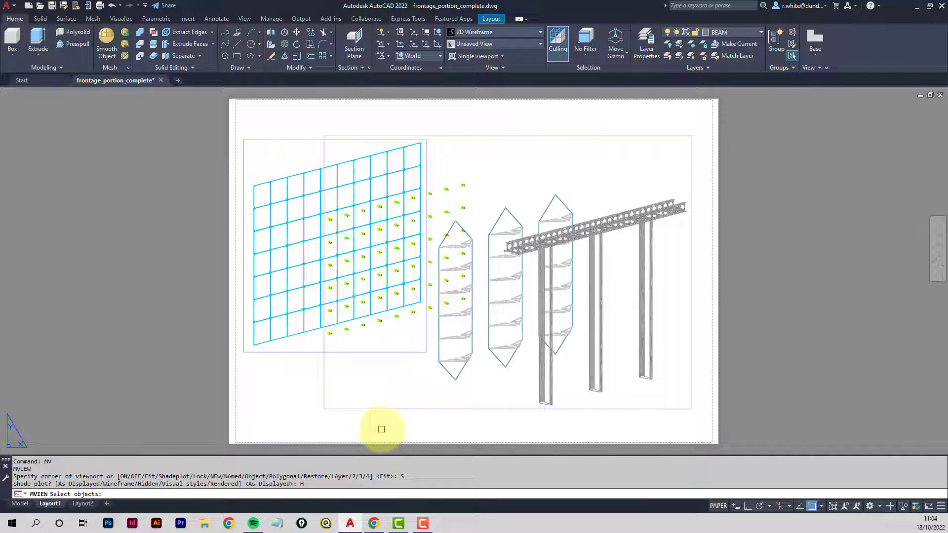
{"action": "left_click", "coordinate": [512, 407]}
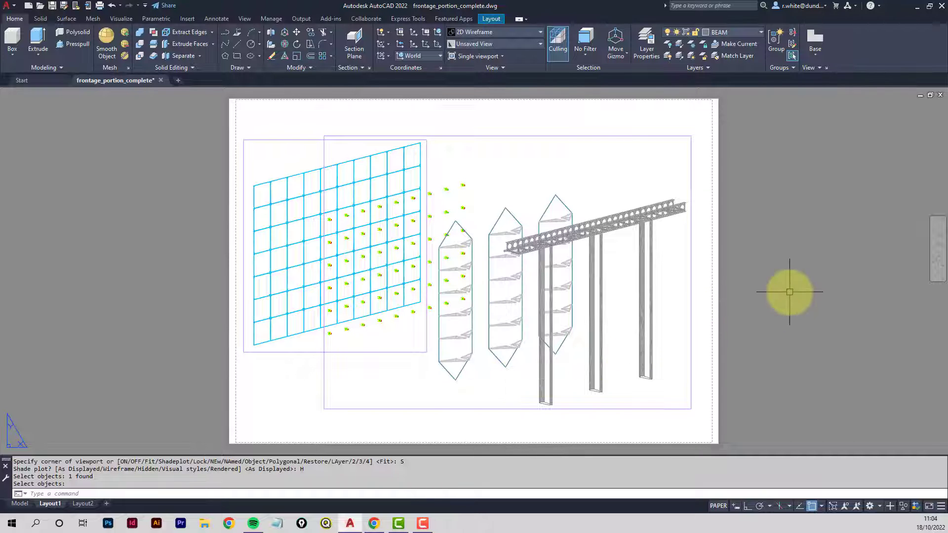
Preview the Layout1 plot, examine hidden lines and line thickness on the beam, trusses and fixings, and exit the preview
{"action": "type", "text": "T"}
{"action": "key", "text": "Return"}
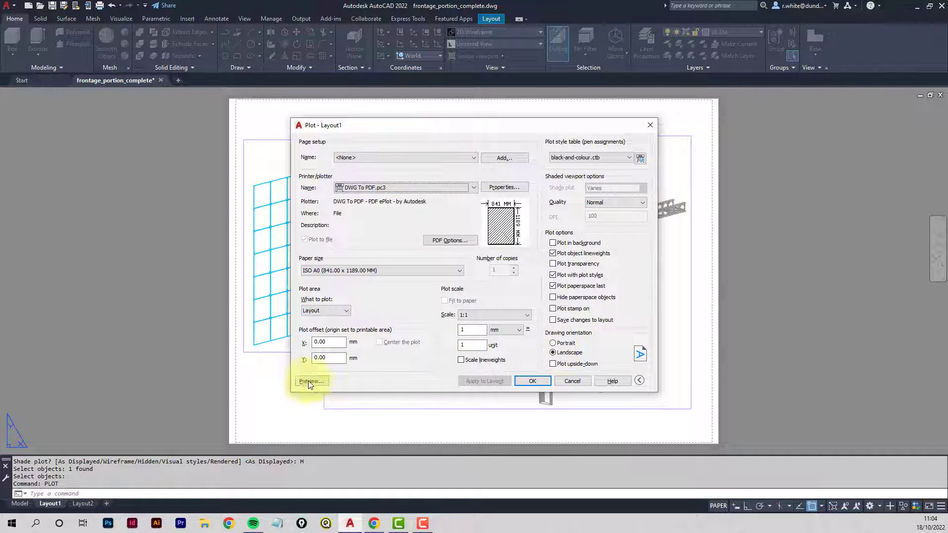
{"action": "left_click", "coordinate": [304, 380]}
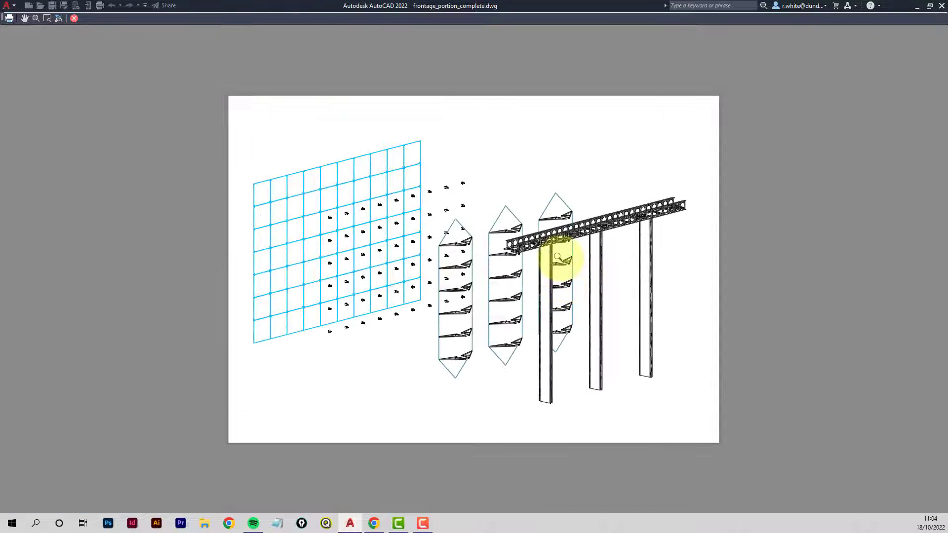
{"action": "scroll", "coordinate": [573, 249], "scroll_direction": "up", "scroll_amount": 5}
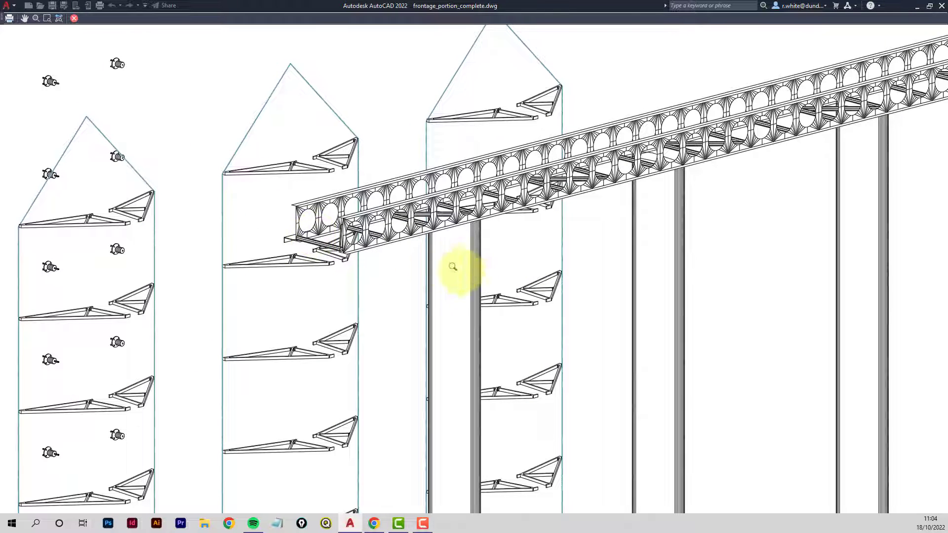
{"action": "scroll", "coordinate": [477, 268], "scroll_direction": "down", "scroll_amount": 3}
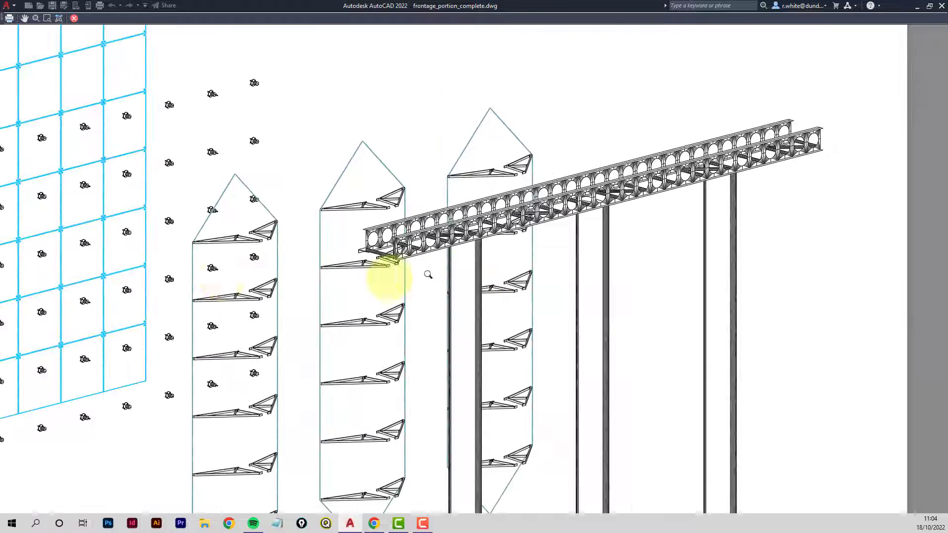
{"action": "scroll", "coordinate": [102, 235], "scroll_direction": "up", "scroll_amount": 5}
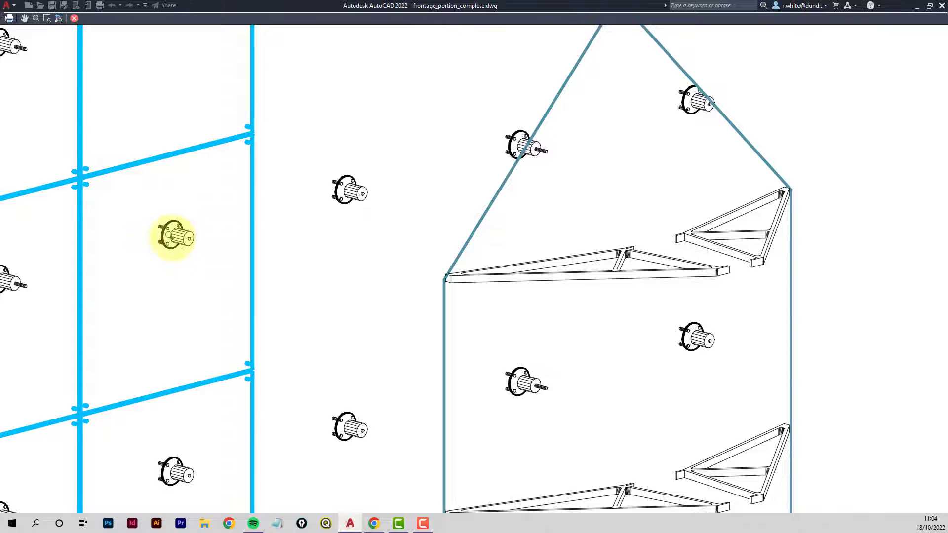
{"action": "scroll", "coordinate": [172, 238], "scroll_direction": "up", "scroll_amount": 2}
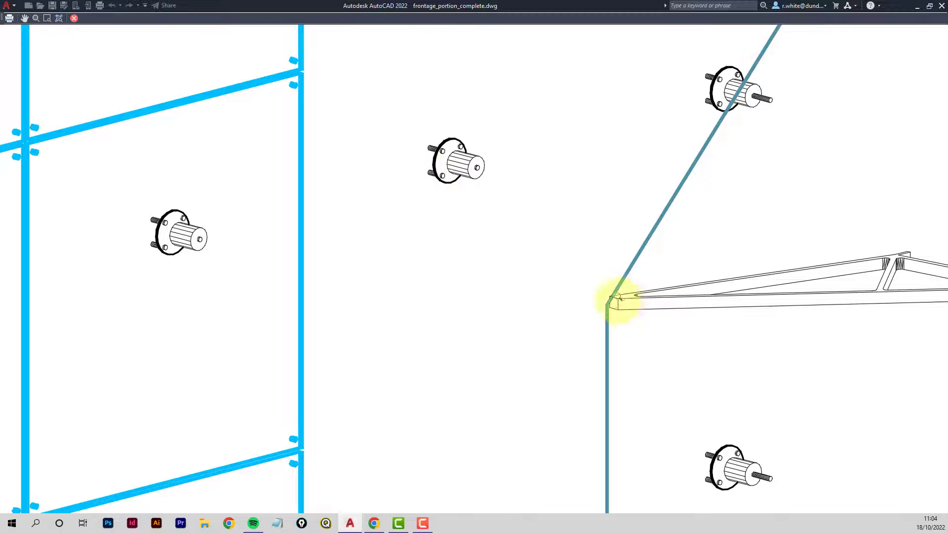
{"action": "scroll", "coordinate": [609, 296], "scroll_direction": "up", "scroll_amount": 2}
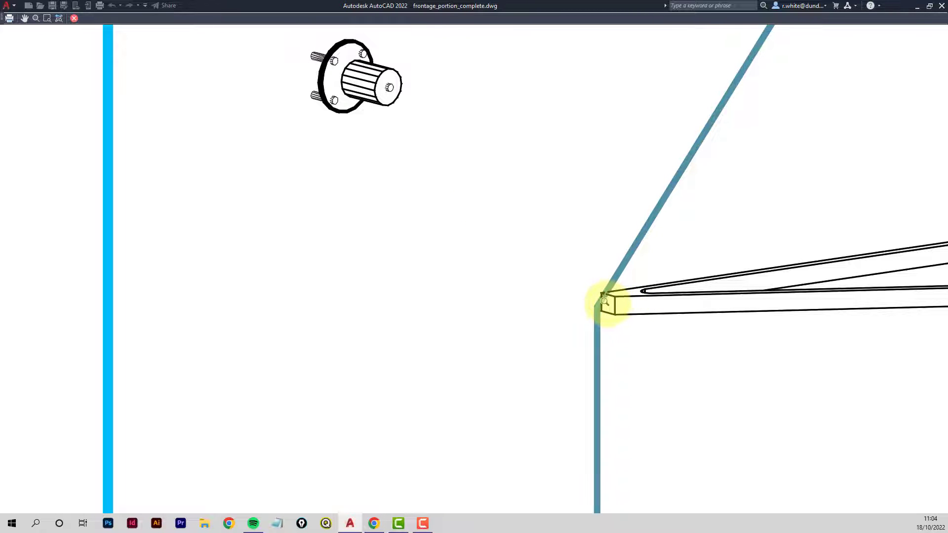
{"action": "scroll", "coordinate": [605, 301], "scroll_direction": "down", "scroll_amount": 5}
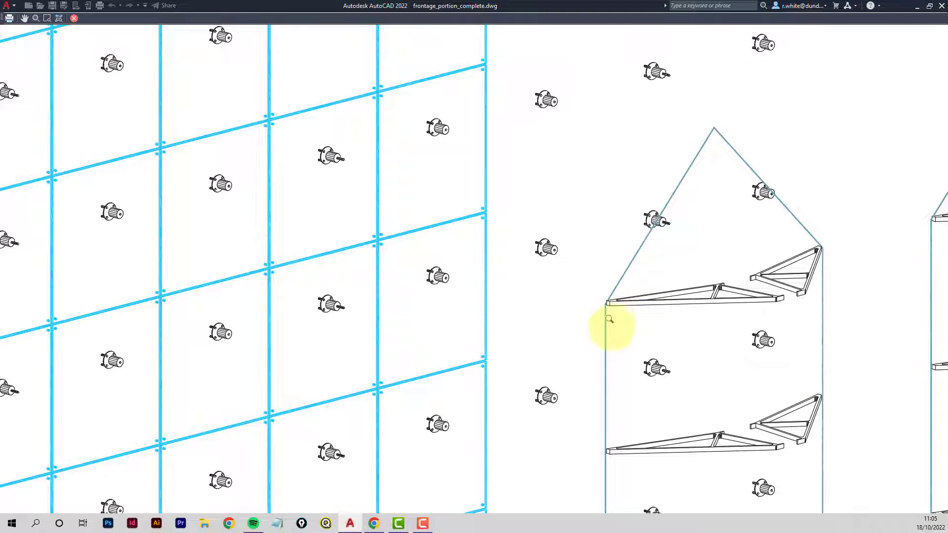
{"action": "scroll", "coordinate": [612, 313], "scroll_direction": "up", "scroll_amount": 5}
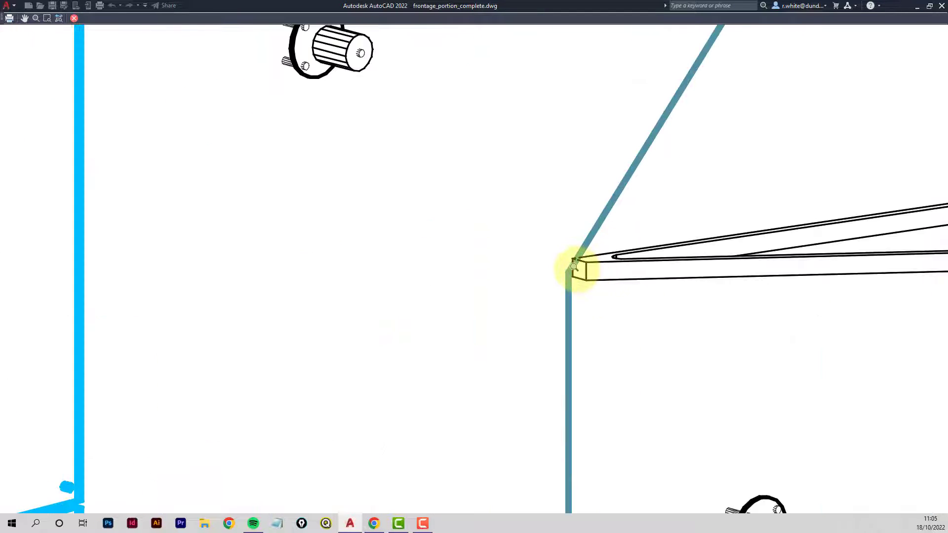
{"action": "scroll", "coordinate": [572, 260], "scroll_direction": "down", "scroll_amount": 10}
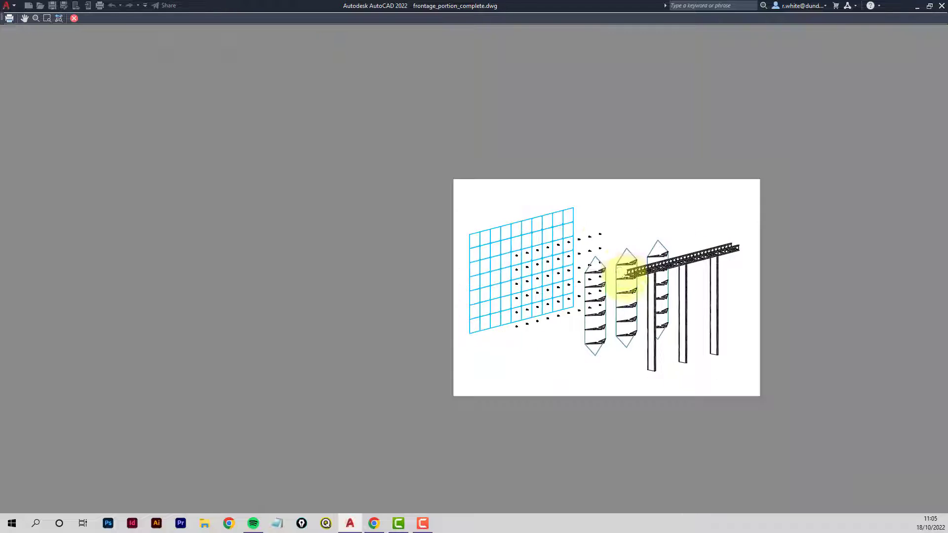
{"action": "right_click", "coordinate": [644, 259]}
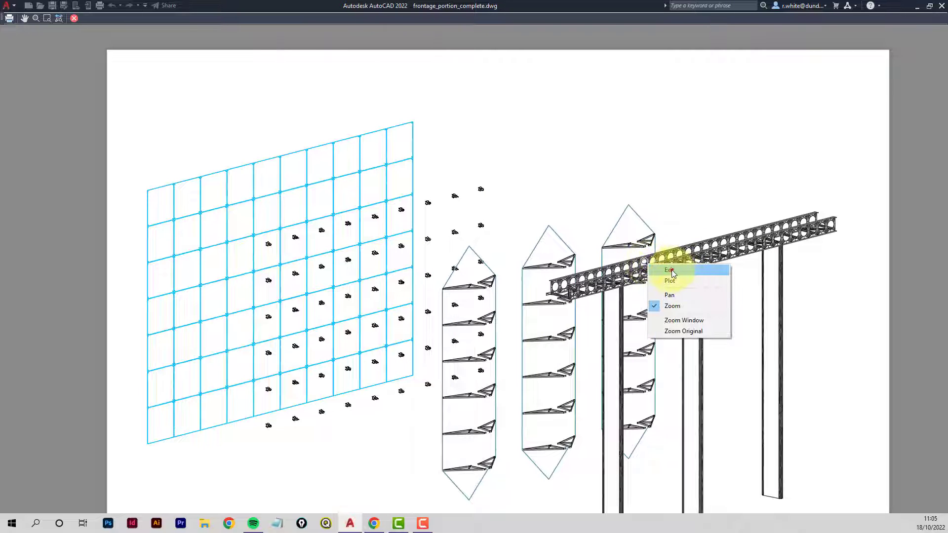
{"action": "left_click", "coordinate": [670, 269]}
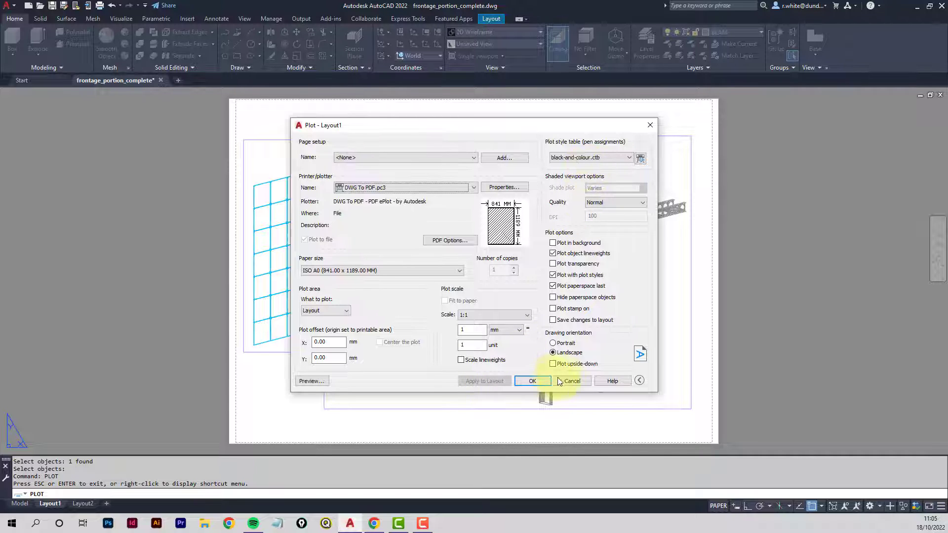
In the black-and-colour.ctb plot style table, set the lineweight of Color 1 through Color 9 to 0.0500 mm
{"action": "left_click", "coordinate": [640, 158]}
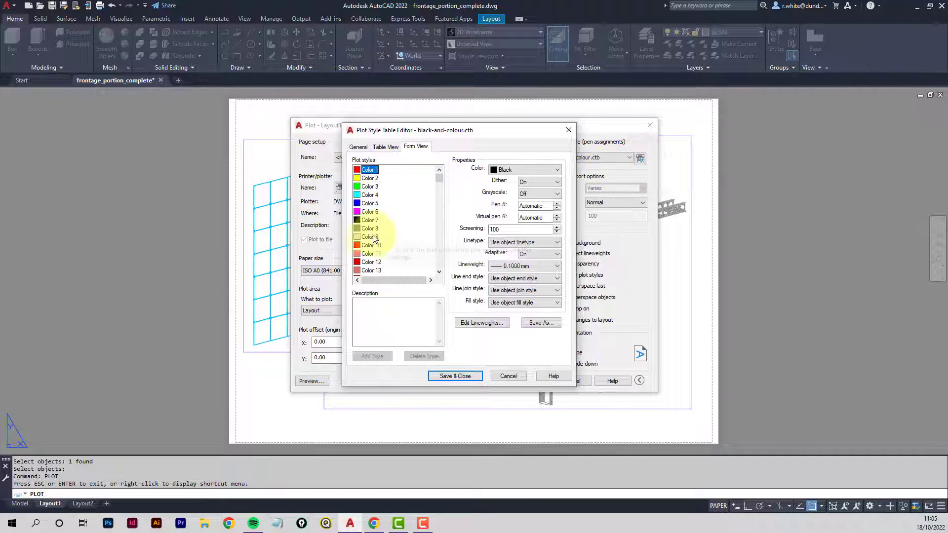
{"action": "left_click", "coordinate": [365, 236], "text": "shift"}
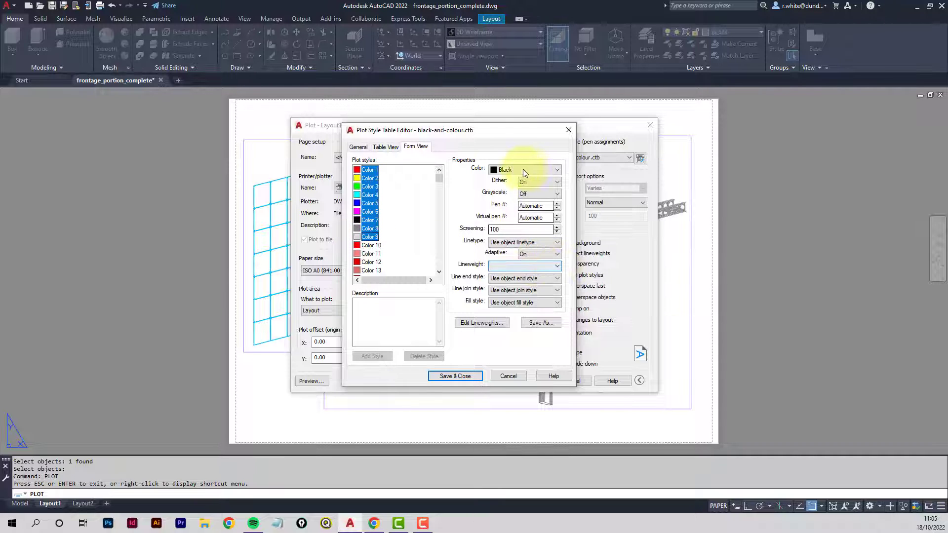
{"action": "left_click", "coordinate": [557, 267]}
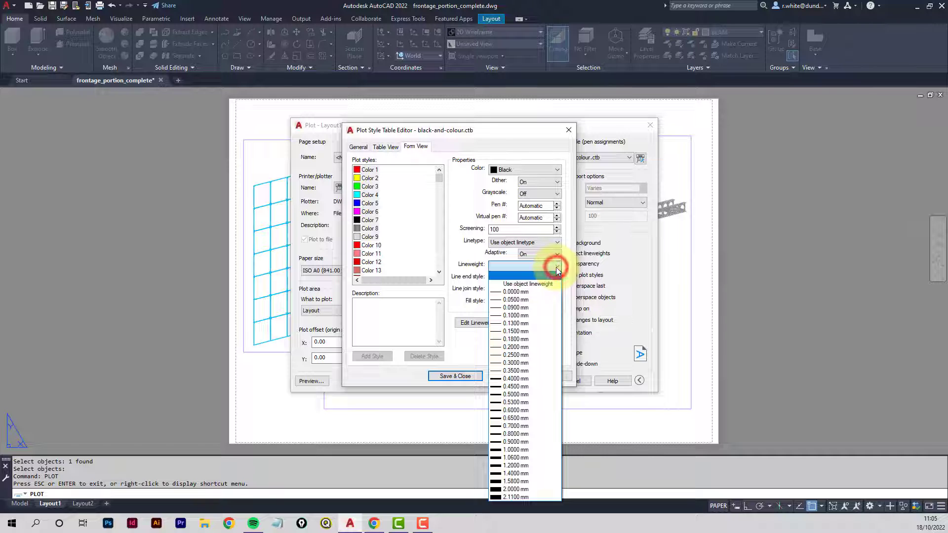
{"action": "left_click", "coordinate": [517, 301]}
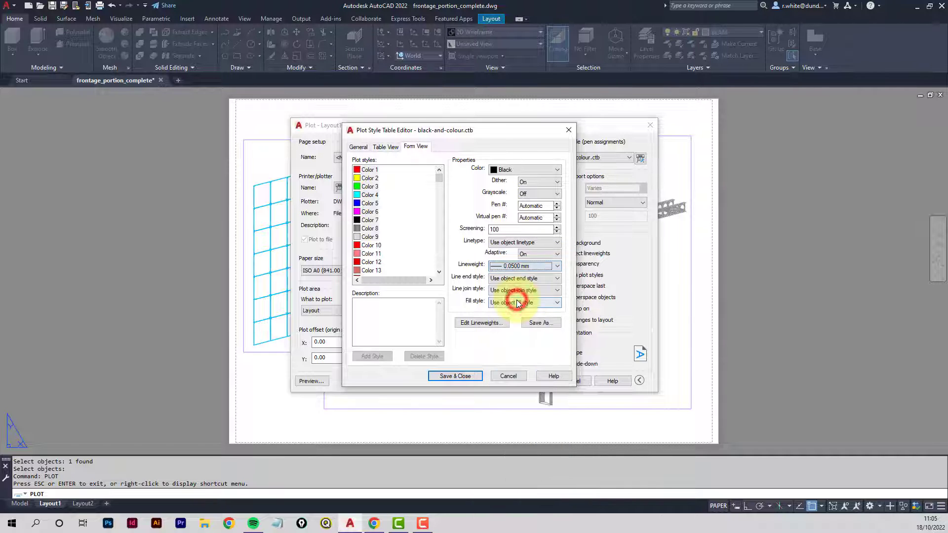
Save the edited plot style table as black-and-colour_THIN.ctb and close its editor
{"action": "left_click", "coordinate": [541, 323]}
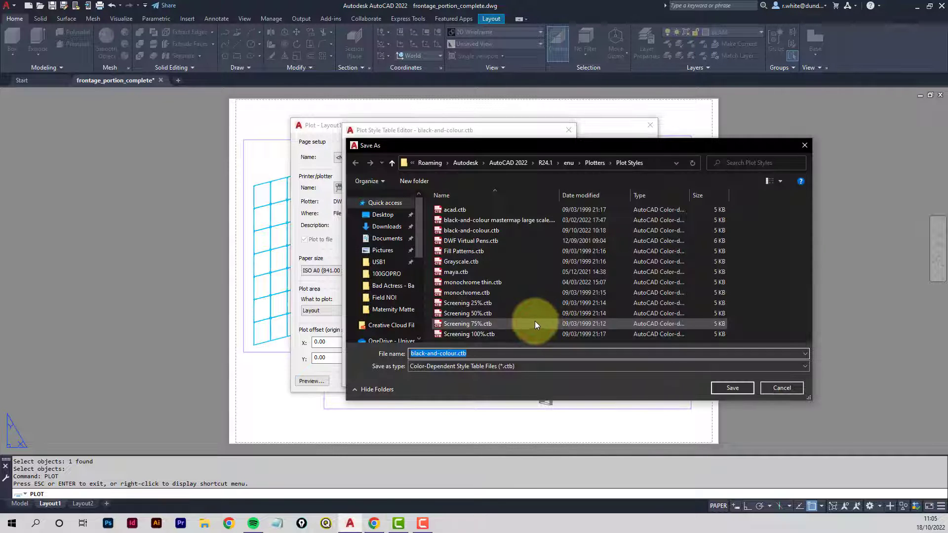
{"action": "left_click", "coordinate": [458, 353]}
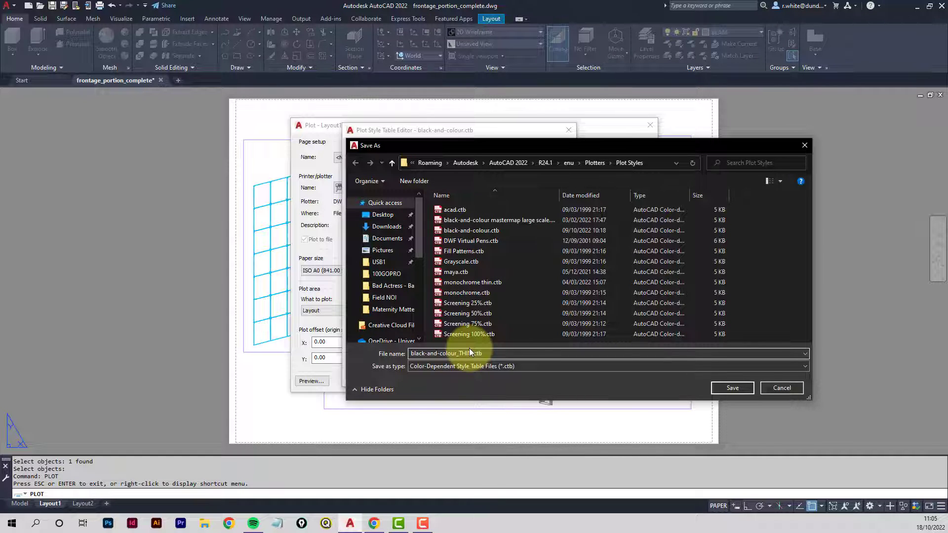
{"action": "left_click", "coordinate": [736, 390]}
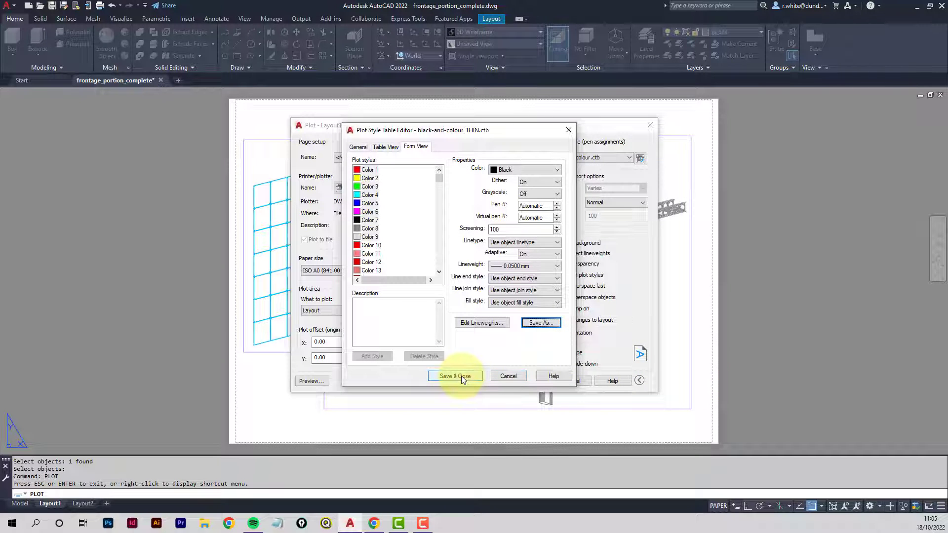
{"action": "left_click", "coordinate": [461, 375]}
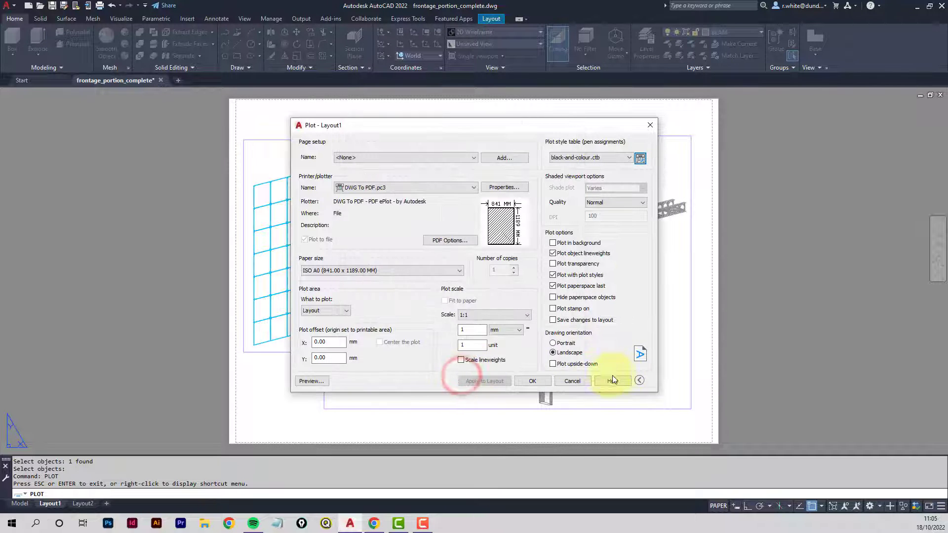
Assign the black-and-colour_THIN.ctb plot style table to the plot and apply it to the layout
{"action": "left_click", "coordinate": [629, 158]}
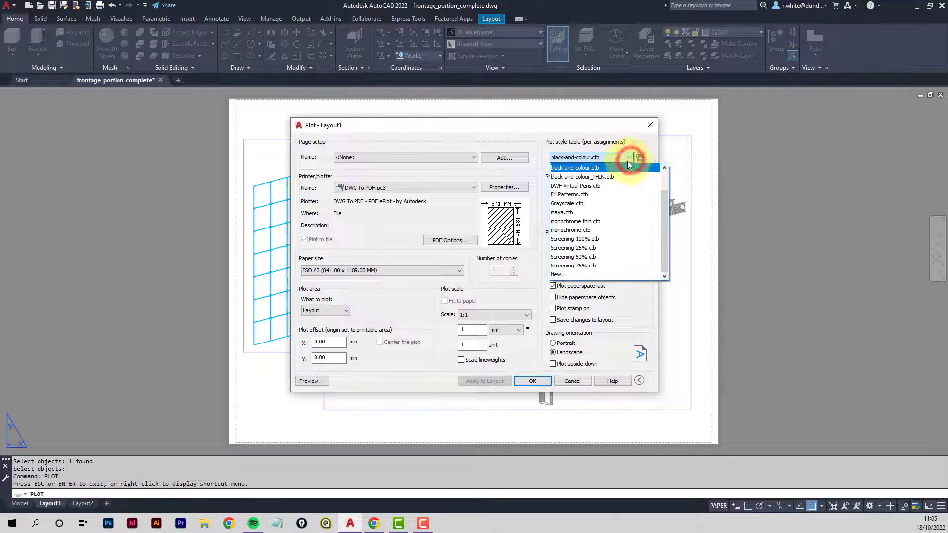
{"action": "left_click", "coordinate": [584, 179]}
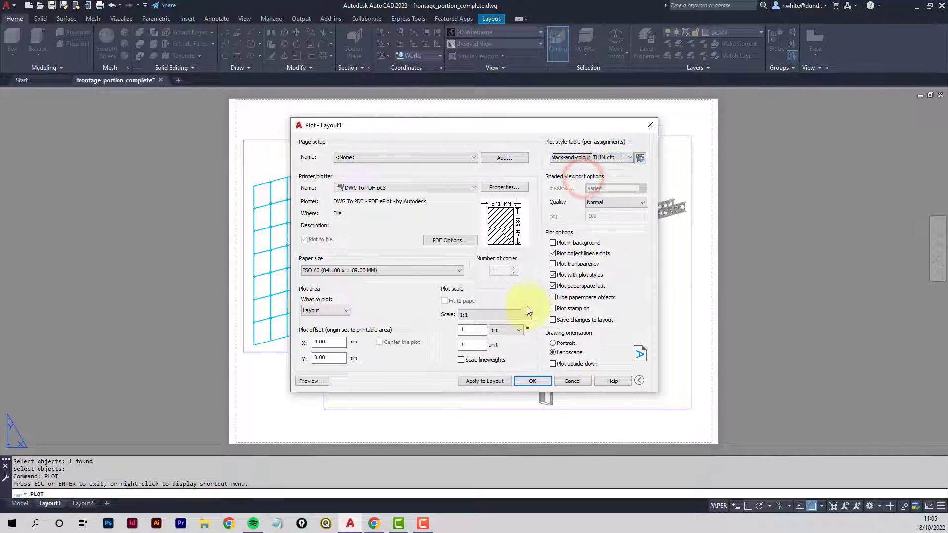
{"action": "left_click", "coordinate": [483, 383]}
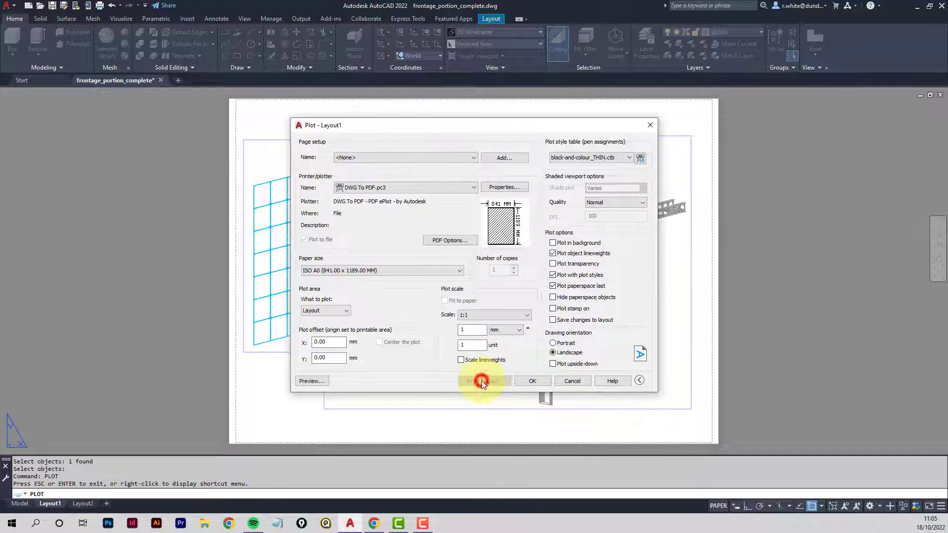
{"action": "left_click", "coordinate": [526, 381]}
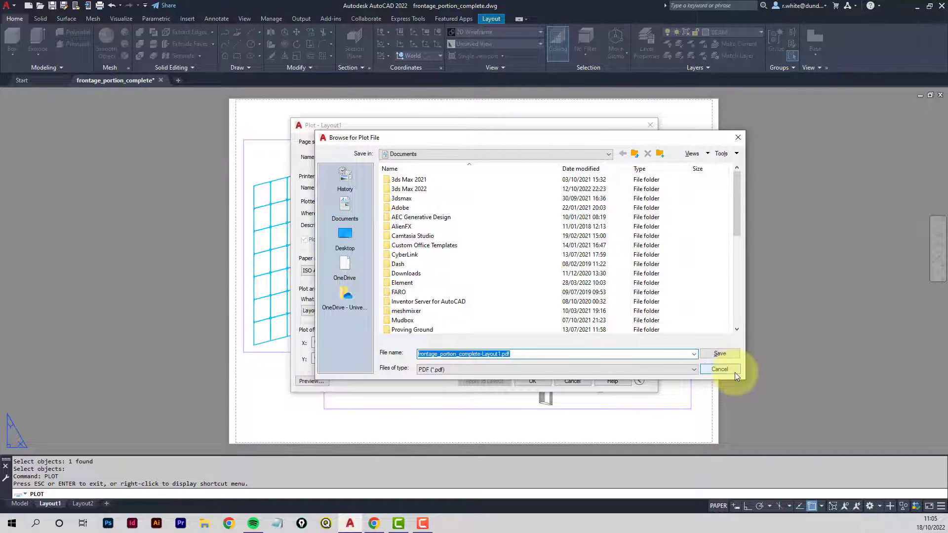
{"action": "left_click", "coordinate": [735, 373]}
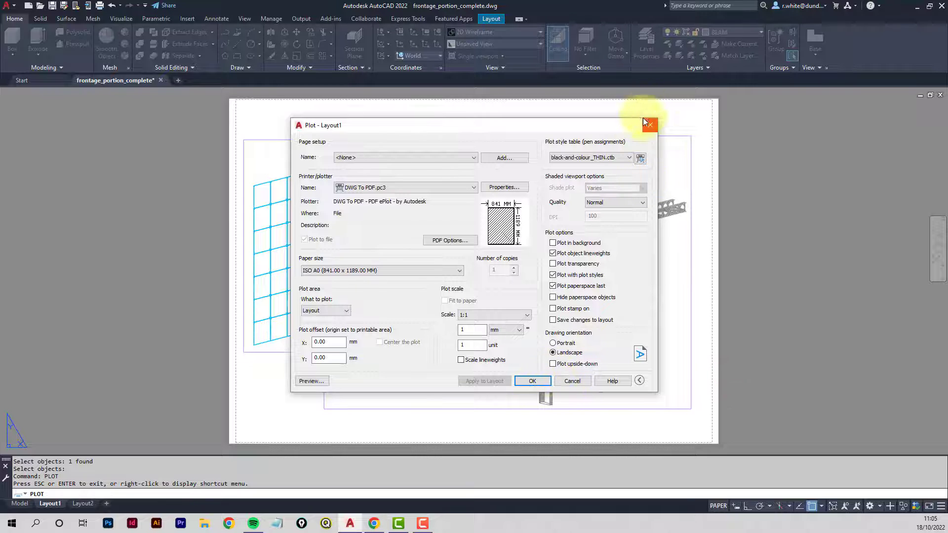
{"action": "left_click", "coordinate": [647, 127]}
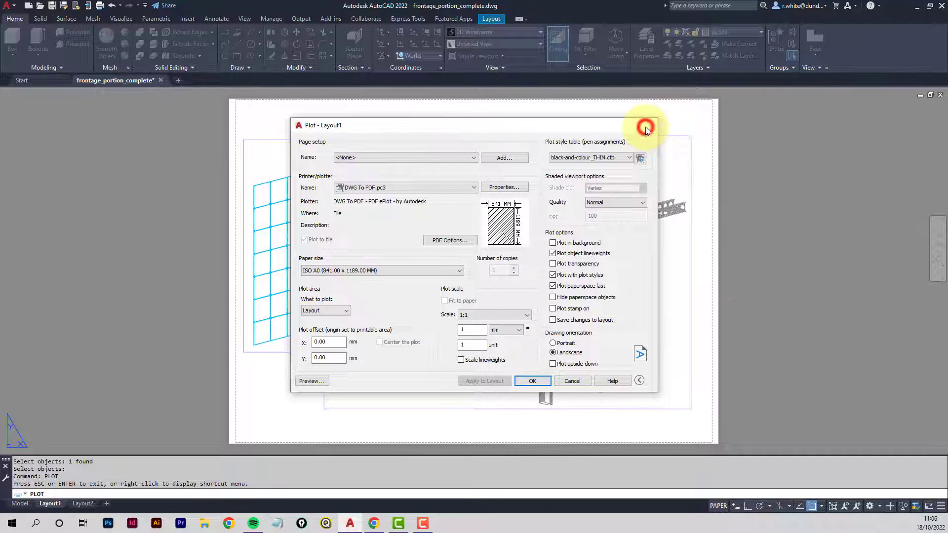
Preview the Layout1 plot with the thin plot styles, compare line thickness on the trusses, fixings, cables and glazing, and close without plotting
{"action": "type", "text": "PLOT"}
{"action": "key", "text": "Return"}
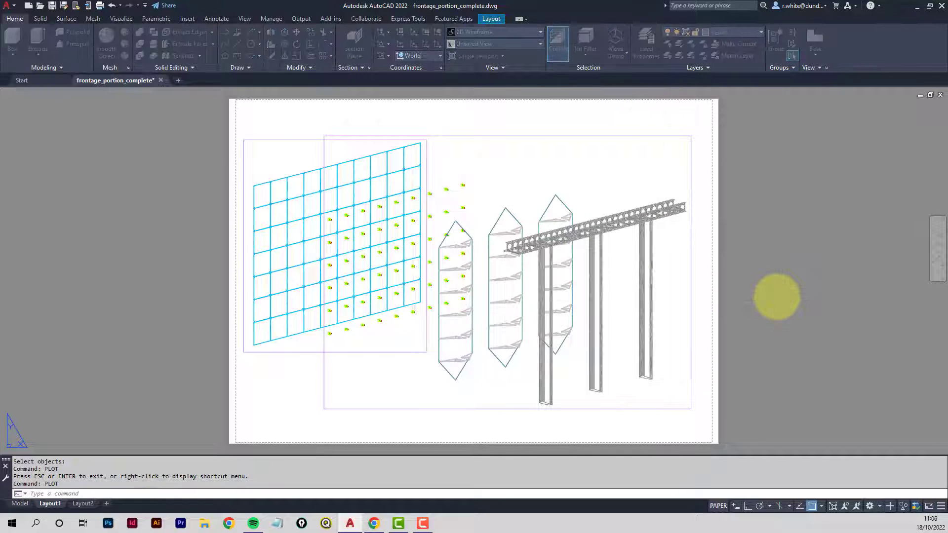
{"action": "left_click", "coordinate": [311, 381]}
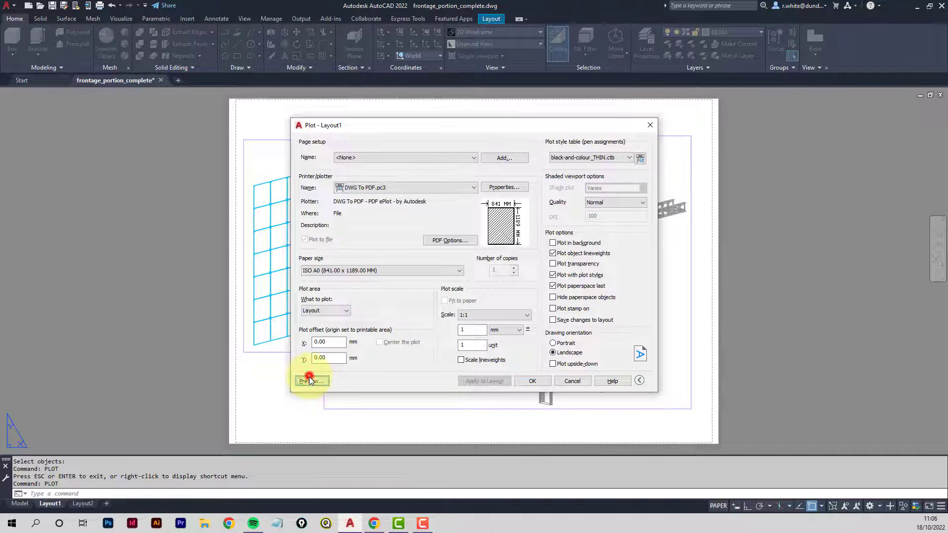
{"action": "scroll", "coordinate": [482, 237], "scroll_direction": "up", "scroll_amount": 5}
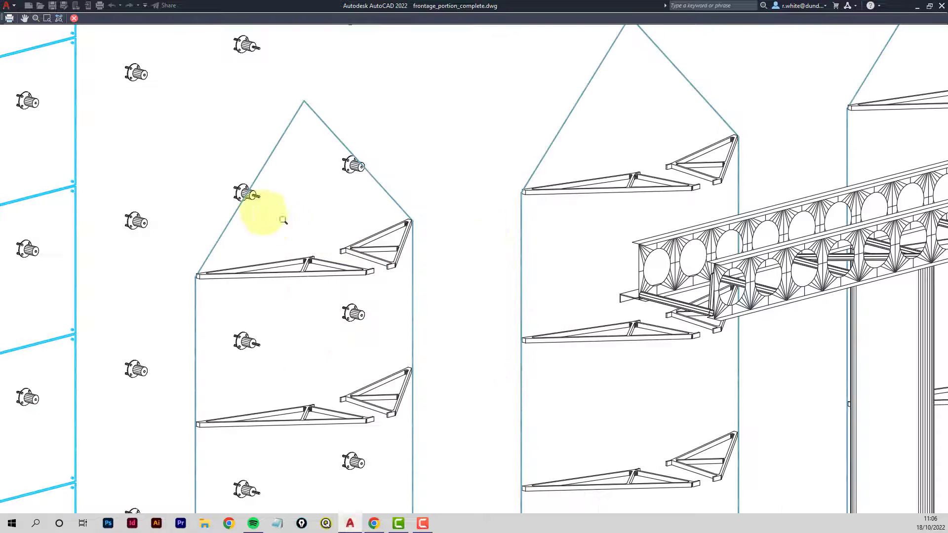
{"action": "scroll", "coordinate": [258, 207], "scroll_direction": "up", "scroll_amount": 4}
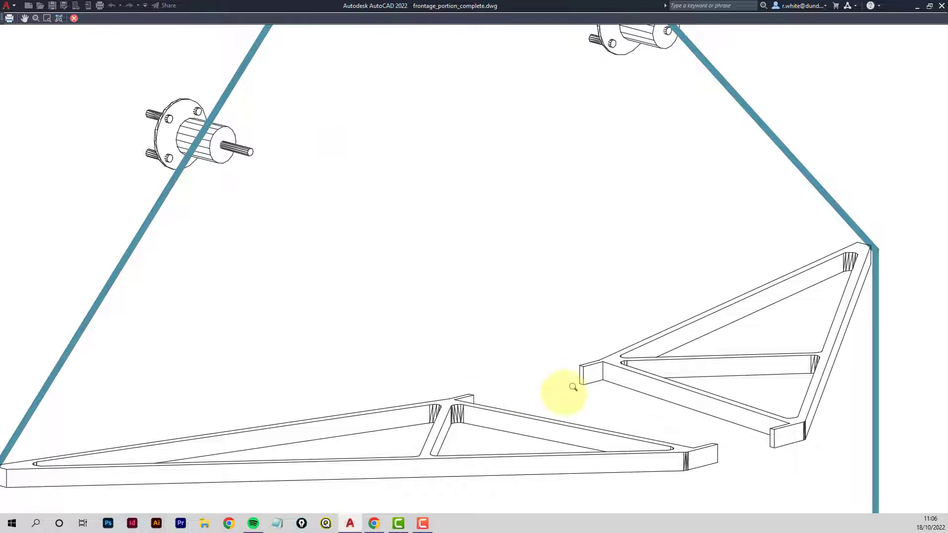
{"action": "scroll", "coordinate": [472, 398], "scroll_direction": "down", "scroll_amount": 3}
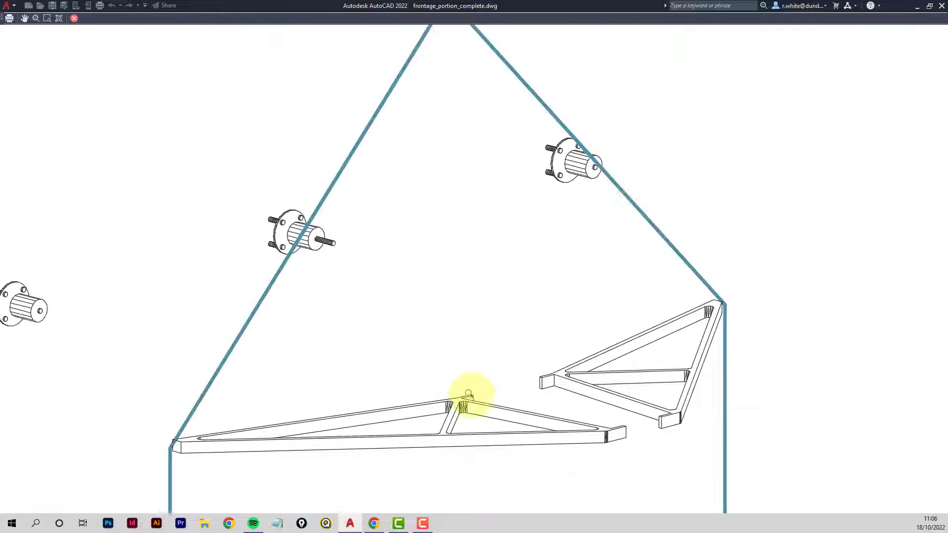
{"action": "scroll", "coordinate": [234, 226], "scroll_direction": "up", "scroll_amount": 3}
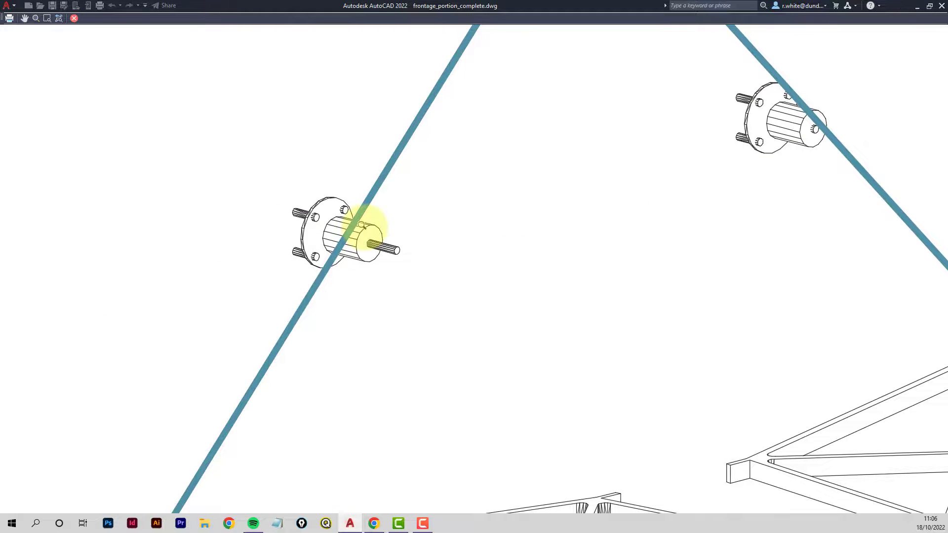
{"action": "scroll", "coordinate": [358, 236], "scroll_direction": "down", "scroll_amount": 6}
{"action": "middle_click_drag", "start_coordinate": [415, 269], "coordinate": [453, 247]}
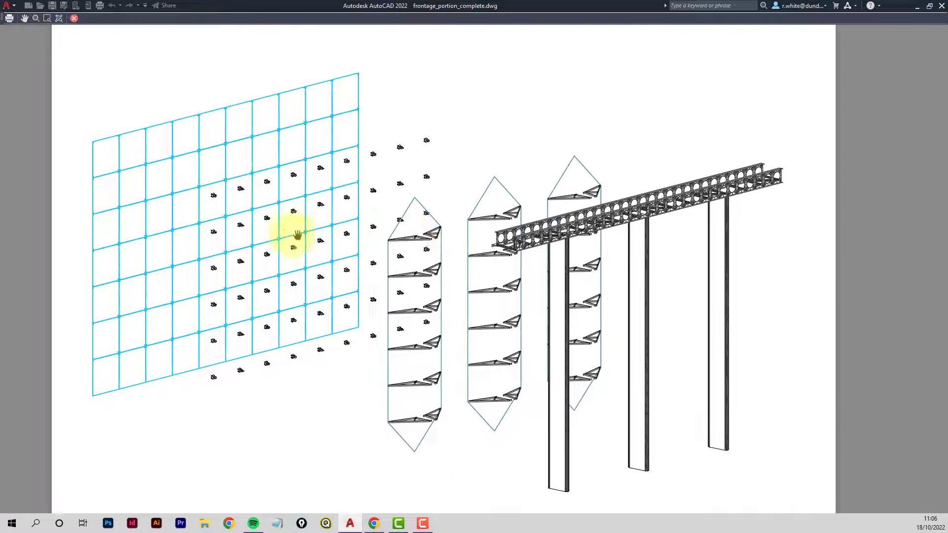
{"action": "right_click", "coordinate": [412, 235]}
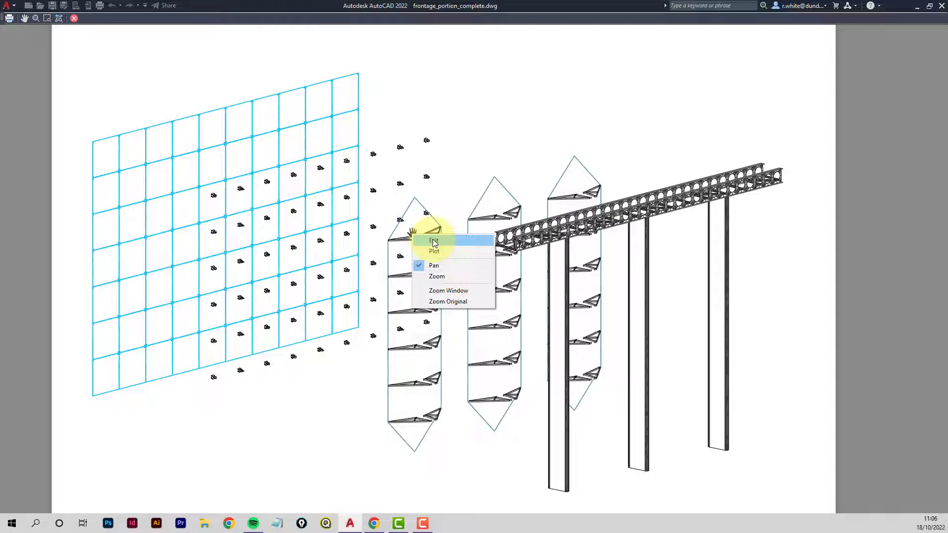
{"action": "left_click", "coordinate": [443, 241]}
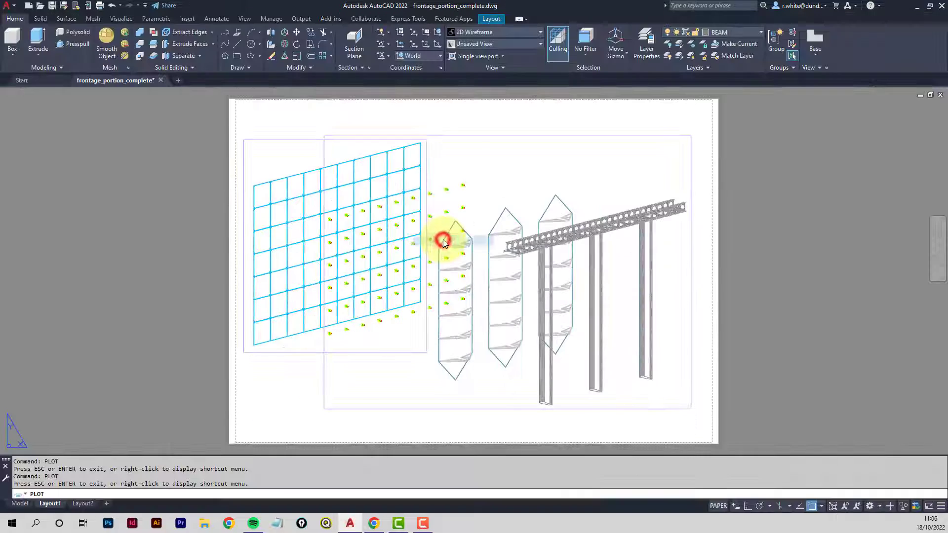
{"action": "left_click", "coordinate": [572, 383]}
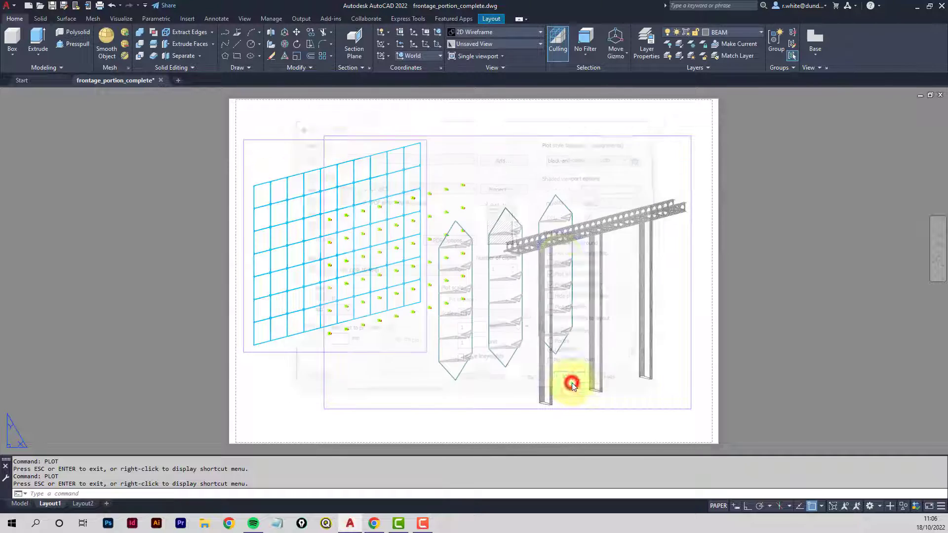
In the layer properties, set the CABLE layer's colour to cyan and the GLASS layer's colour to blue
{"action": "left_click", "coordinate": [646, 42]}
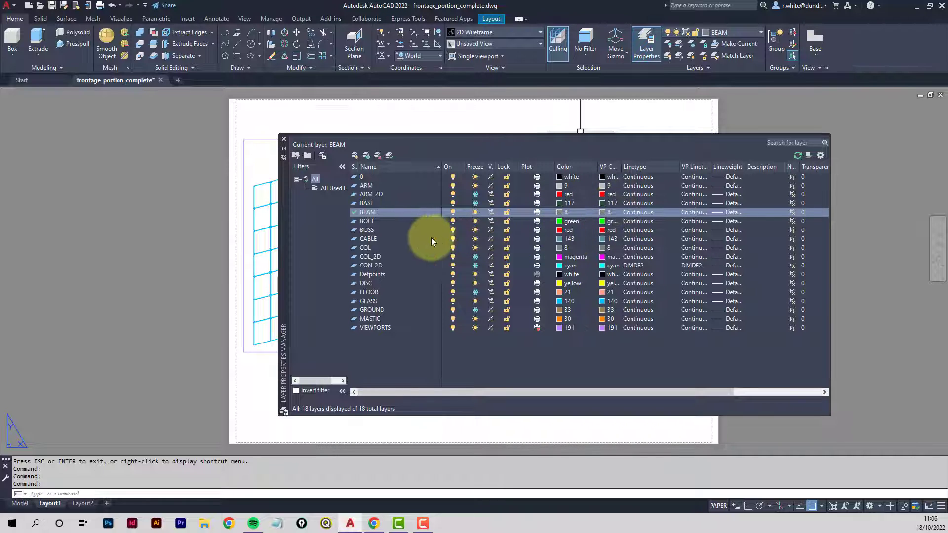
{"action": "left_click", "coordinate": [561, 240]}
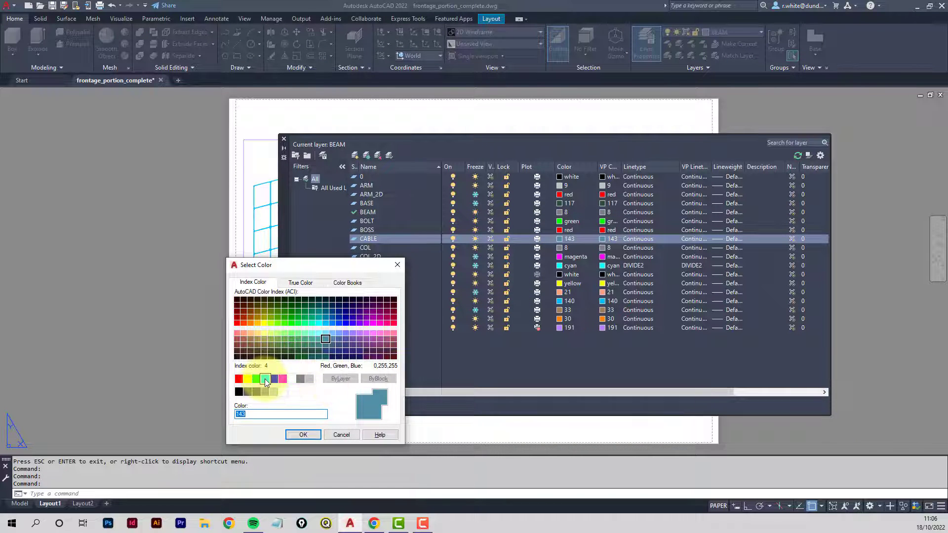
{"action": "left_click", "coordinate": [267, 382]}
{"action": "left_click", "coordinate": [301, 435]}
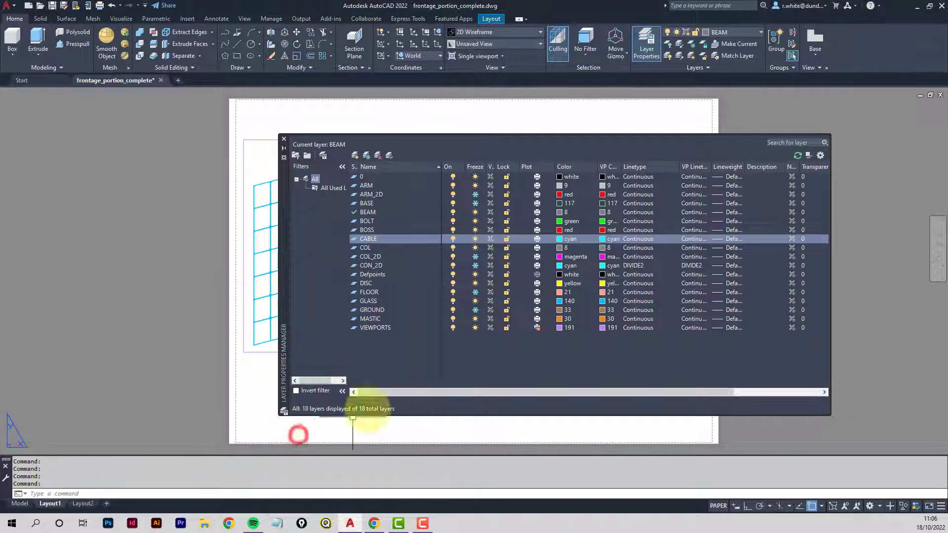
{"action": "left_click", "coordinate": [560, 302]}
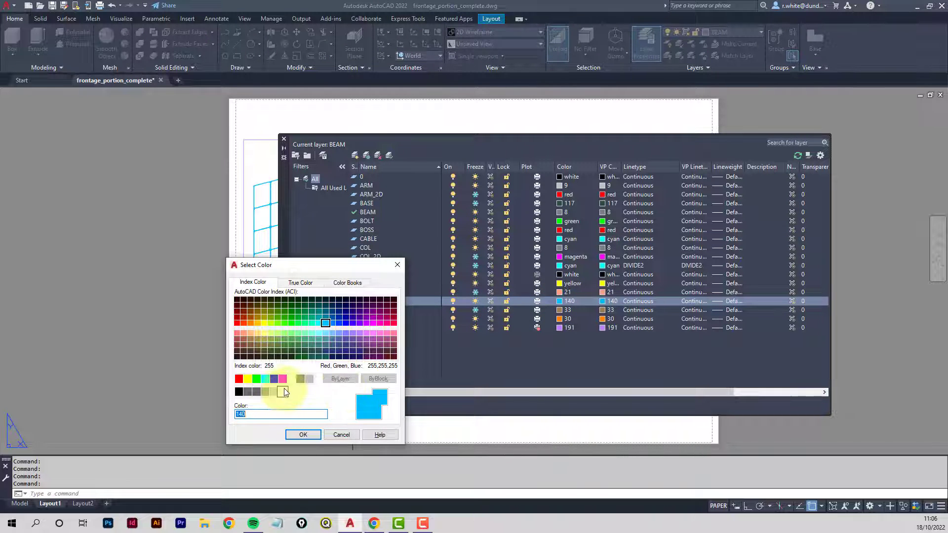
{"action": "left_click", "coordinate": [274, 380]}
{"action": "left_click", "coordinate": [310, 435]}
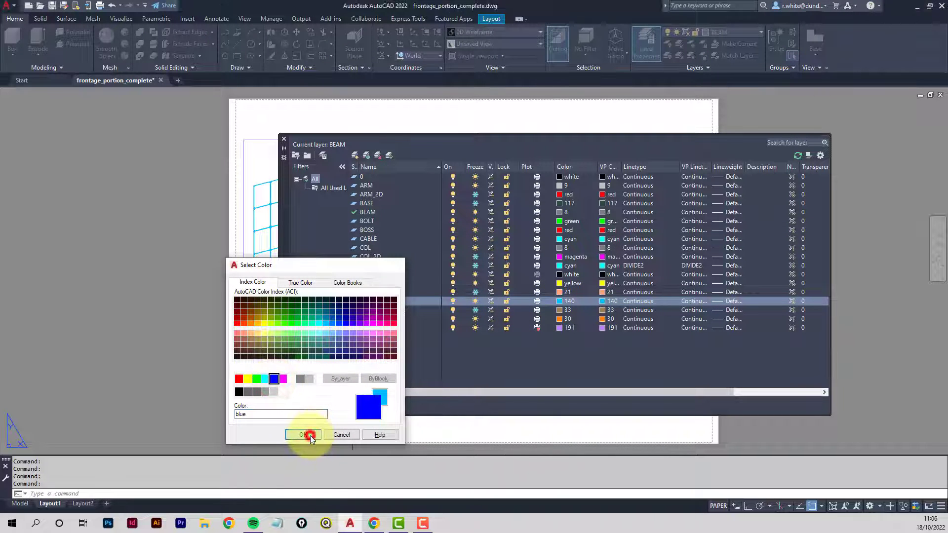
Close the layer settings and generate a full plot preview of Layout1
{"action": "left_click", "coordinate": [284, 139]}
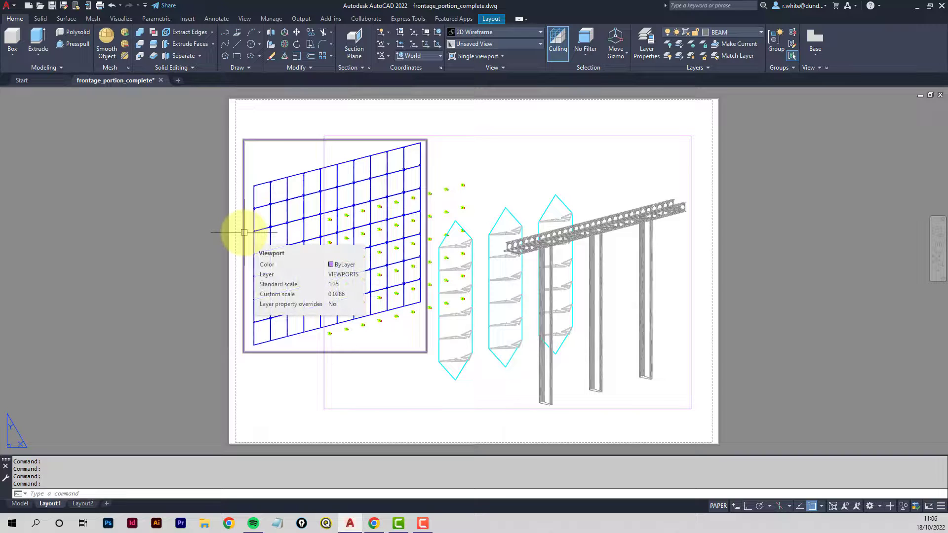
{"action": "type", "text": "PLOT"}
{"action": "key", "text": "Return"}
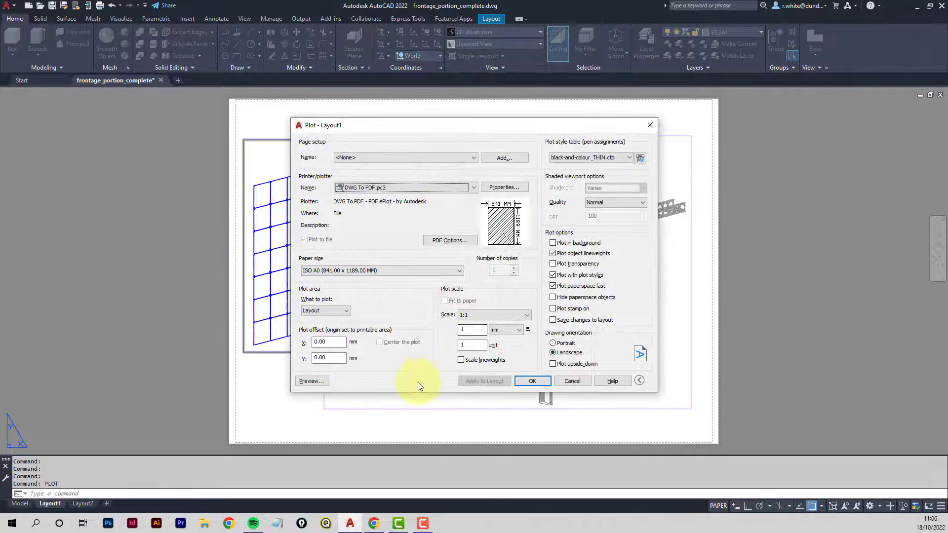
{"action": "left_click", "coordinate": [311, 381]}
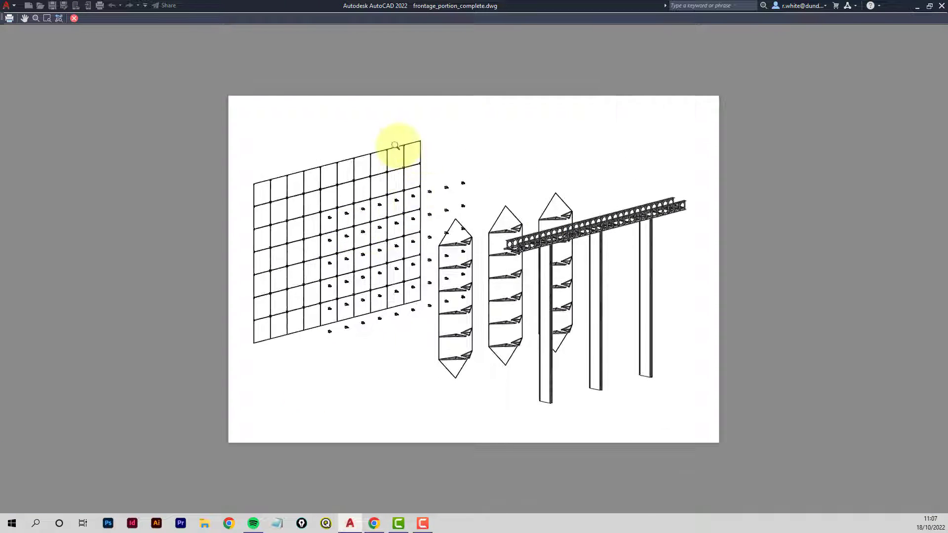
Examine the glass grid, bolts, brackets and beam linework up close in the plot preview, and cancel the plot
{"action": "scroll", "coordinate": [425, 154], "scroll_direction": "up", "scroll_amount": 5}
{"action": "scroll", "coordinate": [424, 153], "scroll_direction": "up", "scroll_amount": 6}
{"action": "scroll", "coordinate": [357, 502], "scroll_direction": "up", "scroll_amount": 2}
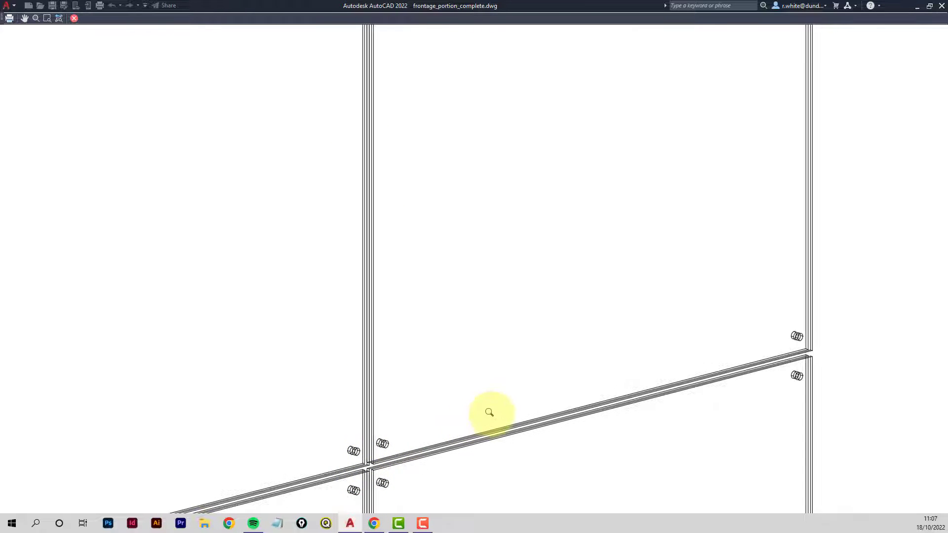
{"action": "scroll", "coordinate": [490, 413], "scroll_direction": "down", "scroll_amount": 2}
{"action": "scroll", "coordinate": [491, 413], "scroll_direction": "down", "scroll_amount": 4}
{"action": "left_click_drag", "start_coordinate": [609, 457], "coordinate": [593, 425]}
{"action": "middle_click_drag", "start_coordinate": [594, 424], "coordinate": [422, 135]}
{"action": "scroll", "coordinate": [522, 292], "scroll_direction": "up", "scroll_amount": 6}
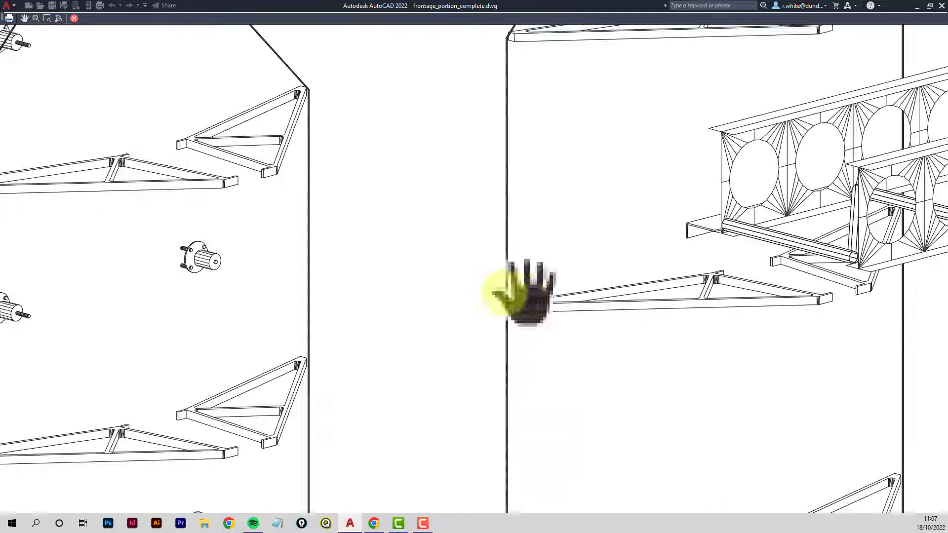
{"action": "middle_click_drag", "start_coordinate": [519, 293], "coordinate": [252, 211]}
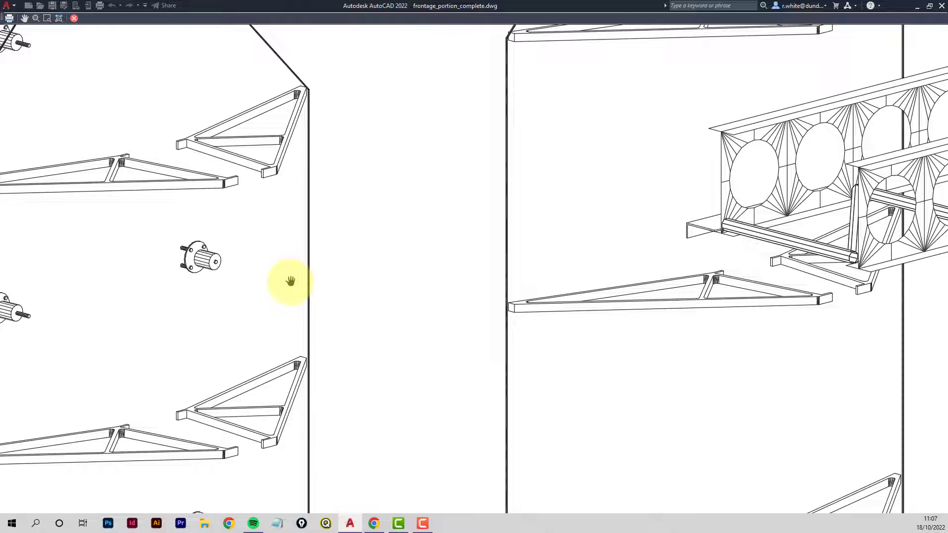
{"action": "scroll", "coordinate": [293, 278], "scroll_direction": "down", "scroll_amount": 4}
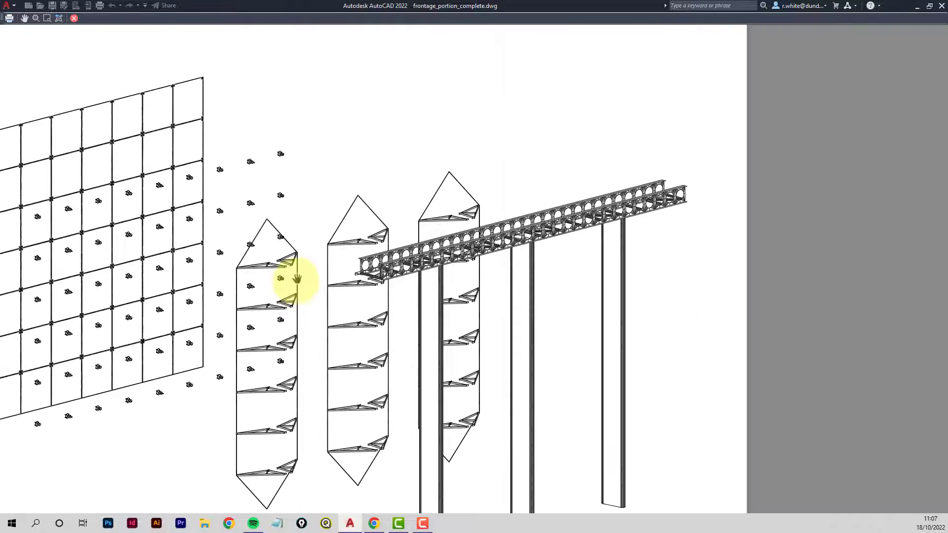
{"action": "left_click_drag", "start_coordinate": [296, 275], "coordinate": [434, 265]}
{"action": "scroll", "coordinate": [389, 264], "scroll_direction": "down", "scroll_amount": 2}
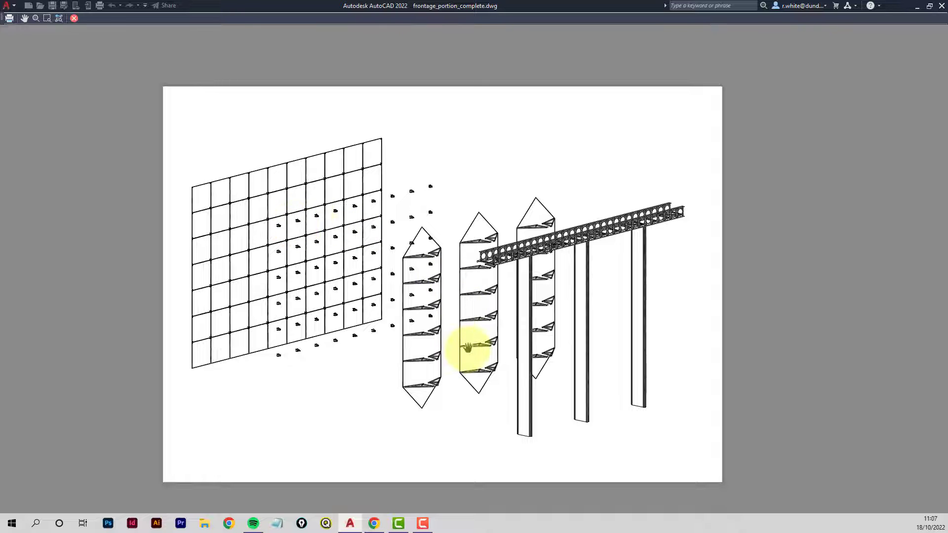
{"action": "right_click", "coordinate": [547, 143]}
{"action": "left_click", "coordinate": [580, 150]}
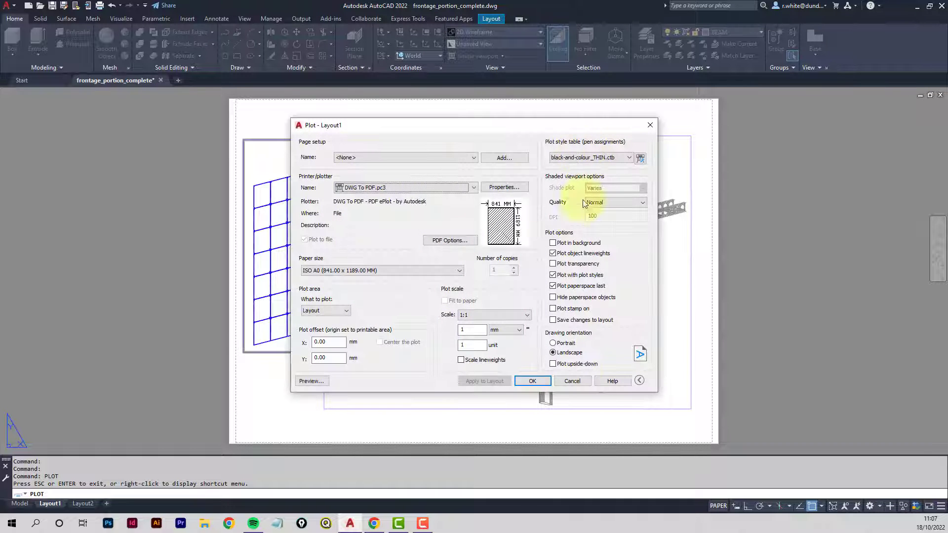
{"action": "left_click", "coordinate": [574, 380]}
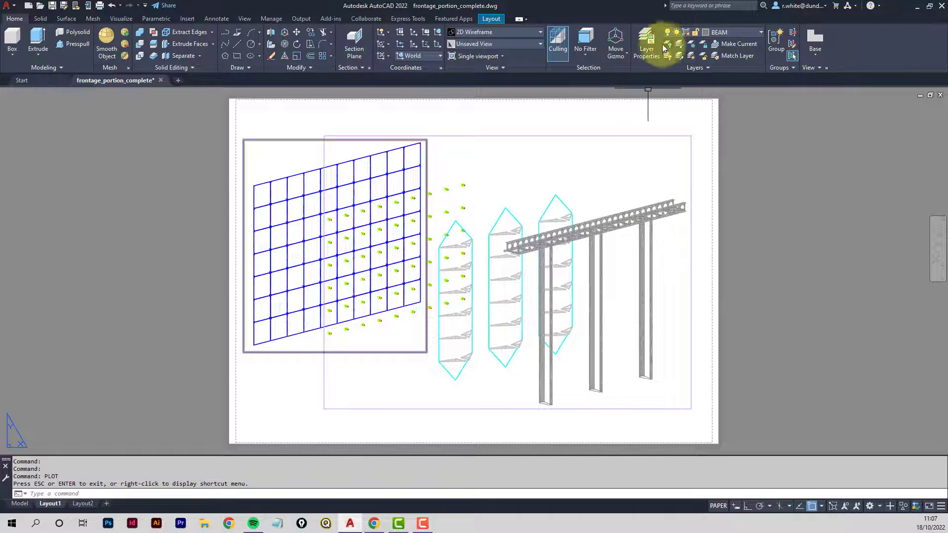
Create a new layer named annotations and set its colour to index 10
{"action": "left_click", "coordinate": [648, 41]}
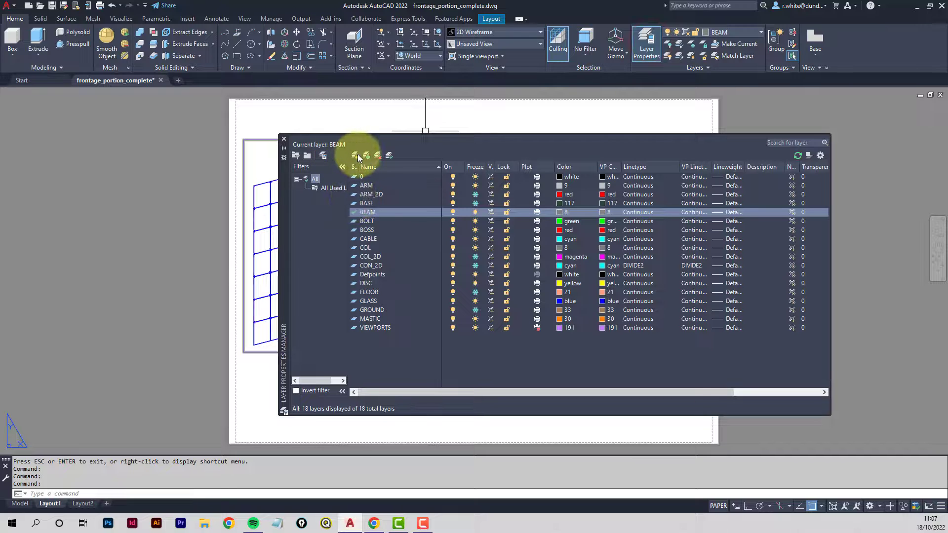
{"action": "left_click", "coordinate": [358, 156]}
{"action": "type", "text": "a"}
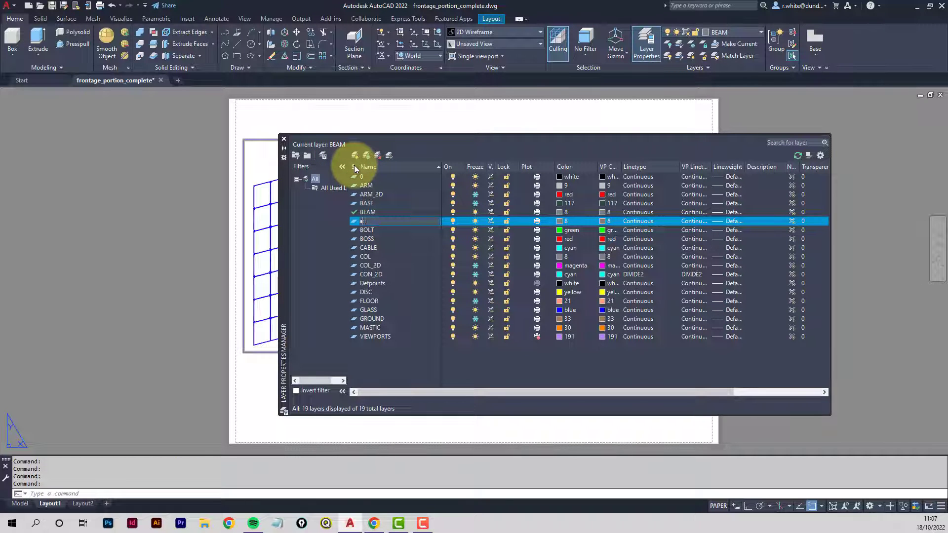
{"action": "type", "text": "nnotations"}
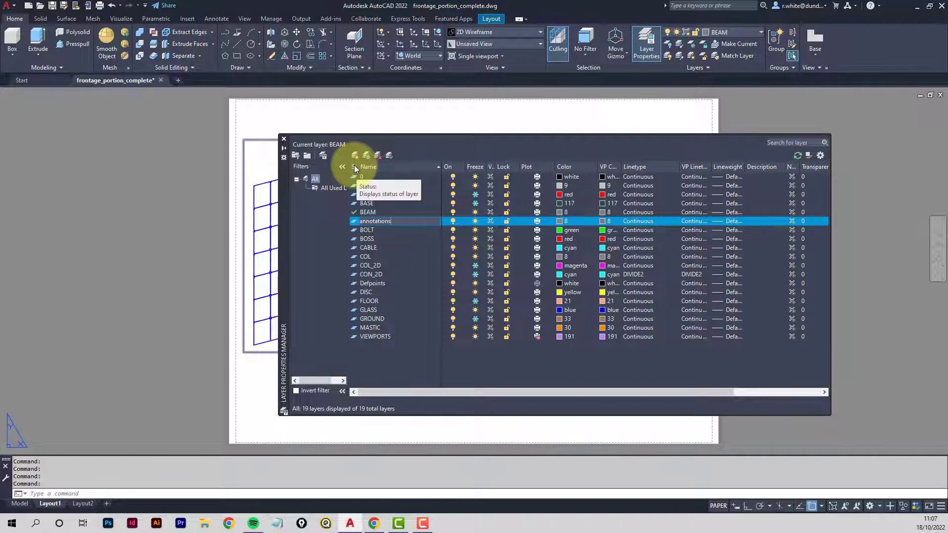
{"action": "left_click", "coordinate": [561, 223]}
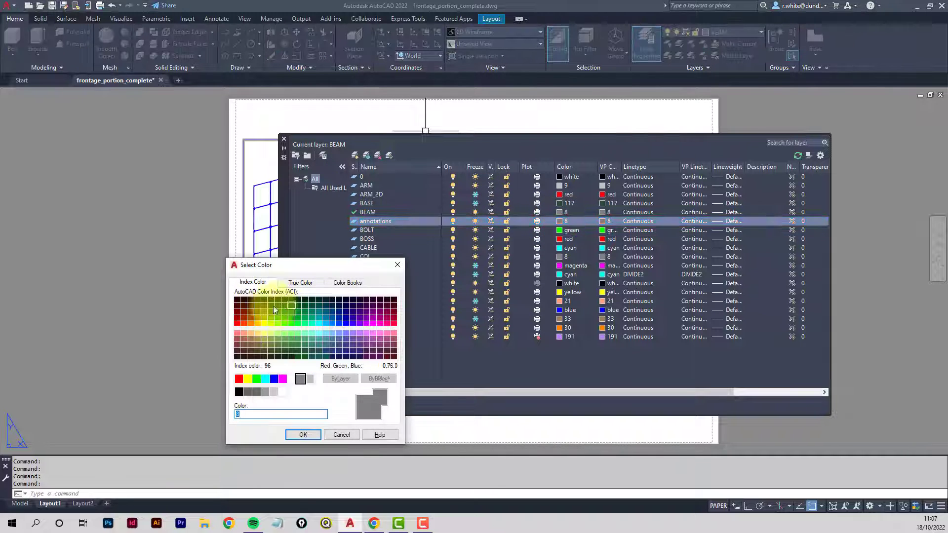
{"action": "left_click", "coordinate": [237, 323]}
{"action": "left_click", "coordinate": [294, 435]}
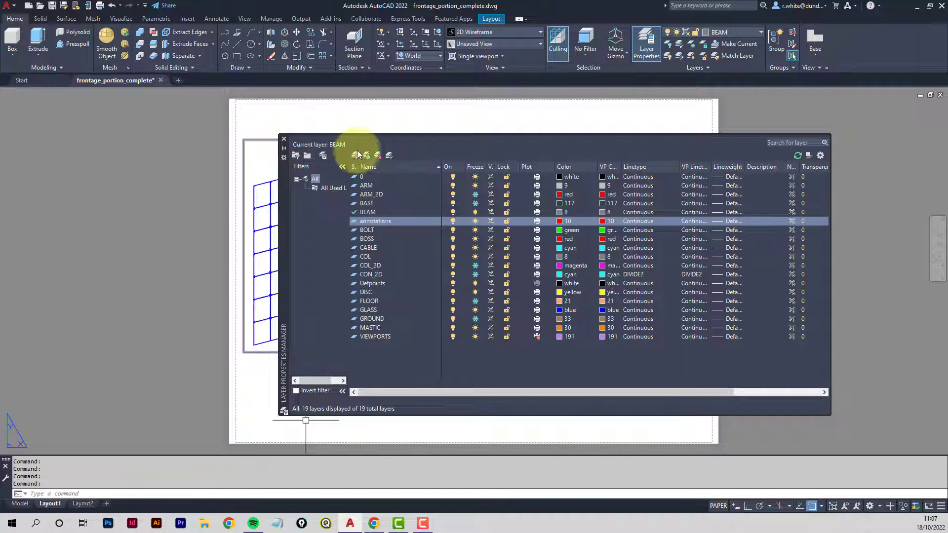
Make the annotations layer current and rename it ANNOTATE
{"action": "left_click", "coordinate": [390, 155]}
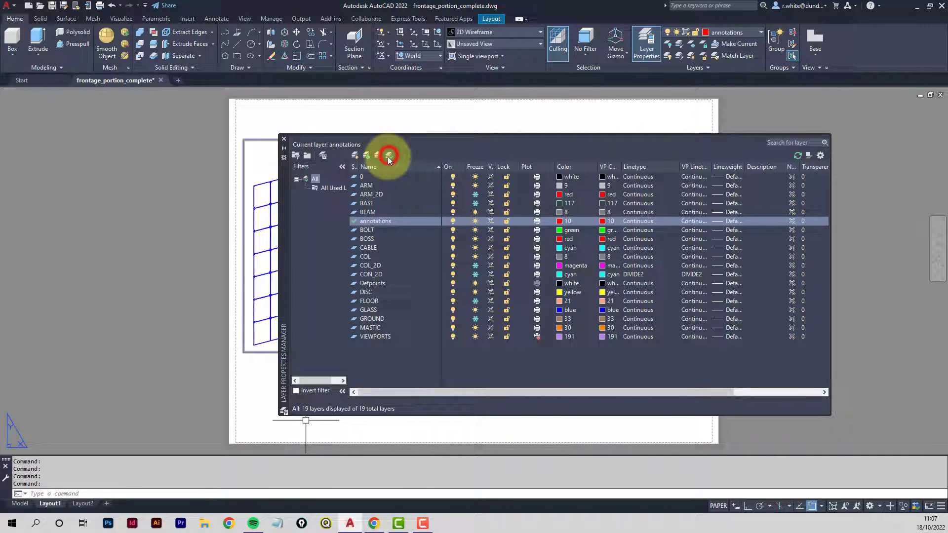
{"action": "left_click", "coordinate": [390, 222]}
{"action": "double_click", "coordinate": [390, 221]}
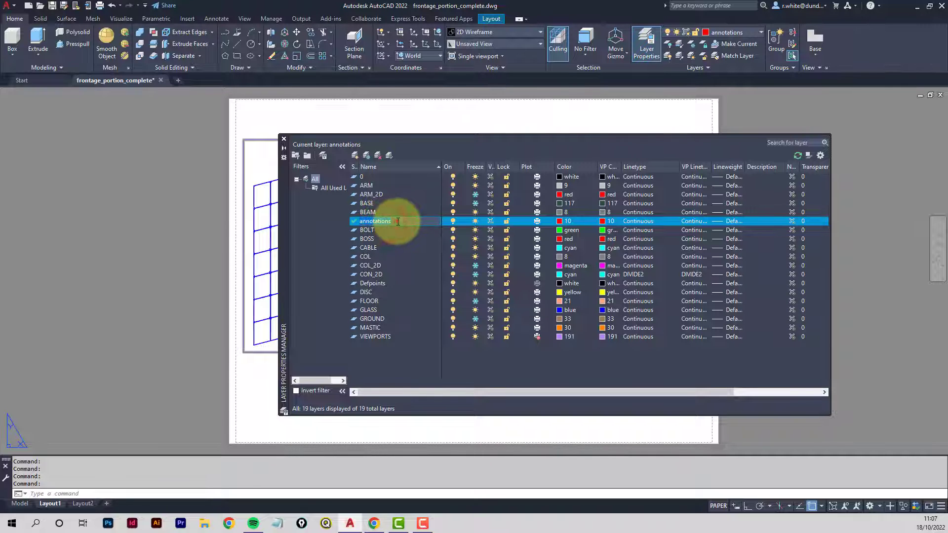
{"action": "type", "text": "ANNOTATE"}
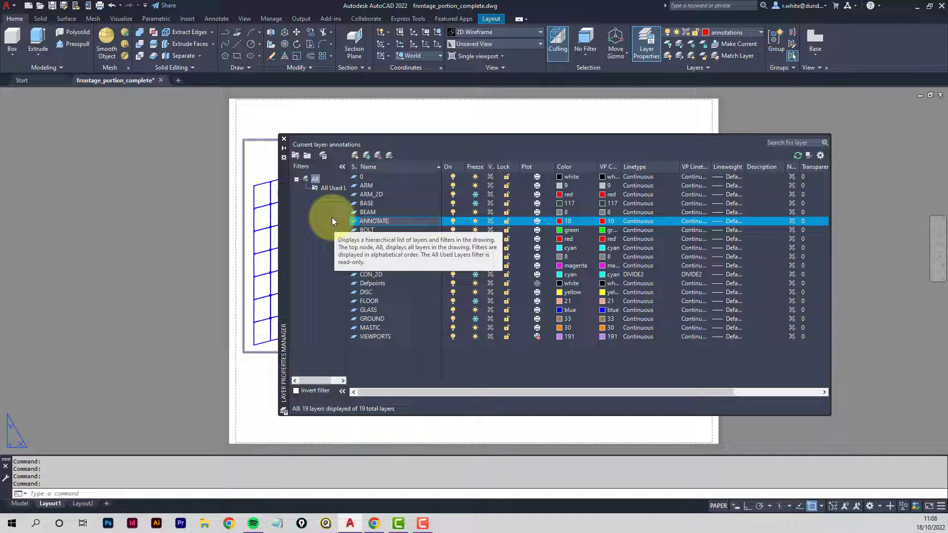
{"action": "key", "text": "Return"}
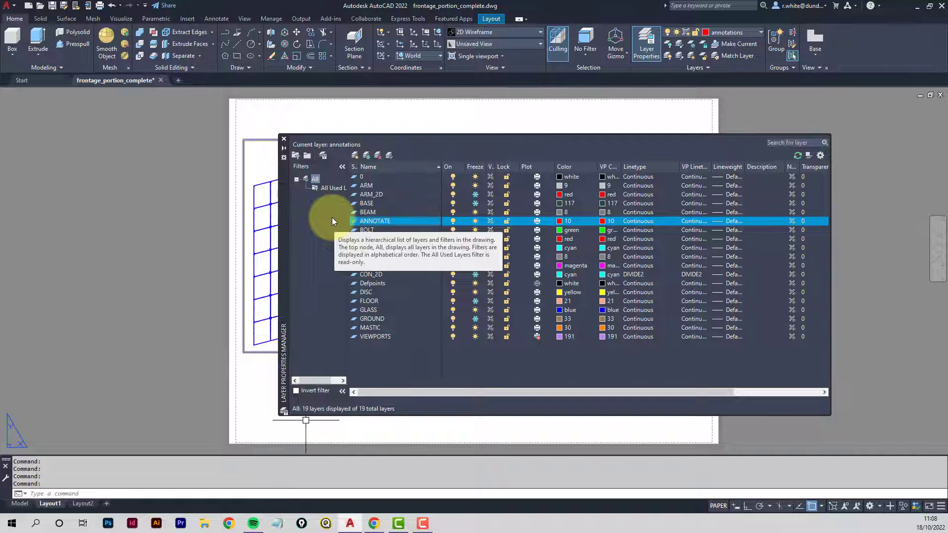
{"action": "left_click", "coordinate": [284, 140]}
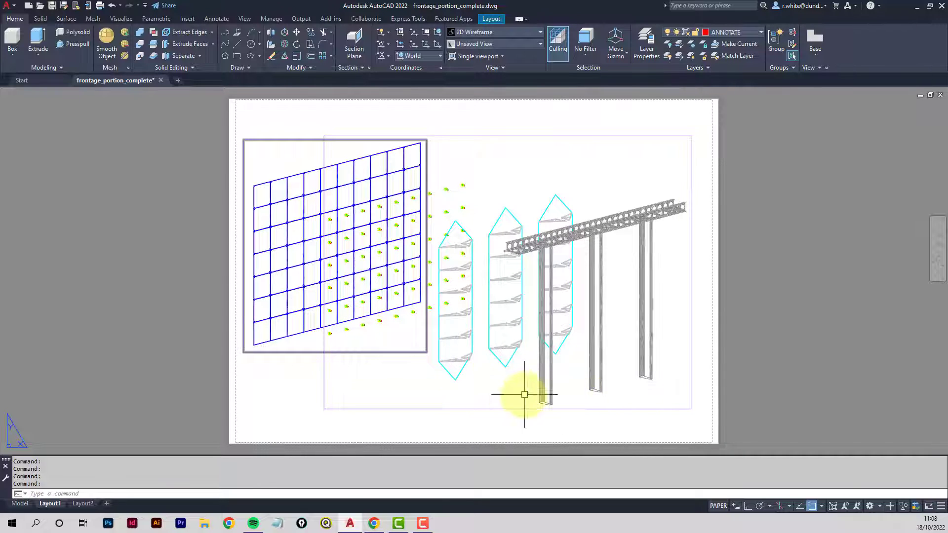
Draw a line across the wide rounded end of the front column's base, between the two arc endpoints
{"action": "scroll", "coordinate": [548, 409], "scroll_direction": "up", "scroll_amount": 10}
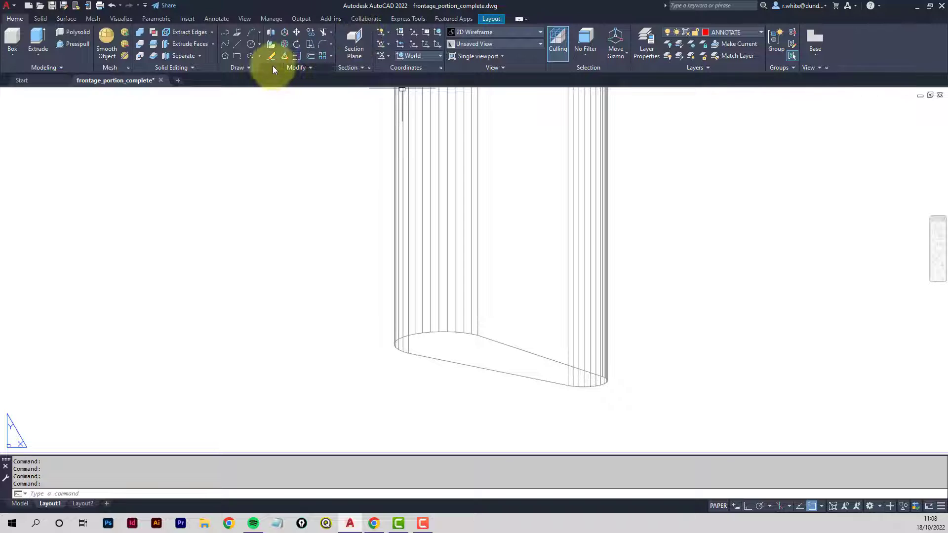
{"action": "left_click", "coordinate": [238, 45]}
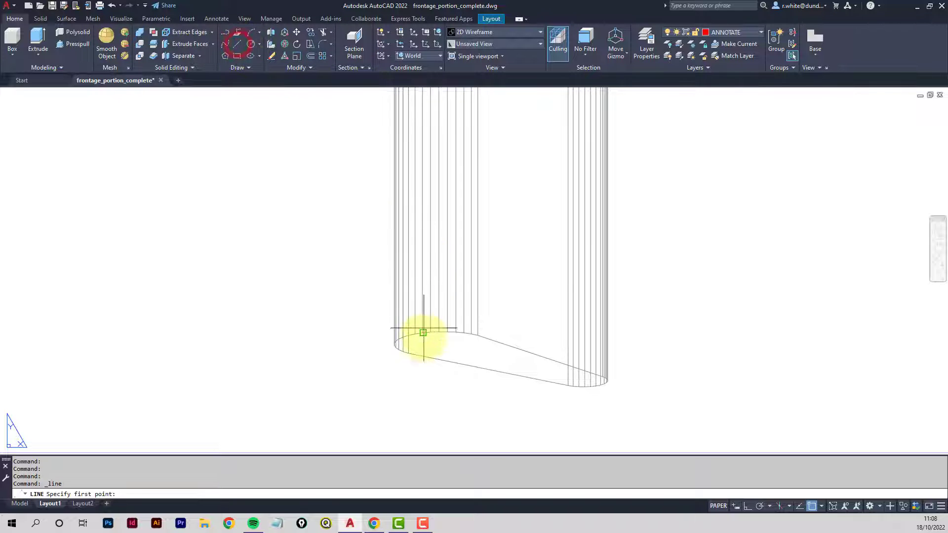
{"action": "left_click", "coordinate": [409, 353]}
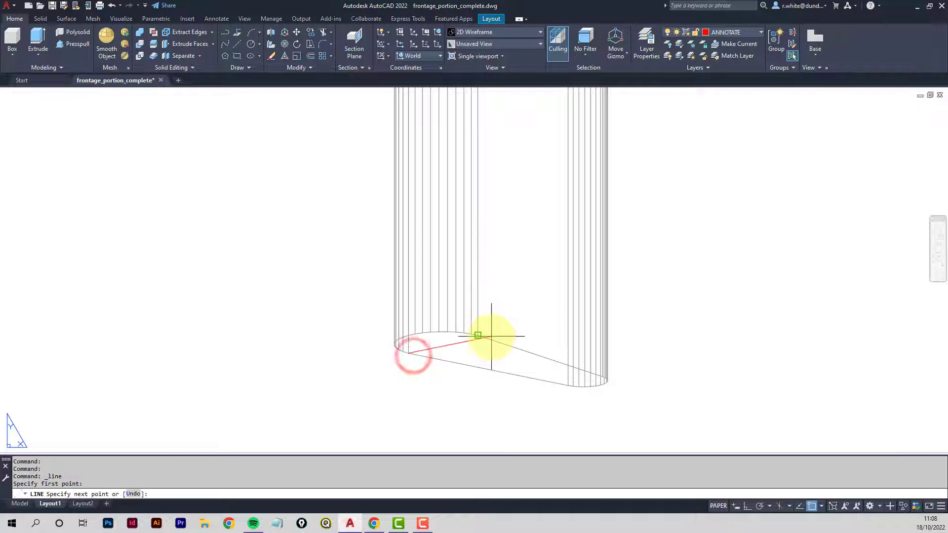
{"action": "left_click", "coordinate": [488, 335]}
{"action": "key", "text": "Return"}
Draw a line across the narrow rounded end of the same column base, between its arc endpoints
{"action": "key", "text": "Return"}
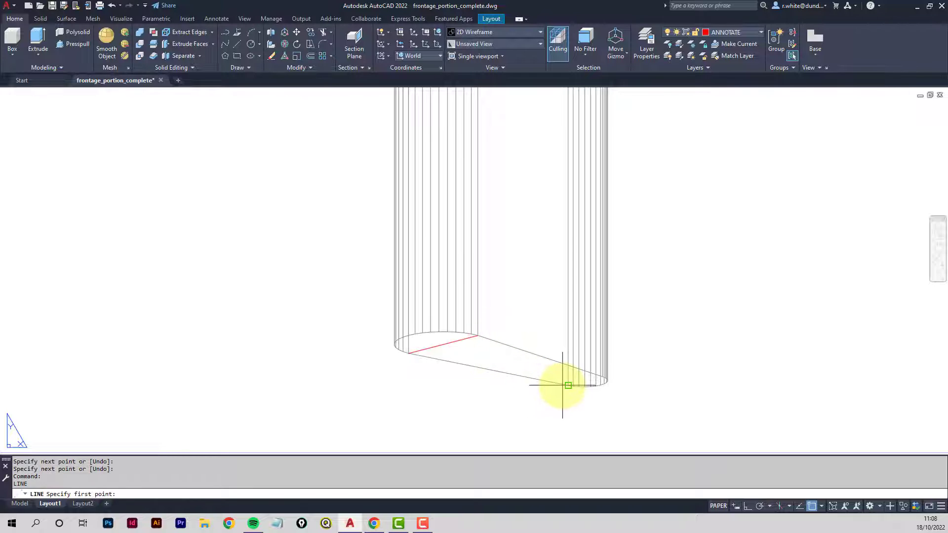
{"action": "left_click", "coordinate": [563, 385]}
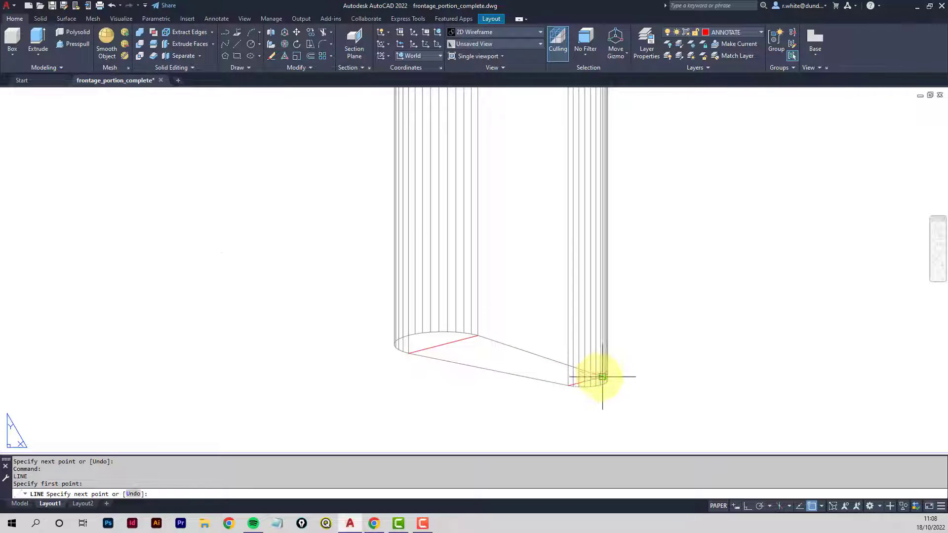
{"action": "scroll", "coordinate": [602, 377], "scroll_direction": "up", "scroll_amount": 5}
{"action": "scroll", "coordinate": [625, 387], "scroll_direction": "down", "scroll_amount": 2}
{"action": "left_click", "coordinate": [626, 387]}
{"action": "key", "text": "Return"}
Enable the Midpoint object snap and draw a centreline joining the midpoints of the two cross lines on the column base
{"action": "key", "text": "Return"}
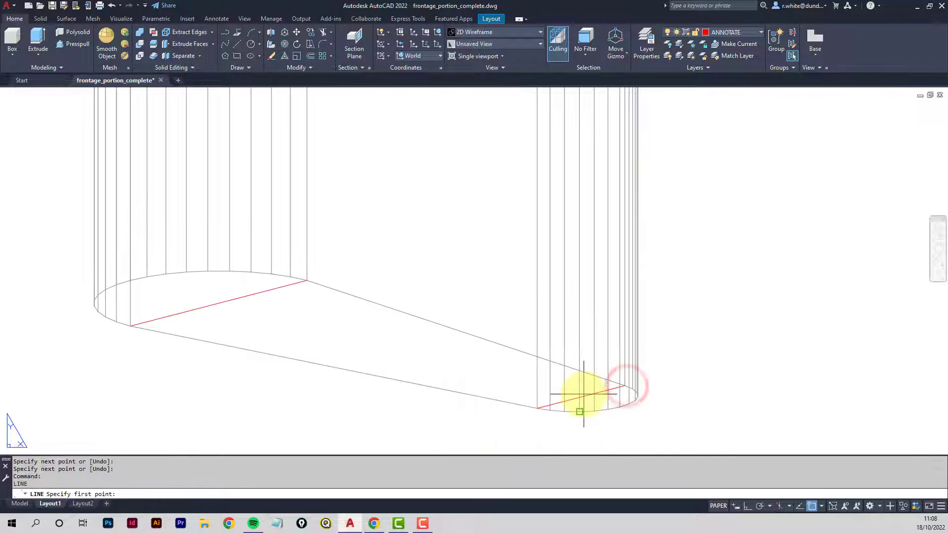
{"action": "left_click", "coordinate": [822, 506]}
{"action": "left_click", "coordinate": [834, 335]}
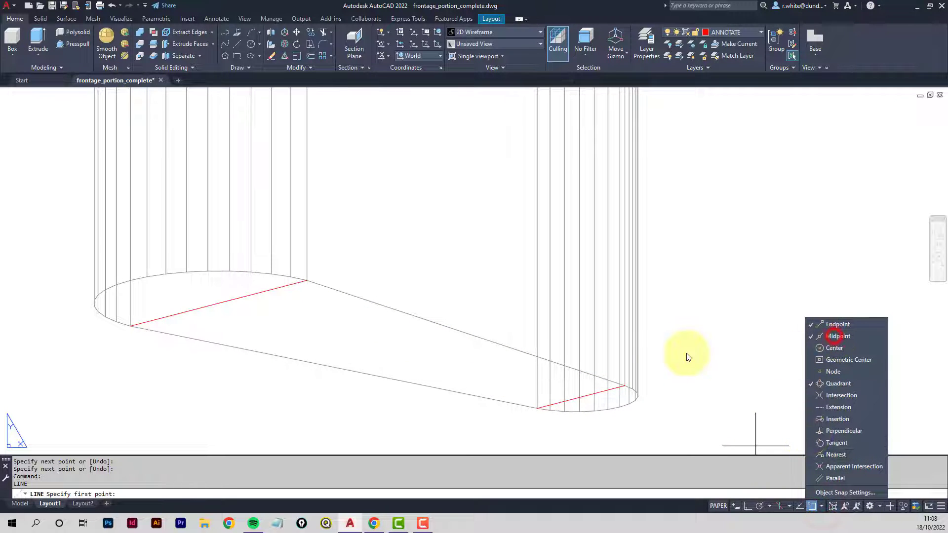
{"action": "left_click", "coordinate": [644, 356]}
{"action": "left_click", "coordinate": [583, 396]}
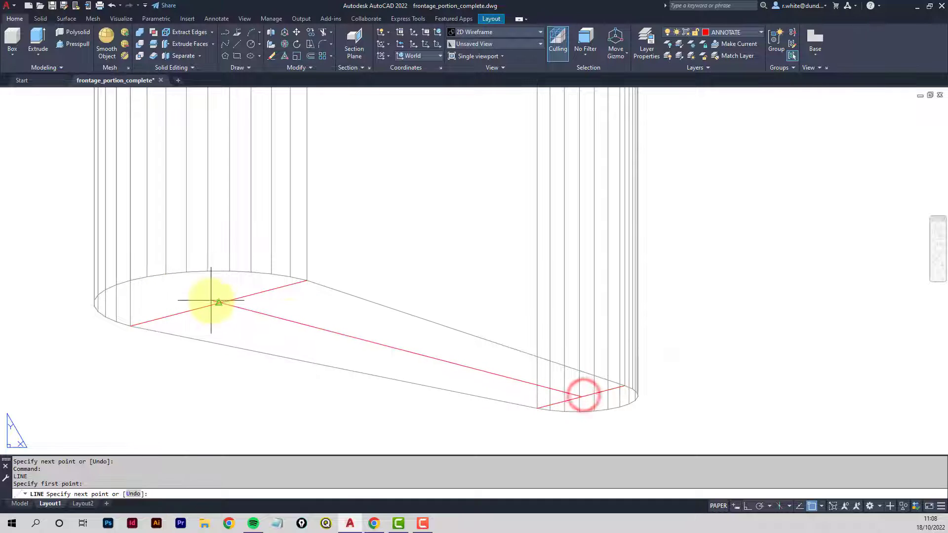
{"action": "left_click", "coordinate": [218, 302]}
{"action": "key", "text": "Return"}
Align the UCS to the column base's centreline using the Object option
{"action": "scroll", "coordinate": [225, 318], "scroll_direction": "down", "scroll_amount": 4}
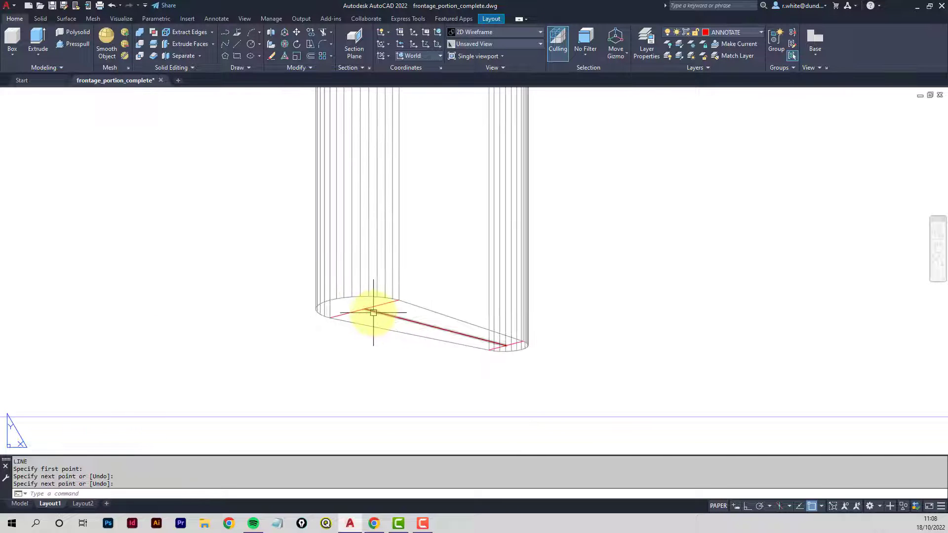
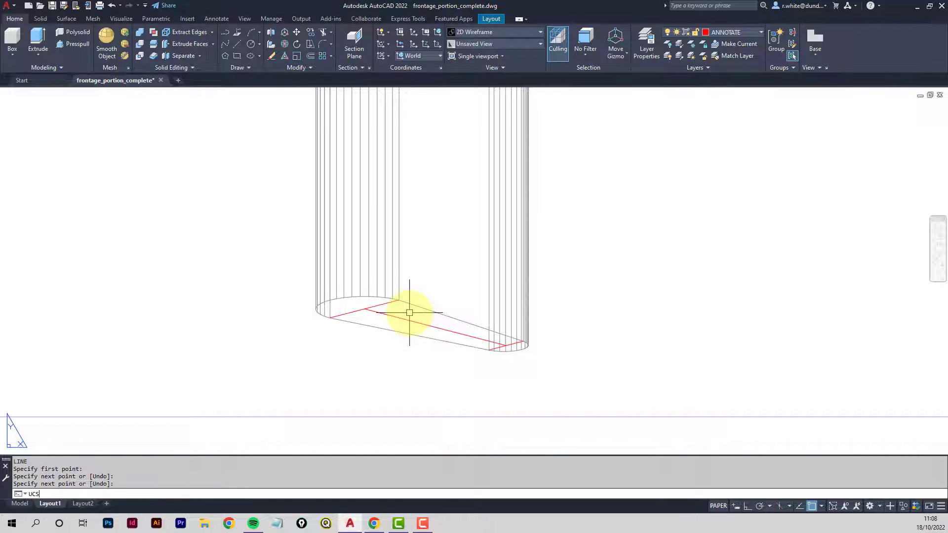
{"action": "key", "text": "Return"}
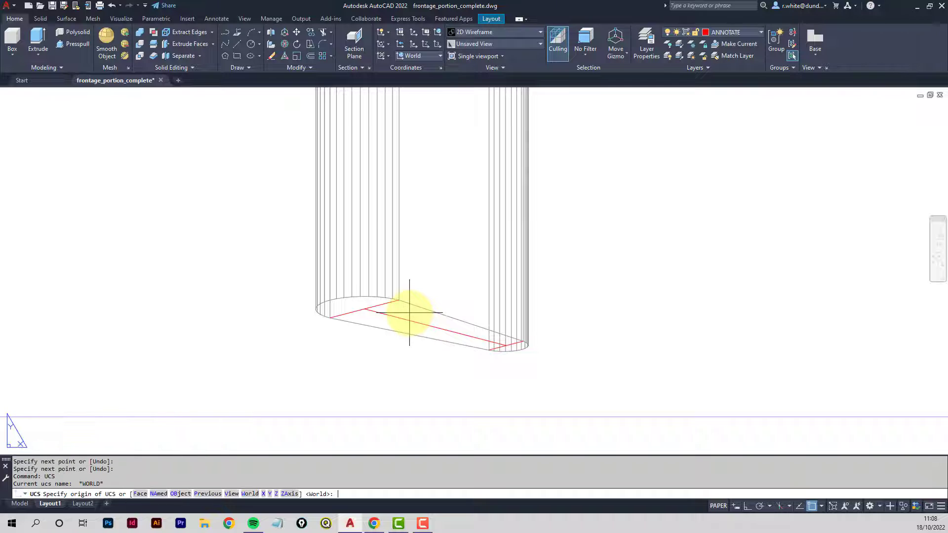
{"action": "left_click", "coordinate": [177, 493]}
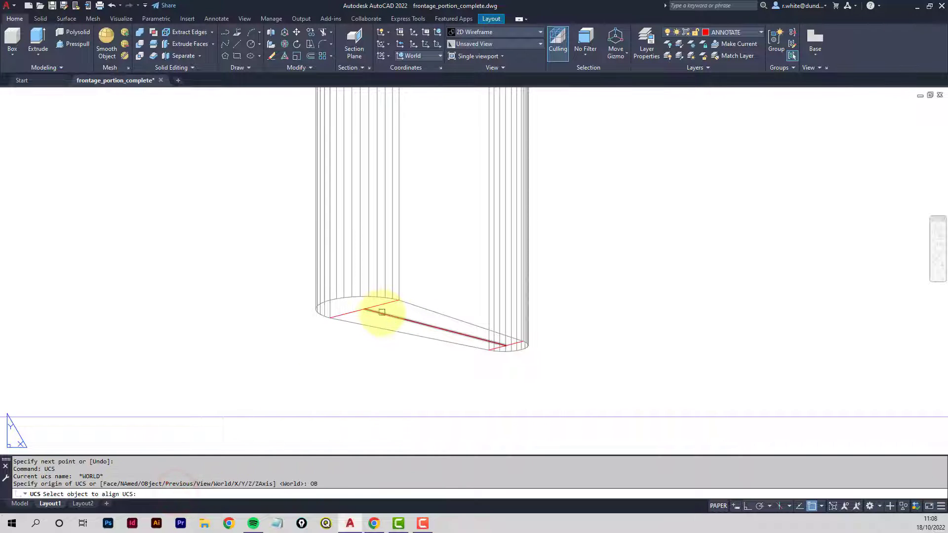
{"action": "left_click", "coordinate": [383, 314]}
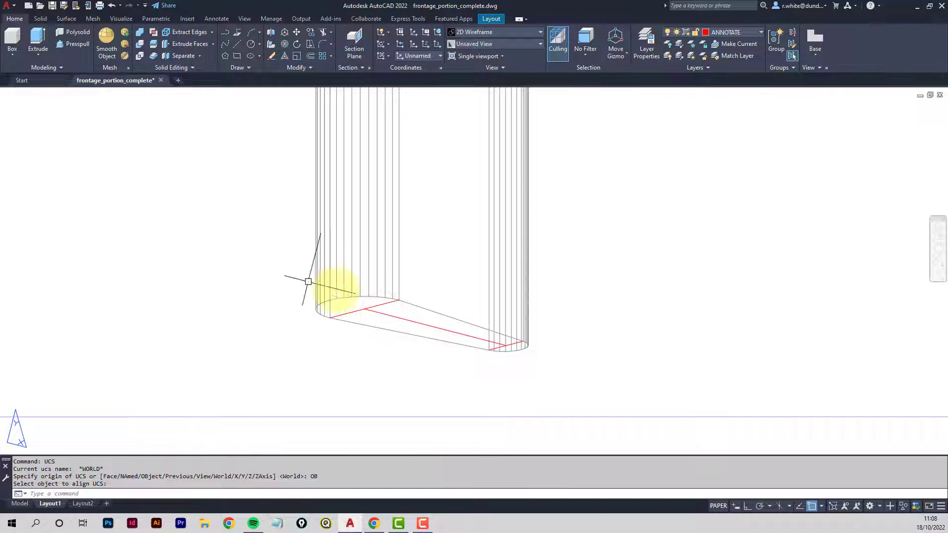
With Ortho on, stretch the wide end of the column base centreline back to the foot of the glazing grid's third vertical from the left
{"action": "left_click", "coordinate": [383, 315]}
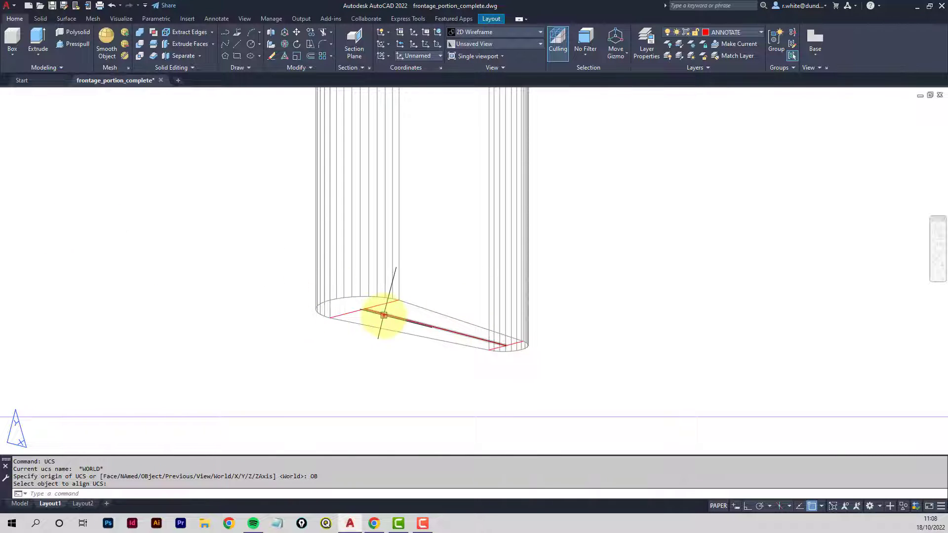
{"action": "left_click", "coordinate": [367, 310]}
{"action": "scroll", "coordinate": [278, 293], "scroll_direction": "down", "scroll_amount": 4}
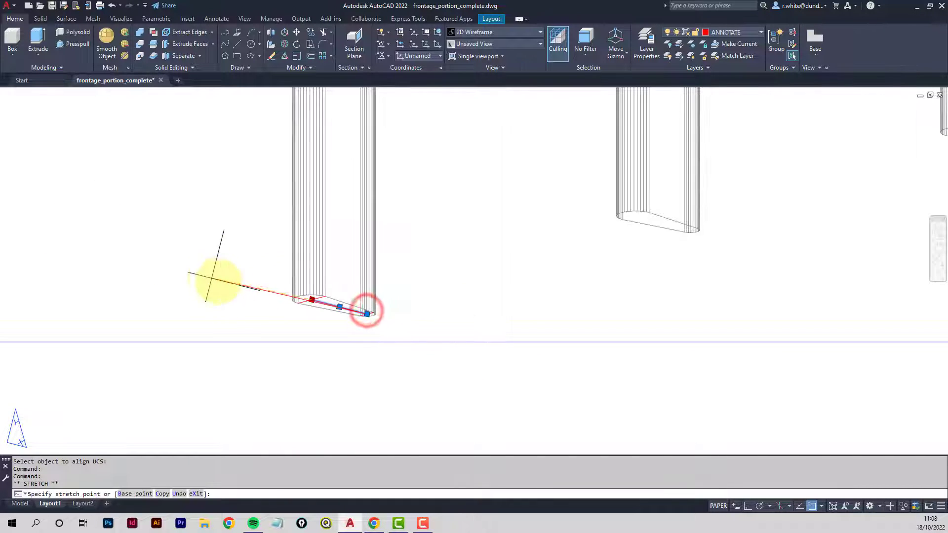
{"action": "middle_click_drag", "start_coordinate": [215, 280], "coordinate": [356, 341]}
{"action": "left_click", "coordinate": [748, 506]}
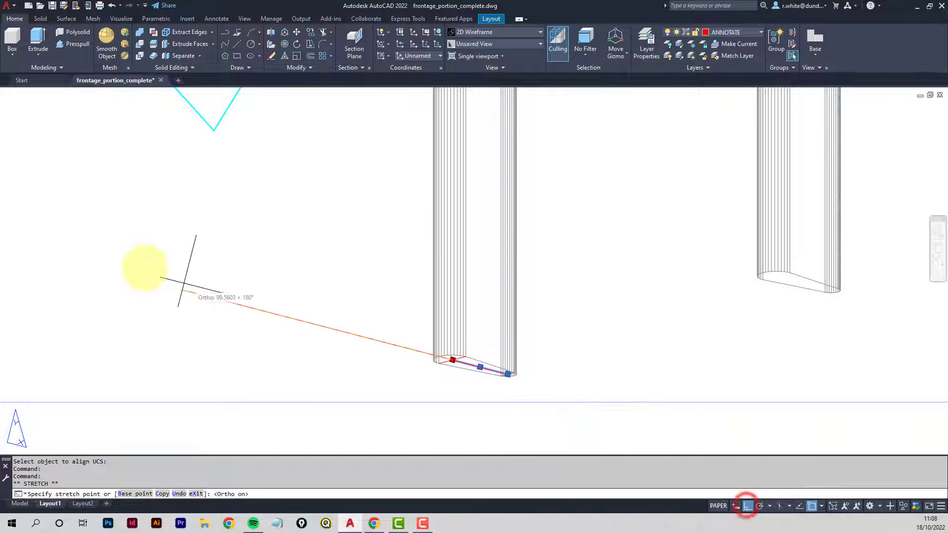
{"action": "scroll", "coordinate": [142, 269], "scroll_direction": "down", "scroll_amount": 3}
{"action": "middle_click_drag", "start_coordinate": [140, 266], "coordinate": [323, 320]}
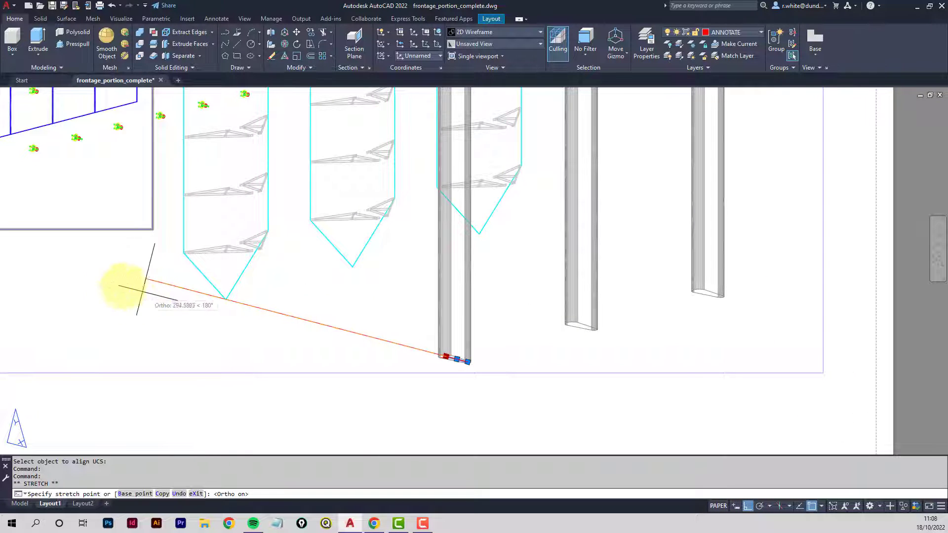
{"action": "middle_click_drag", "start_coordinate": [120, 288], "coordinate": [399, 365]}
{"action": "middle_click_drag", "start_coordinate": [36, 274], "coordinate": [206, 307]}
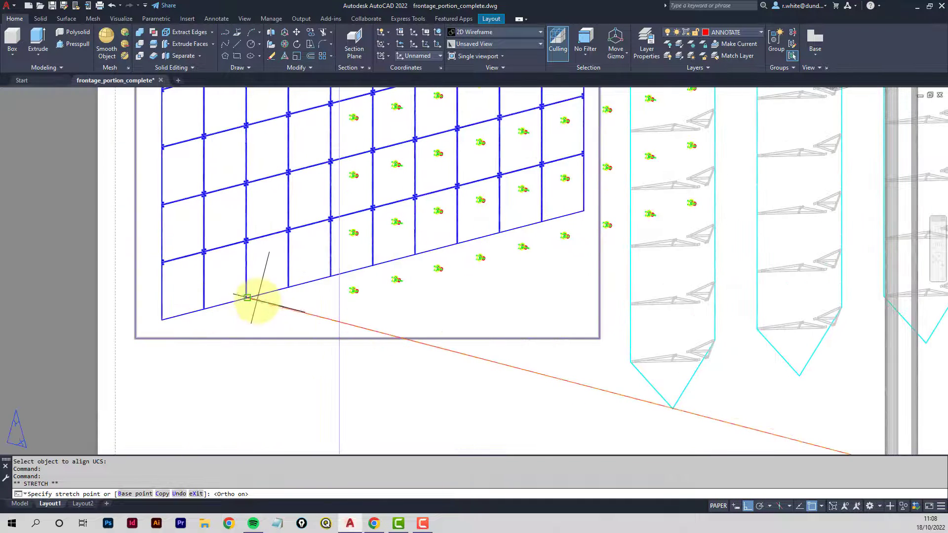
{"action": "scroll", "coordinate": [261, 303], "scroll_direction": "up", "scroll_amount": 4}
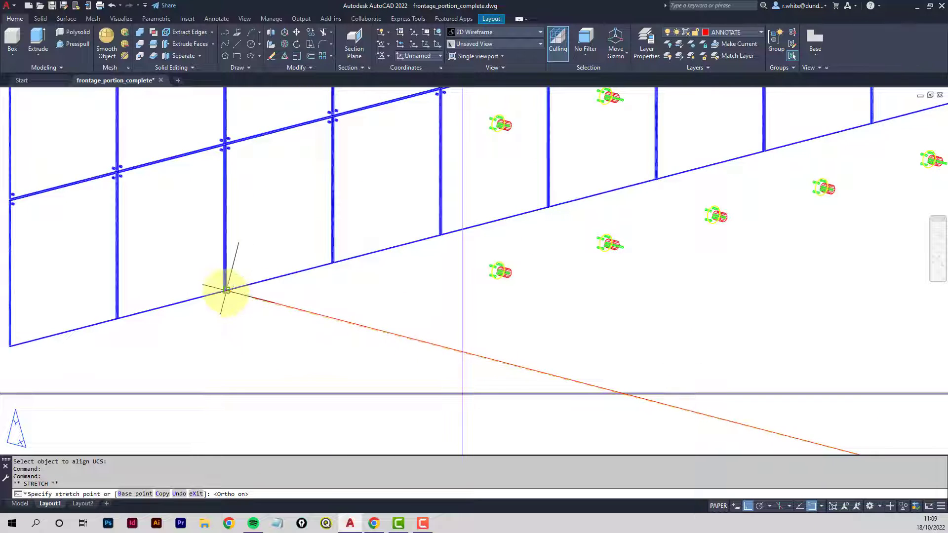
{"action": "scroll", "coordinate": [227, 290], "scroll_direction": "up", "scroll_amount": 6}
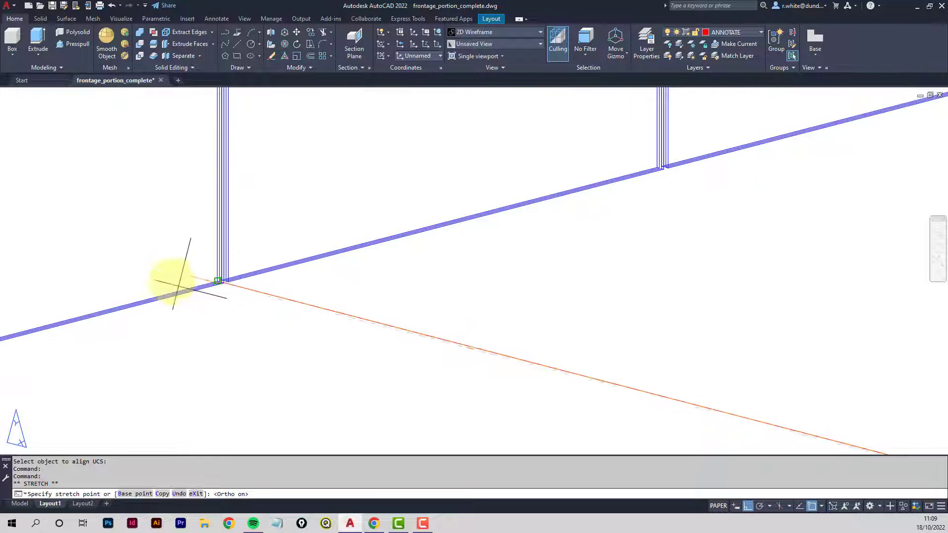
{"action": "left_click", "coordinate": [225, 285]}
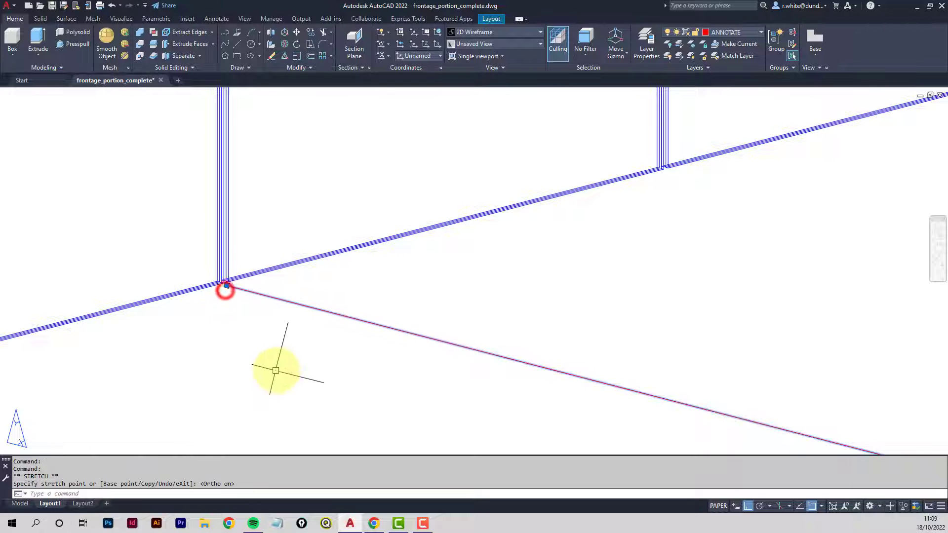
{"action": "key", "text": "Return"}
{"action": "scroll", "coordinate": [509, 380], "scroll_direction": "down", "scroll_amount": 6}
{"action": "middle_click_drag", "start_coordinate": [494, 348], "coordinate": [305, 200]}
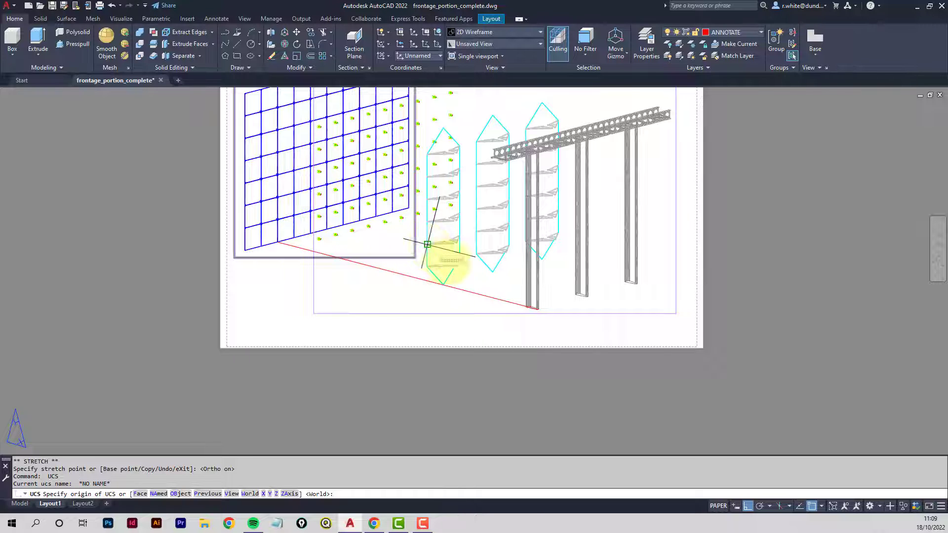
{"action": "key", "text": "Escape"}
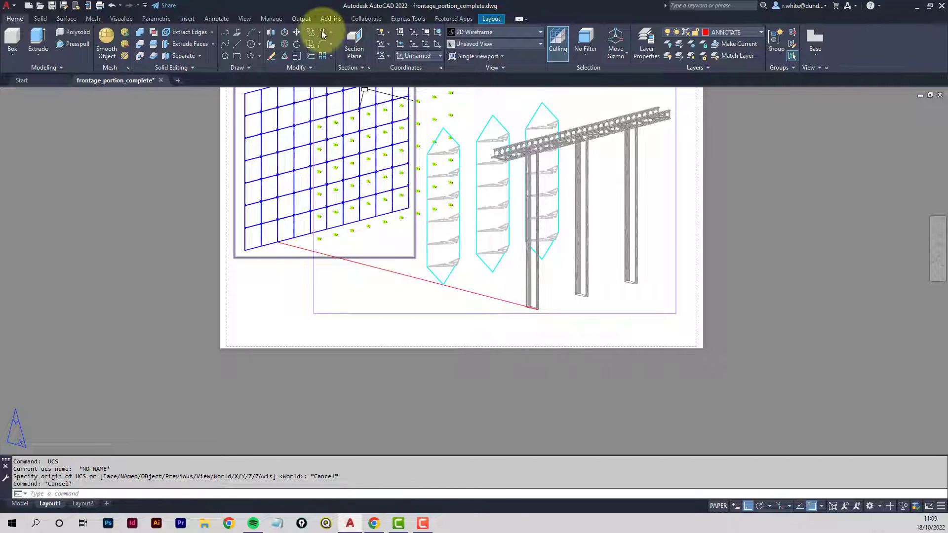
Pick up the red guide line with Move from its column-end endpoint and enable the Insertion object snap
{"action": "left_click", "coordinate": [297, 32]}
{"action": "left_click", "coordinate": [508, 302]}
{"action": "right_click", "coordinate": [508, 301]}
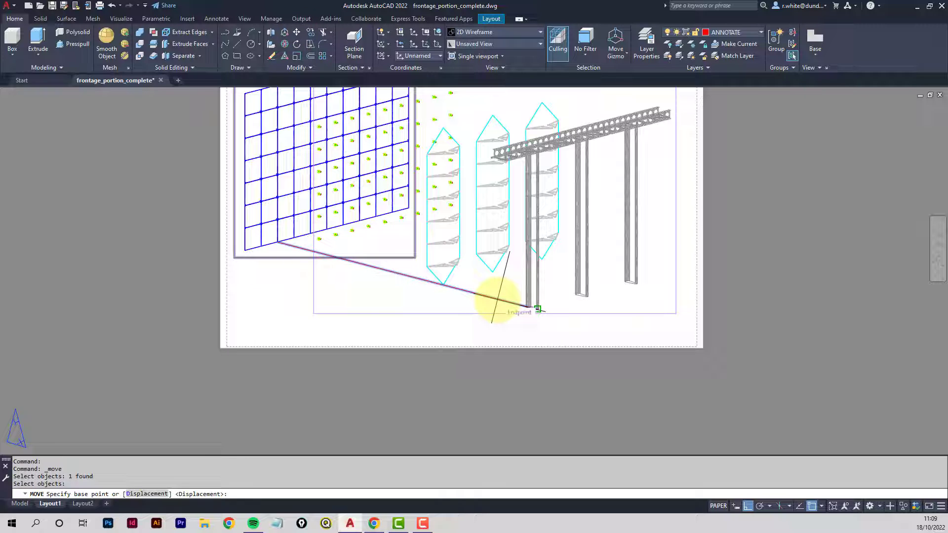
{"action": "left_click", "coordinate": [497, 300]}
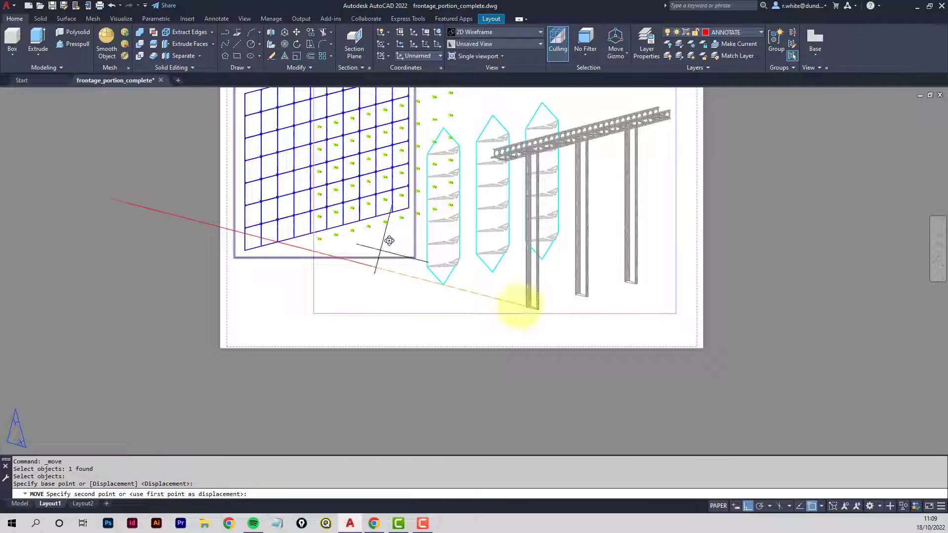
{"action": "left_click", "coordinate": [821, 507]}
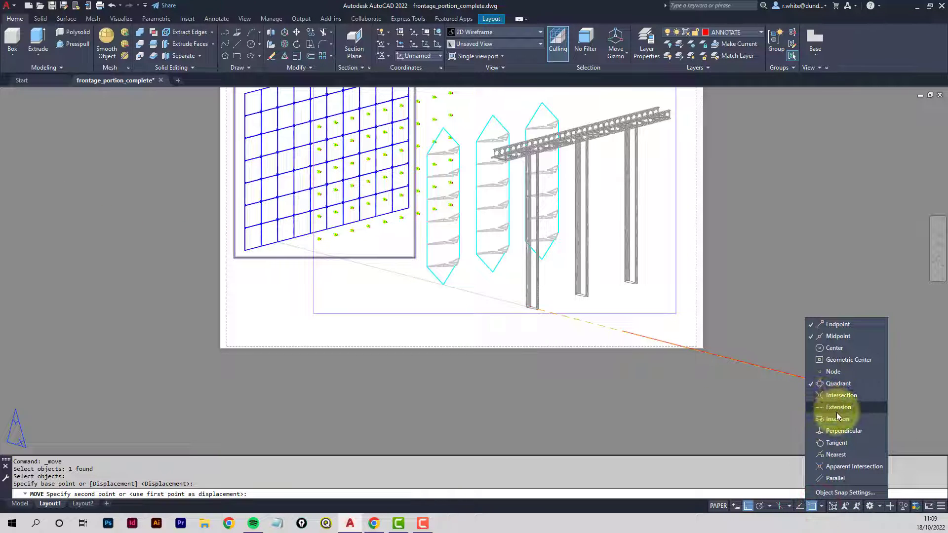
{"action": "left_click", "coordinate": [834, 419]}
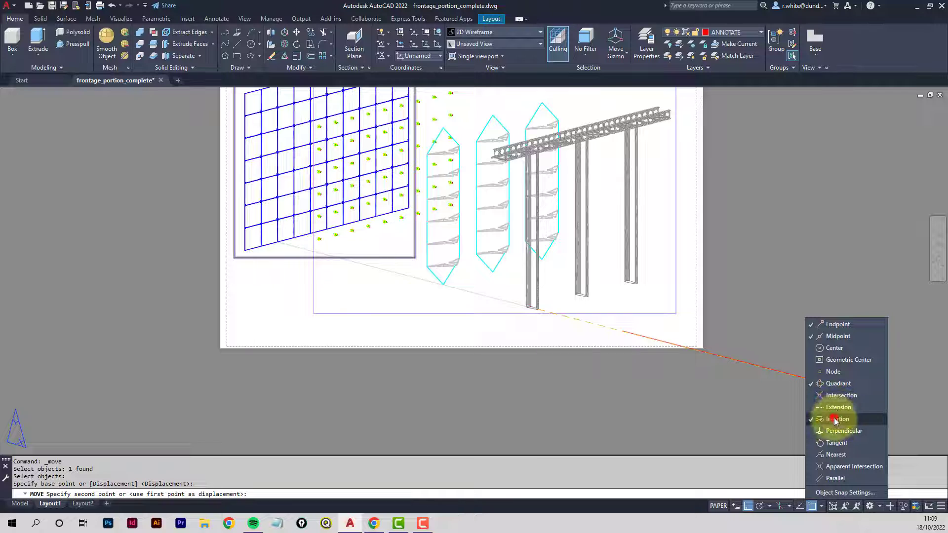
{"action": "left_click", "coordinate": [318, 242]}
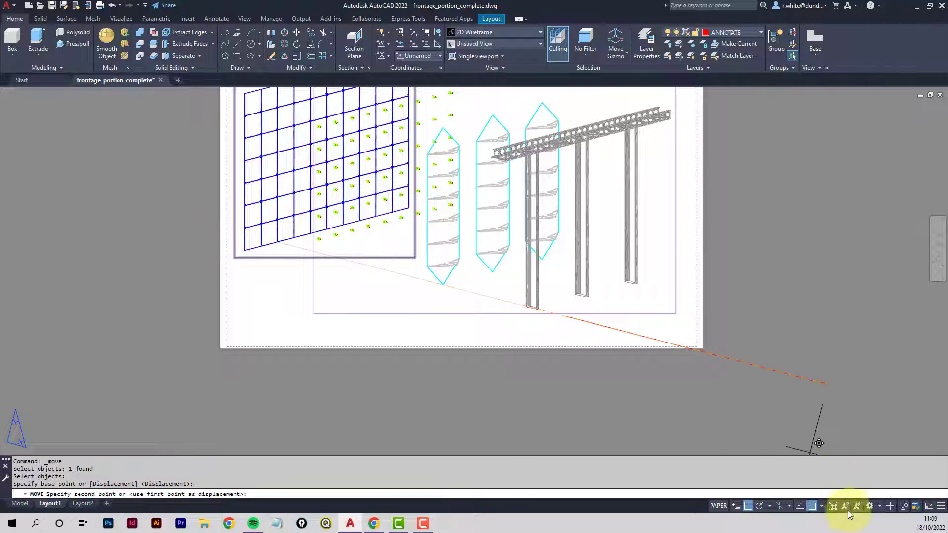
Disable the Quadrant, Midpoint and Endpoint snaps and place the line at the insertion point of the first column's second-lowest fitting
{"action": "left_click", "coordinate": [820, 506]}
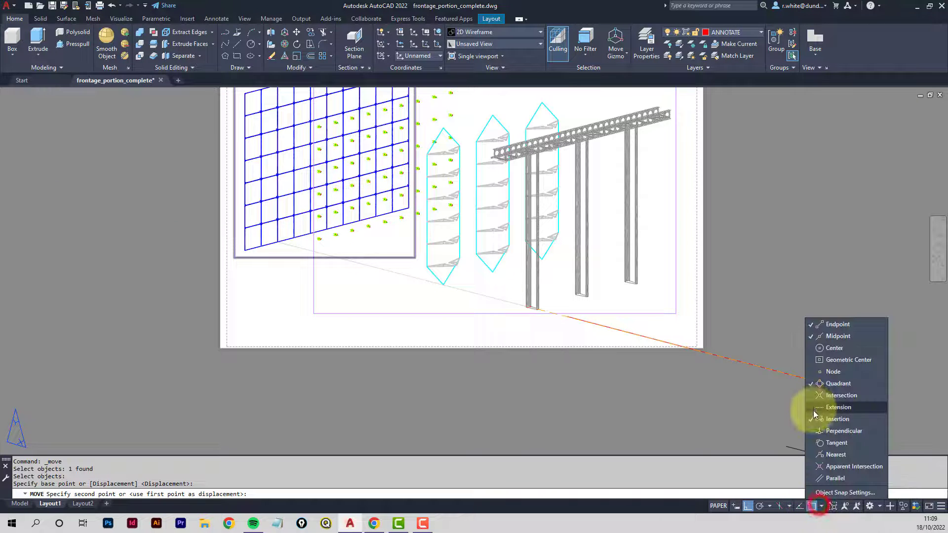
{"action": "left_click", "coordinate": [811, 384]}
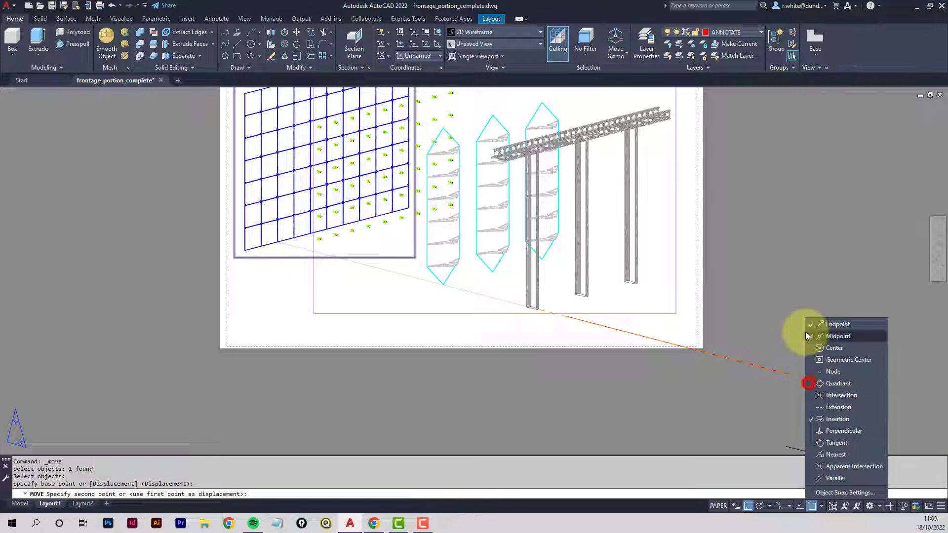
{"action": "left_click", "coordinate": [810, 336]}
{"action": "left_click", "coordinate": [810, 325]}
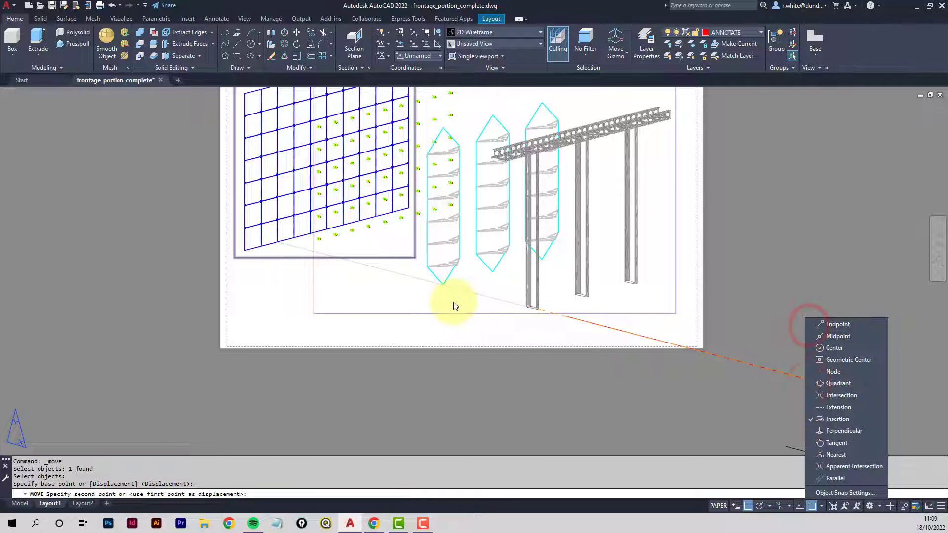
{"action": "left_click", "coordinate": [413, 290]}
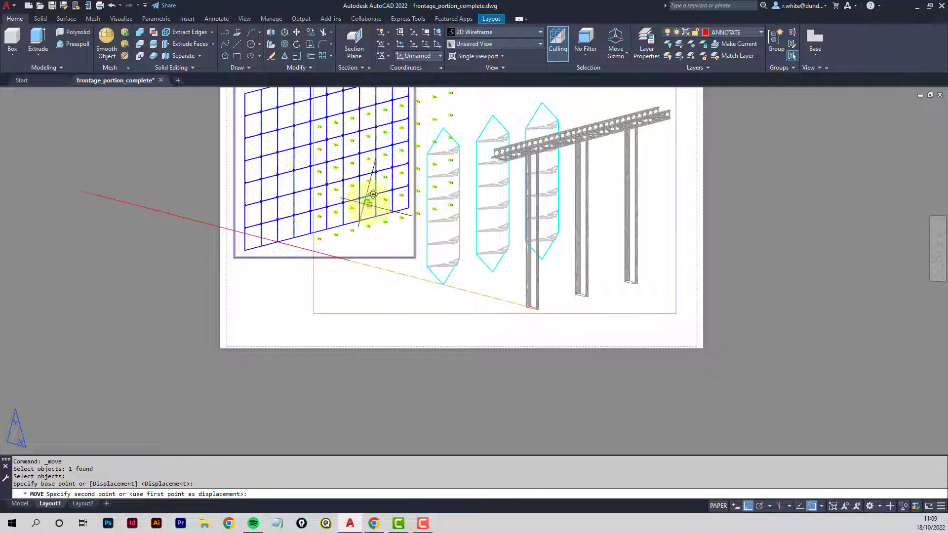
{"action": "left_click", "coordinate": [319, 217]}
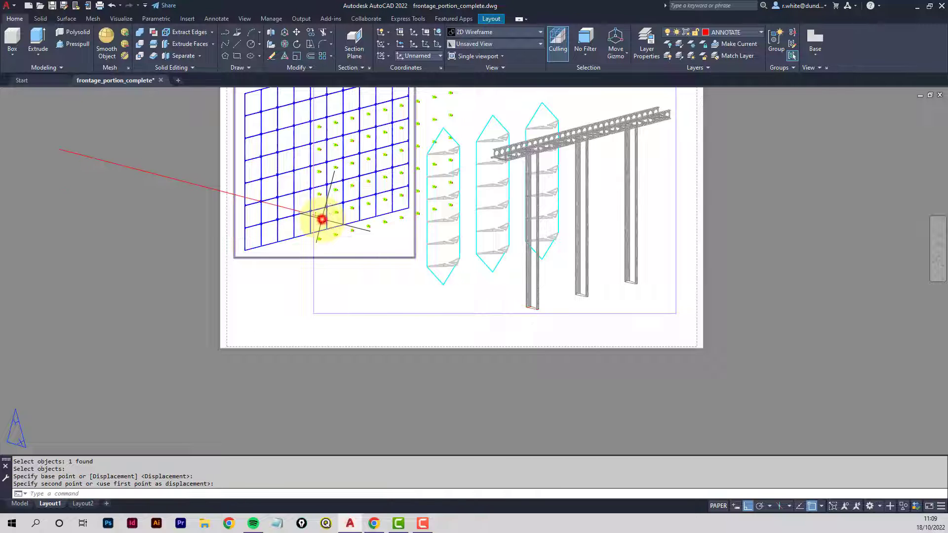
Stretch the guide line's end at the fitting forward to just short of the second-lowest truss tip on the first cyan frame
{"action": "scroll", "coordinate": [303, 212], "scroll_direction": "up", "scroll_amount": 4}
{"action": "middle_click_drag", "start_coordinate": [465, 204], "coordinate": [415, 282]}
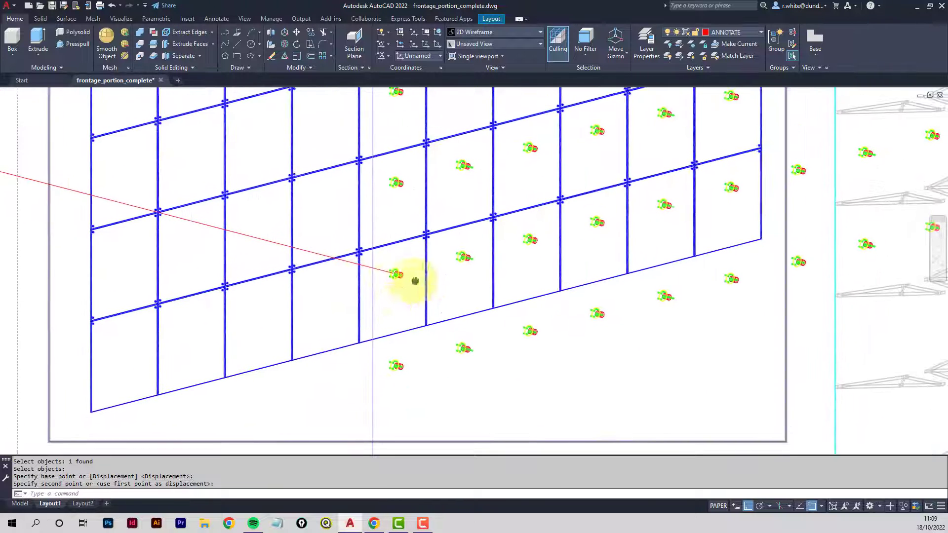
{"action": "left_click", "coordinate": [373, 268]}
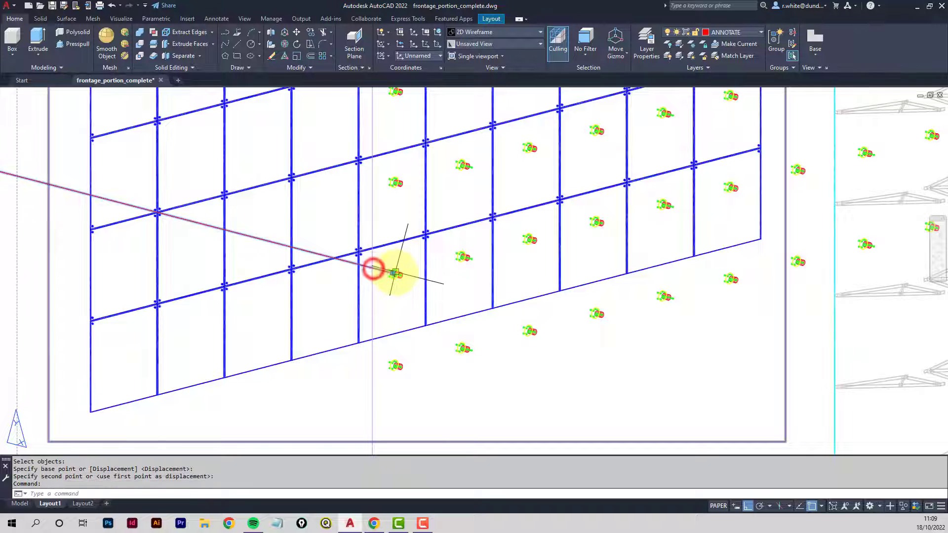
{"action": "left_click", "coordinate": [393, 273]}
{"action": "scroll", "coordinate": [571, 334], "scroll_direction": "down", "scroll_amount": 5}
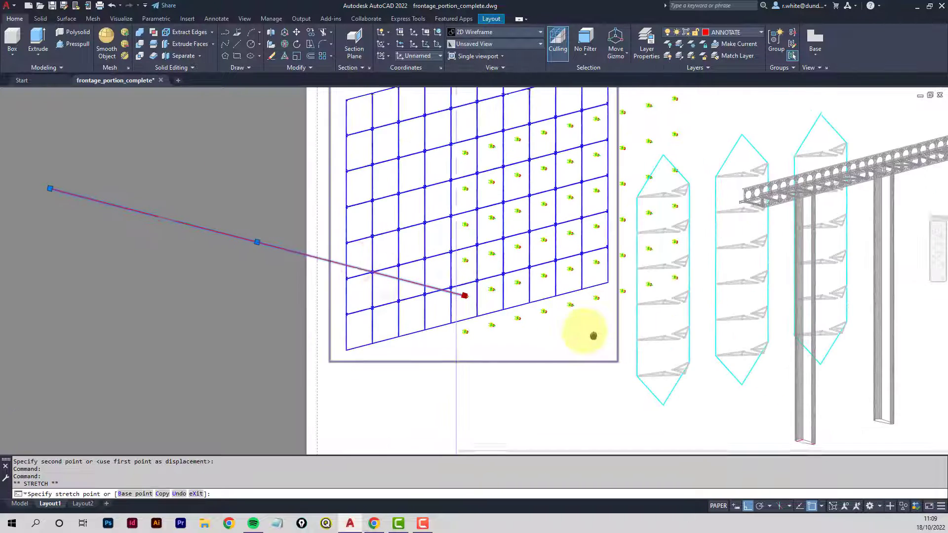
{"action": "scroll", "coordinate": [607, 335], "scroll_direction": "up", "scroll_amount": 5}
{"action": "scroll", "coordinate": [625, 340], "scroll_direction": "up", "scroll_amount": 4}
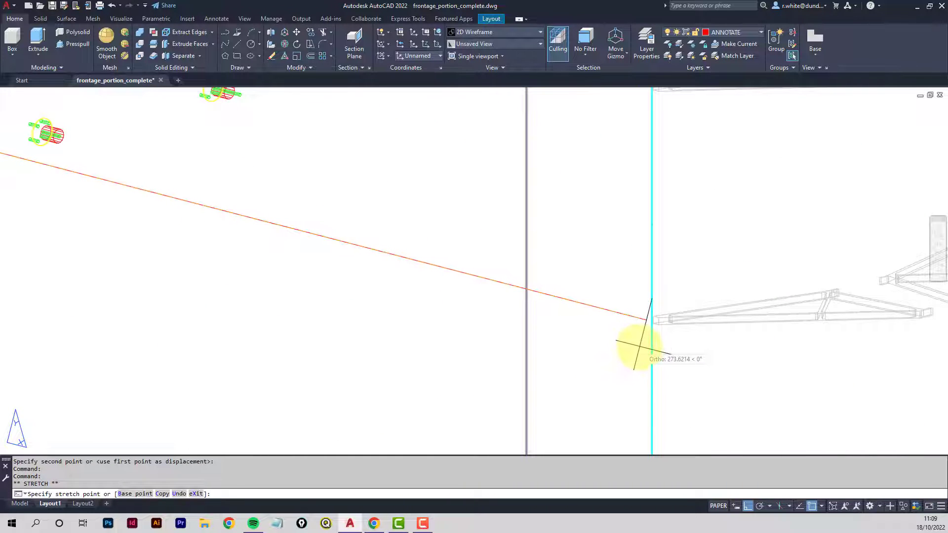
{"action": "left_click", "coordinate": [641, 344]}
{"action": "type", "text": "m"}
{"action": "key", "text": "Return"}
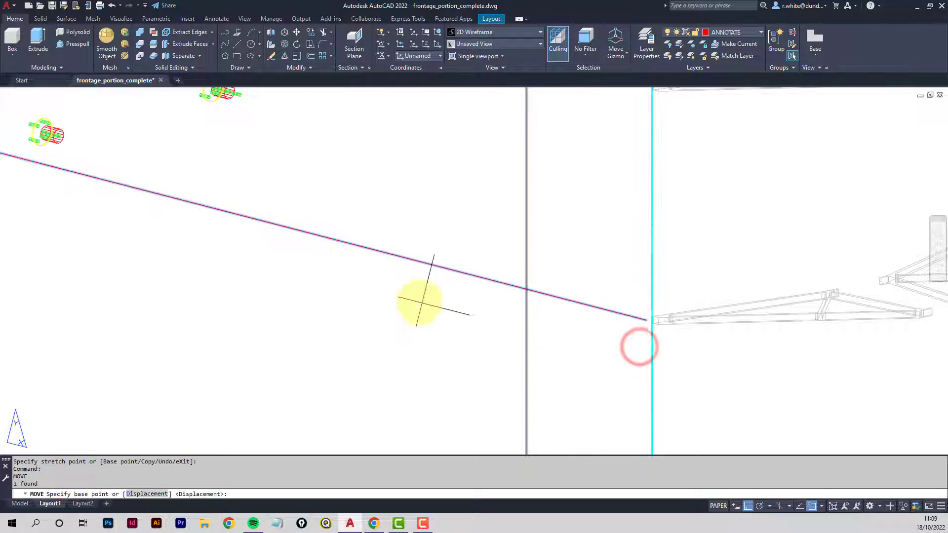
{"action": "scroll", "coordinate": [424, 303], "scroll_direction": "down", "scroll_amount": 4}
{"action": "middle_click_drag", "start_coordinate": [245, 266], "coordinate": [348, 279]}
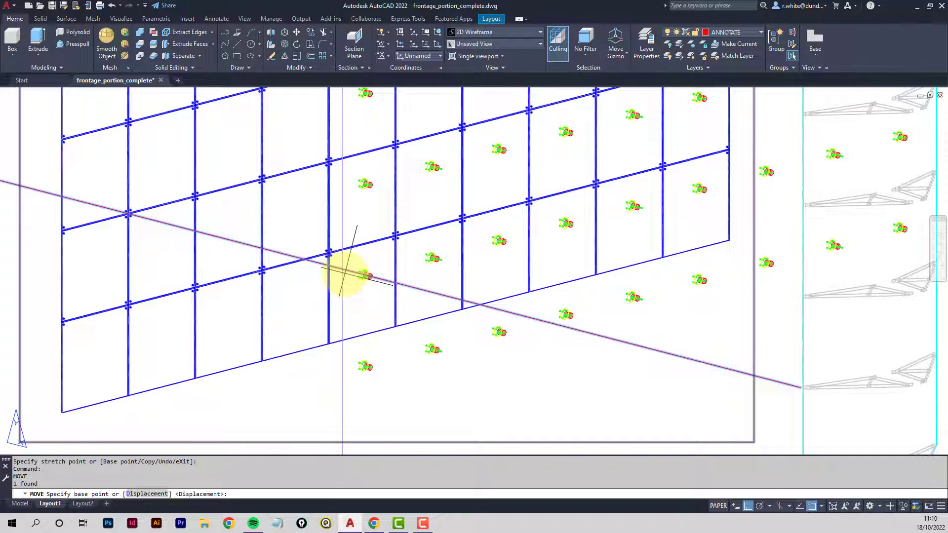
{"action": "scroll", "coordinate": [344, 273], "scroll_direction": "up", "scroll_amount": 8}
{"action": "key", "text": "Escape"}
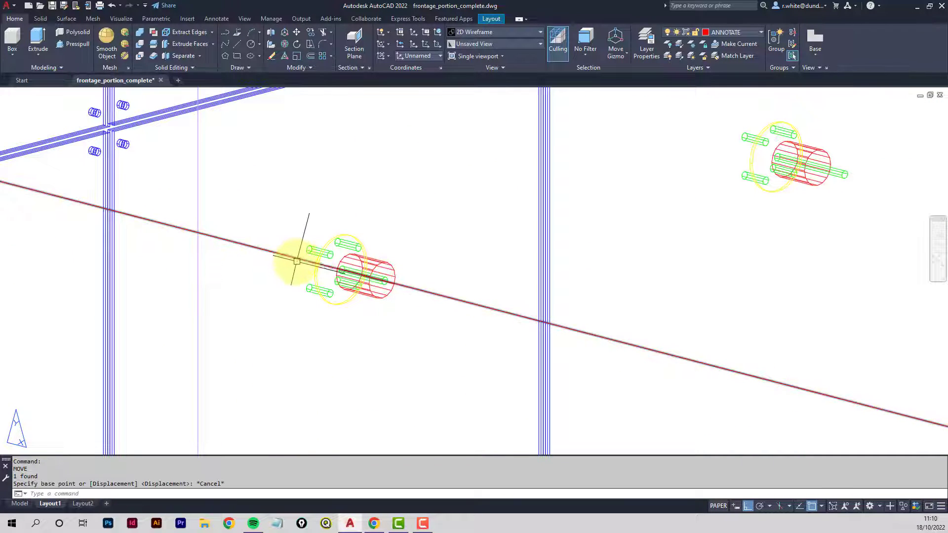
Break the guide line on both sides of the fitting to remove the portion passing through it
{"action": "type", "text": "br"}
{"action": "key", "text": "Return"}
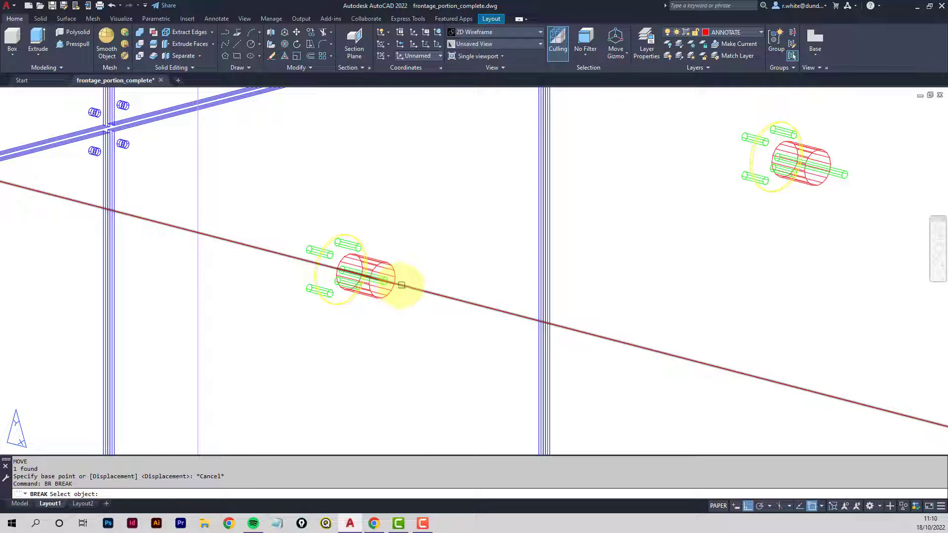
{"action": "left_click", "coordinate": [402, 285]}
{"action": "left_click", "coordinate": [293, 273]}
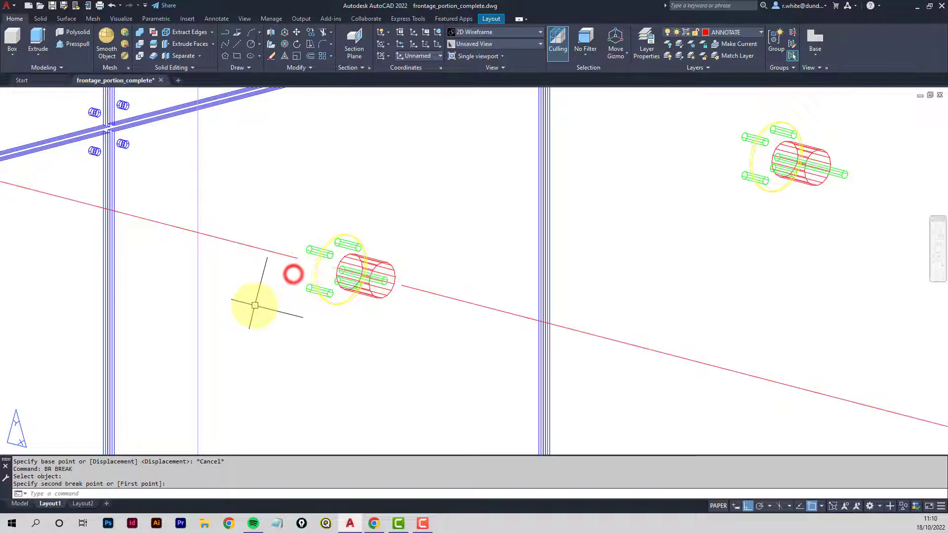
Break the guide line at the centre of the glazing cross joint behind the fitting and delete the surplus piece beyond it
{"action": "scroll", "coordinate": [194, 233], "scroll_direction": "down", "scroll_amount": 5}
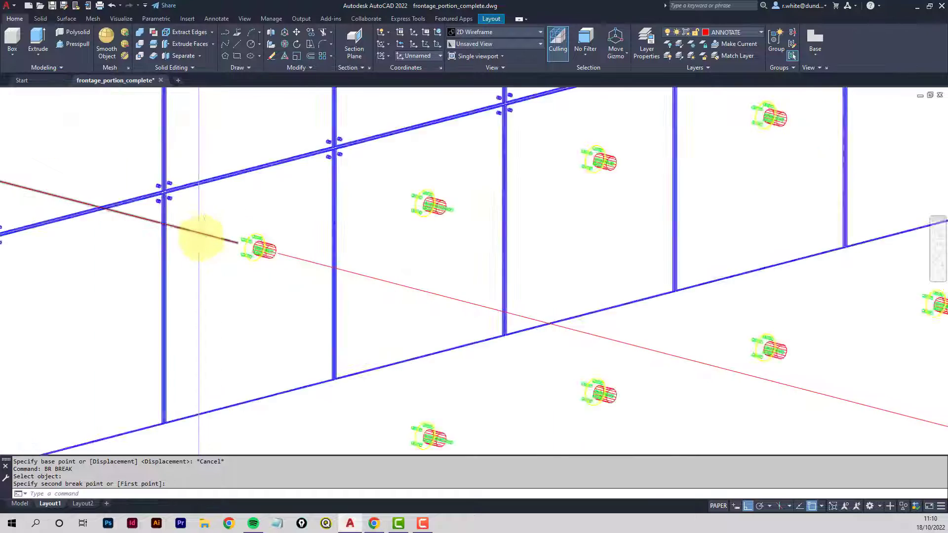
{"action": "middle_click_drag", "start_coordinate": [195, 233], "coordinate": [661, 315]}
{"action": "scroll", "coordinate": [410, 254], "scroll_direction": "up", "scroll_amount": 10}
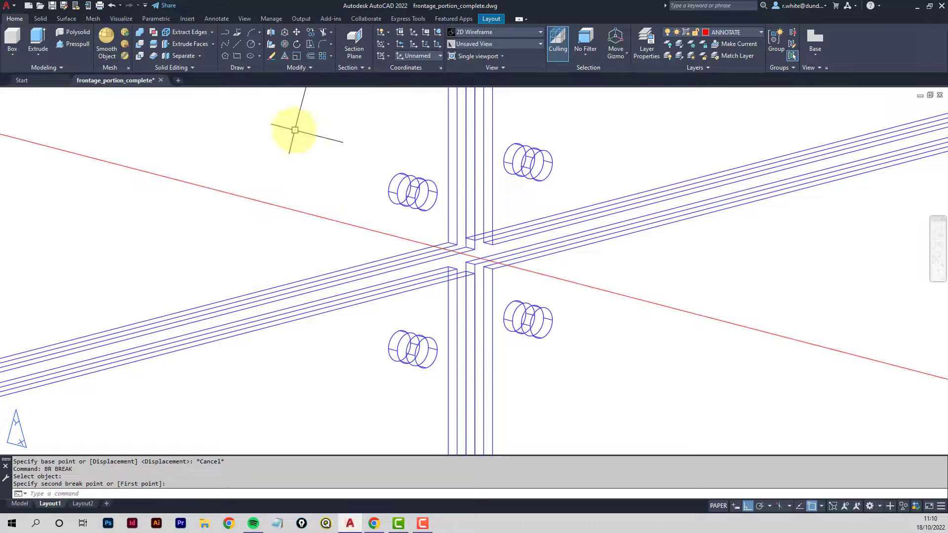
{"action": "key", "text": "Return"}
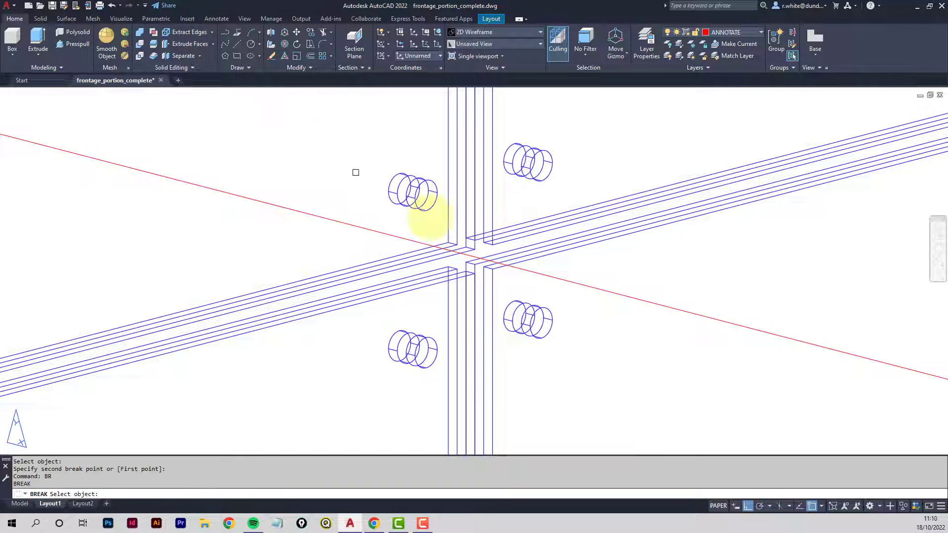
{"action": "left_click", "coordinate": [470, 256]}
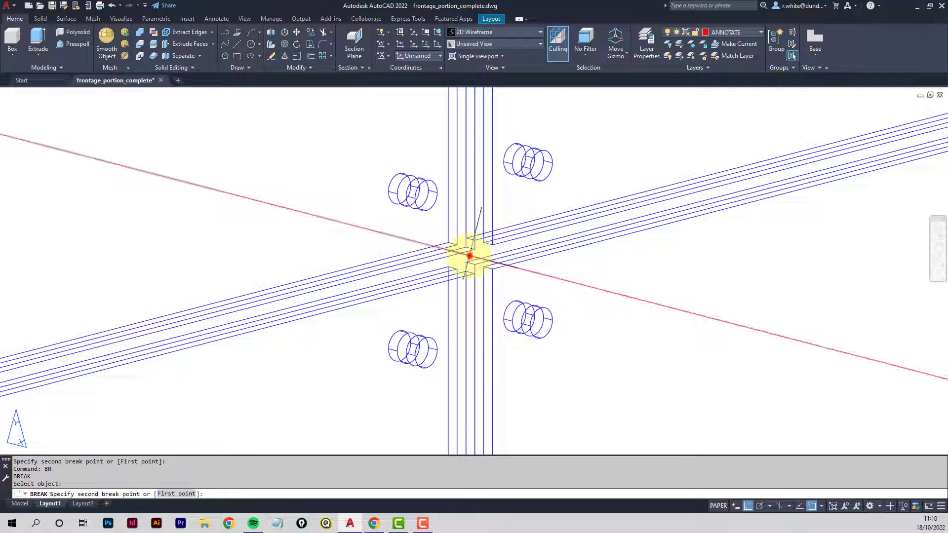
{"action": "left_click", "coordinate": [254, 230]}
{"action": "left_click", "coordinate": [182, 180]}
{"action": "key", "text": "Delete"}
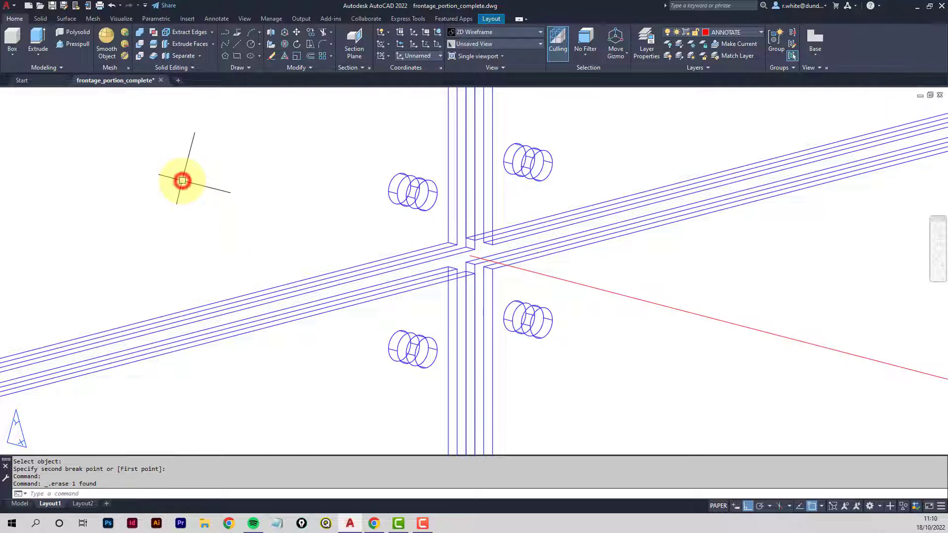
{"action": "scroll", "coordinate": [182, 180], "scroll_direction": "down", "scroll_amount": 6}
{"action": "middle_click_drag", "start_coordinate": [438, 269], "coordinate": [321, 252]}
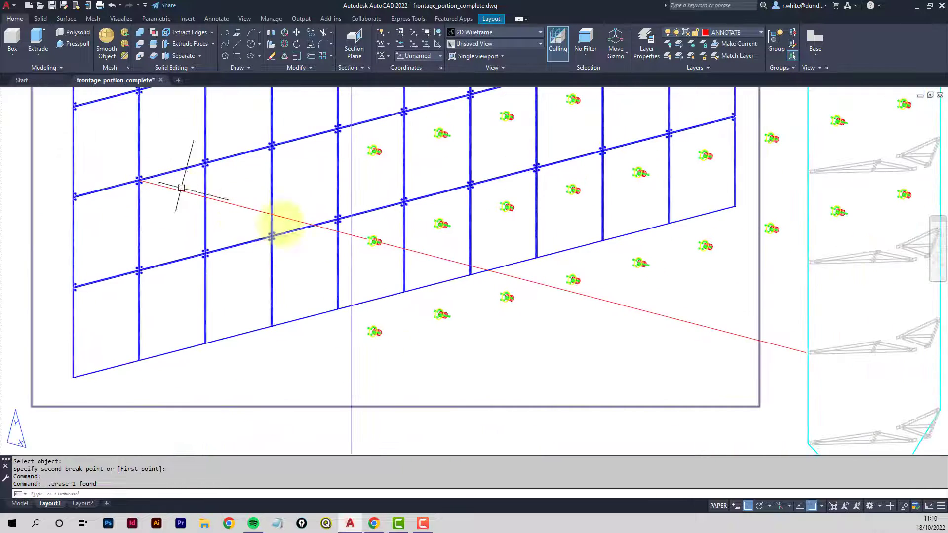
Load the DASHED2 linetype from acadiso.lin while choosing a linetype for the ANNOTATE layer
{"action": "scroll", "coordinate": [695, 335], "scroll_direction": "down", "scroll_amount": 4}
{"action": "middle_click_drag", "start_coordinate": [660, 335], "coordinate": [518, 312]}
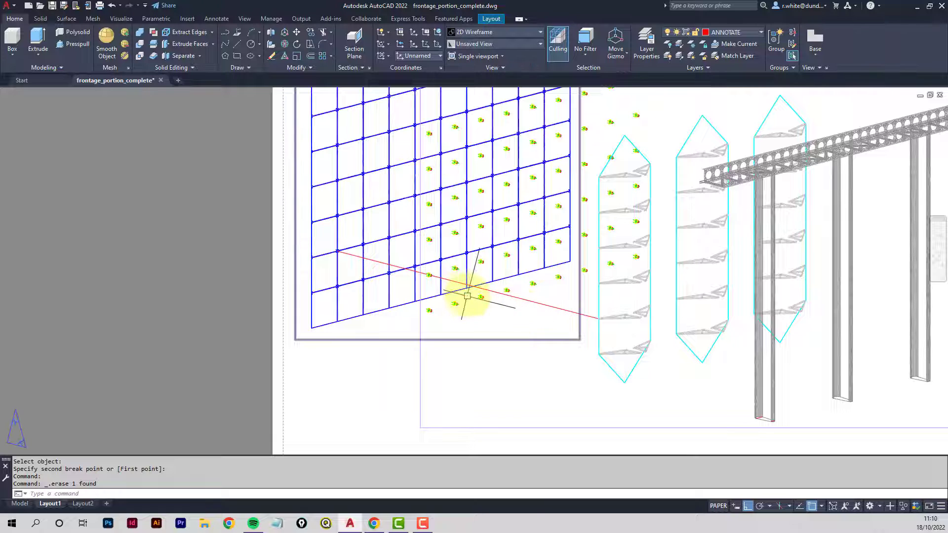
{"action": "left_click", "coordinate": [644, 45]}
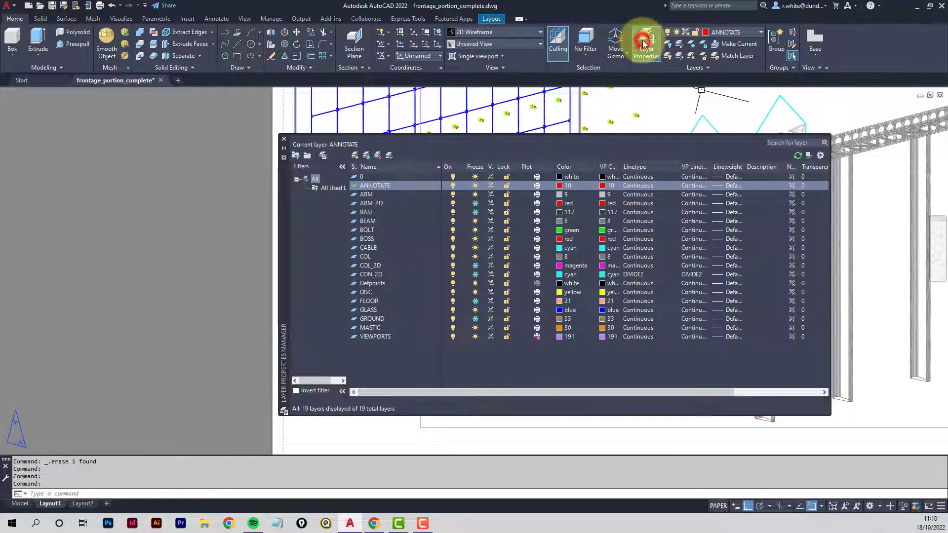
{"action": "left_click", "coordinate": [638, 185]}
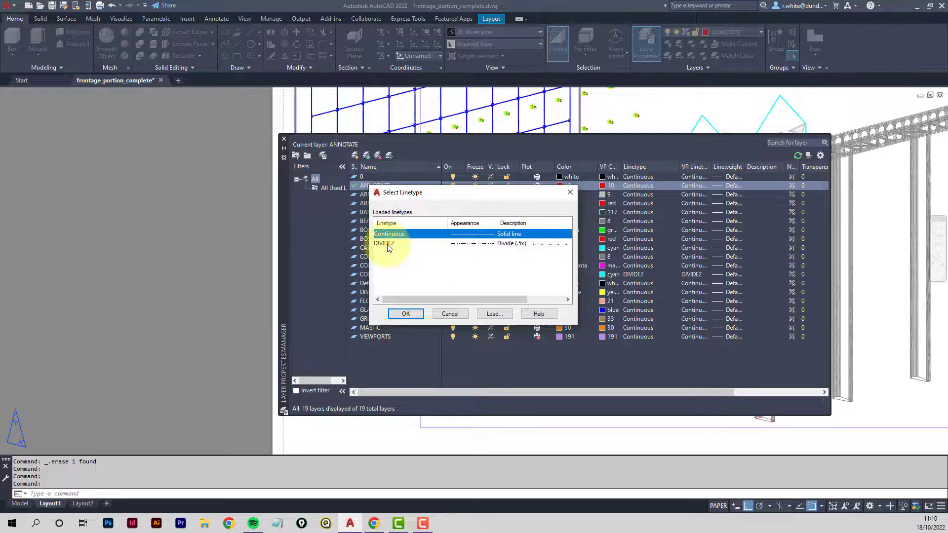
{"action": "left_click", "coordinate": [488, 314]}
{"action": "left_click", "coordinate": [570, 293]}
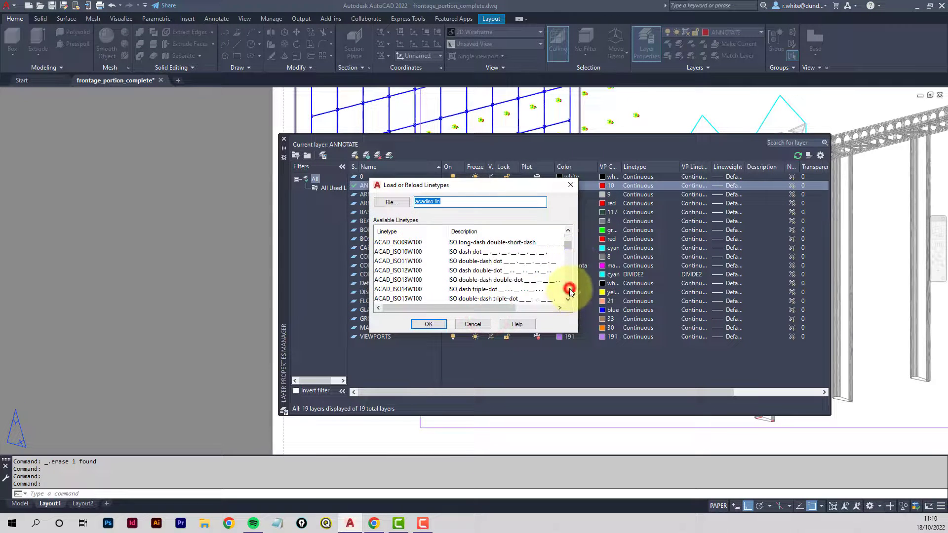
{"action": "left_click", "coordinate": [570, 293]}
{"action": "left_click", "coordinate": [570, 292]}
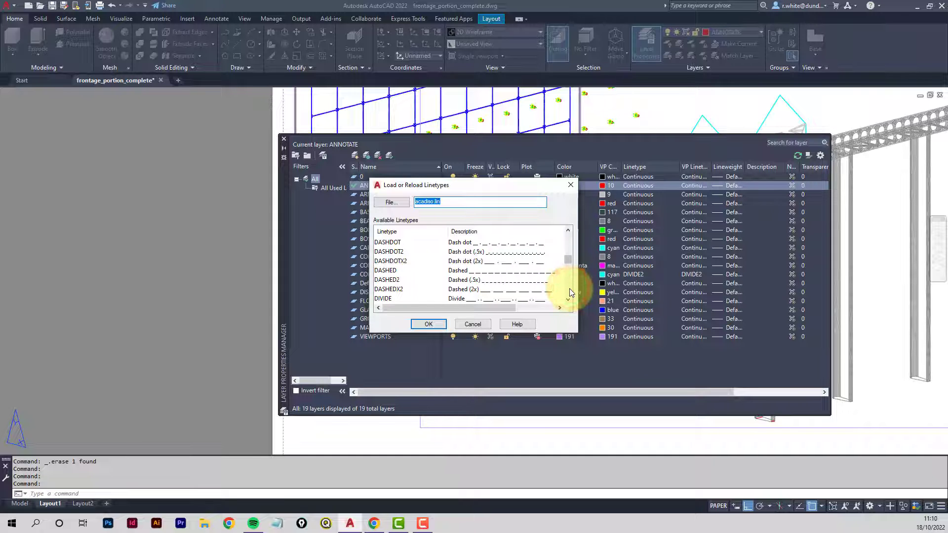
{"action": "left_click_drag", "start_coordinate": [468, 191], "coordinate": [482, 228]}
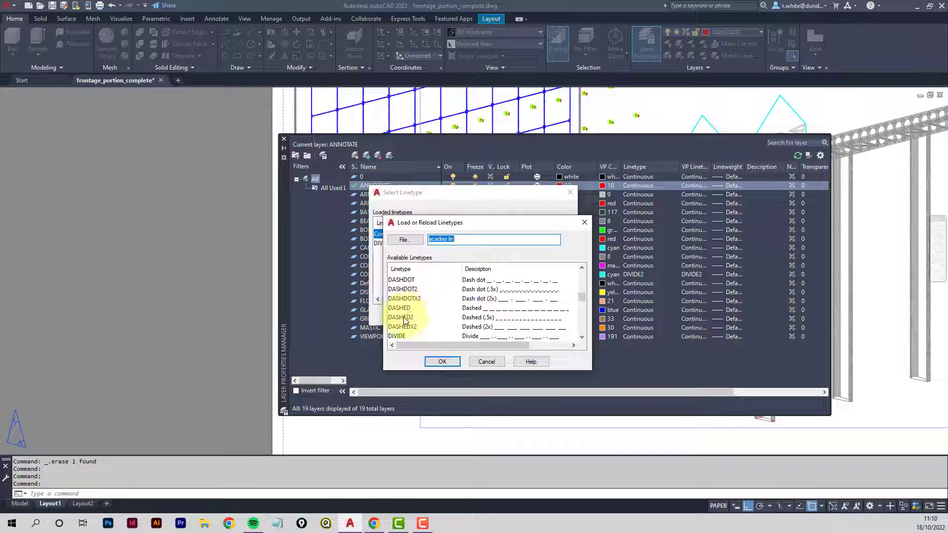
{"action": "left_click", "coordinate": [441, 362]}
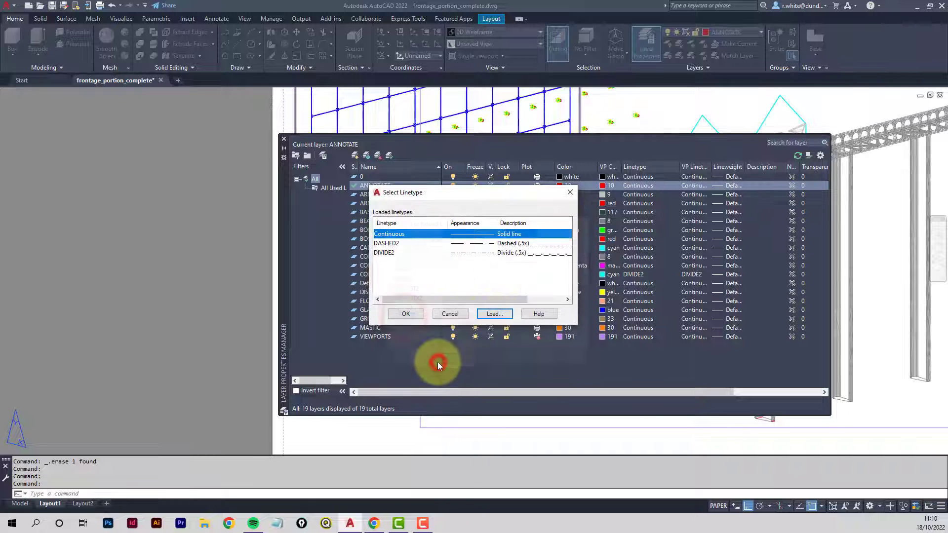
Assign the DASHED2 linetype to the ANNOTATE layer and close the layer manager
{"action": "left_click", "coordinate": [383, 244]}
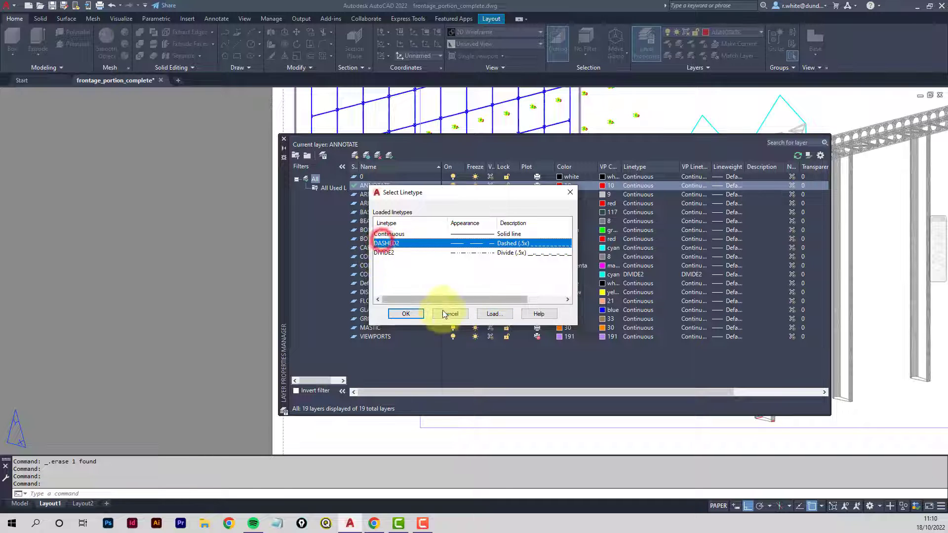
{"action": "left_click", "coordinate": [408, 315]}
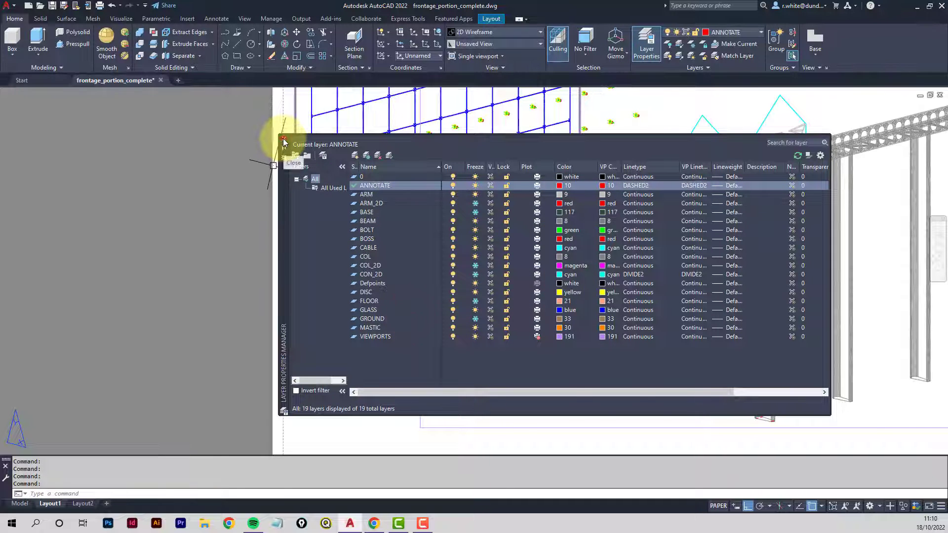
{"action": "left_click", "coordinate": [284, 142]}
Set the global linetype scale factor (LTSCALE) to 1.5 for the dashed guide lines
{"action": "scroll", "coordinate": [433, 278], "scroll_direction": "up", "scroll_amount": 2}
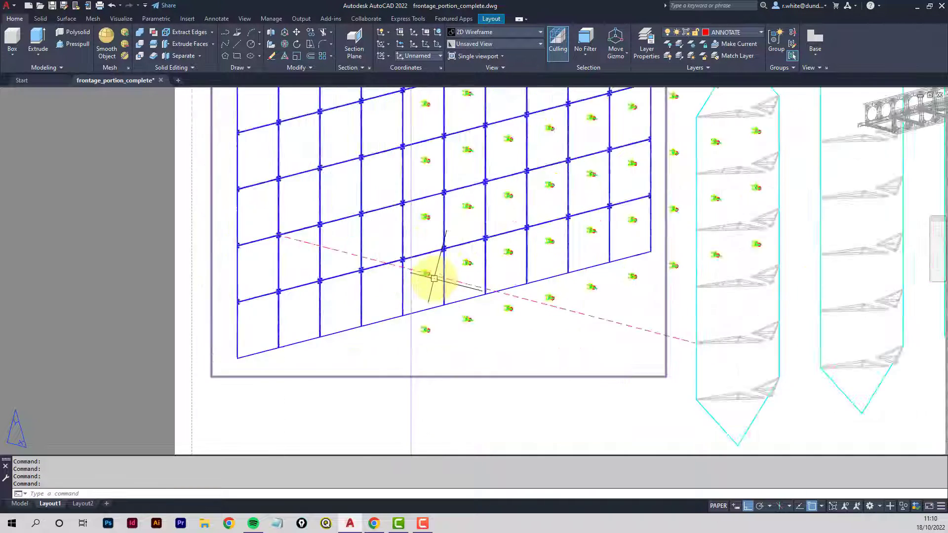
{"action": "scroll", "coordinate": [434, 279], "scroll_direction": "up", "scroll_amount": 3}
{"action": "scroll", "coordinate": [439, 289], "scroll_direction": "up", "scroll_amount": 2}
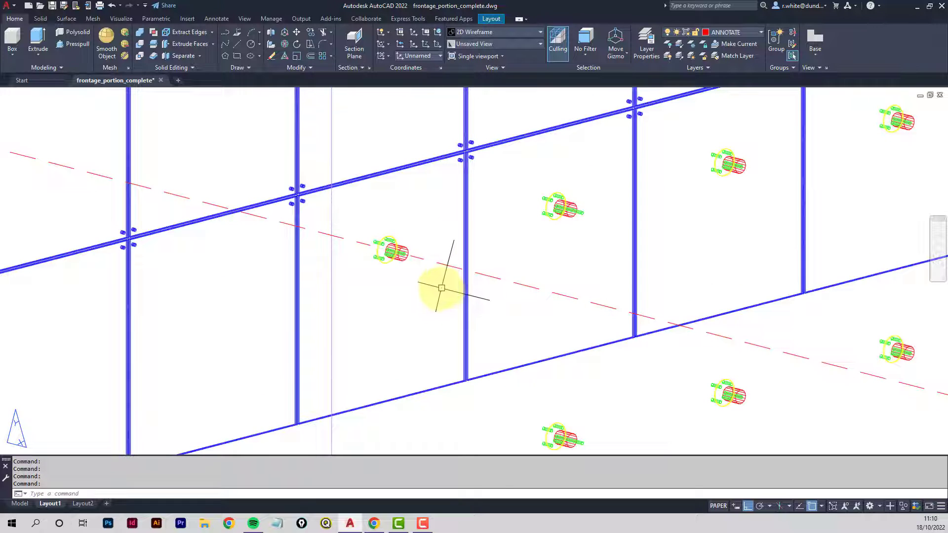
{"action": "type", "text": "LT"}
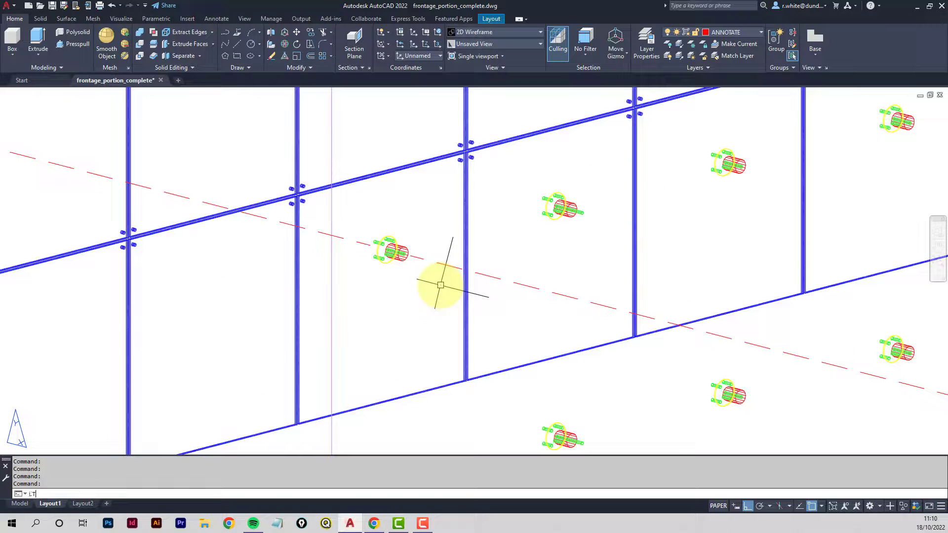
{"action": "type", "text": "S"}
{"action": "key", "text": "Return"}
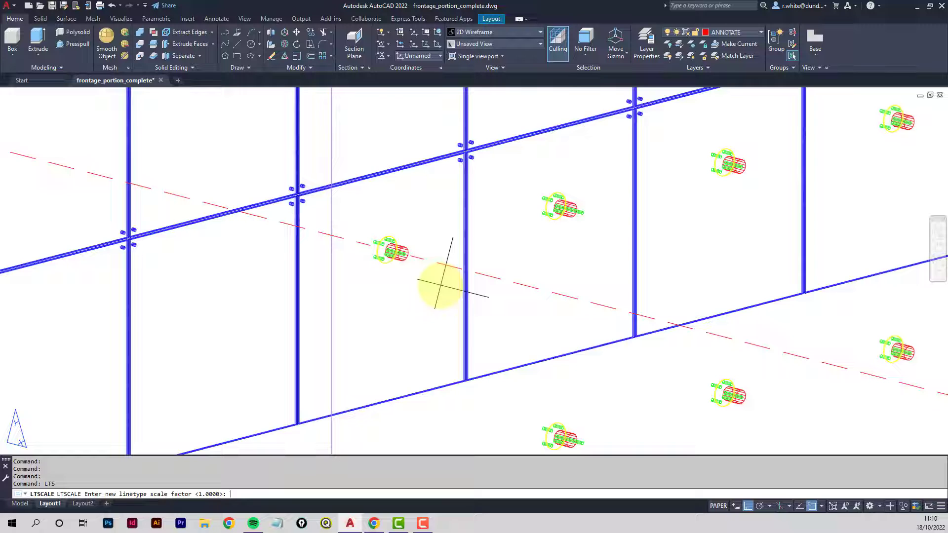
{"action": "type", "text": "1.5"}
{"action": "key", "text": "Return"}
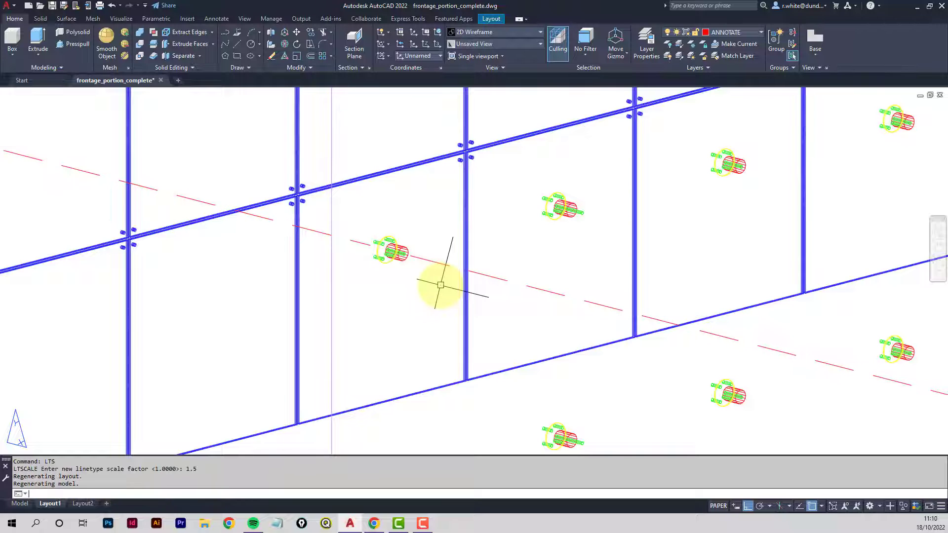
{"action": "scroll", "coordinate": [440, 285], "scroll_direction": "down", "scroll_amount": 5}
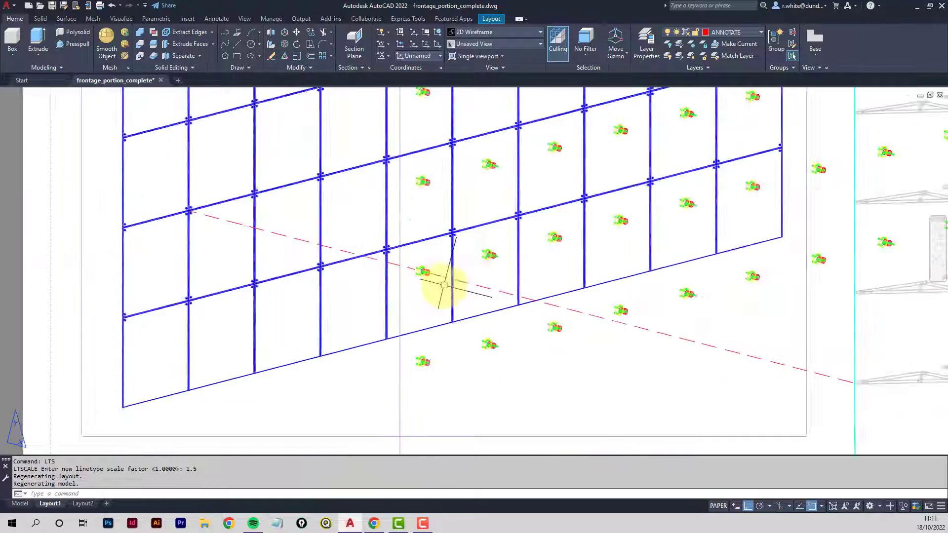
{"action": "scroll", "coordinate": [528, 280], "scroll_direction": "up", "scroll_amount": 1}
{"action": "key", "text": "Escape"}
{"action": "key", "text": "Escape"}
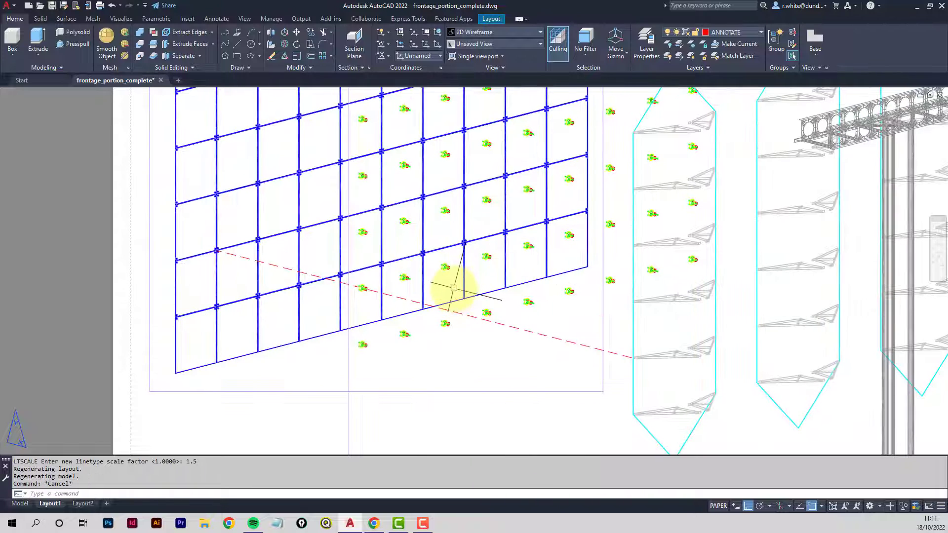
Copy both guide line pieces from the first column's second-lowest fitting to the matching fittings in the next two columns
{"action": "left_click", "coordinate": [310, 32]}
{"action": "left_click", "coordinate": [280, 266]}
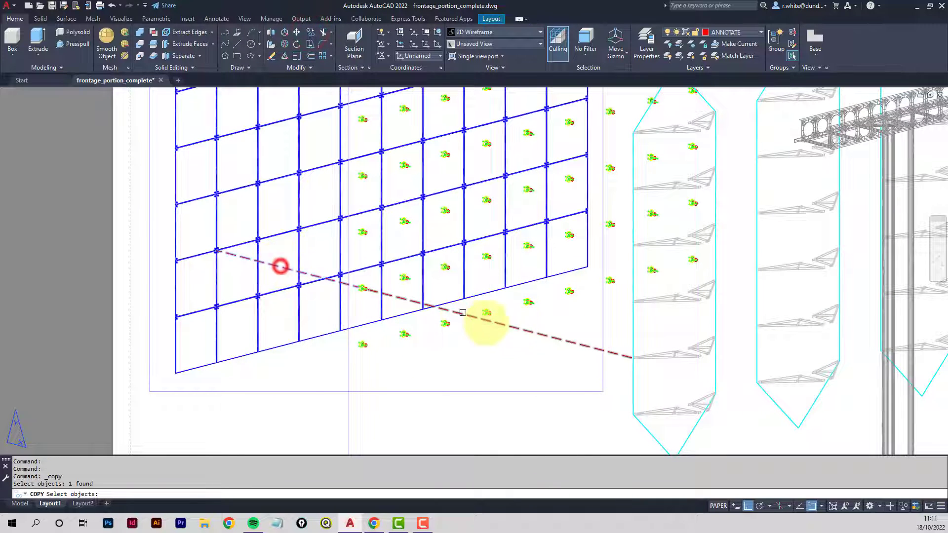
{"action": "left_click", "coordinate": [523, 328]}
{"action": "key", "text": "Return"}
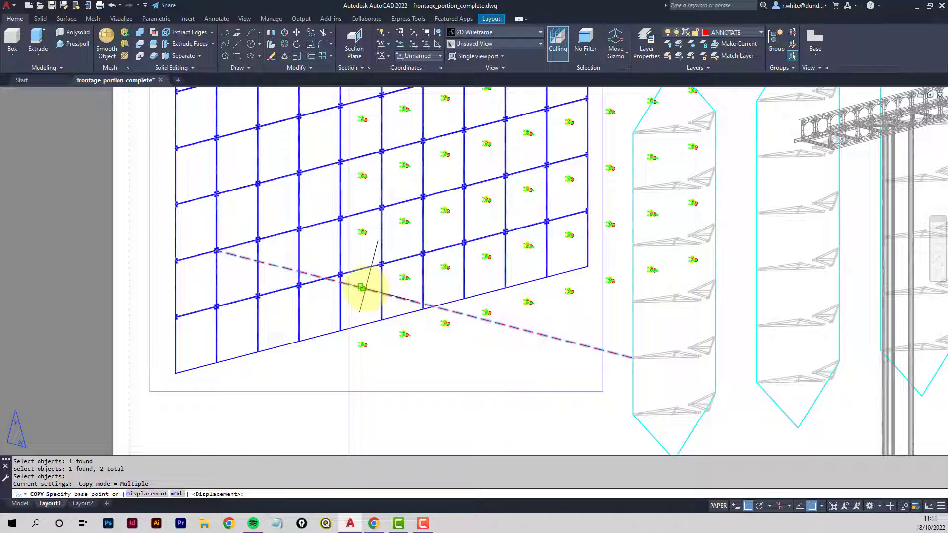
{"action": "scroll", "coordinate": [362, 287], "scroll_direction": "up", "scroll_amount": 2}
{"action": "left_click", "coordinate": [362, 289]}
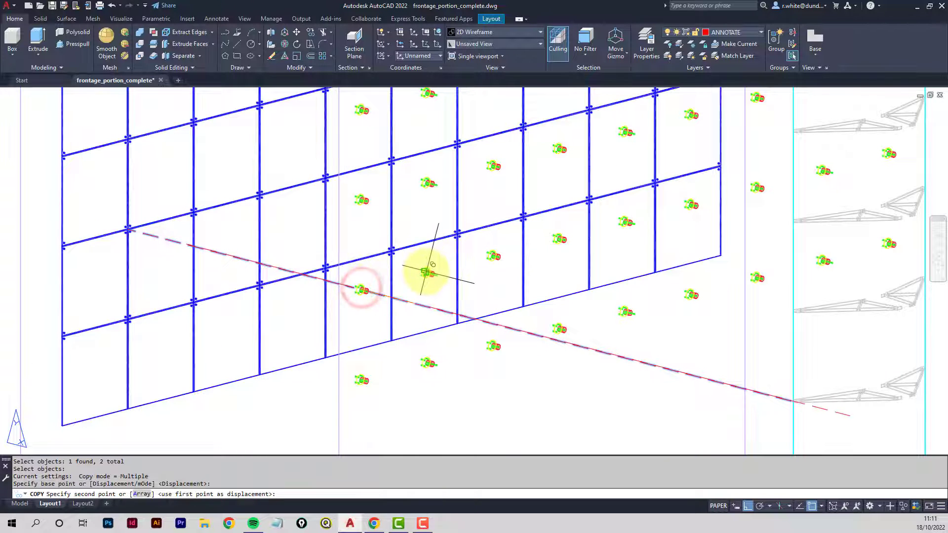
{"action": "left_click", "coordinate": [426, 272]}
{"action": "left_click", "coordinate": [494, 254]}
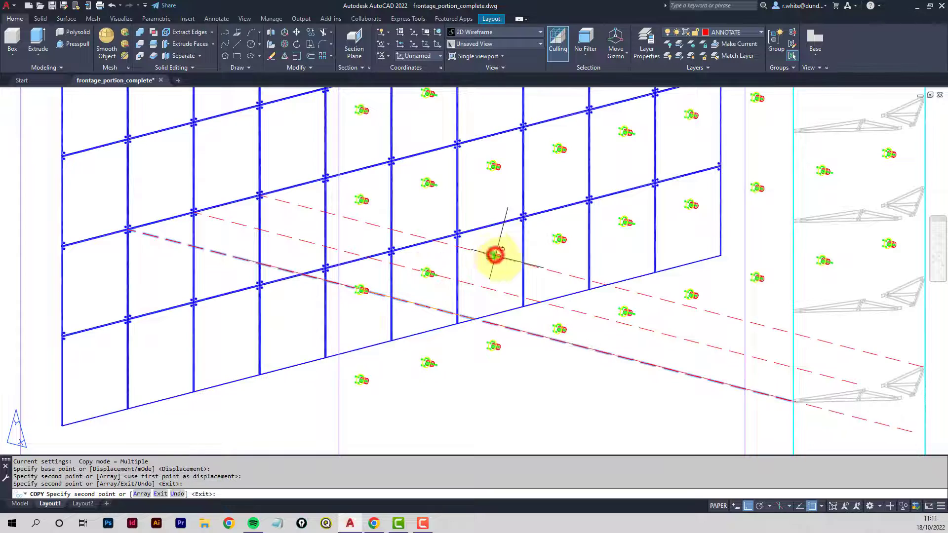
{"action": "scroll", "coordinate": [531, 285], "scroll_direction": "down", "scroll_amount": 2}
{"action": "middle_click_drag", "start_coordinate": [581, 290], "coordinate": [323, 234]}
{"action": "key", "text": "Return"}
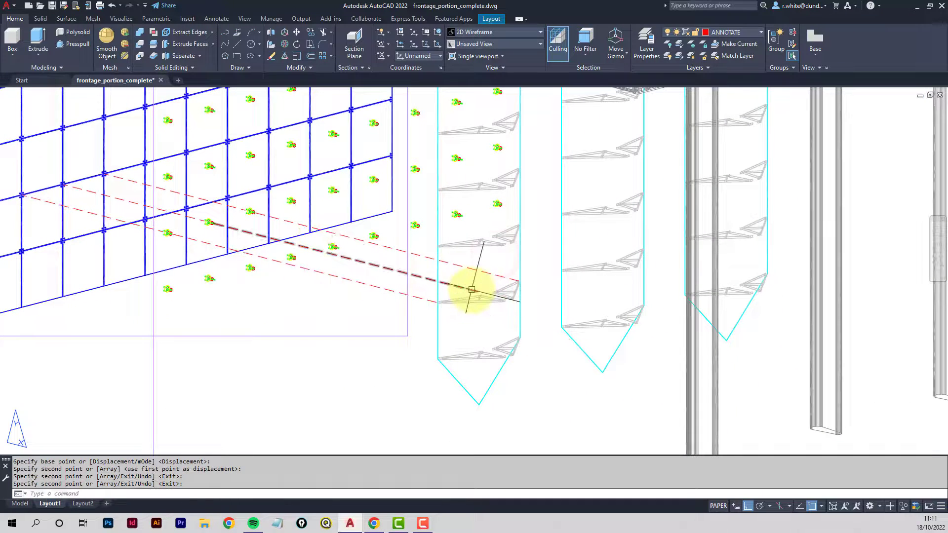
Stretch the front end of the middle guide line past the cyan frames to just short of the first steel column
{"action": "left_click", "coordinate": [472, 290]}
{"action": "scroll", "coordinate": [471, 290], "scroll_direction": "up", "scroll_amount": 5}
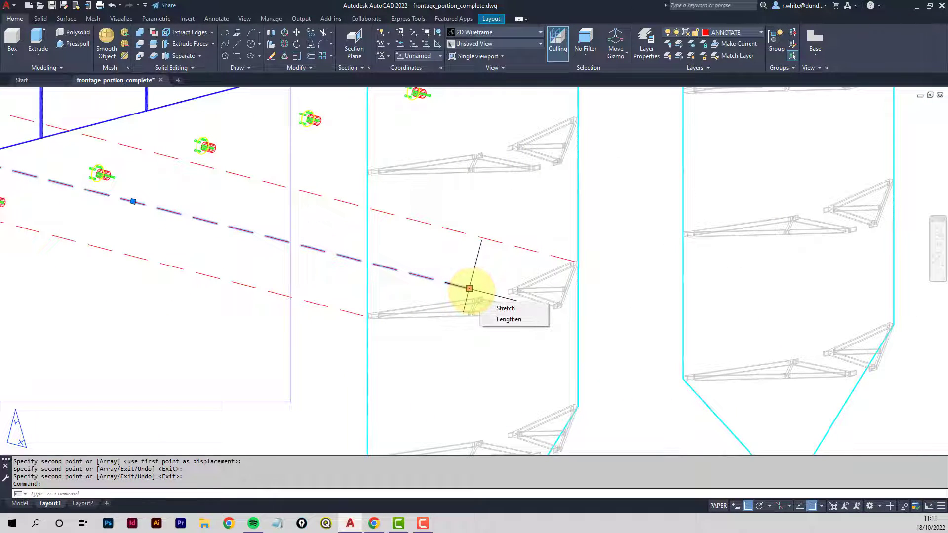
{"action": "left_click", "coordinate": [469, 288]}
{"action": "middle_click_drag", "start_coordinate": [731, 381], "coordinate": [557, 332]}
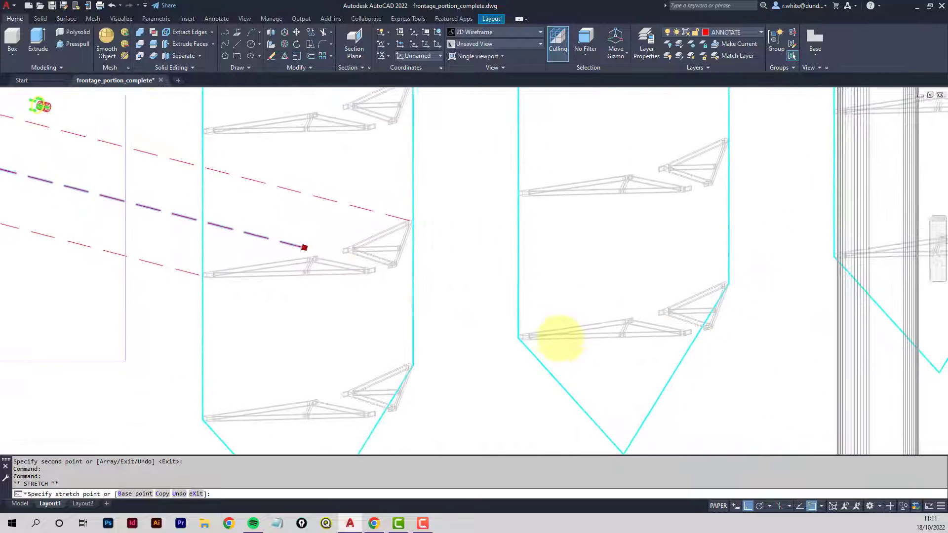
{"action": "middle_click_drag", "start_coordinate": [742, 388], "coordinate": [561, 328]}
{"action": "scroll", "coordinate": [614, 372], "scroll_direction": "down", "scroll_amount": 2}
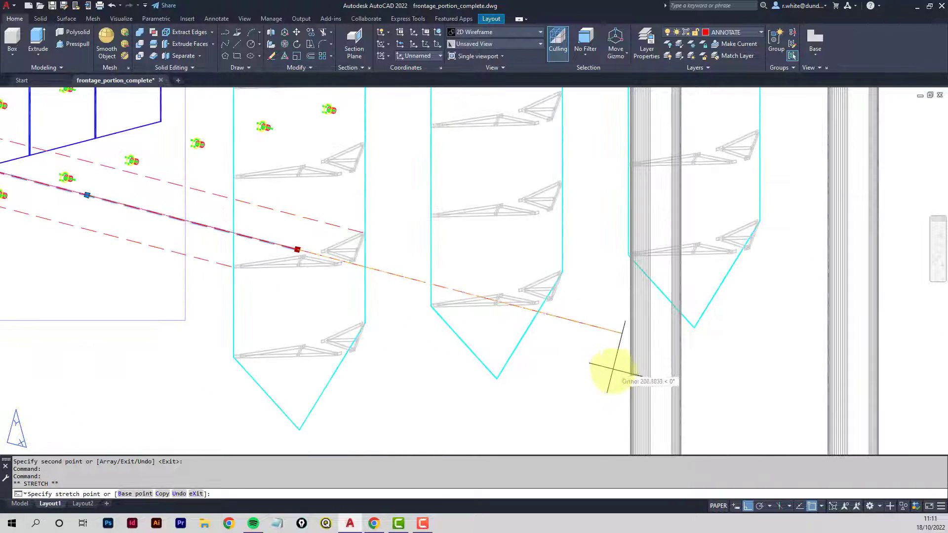
{"action": "scroll", "coordinate": [612, 365], "scroll_direction": "up", "scroll_amount": 4}
{"action": "key", "text": "Escape"}
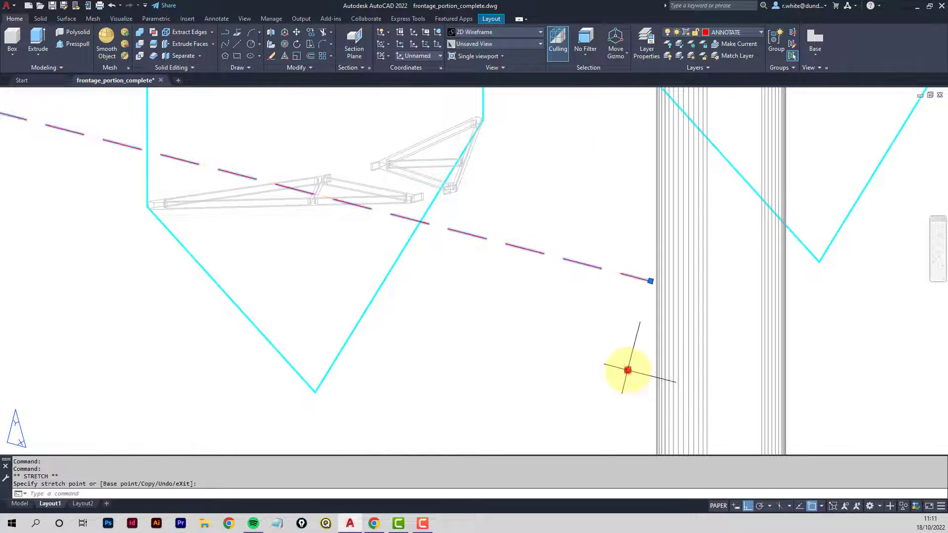
Examine the overall layout of the guide lines and the red annotation lines at the base of the first steel column
{"action": "scroll", "coordinate": [546, 339], "scroll_direction": "down", "scroll_amount": 4}
{"action": "middle_click_drag", "start_coordinate": [512, 319], "coordinate": [484, 288]}
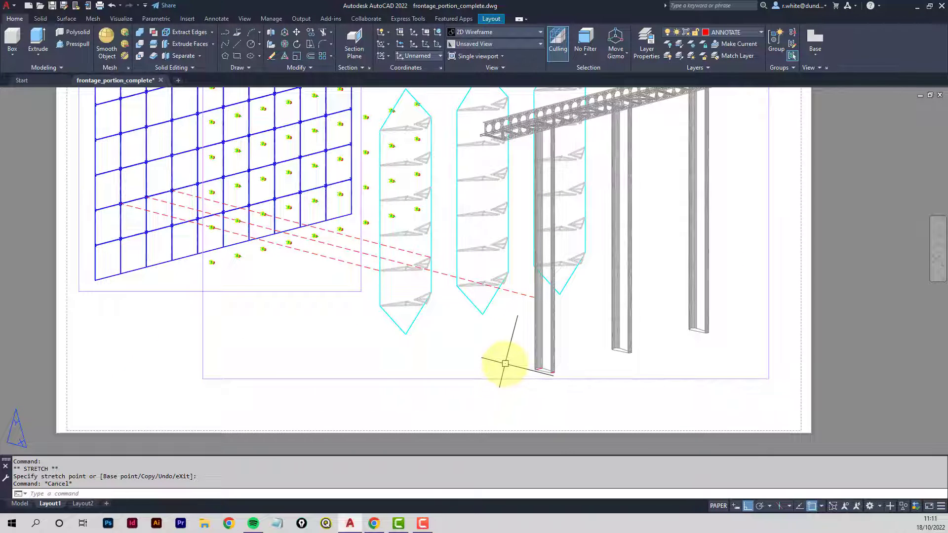
{"action": "middle_click_drag", "start_coordinate": [471, 339], "coordinate": [466, 383]}
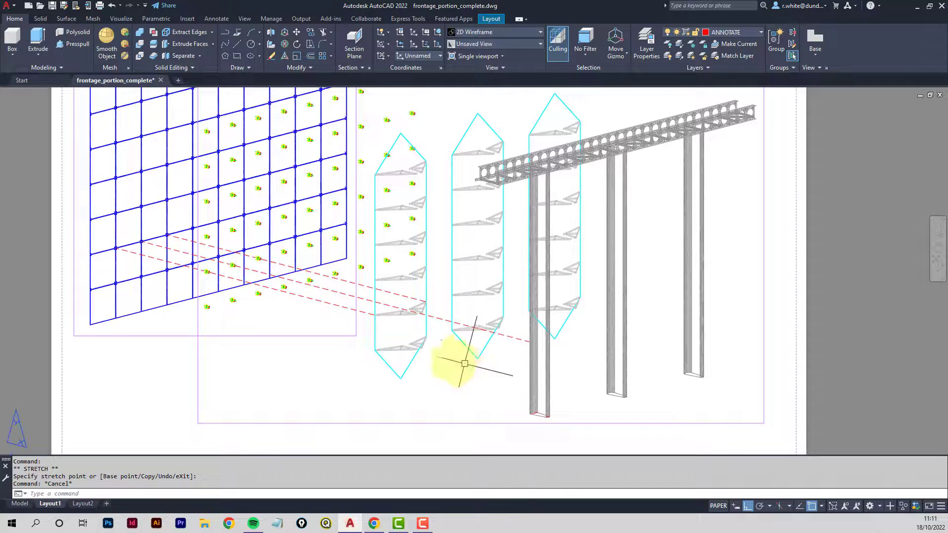
{"action": "scroll", "coordinate": [454, 346], "scroll_direction": "down", "scroll_amount": 4}
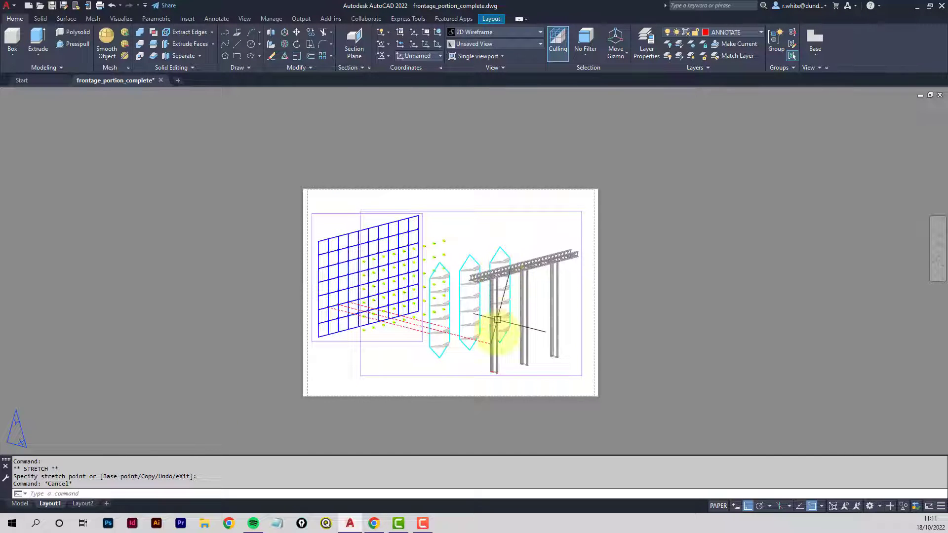
{"action": "scroll", "coordinate": [482, 377], "scroll_direction": "up", "scroll_amount": 2}
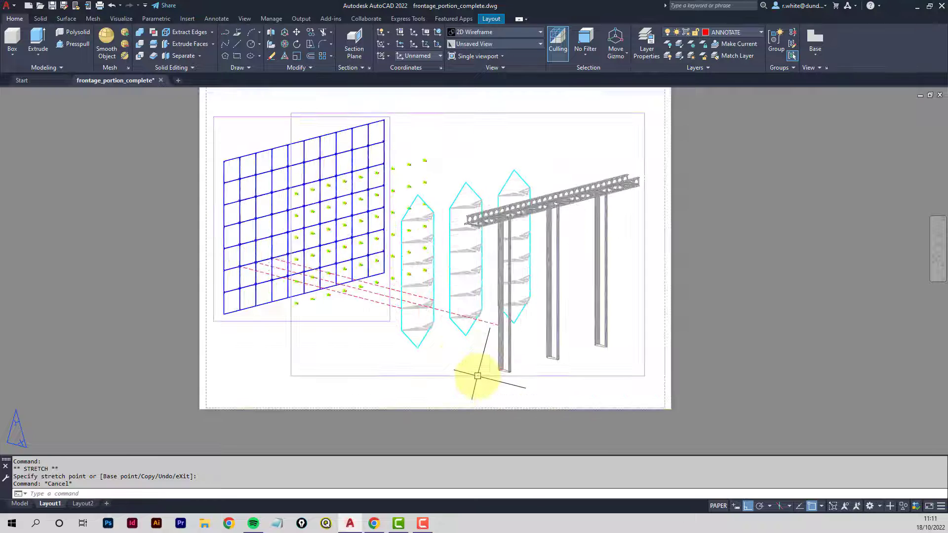
{"action": "scroll", "coordinate": [491, 377], "scroll_direction": "up", "scroll_amount": 6}
{"action": "scroll", "coordinate": [519, 373], "scroll_direction": "up", "scroll_amount": 3}
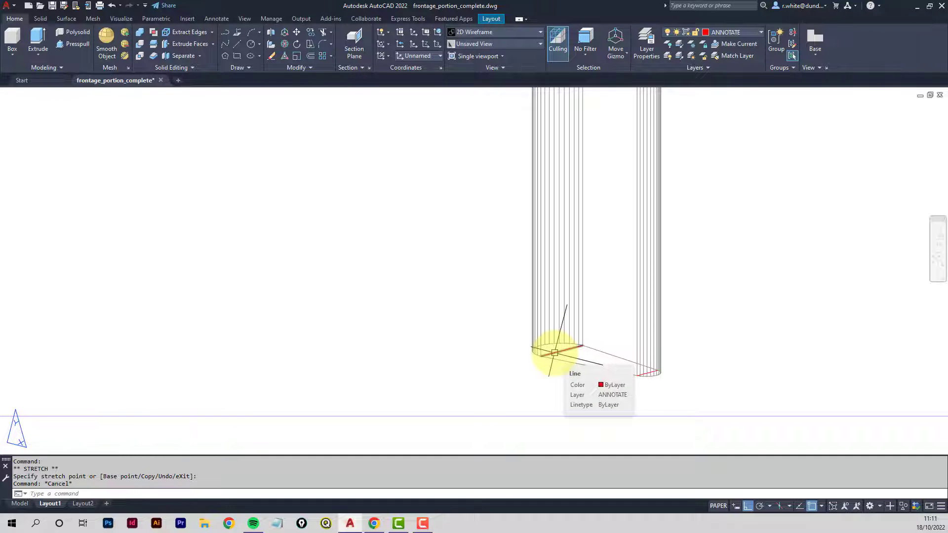
{"action": "scroll", "coordinate": [563, 296], "scroll_direction": "down", "scroll_amount": 6}
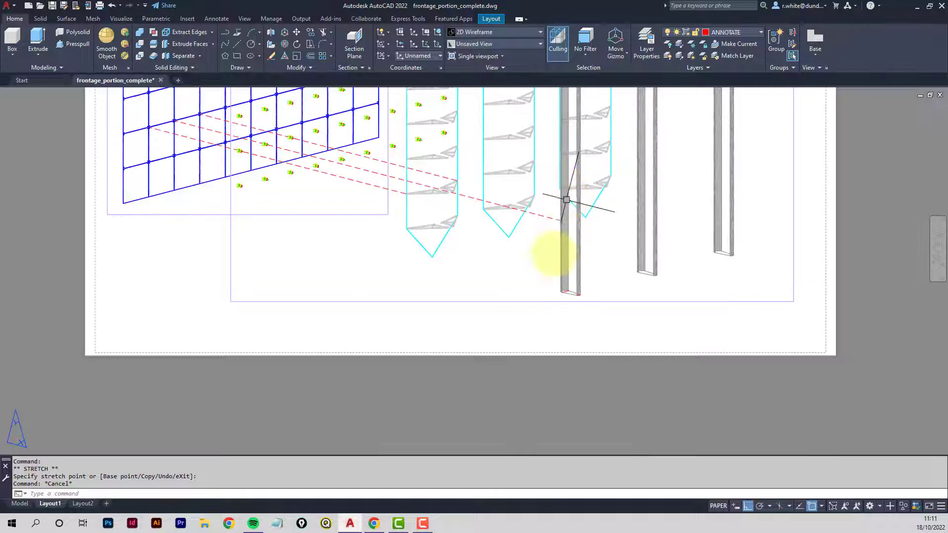
{"action": "scroll", "coordinate": [508, 237], "scroll_direction": "up", "scroll_amount": 4}
{"action": "scroll", "coordinate": [511, 224], "scroll_direction": "down", "scroll_amount": 5}
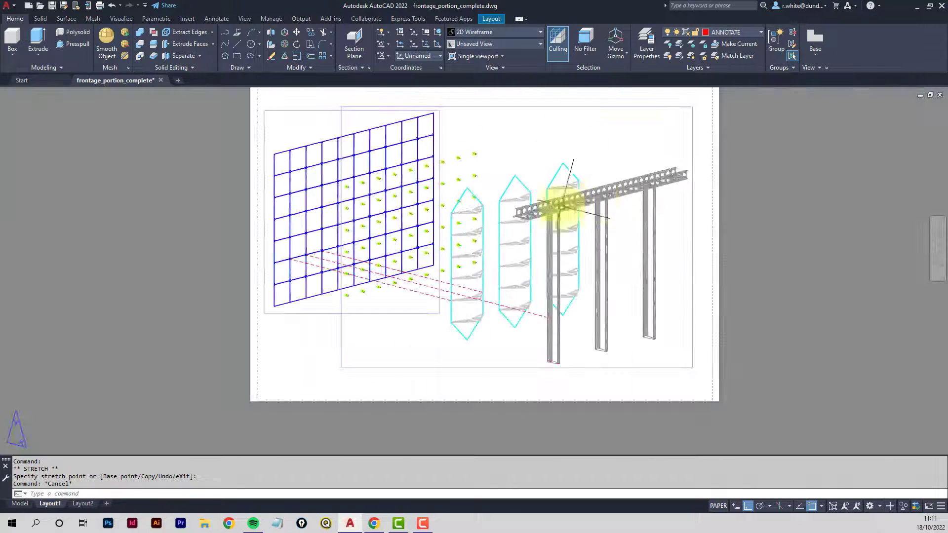
{"action": "scroll", "coordinate": [561, 206], "scroll_direction": "up", "scroll_amount": 3}
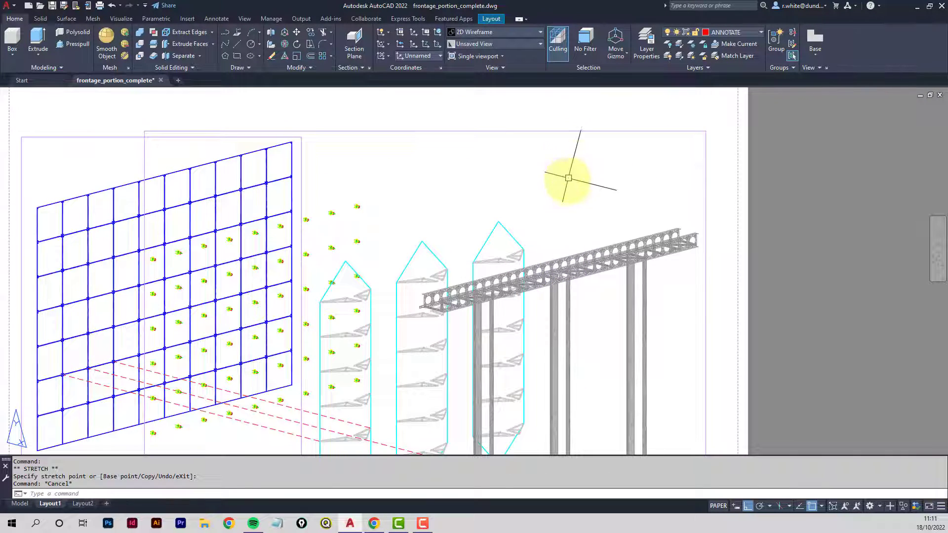
Activate model space in the viewport that holds the steel columns and the long truss beam
{"action": "double_click", "coordinate": [565, 188]}
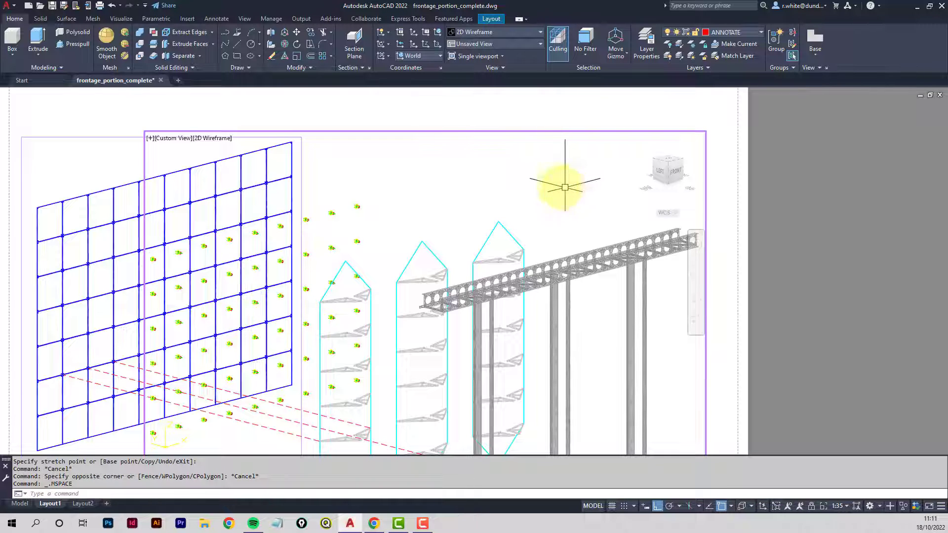
{"action": "left_click", "coordinate": [441, 58]}
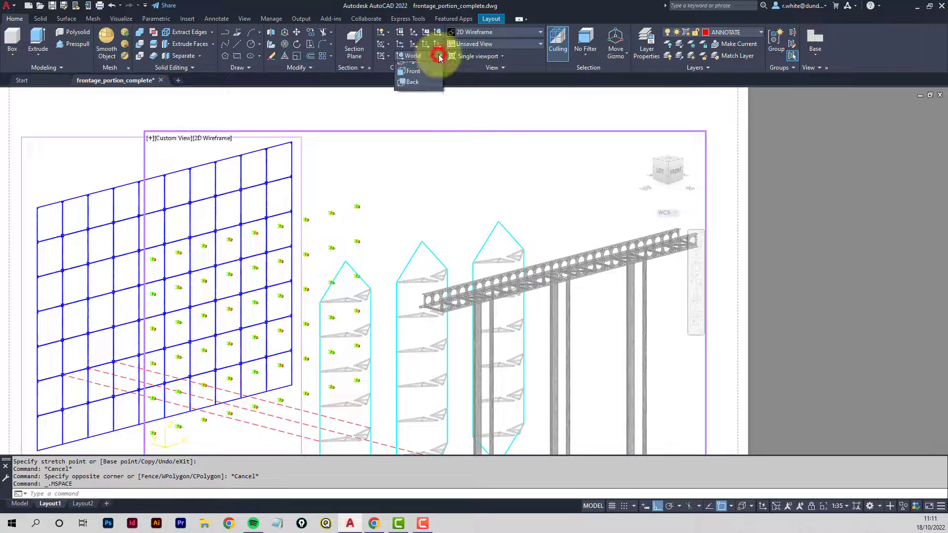
{"action": "left_click", "coordinate": [503, 202]}
{"action": "key", "text": "Escape"}
{"action": "key", "text": "Escape"}
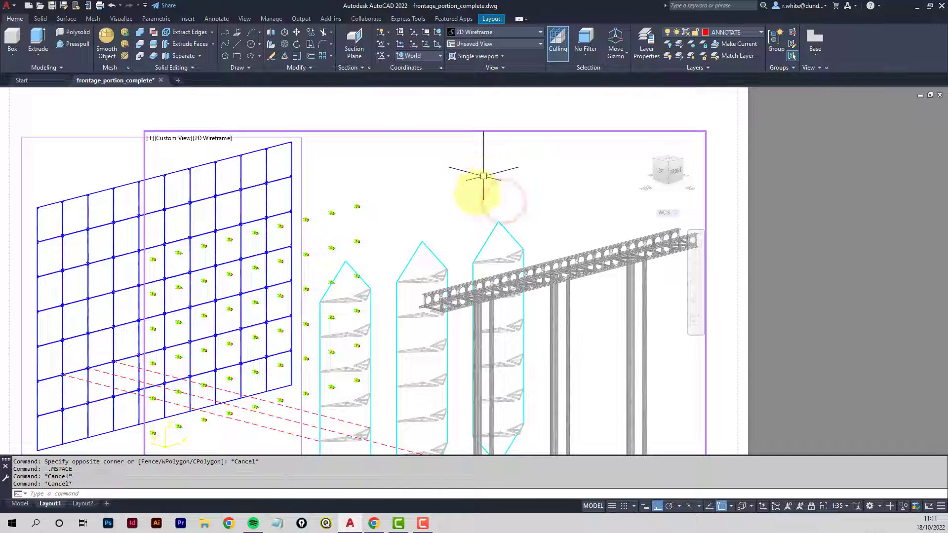
Try to move the long truss beam straight up above the columns, and undo that move
{"action": "type", "text": "m"}
{"action": "key", "text": "Return"}
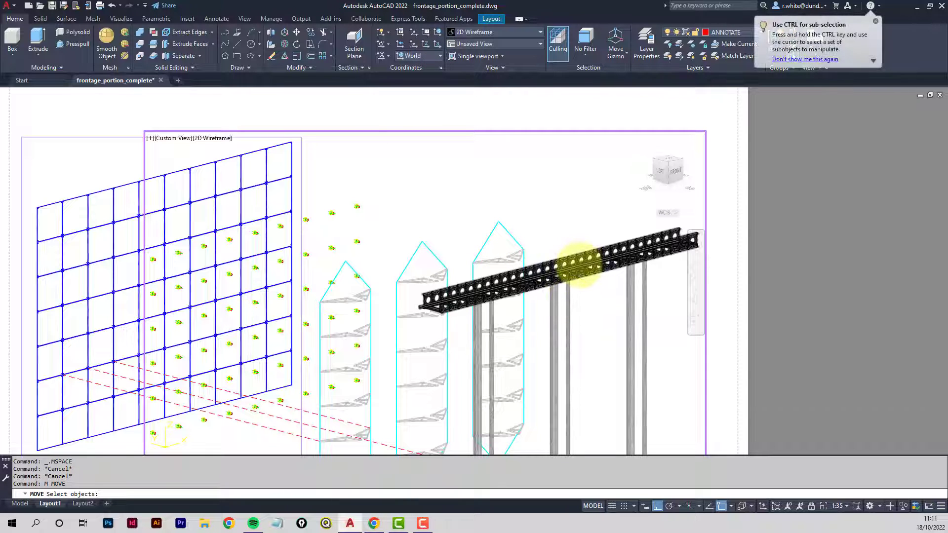
{"action": "left_click", "coordinate": [577, 264]}
{"action": "key", "text": "Return"}
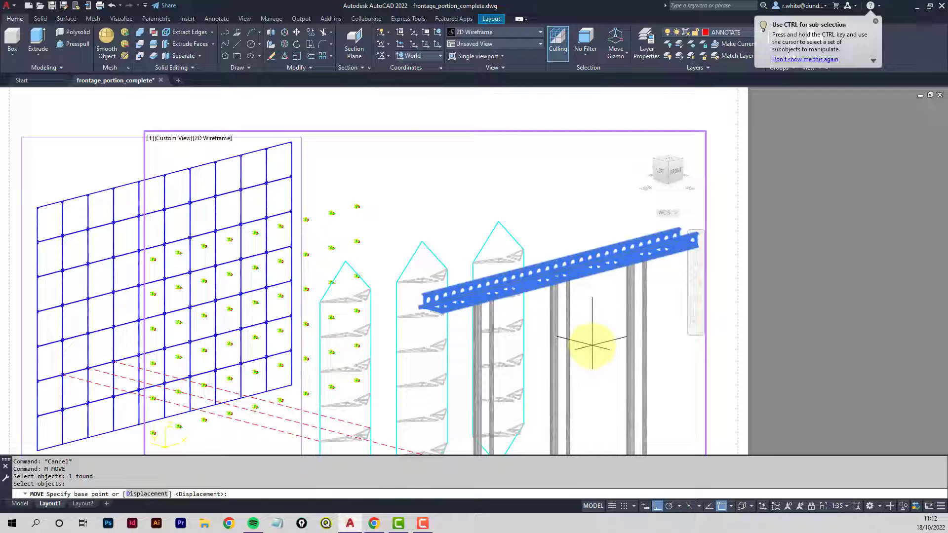
{"action": "left_click", "coordinate": [590, 354]}
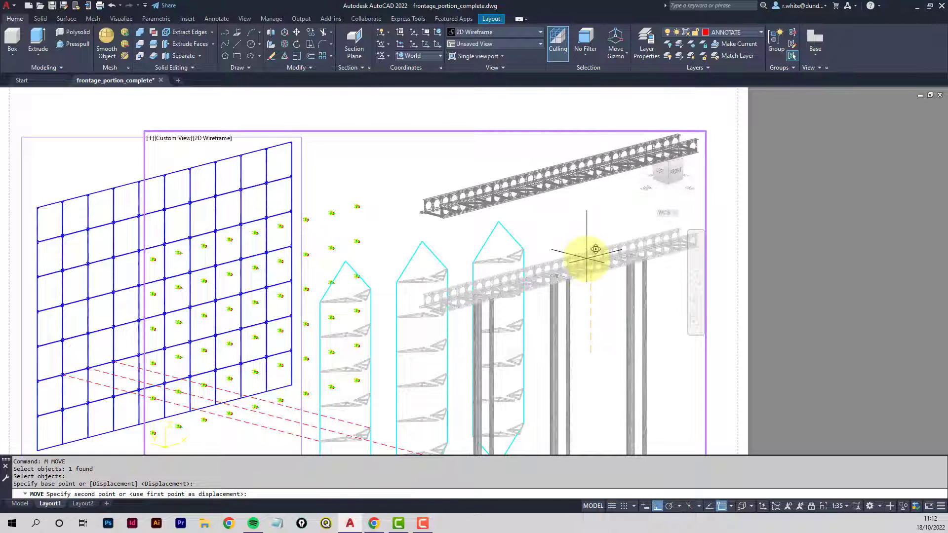
{"action": "left_click", "coordinate": [586, 262]}
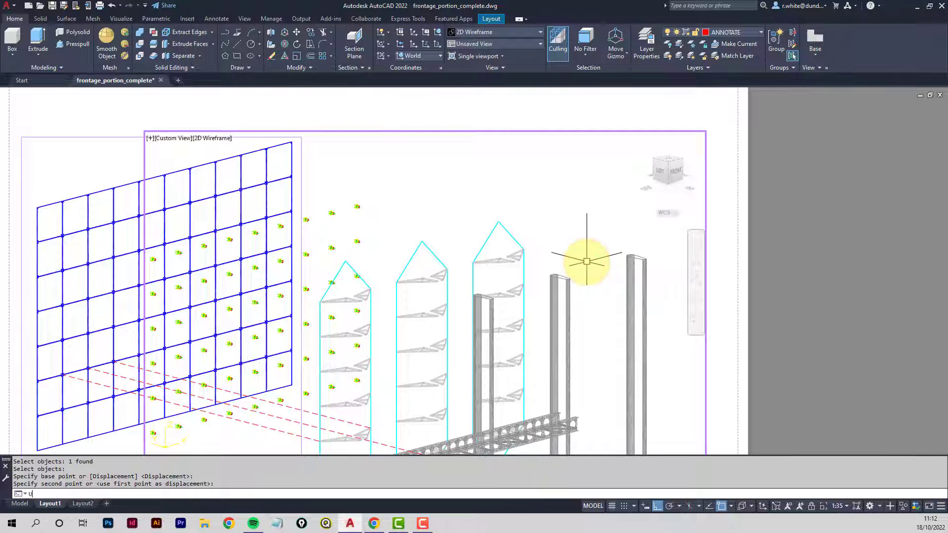
{"action": "key", "text": "Return"}
Turn object snap off and move the long truss beam vertically upward, clear of the column tops
{"action": "left_click", "coordinate": [722, 506]}
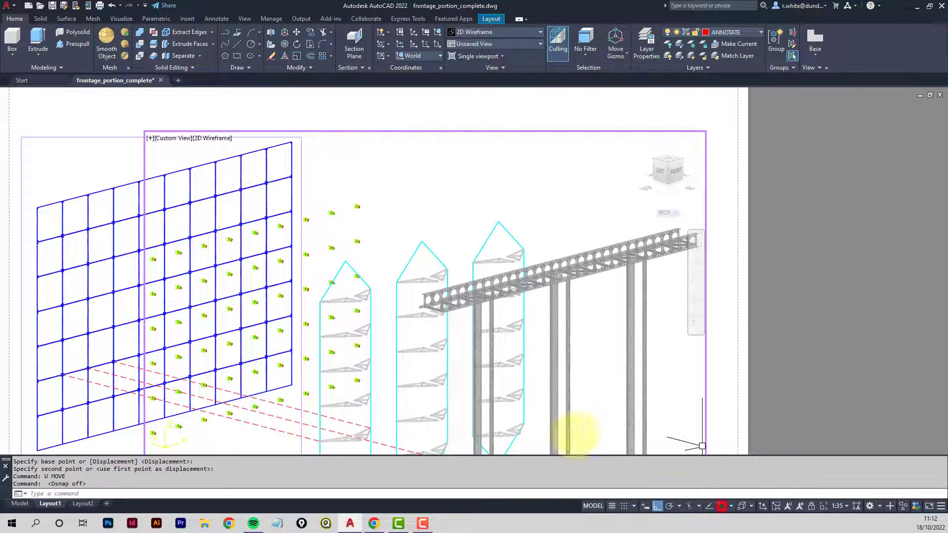
{"action": "left_click", "coordinate": [298, 34]}
{"action": "left_click", "coordinate": [578, 265]}
{"action": "key", "text": "Return"}
{"action": "left_click", "coordinate": [607, 408]}
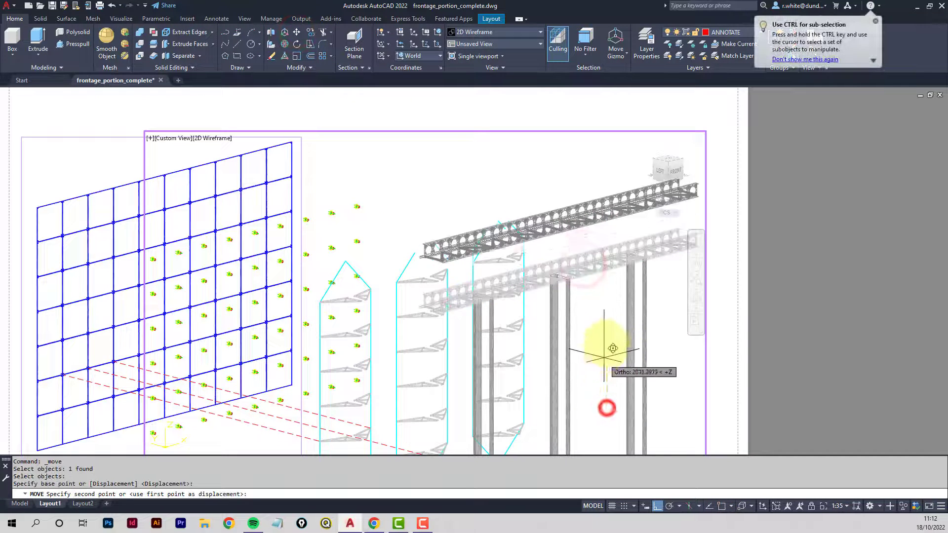
{"action": "left_click", "coordinate": [607, 322]}
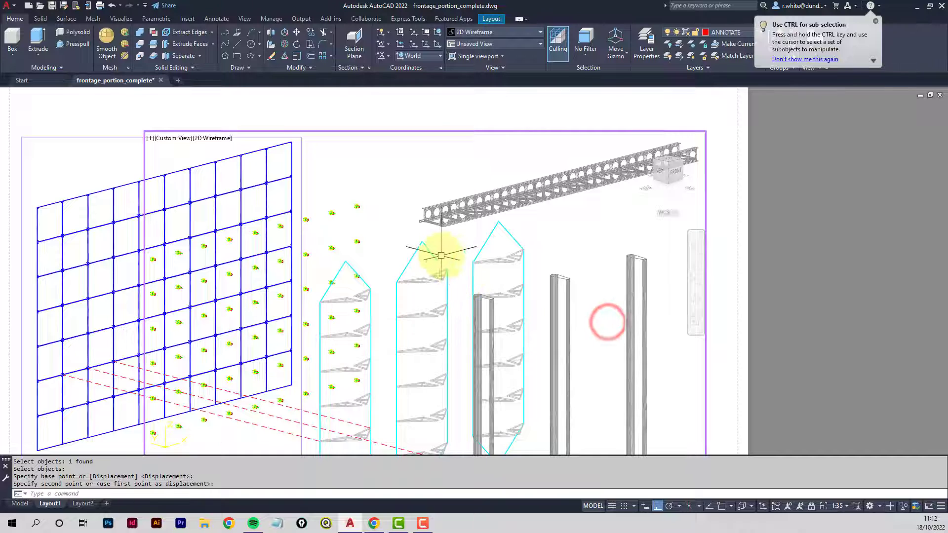
Undo the accidental pan inside the viewport and return to paper space
{"action": "middle_click_drag", "start_coordinate": [441, 255], "coordinate": [532, 270]}
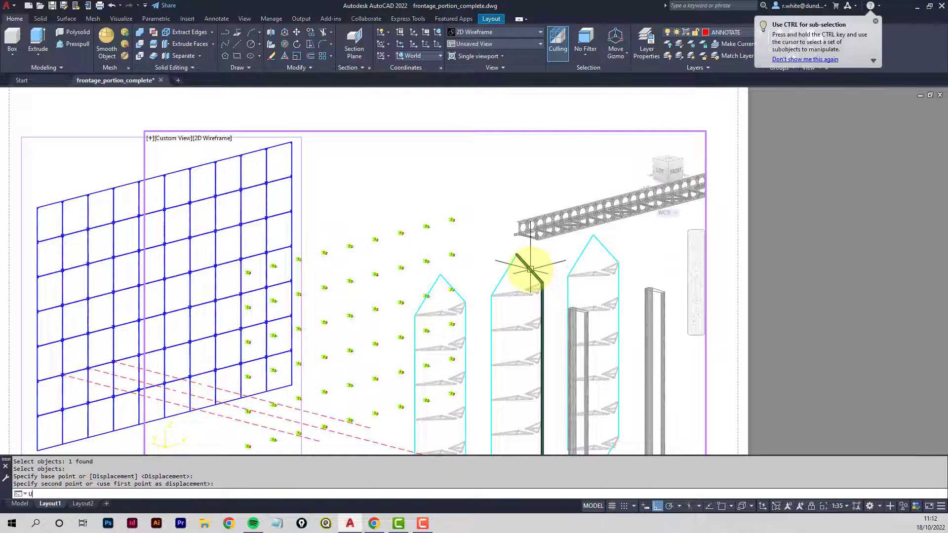
{"action": "key", "text": "Return"}
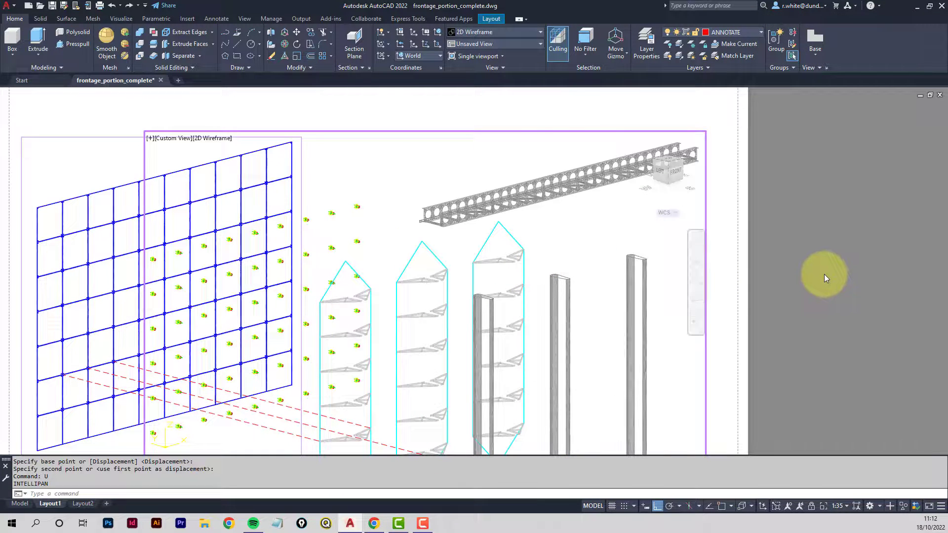
{"action": "double_click", "coordinate": [793, 269]}
{"action": "middle_click_drag", "start_coordinate": [550, 254], "coordinate": [622, 257]}
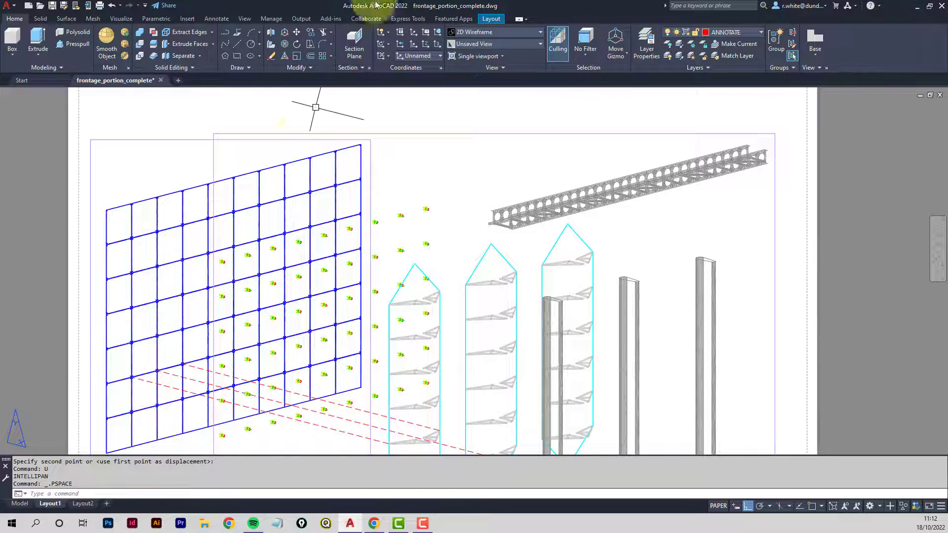
Save the current unnamed coordinate system under the name ANNOTATE1 in the UCS manager
{"action": "left_click", "coordinate": [439, 56]}
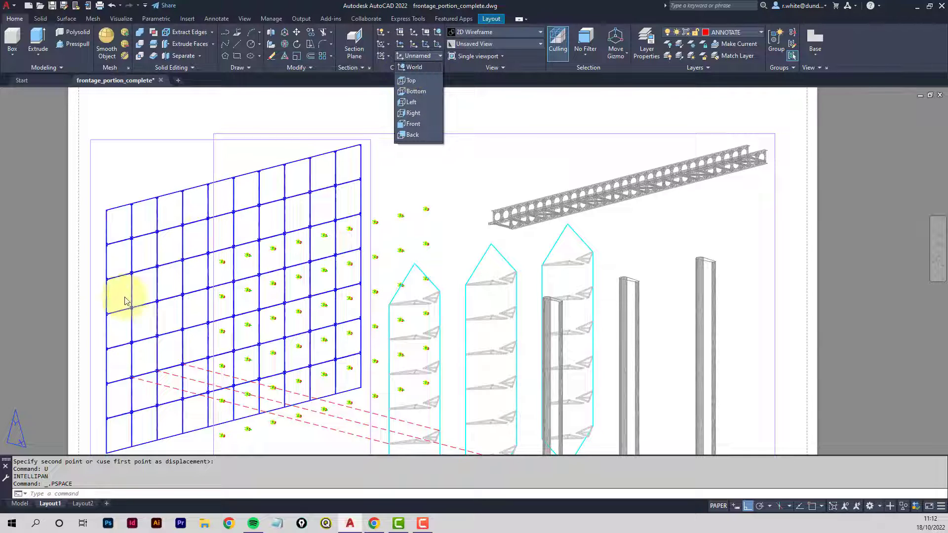
{"action": "left_click", "coordinate": [370, 325]}
{"action": "key", "text": "Escape"}
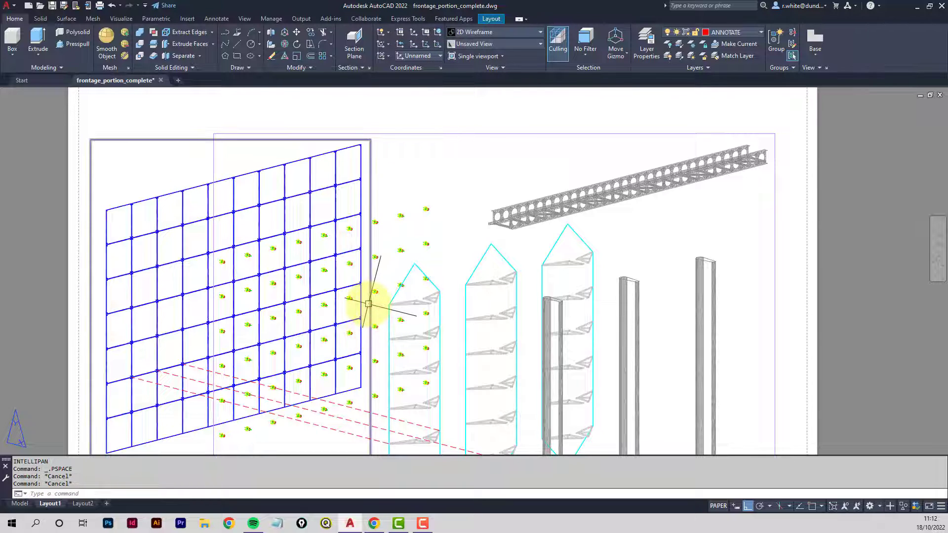
{"action": "type", "text": "UCSMAN"}
{"action": "key", "text": "Return"}
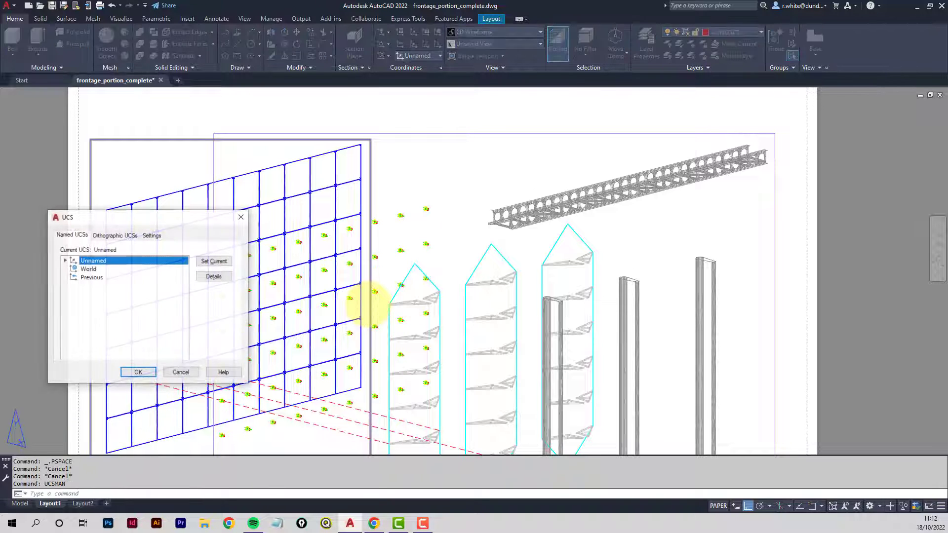
{"action": "right_click", "coordinate": [93, 262]}
{"action": "left_click", "coordinate": [120, 278]}
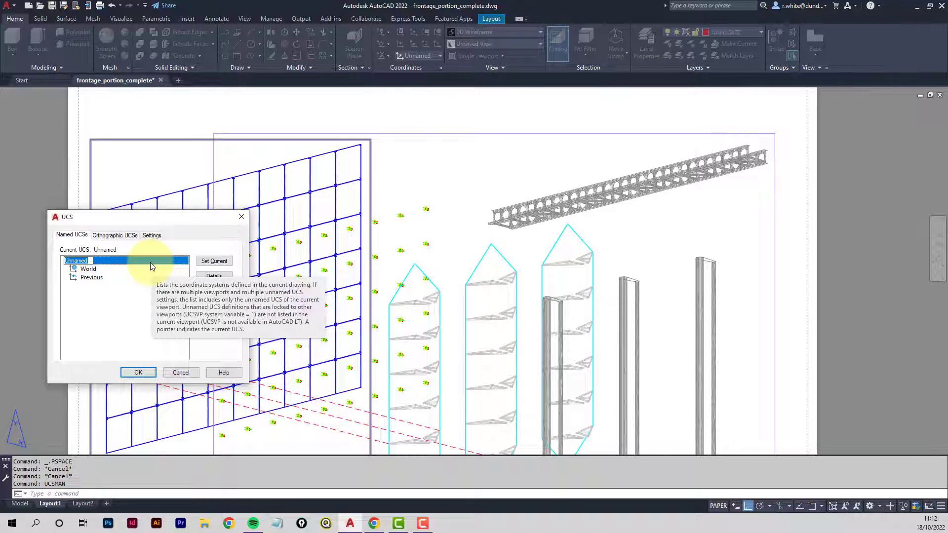
{"action": "type", "text": "ANNOTATE1"}
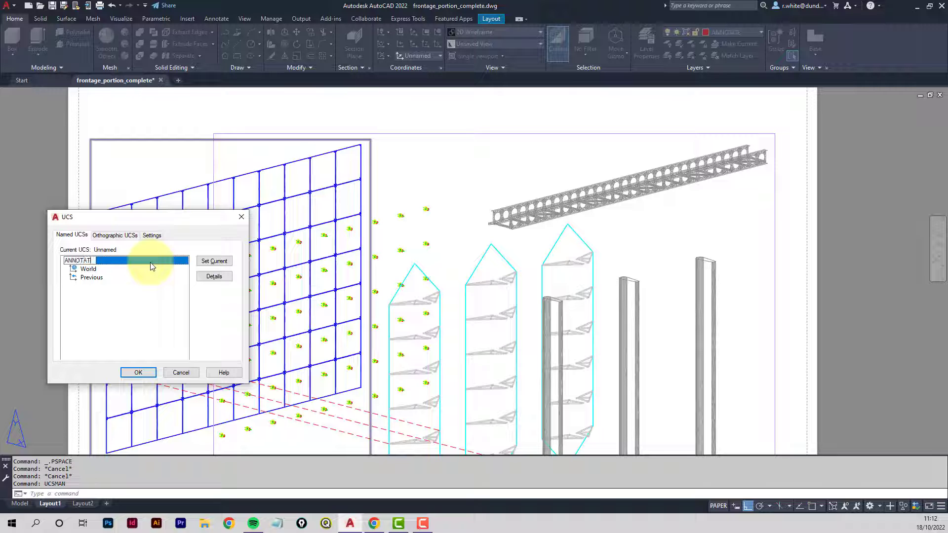
{"action": "left_click", "coordinate": [140, 372]}
{"action": "left_click", "coordinate": [140, 372]}
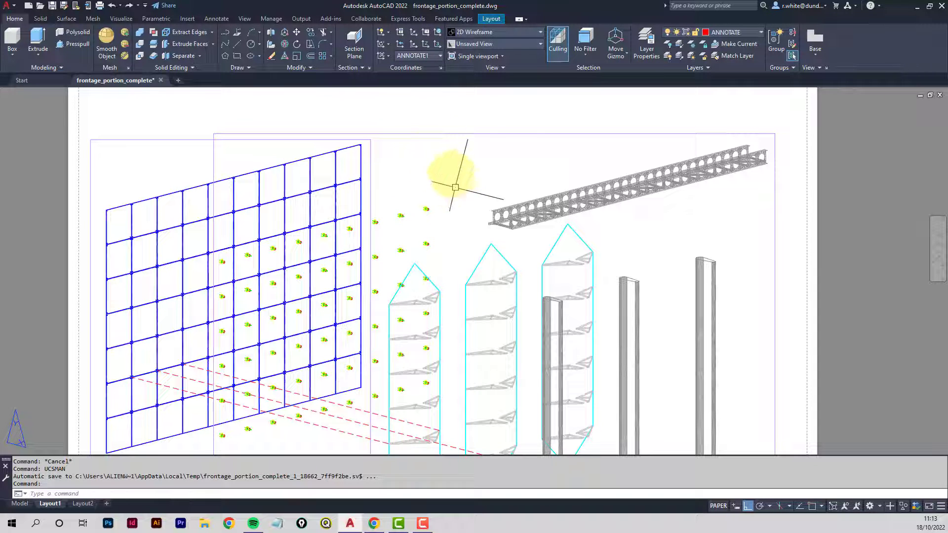
Set the UCS to World and draw a vertical guide line about 23 units long down from the raised beam's near lower corner
{"action": "left_click", "coordinate": [440, 57]}
{"action": "left_click", "coordinate": [409, 68]}
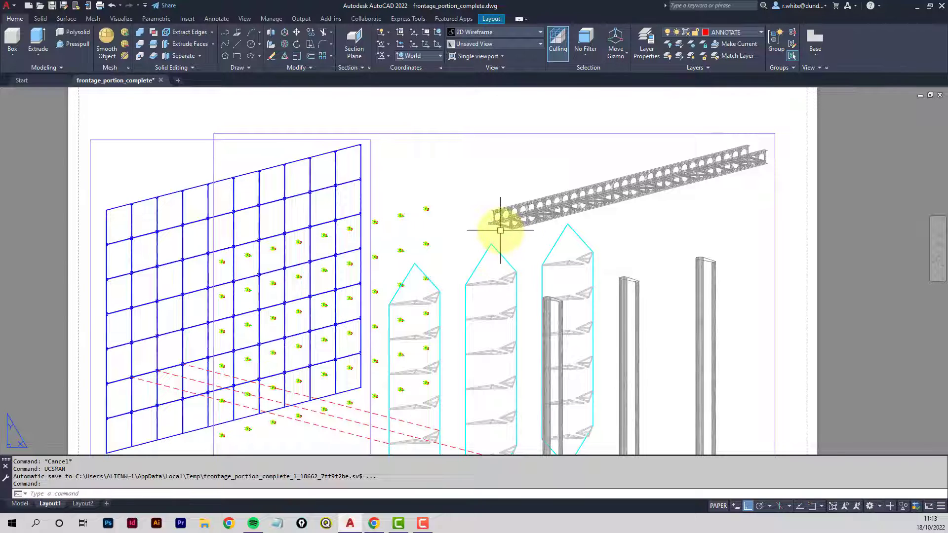
{"action": "scroll", "coordinate": [501, 230], "scroll_direction": "up", "scroll_amount": 10}
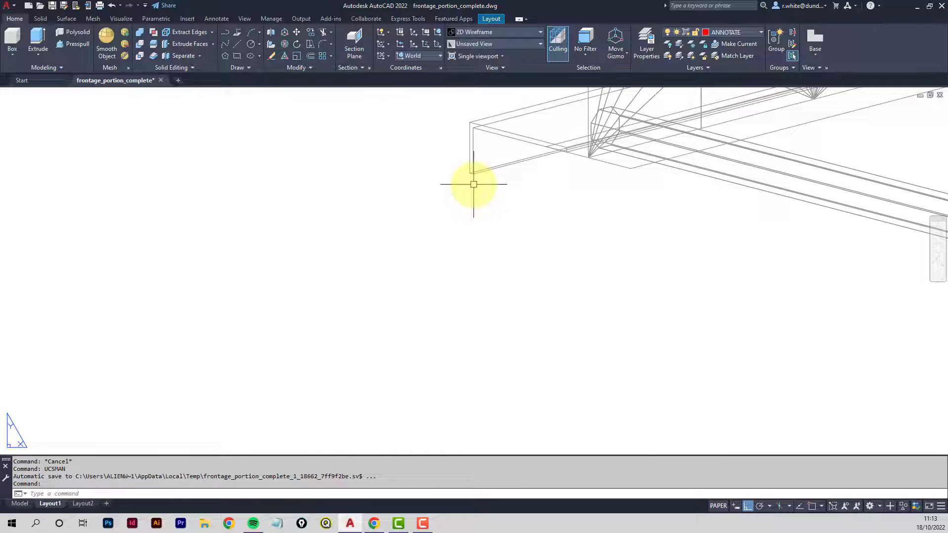
{"action": "type", "text": "l"}
{"action": "key", "text": "Return"}
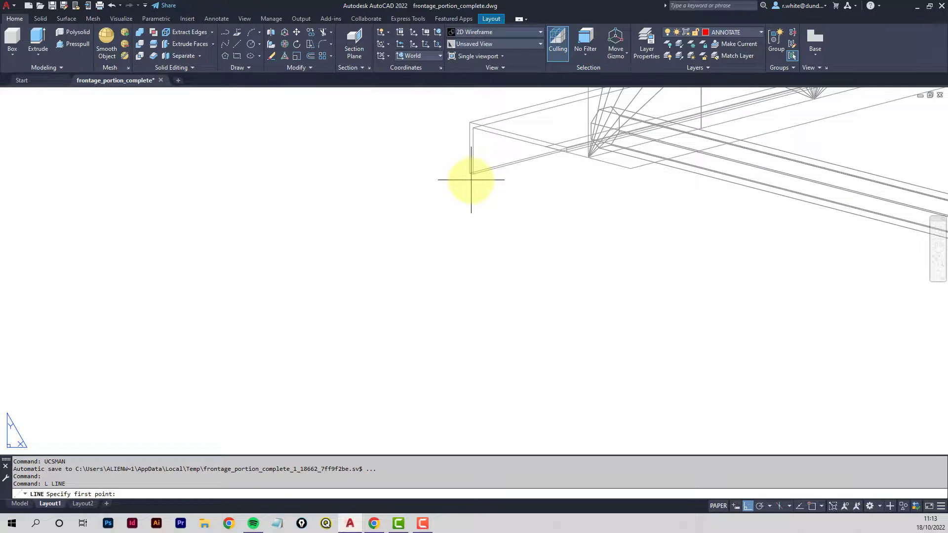
{"action": "left_click", "coordinate": [471, 177]}
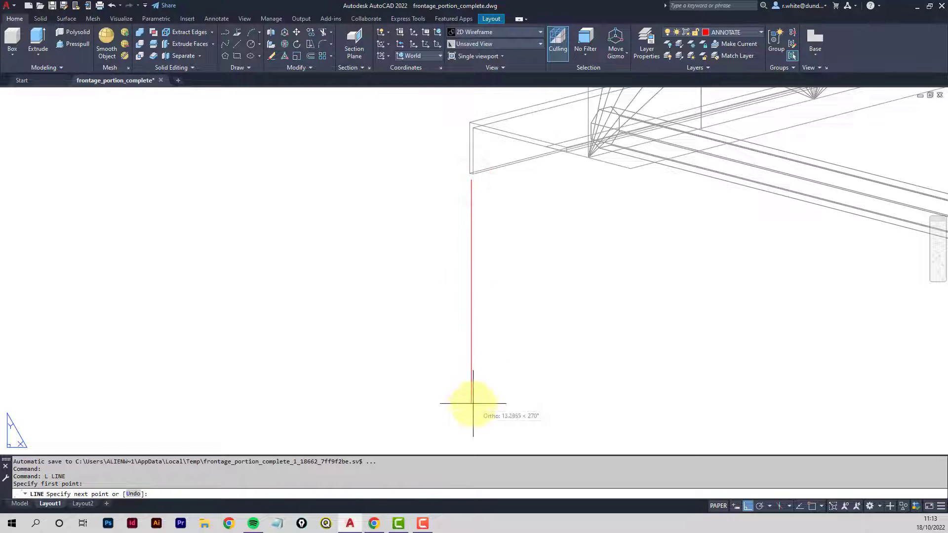
{"action": "scroll", "coordinate": [468, 211], "scroll_direction": "down", "scroll_amount": 3}
{"action": "middle_click_drag", "start_coordinate": [468, 212], "coordinate": [468, 124]}
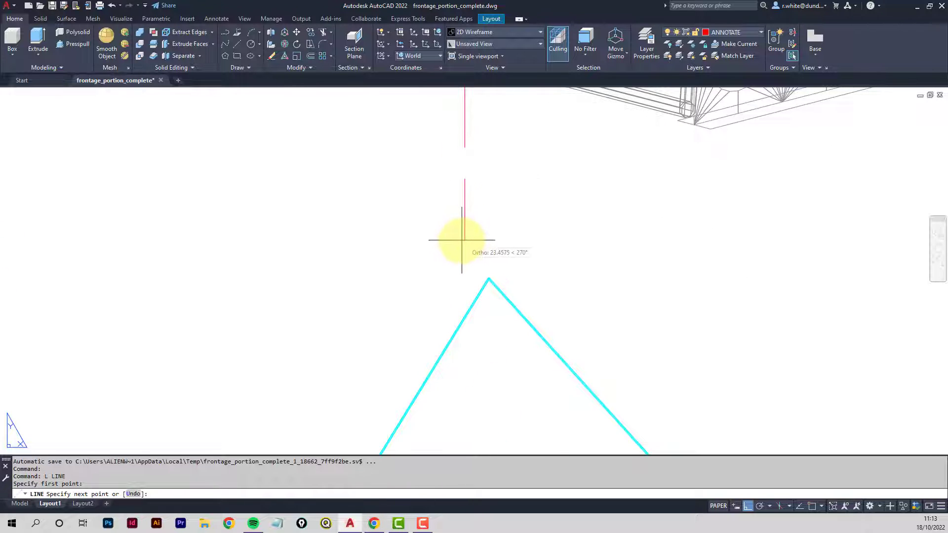
{"action": "left_click", "coordinate": [460, 239]}
{"action": "scroll", "coordinate": [461, 239], "scroll_direction": "down", "scroll_amount": 5}
{"action": "middle_click_drag", "start_coordinate": [346, 219], "coordinate": [447, 179]}
{"action": "key", "text": "Return"}
Copy the longest dashed guide line from its column end to the lower end of the beam's vertical guide line, using object snap
{"action": "scroll", "coordinate": [445, 184], "scroll_direction": "down", "scroll_amount": 2}
{"action": "scroll", "coordinate": [444, 188], "scroll_direction": "down", "scroll_amount": 4}
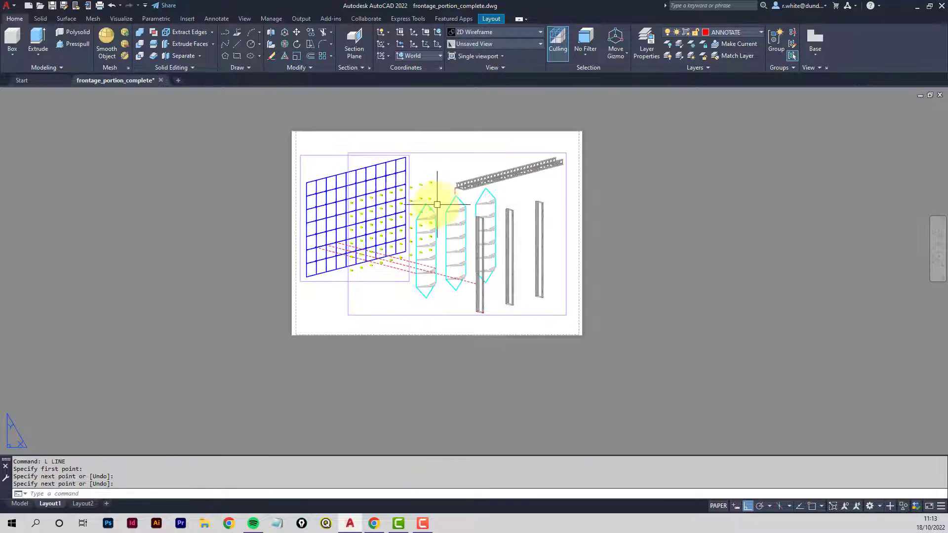
{"action": "scroll", "coordinate": [440, 232], "scroll_direction": "up", "scroll_amount": 3}
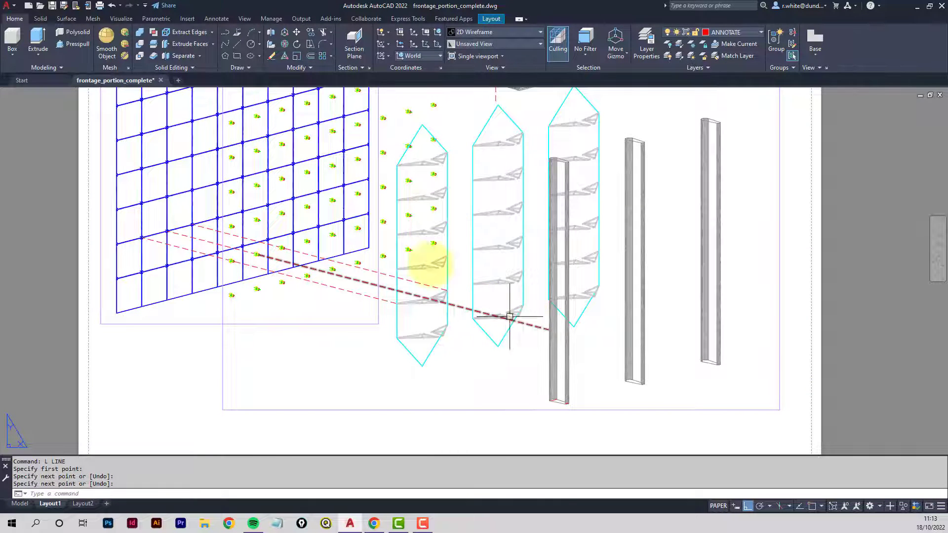
{"action": "left_click", "coordinate": [312, 32]}
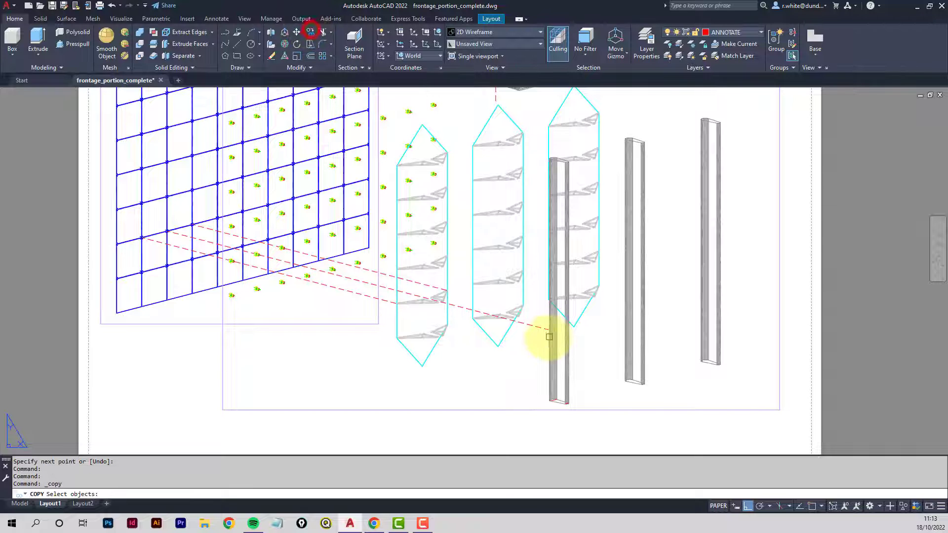
{"action": "left_click", "coordinate": [520, 323]}
{"action": "right_click", "coordinate": [523, 325]}
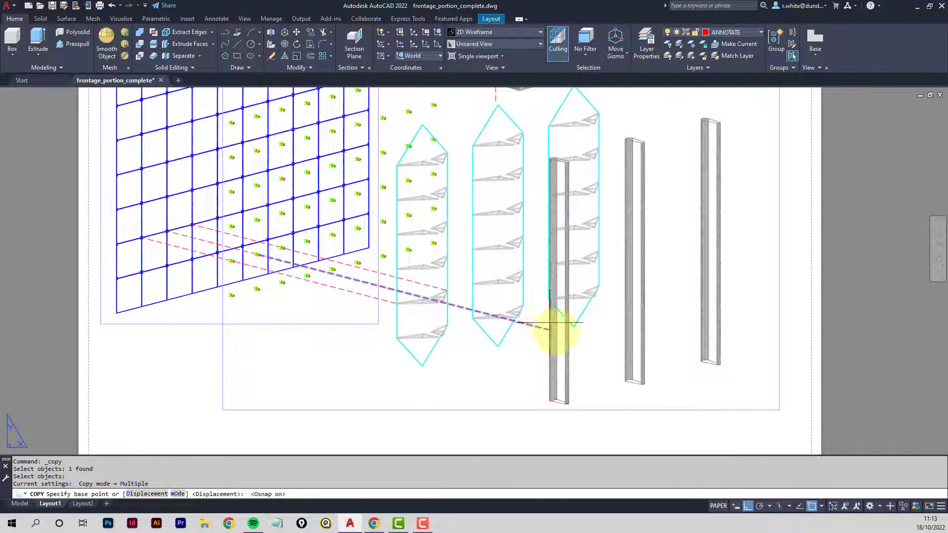
{"action": "left_click", "coordinate": [823, 507]}
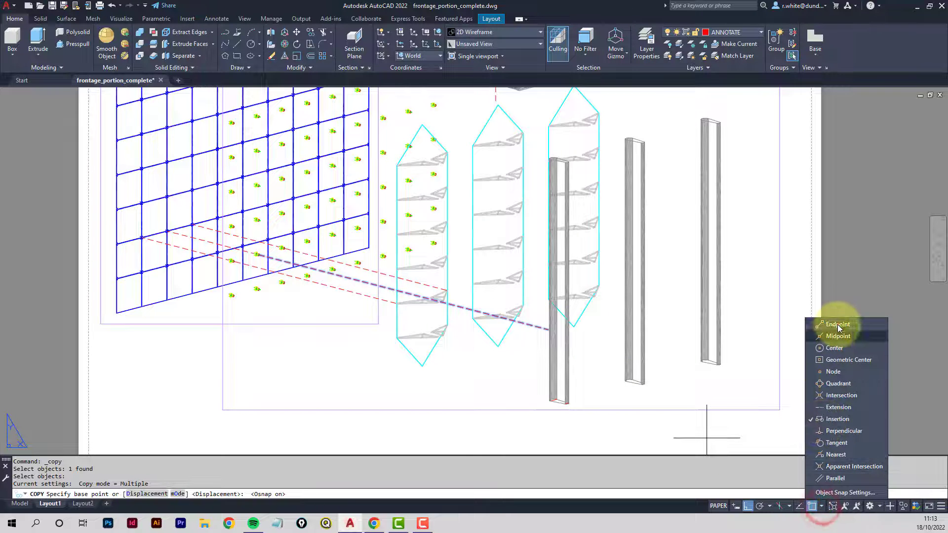
{"action": "left_click", "coordinate": [534, 341]}
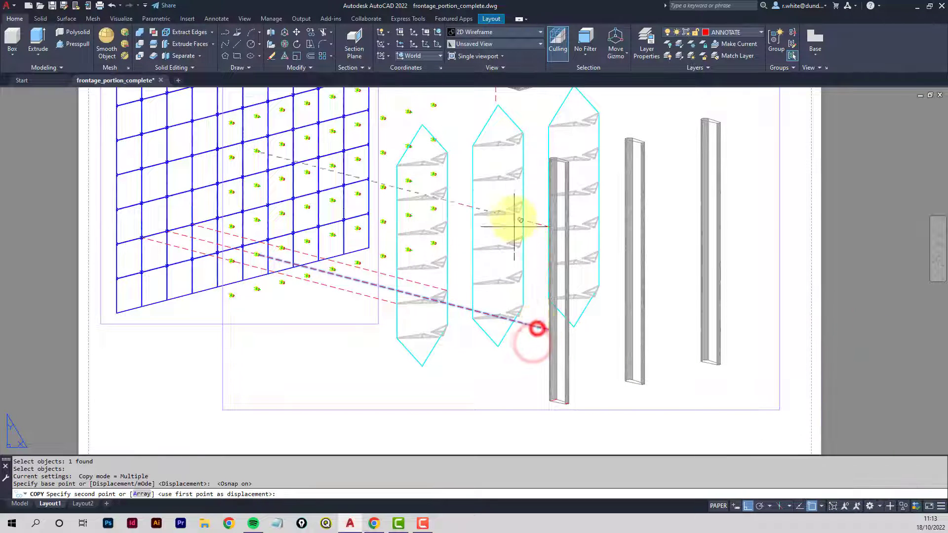
{"action": "middle_click_drag", "start_coordinate": [508, 212], "coordinate": [504, 349]}
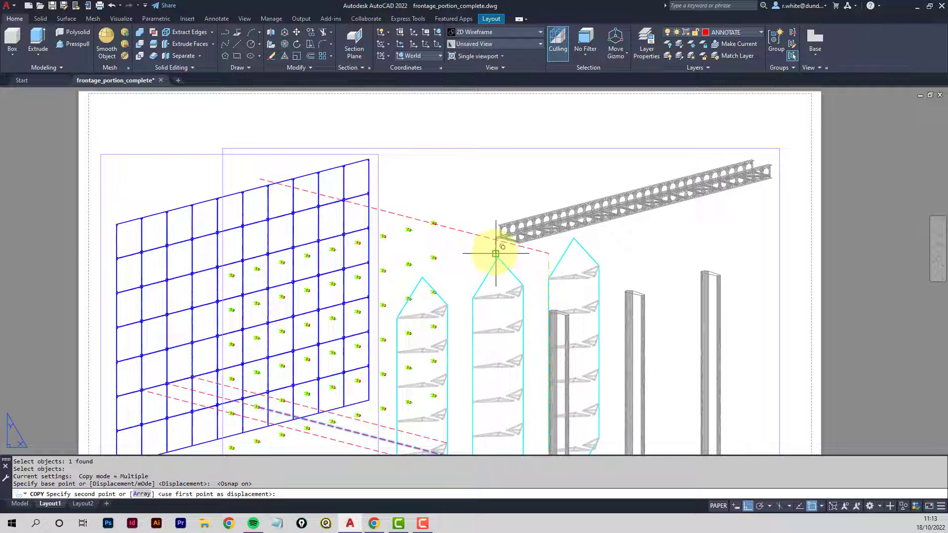
{"action": "left_click", "coordinate": [496, 253]}
{"action": "key", "text": "Escape"}
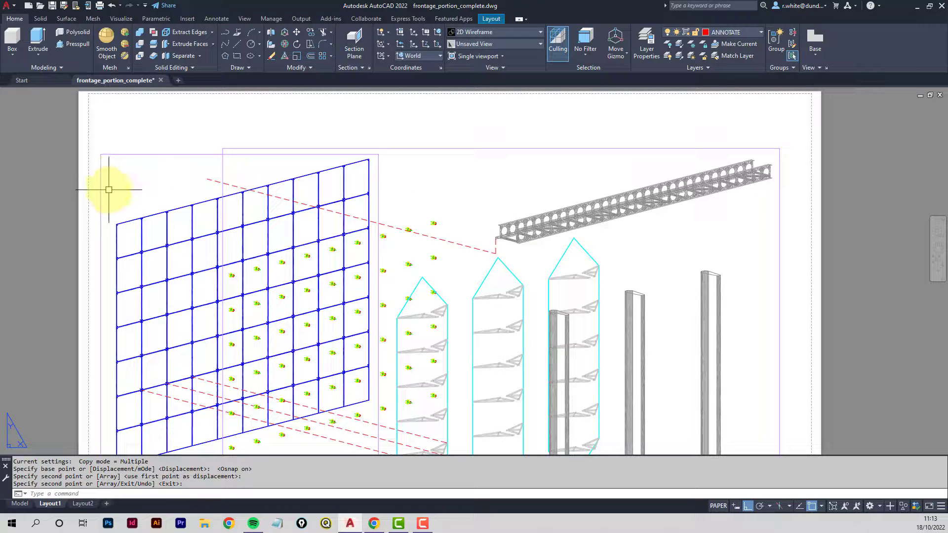
Draw a vertical guide line about 90 units long upward from the near upper corner of the glazing grid
{"action": "scroll", "coordinate": [110, 223], "scroll_direction": "up", "scroll_amount": 6}
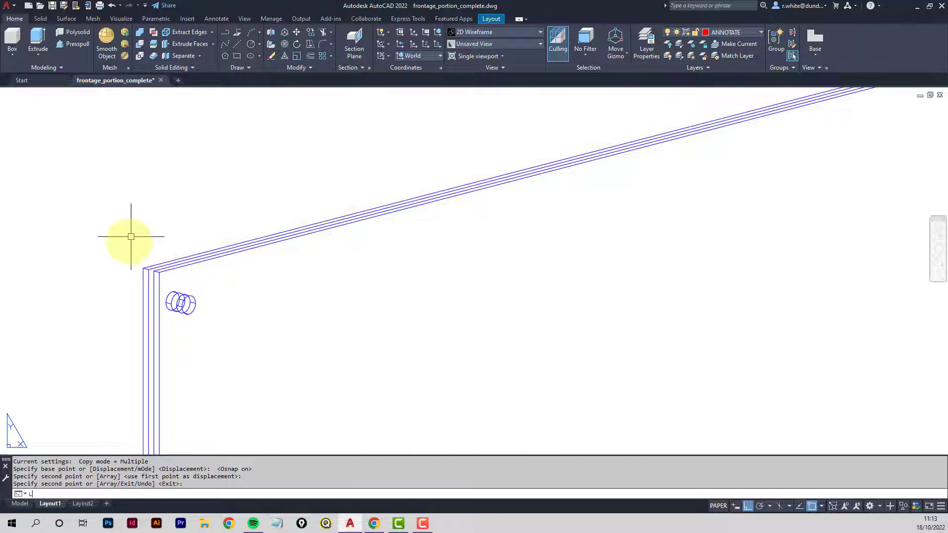
{"action": "key", "text": "Return"}
{"action": "left_click", "coordinate": [130, 292]}
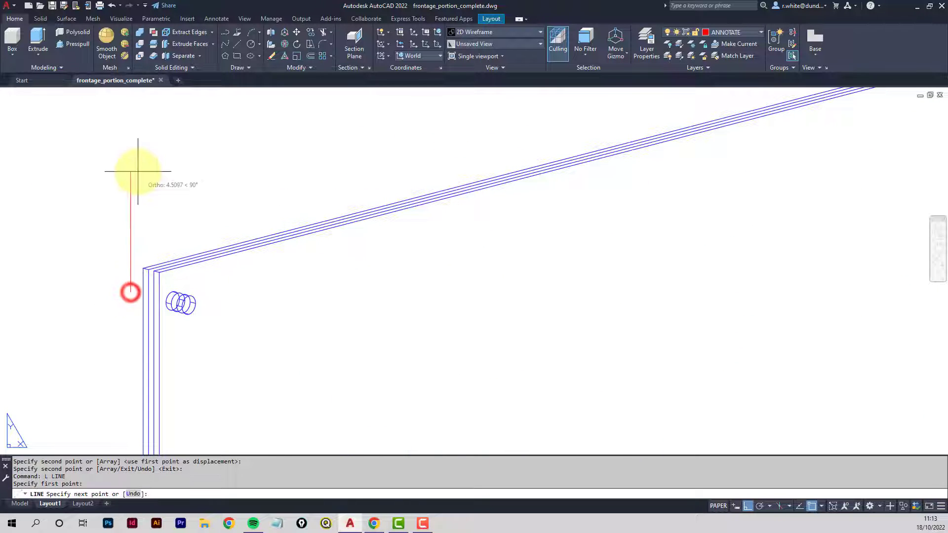
{"action": "scroll", "coordinate": [136, 170], "scroll_direction": "down", "scroll_amount": 5}
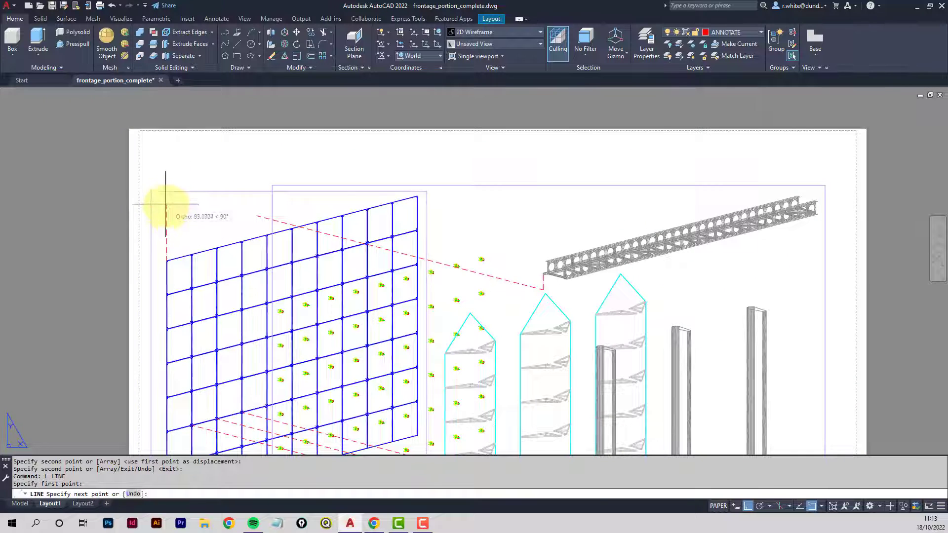
{"action": "left_click", "coordinate": [167, 207]}
{"action": "key", "text": "Return"}
Fillet the grid corner's vertical guide line and the long dashed diagonal with radius 0 so they meet at a corner
{"action": "type", "text": "F"}
{"action": "key", "text": "Return"}
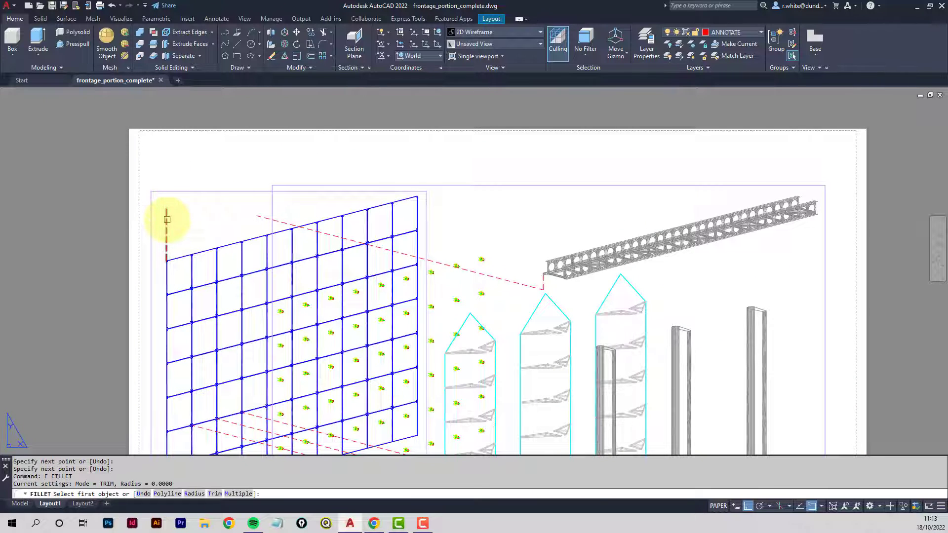
{"action": "left_click", "coordinate": [167, 216]}
{"action": "left_click", "coordinate": [266, 218]}
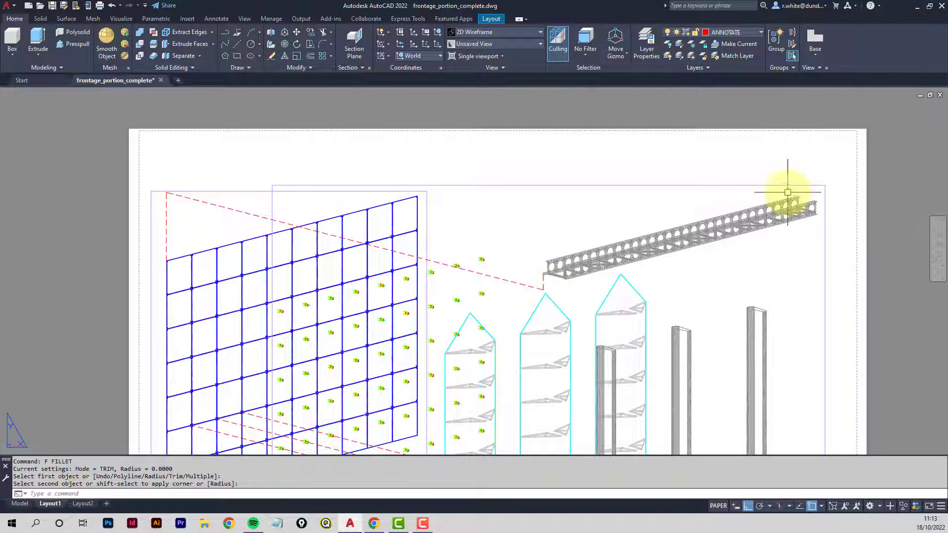
Copy the three connected beam-to-grid guide lines from the beam's near lower corner to the matching corner at its far end
{"action": "left_click", "coordinate": [311, 34]}
{"action": "left_click", "coordinate": [166, 228]}
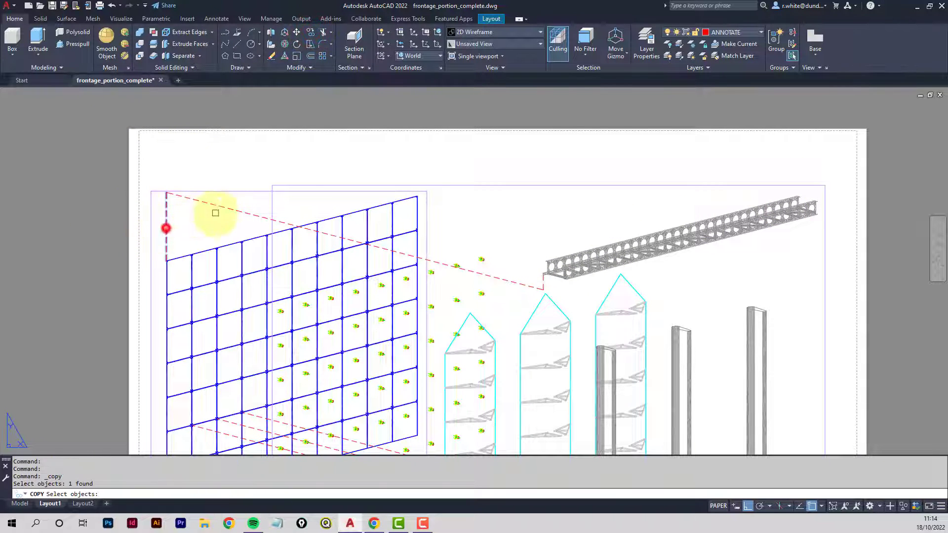
{"action": "left_click", "coordinate": [222, 208]}
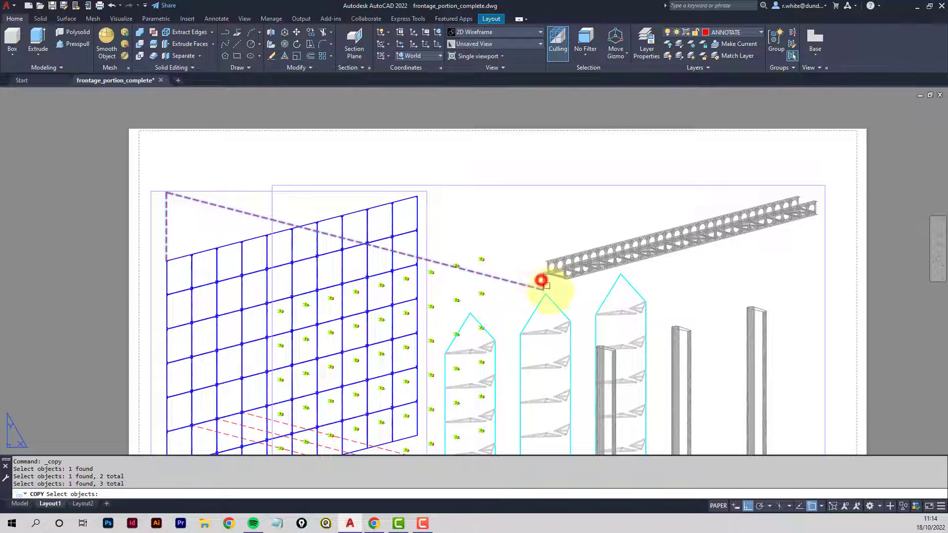
{"action": "key", "text": "Return"}
{"action": "scroll", "coordinate": [545, 281], "scroll_direction": "up", "scroll_amount": 10}
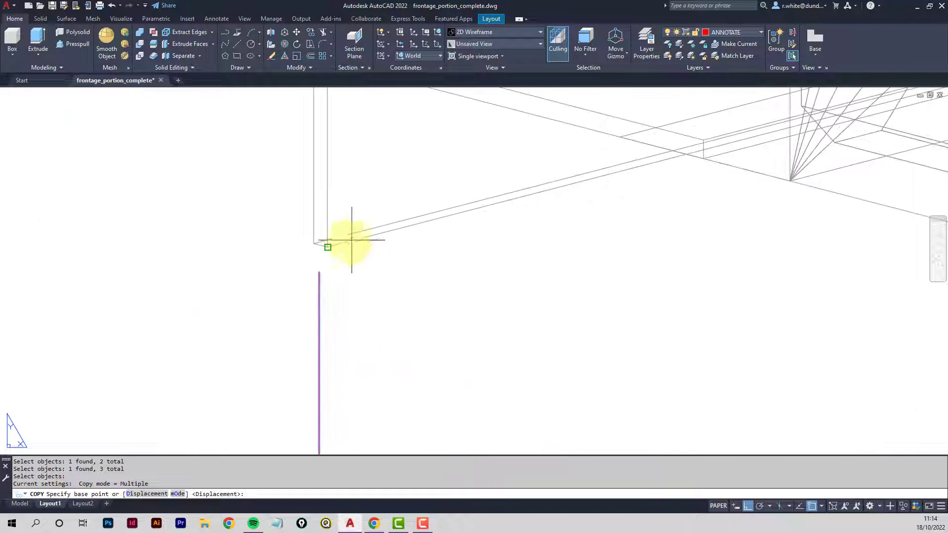
{"action": "left_click", "coordinate": [327, 247]}
{"action": "scroll", "coordinate": [327, 247], "scroll_direction": "down", "scroll_amount": 10}
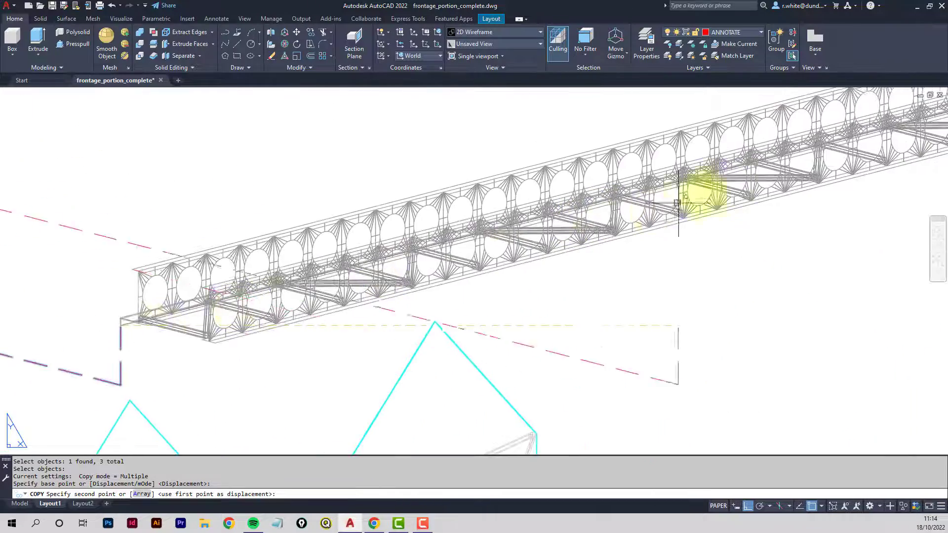
{"action": "scroll", "coordinate": [777, 201], "scroll_direction": "up", "scroll_amount": 6}
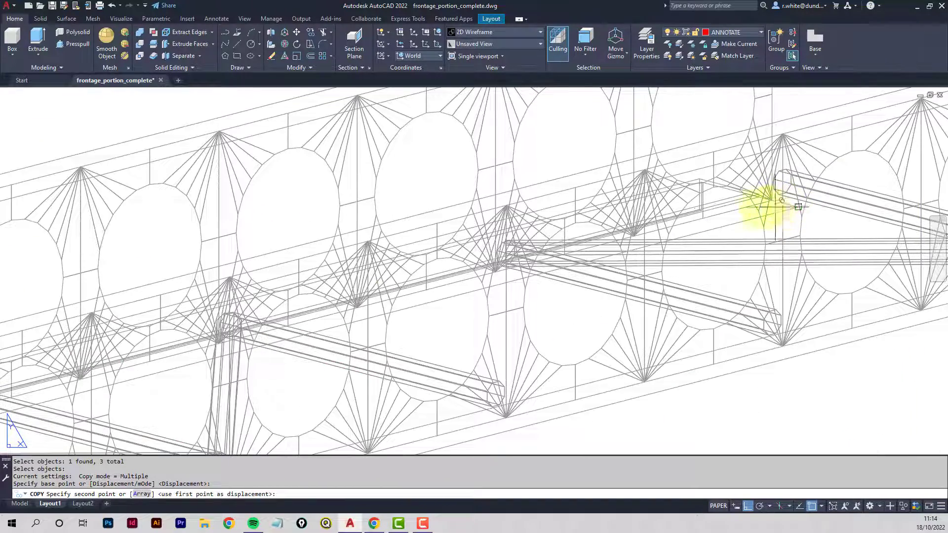
{"action": "scroll", "coordinate": [711, 212], "scroll_direction": "up", "scroll_amount": 5}
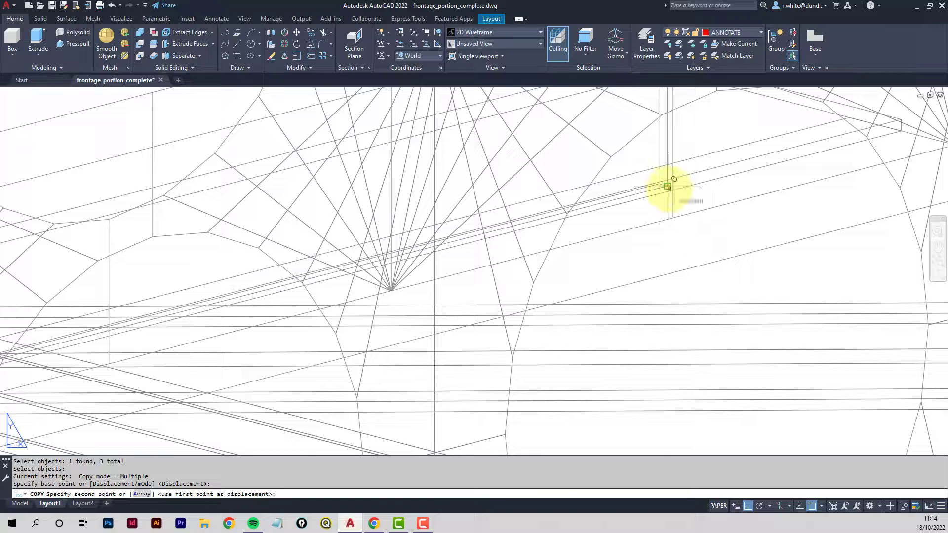
{"action": "left_click", "coordinate": [667, 186]}
{"action": "key", "text": "Return"}
{"action": "scroll", "coordinate": [668, 203], "scroll_direction": "down", "scroll_amount": 10}
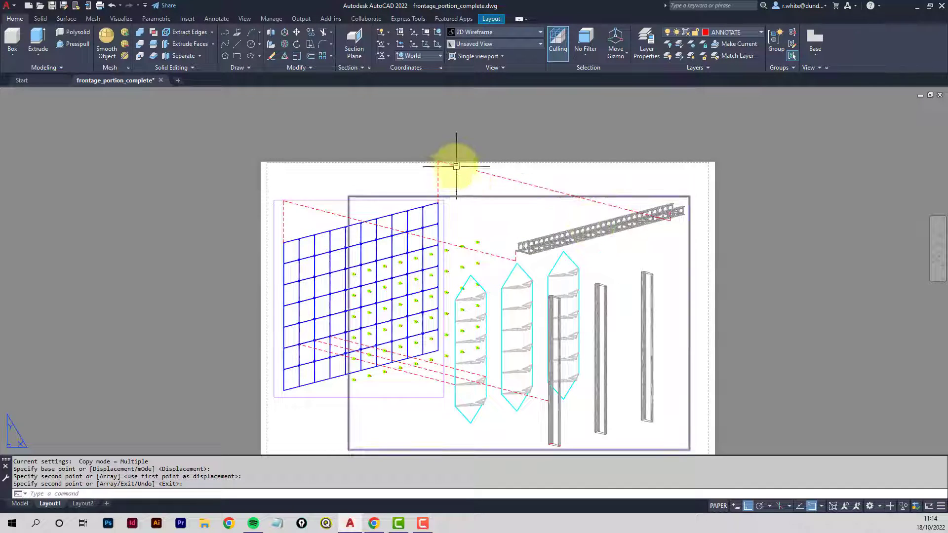
Move both viewports and all the guide lines about 35 units straight down on the sheet
{"action": "scroll", "coordinate": [444, 168], "scroll_direction": "down", "scroll_amount": 3}
{"action": "scroll", "coordinate": [424, 169], "scroll_direction": "up", "scroll_amount": 4}
{"action": "scroll", "coordinate": [429, 165], "scroll_direction": "down", "scroll_amount": 4}
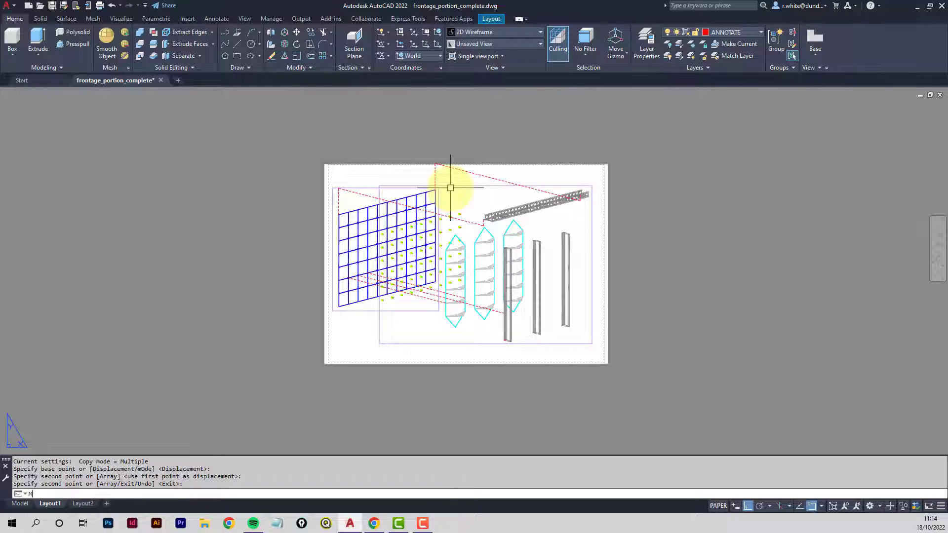
{"action": "key", "text": "Return"}
{"action": "left_click", "coordinate": [272, 364]}
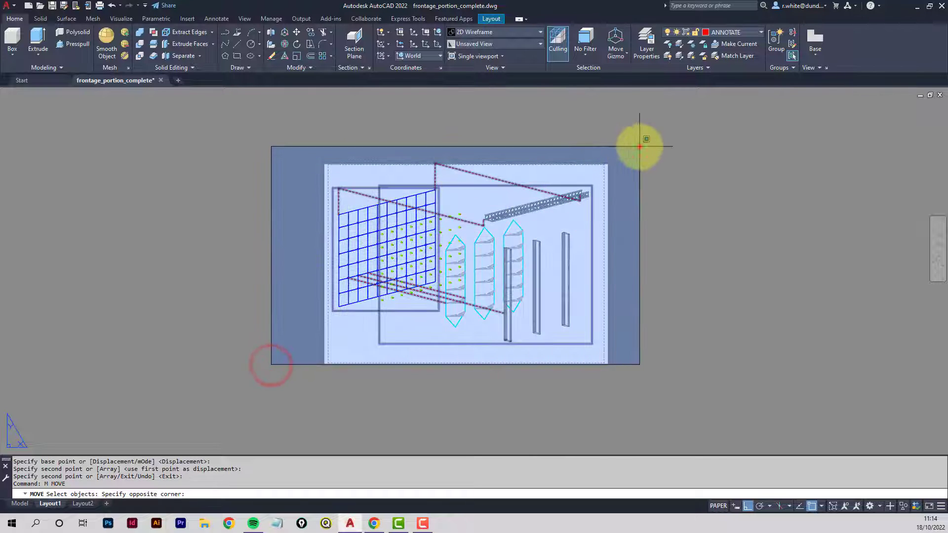
{"action": "left_click", "coordinate": [639, 146]}
{"action": "key", "text": "Return"}
{"action": "left_click", "coordinate": [667, 195]}
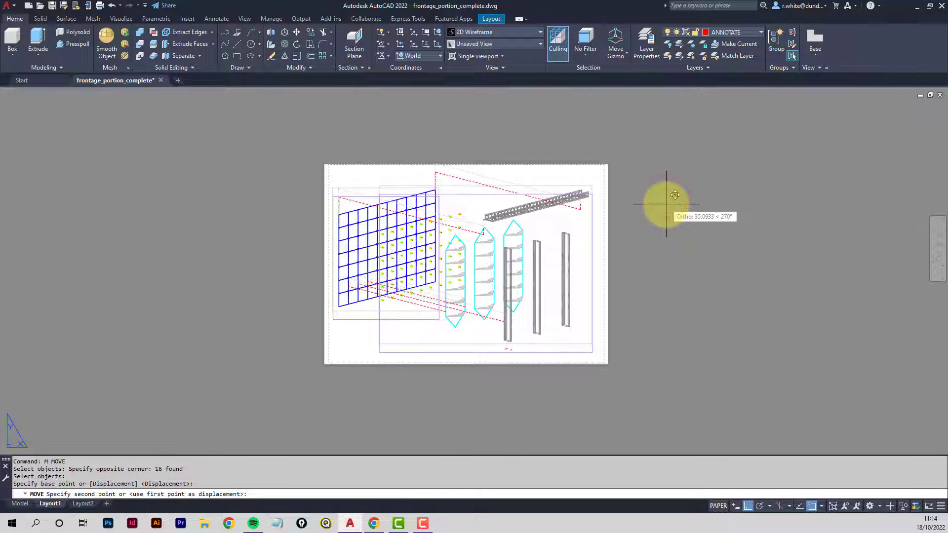
{"action": "left_click", "coordinate": [666, 204]}
Move the same previous selection of viewports and guide lines slightly to the right on the sheet
{"action": "right_click", "coordinate": [666, 204]}
{"action": "type", "text": "P"}
{"action": "key", "text": "Return"}
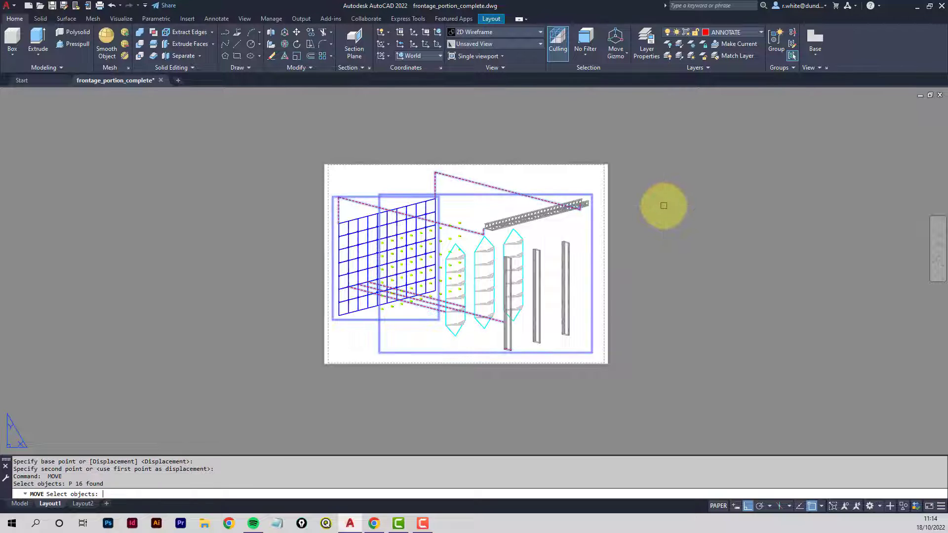
{"action": "key", "text": "Return"}
{"action": "left_click", "coordinate": [663, 206]}
{"action": "left_click", "coordinate": [666, 206]}
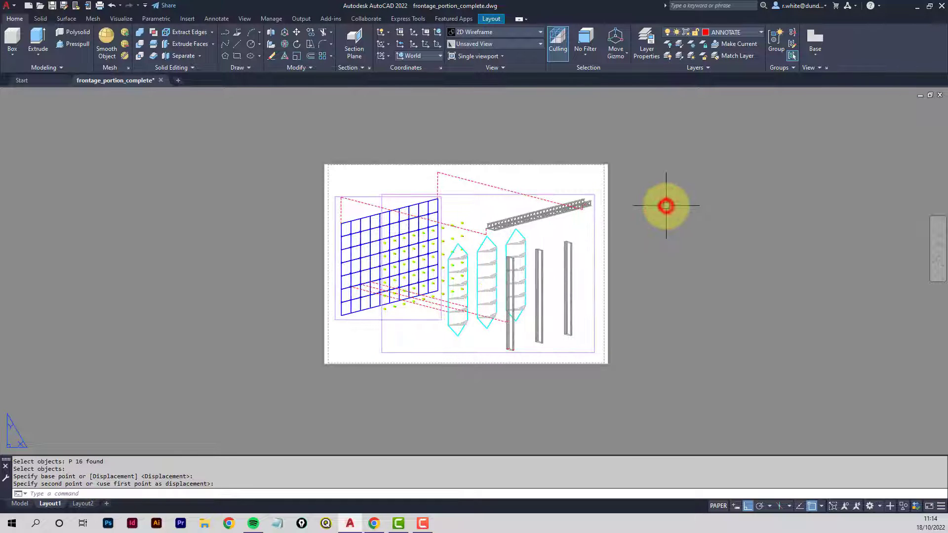
With object snap off, draw a vertical guide line about 138 units long from the nearest column's top centre up into the beam
{"action": "scroll", "coordinate": [444, 218], "scroll_direction": "up", "scroll_amount": 2}
{"action": "scroll", "coordinate": [444, 218], "scroll_direction": "up", "scroll_amount": 2}
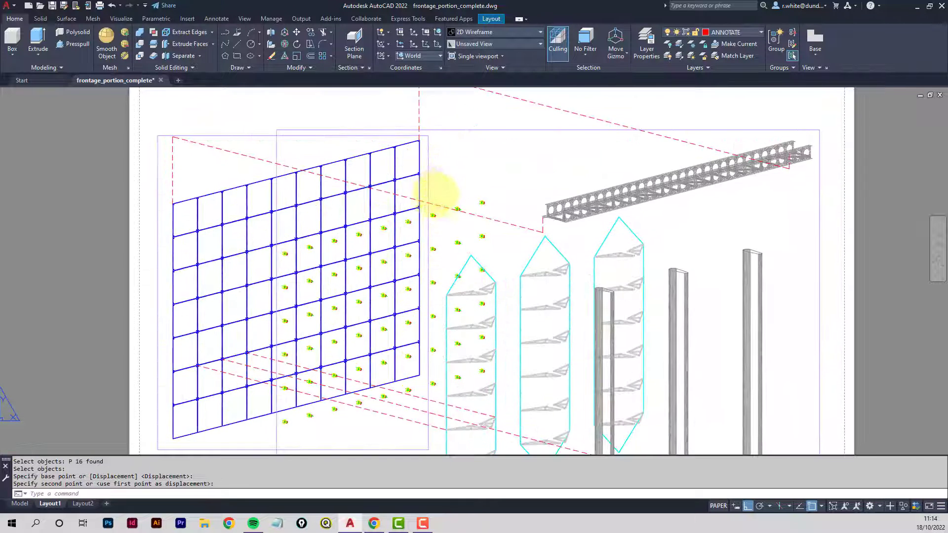
{"action": "scroll", "coordinate": [282, 162], "scroll_direction": "down", "scroll_amount": 2}
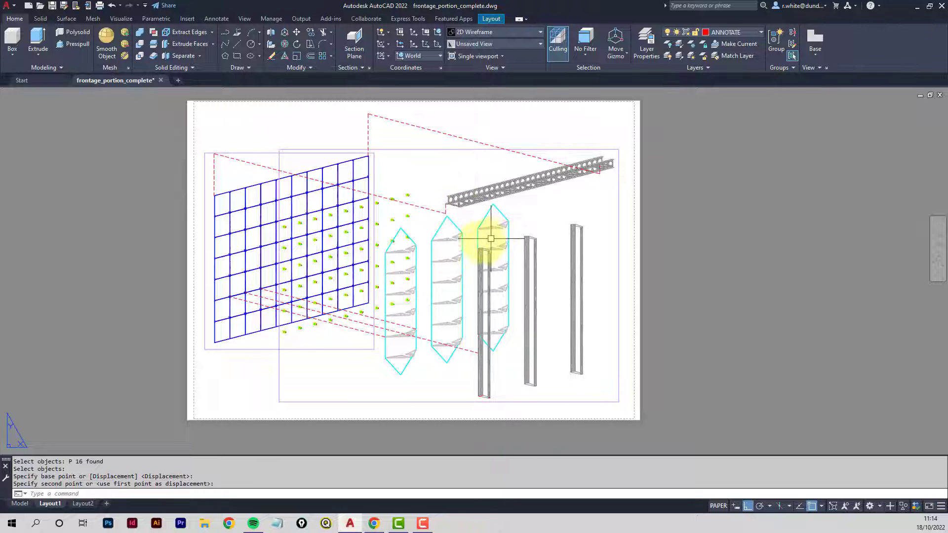
{"action": "scroll", "coordinate": [483, 244], "scroll_direction": "up", "scroll_amount": 10}
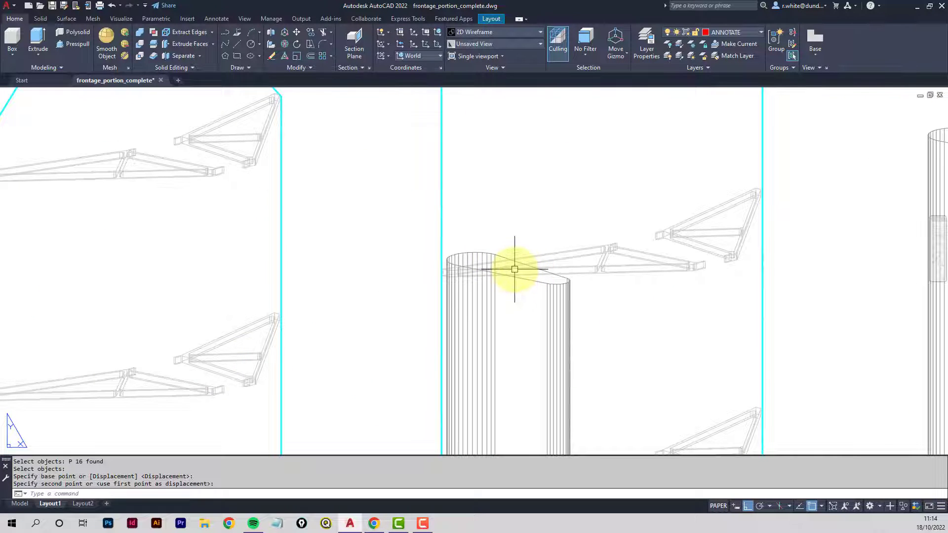
{"action": "key", "text": "Return"}
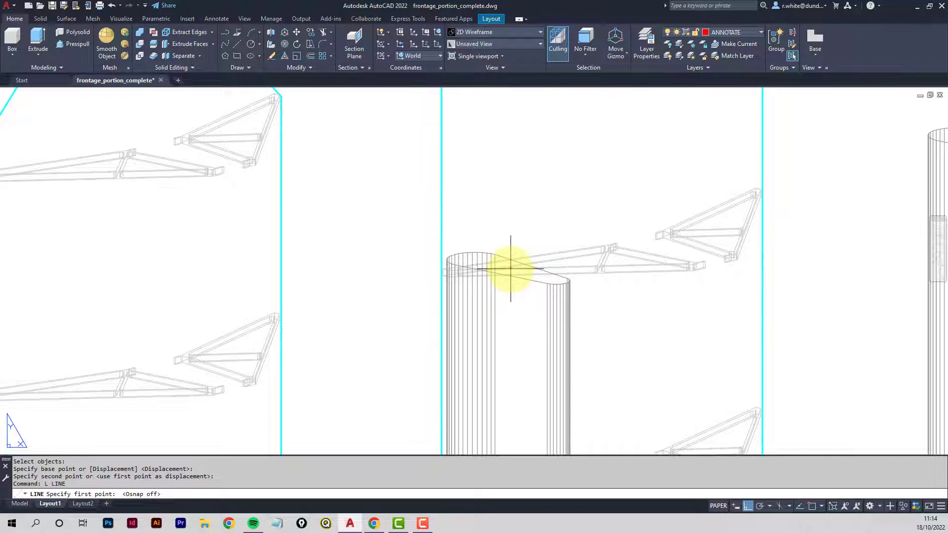
{"action": "left_click", "coordinate": [511, 269]}
{"action": "scroll", "coordinate": [504, 262], "scroll_direction": "down", "scroll_amount": 5}
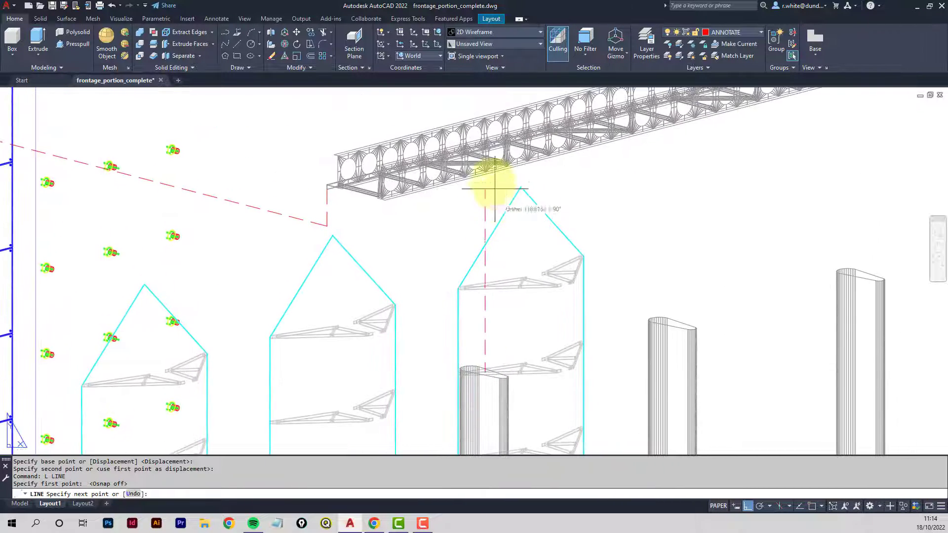
{"action": "scroll", "coordinate": [495, 189], "scroll_direction": "up", "scroll_amount": 2}
{"action": "scroll", "coordinate": [493, 172], "scroll_direction": "up", "scroll_amount": 3}
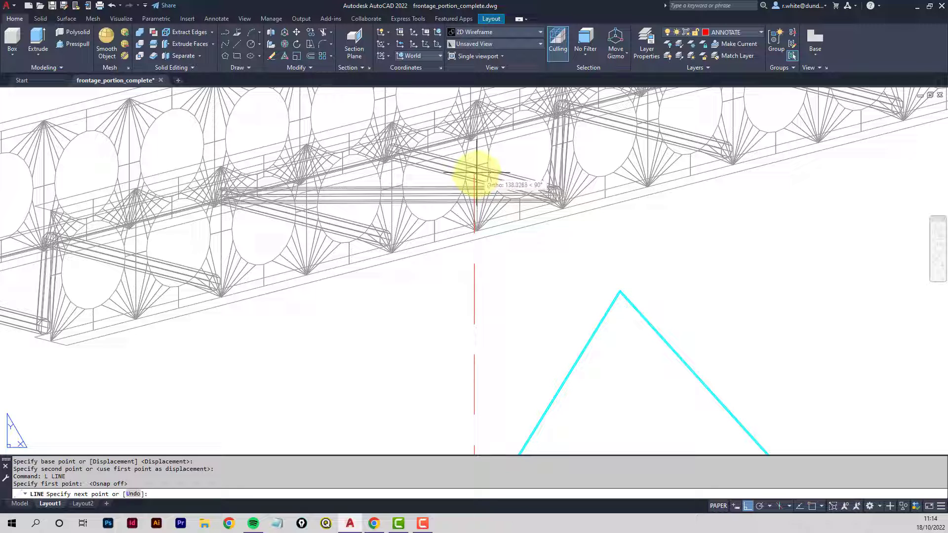
{"action": "left_click", "coordinate": [475, 173]}
{"action": "key", "text": "Return"}
Copy the column-to-beam guide line to the other two columns, snapping from the same point on each column's top edge
{"action": "scroll", "coordinate": [519, 244], "scroll_direction": "down", "scroll_amount": 6}
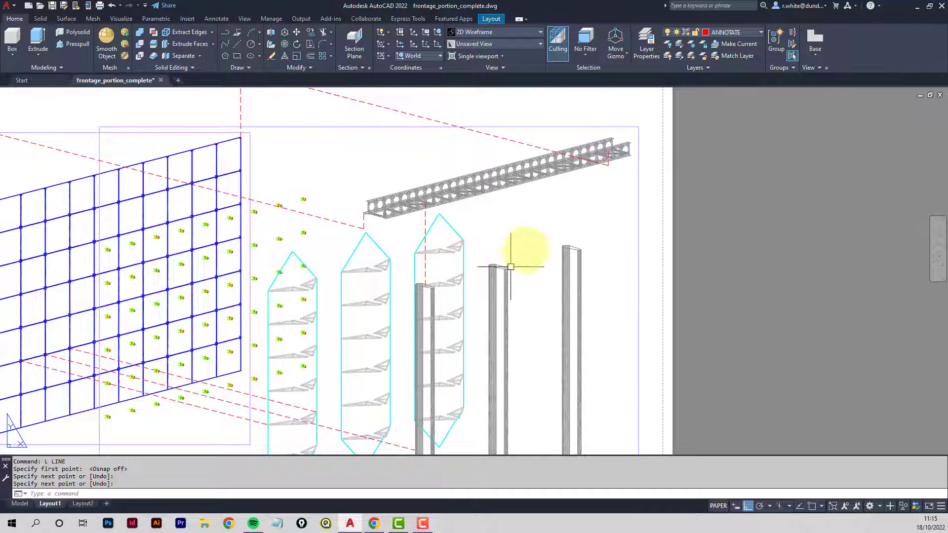
{"action": "left_click", "coordinate": [315, 31]}
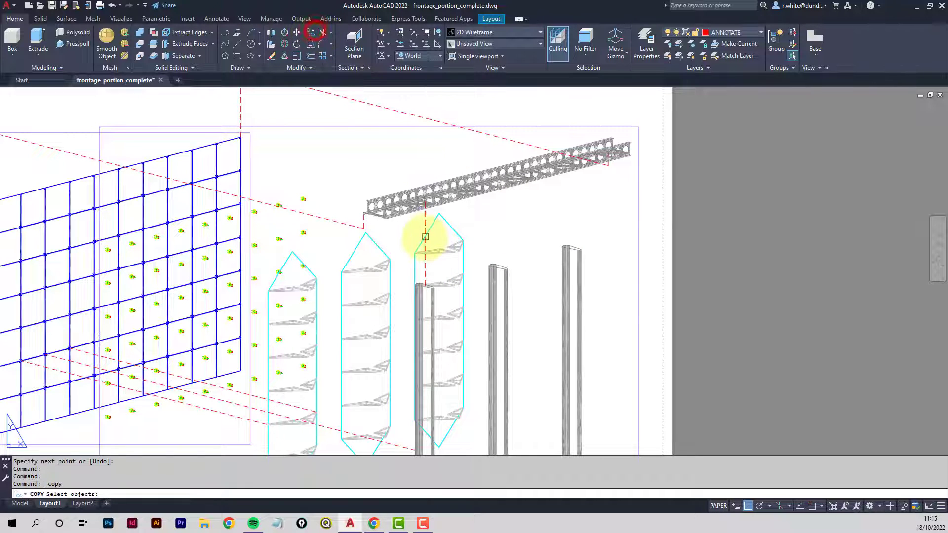
{"action": "right_click", "coordinate": [424, 238]}
{"action": "scroll", "coordinate": [434, 296], "scroll_direction": "up", "scroll_amount": 8}
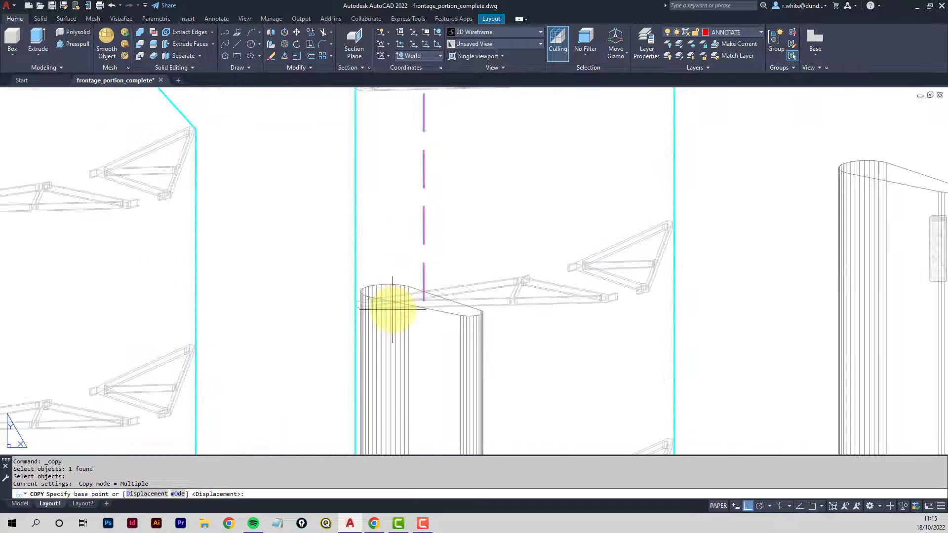
{"action": "key", "text": "F3"}
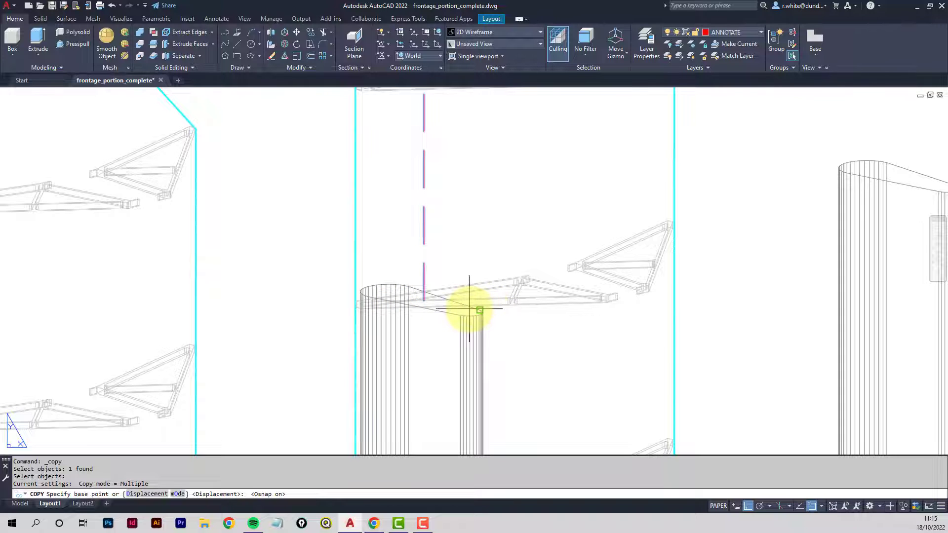
{"action": "left_click", "coordinate": [473, 309]}
{"action": "scroll", "coordinate": [635, 258], "scroll_direction": "down", "scroll_amount": 5}
{"action": "scroll", "coordinate": [568, 280], "scroll_direction": "up", "scroll_amount": 6}
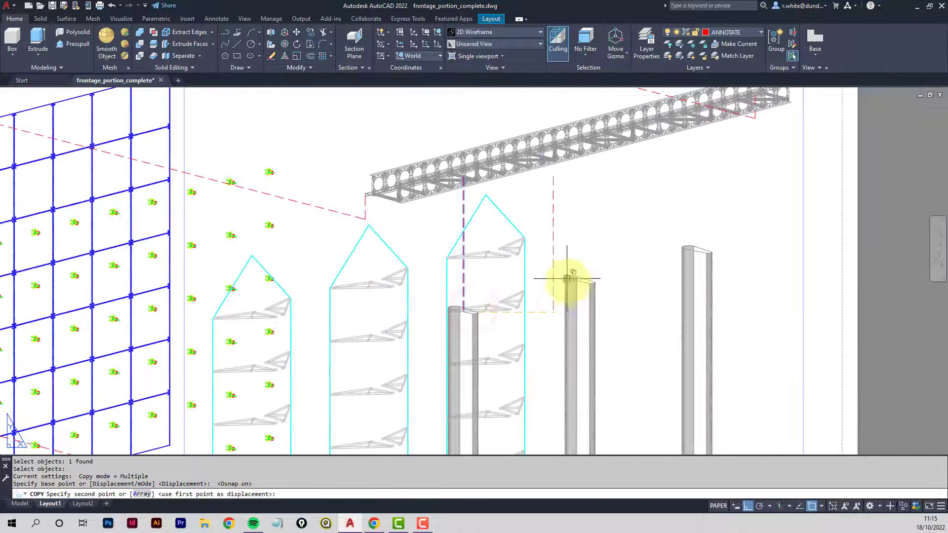
{"action": "left_click", "coordinate": [667, 283]}
{"action": "middle_click_drag", "start_coordinate": [734, 259], "coordinate": [380, 351]}
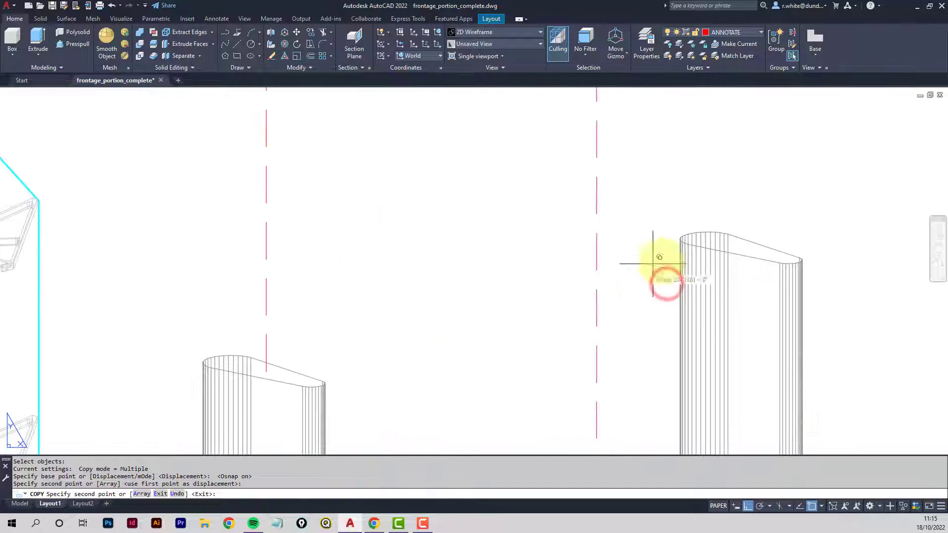
{"action": "left_click", "coordinate": [790, 251]}
{"action": "scroll", "coordinate": [698, 254], "scroll_direction": "down", "scroll_amount": 6}
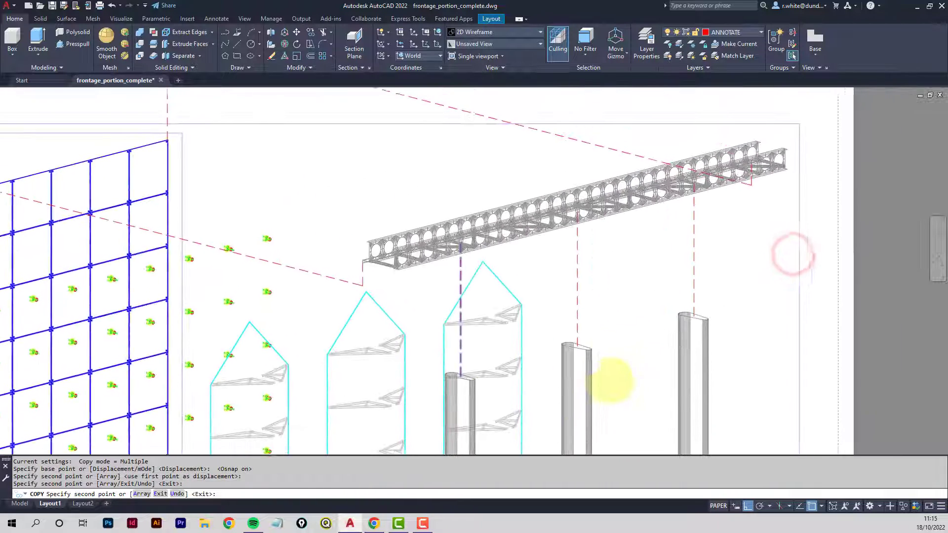
{"action": "key", "text": "Return"}
Break the farthest column's guide line just below the beam, removing the upper end that overlaps the truss
{"action": "scroll", "coordinate": [574, 226], "scroll_direction": "up", "scroll_amount": 4}
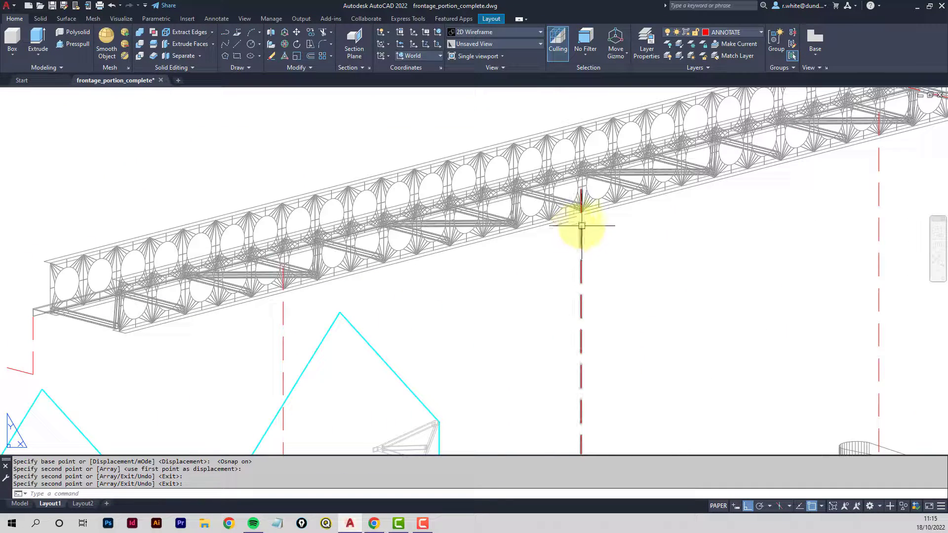
{"action": "middle_click_drag", "start_coordinate": [834, 191], "coordinate": [644, 289]}
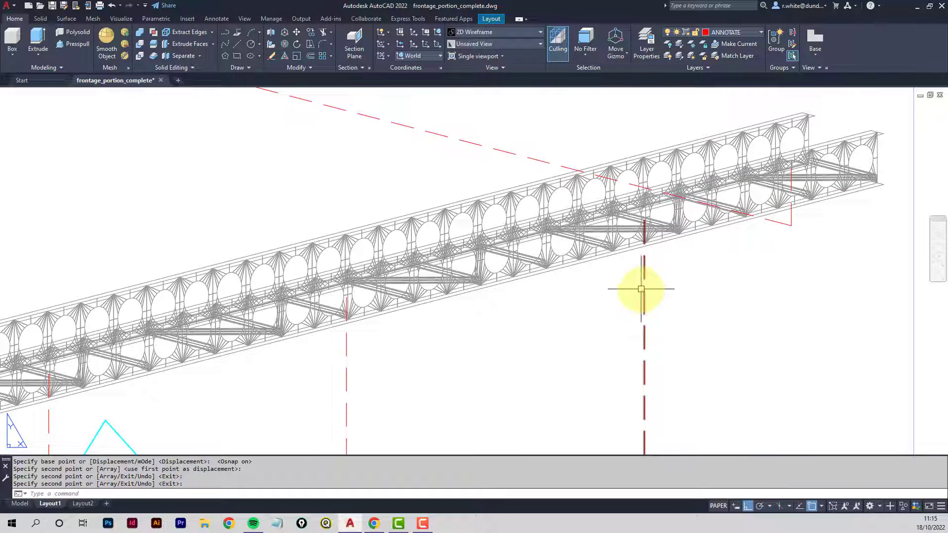
{"action": "key", "text": "Return"}
{"action": "scroll", "coordinate": [645, 264], "scroll_direction": "up", "scroll_amount": 2}
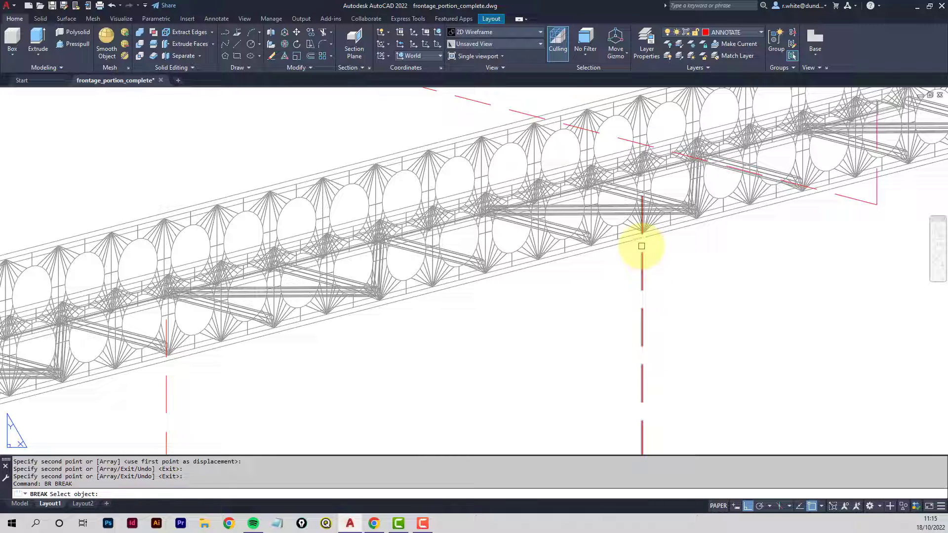
{"action": "left_click", "coordinate": [642, 246]}
{"action": "scroll", "coordinate": [610, 207], "scroll_direction": "up", "scroll_amount": 3}
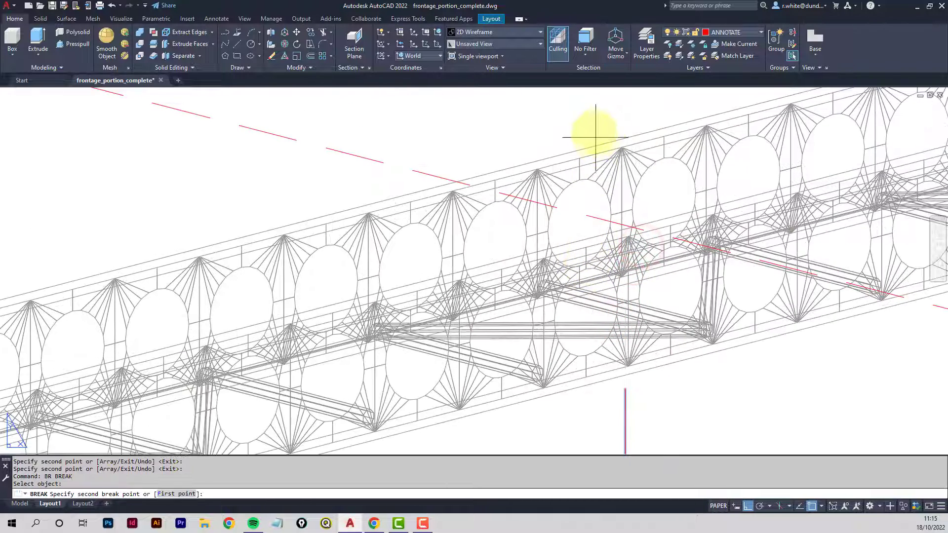
{"action": "left_click", "coordinate": [586, 127]}
{"action": "scroll", "coordinate": [445, 275], "scroll_direction": "down", "scroll_amount": 4}
{"action": "scroll", "coordinate": [493, 250], "scroll_direction": "up", "scroll_amount": 4}
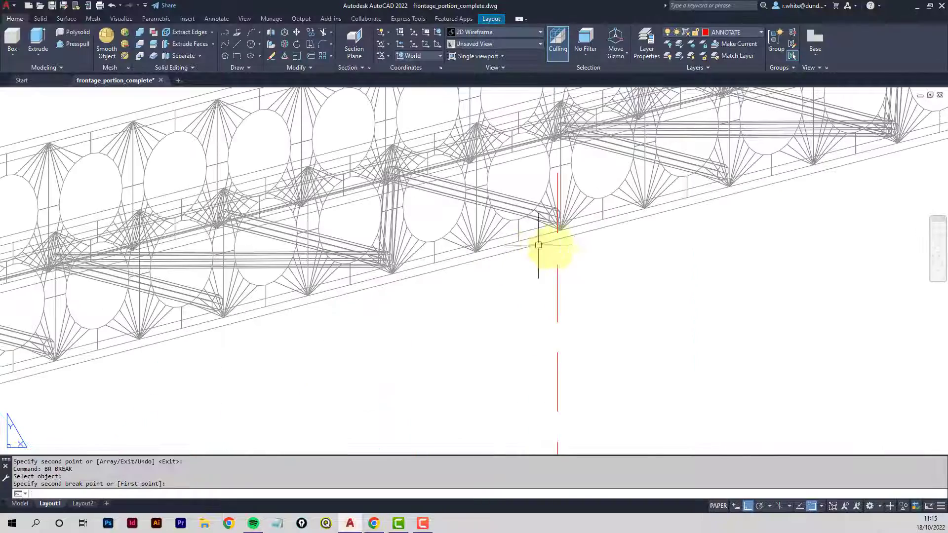
Break the guide lines of the other two columns just below the beam, removing the upper ends that overlap the truss
{"action": "key", "text": "Return"}
{"action": "left_click", "coordinate": [557, 250]}
{"action": "scroll", "coordinate": [557, 248], "scroll_direction": "down", "scroll_amount": 3}
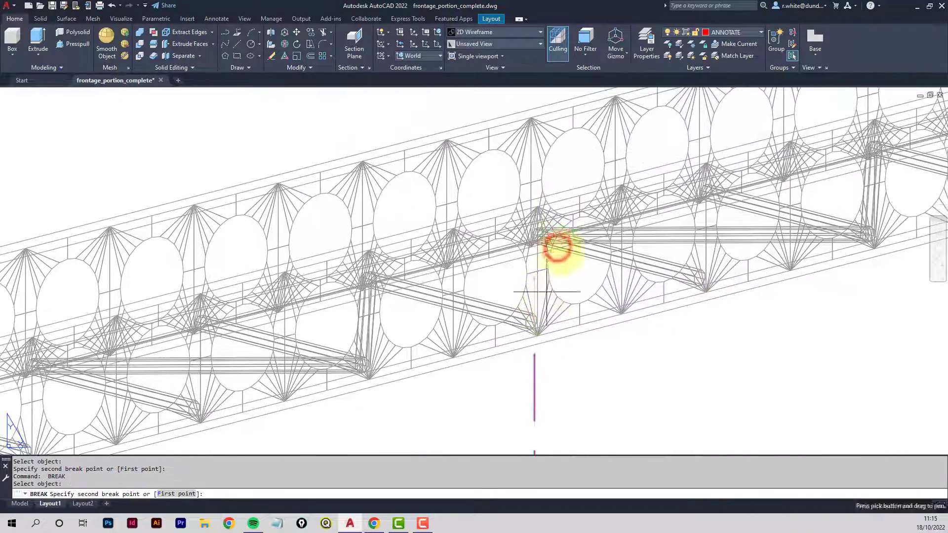
{"action": "left_click", "coordinate": [568, 168]}
{"action": "scroll", "coordinate": [375, 350], "scroll_direction": "up", "scroll_amount": 4}
{"action": "key", "text": "Return"}
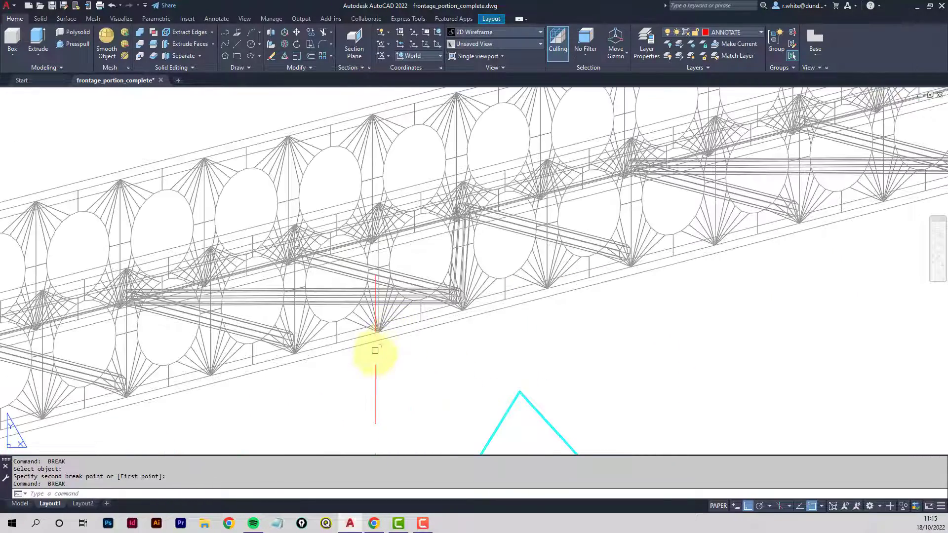
{"action": "left_click", "coordinate": [376, 350]}
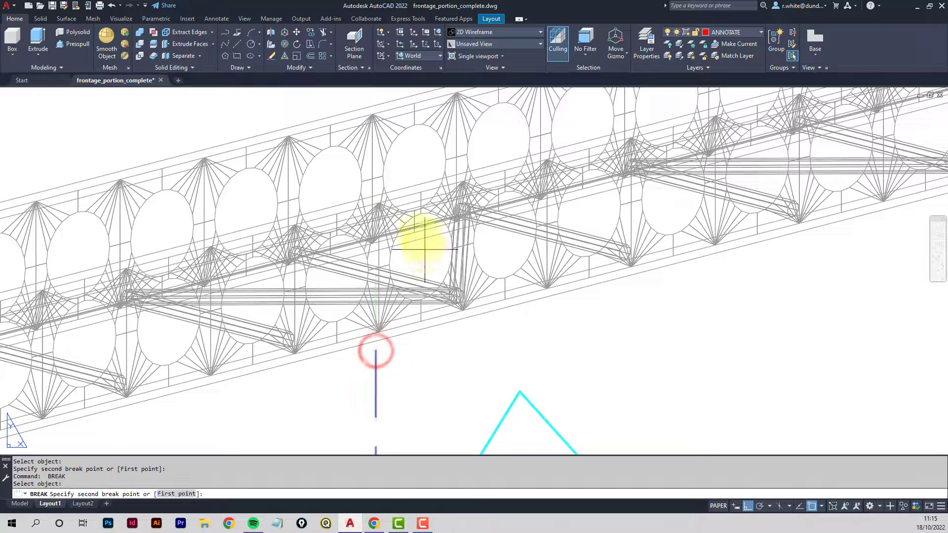
{"action": "left_click", "coordinate": [411, 160]}
{"action": "scroll", "coordinate": [582, 197], "scroll_direction": "down", "scroll_amount": 5}
{"action": "scroll", "coordinate": [587, 222], "scroll_direction": "up", "scroll_amount": 3}
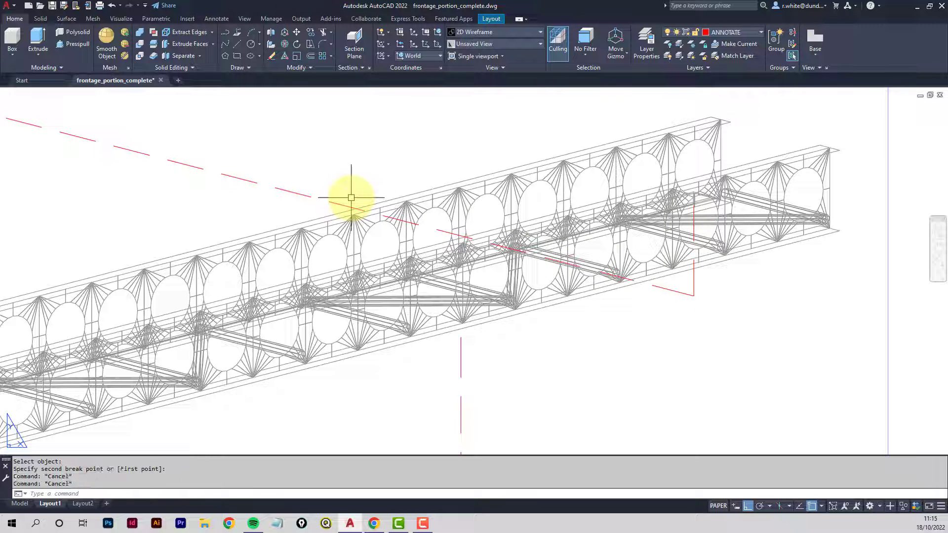
Preview the layout plot to examine the guide lines around the beam, leaving without plotting
{"action": "type", "text": "T"}
{"action": "key", "text": "Return"}
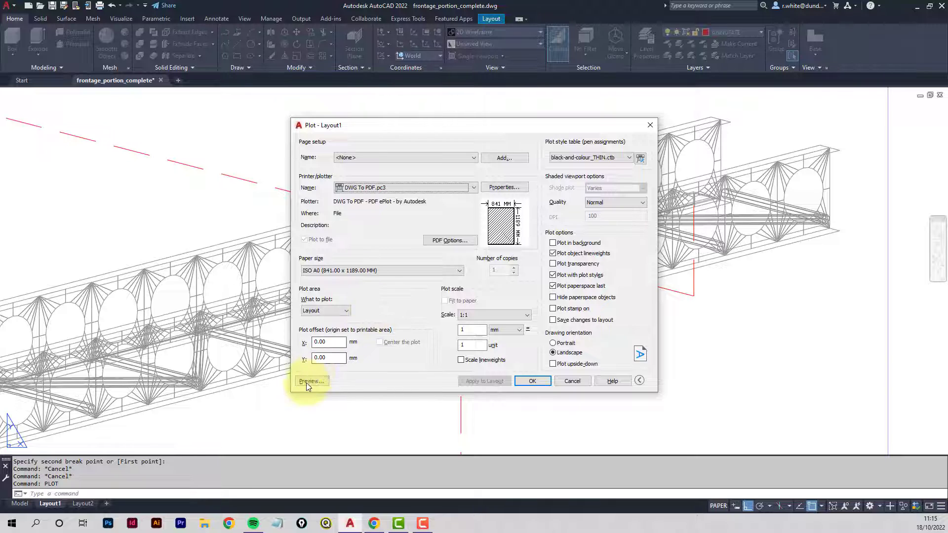
{"action": "left_click", "coordinate": [306, 382]}
{"action": "scroll", "coordinate": [683, 173], "scroll_direction": "up", "scroll_amount": 5}
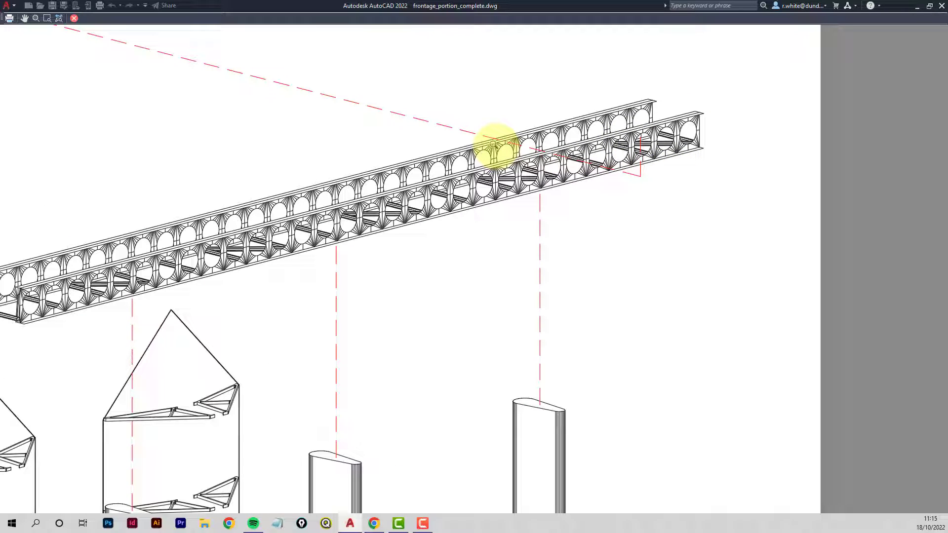
{"action": "right_click", "coordinate": [561, 242]}
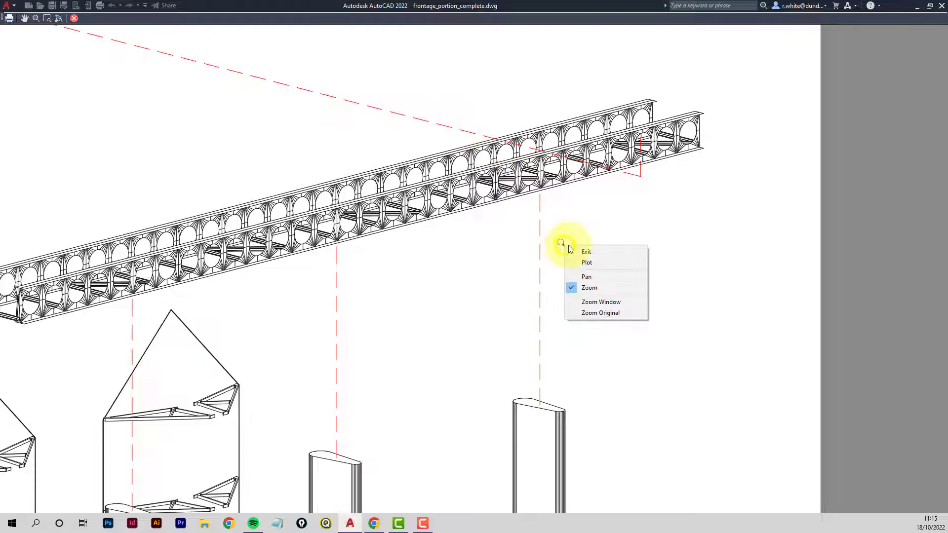
{"action": "left_click", "coordinate": [588, 251]}
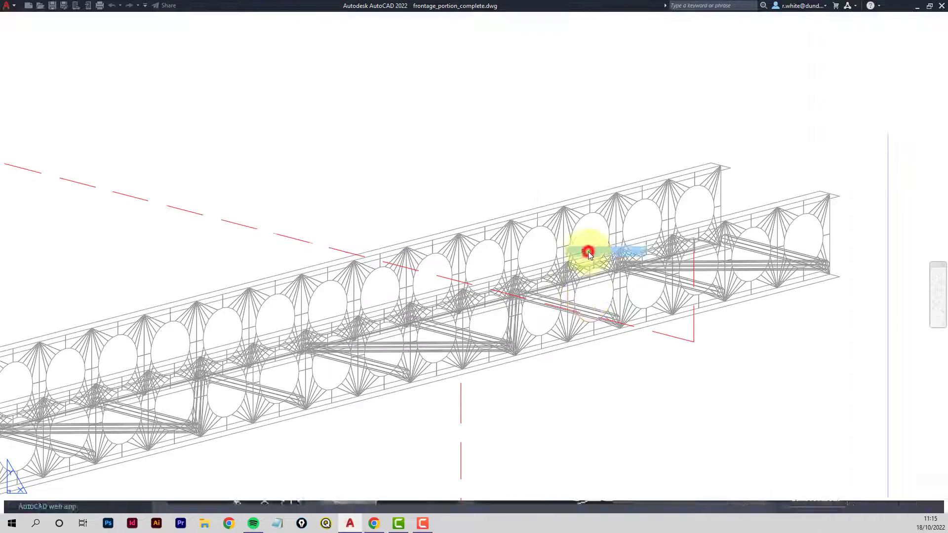
{"action": "key", "text": "Escape"}
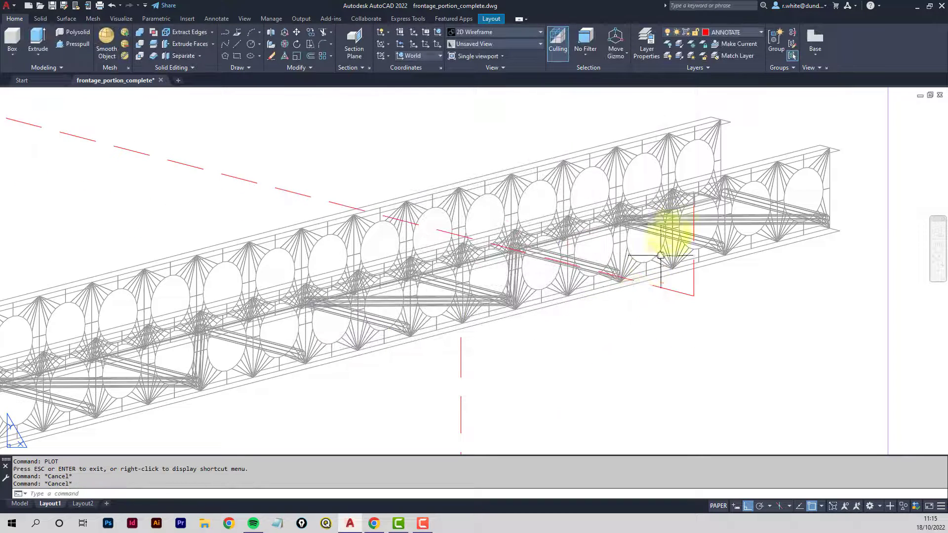
With object snap off, break the vertical guide line near the beam's far end just below the rear girder's bottom flange, removing its tip
{"action": "scroll", "coordinate": [667, 233], "scroll_direction": "up", "scroll_amount": 8}
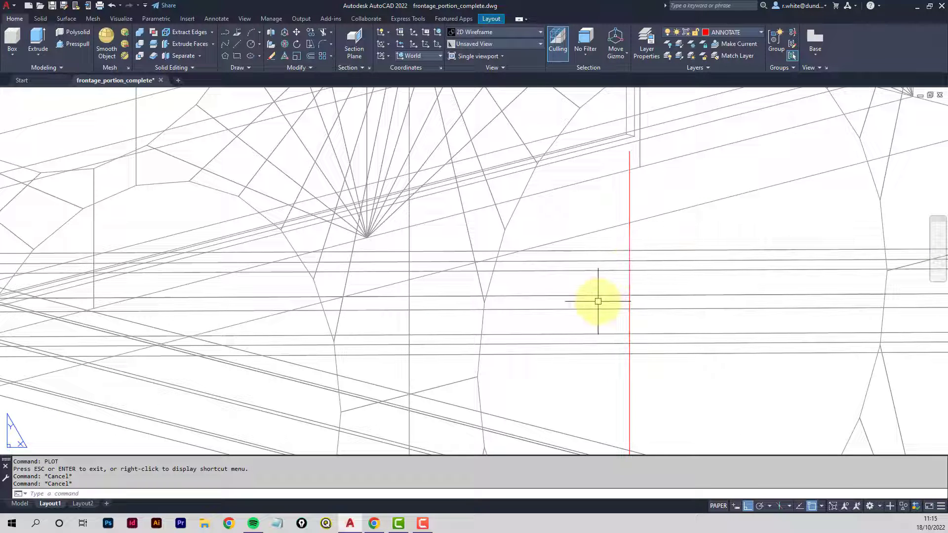
{"action": "type", "text": "br"}
{"action": "key", "text": "Return"}
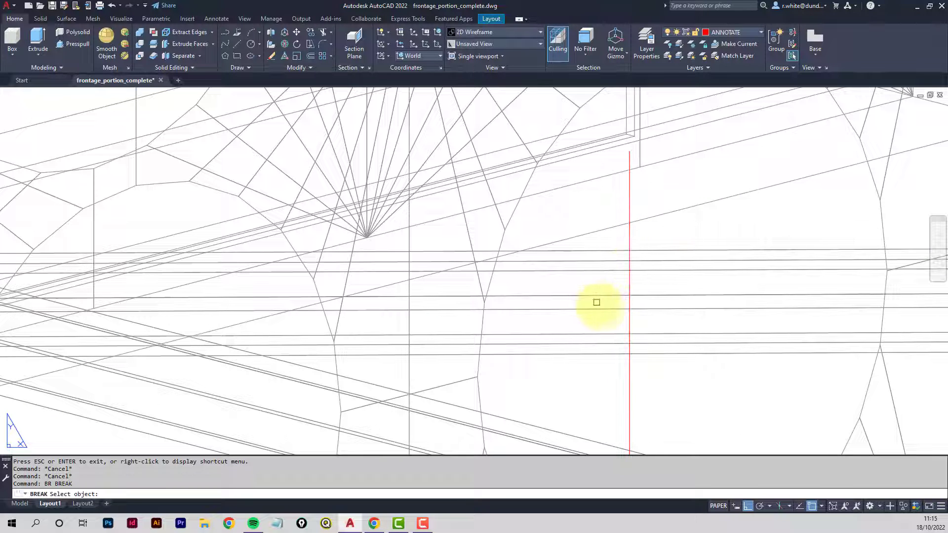
{"action": "left_click", "coordinate": [813, 507]}
{"action": "scroll", "coordinate": [630, 245], "scroll_direction": "down", "scroll_amount": 3}
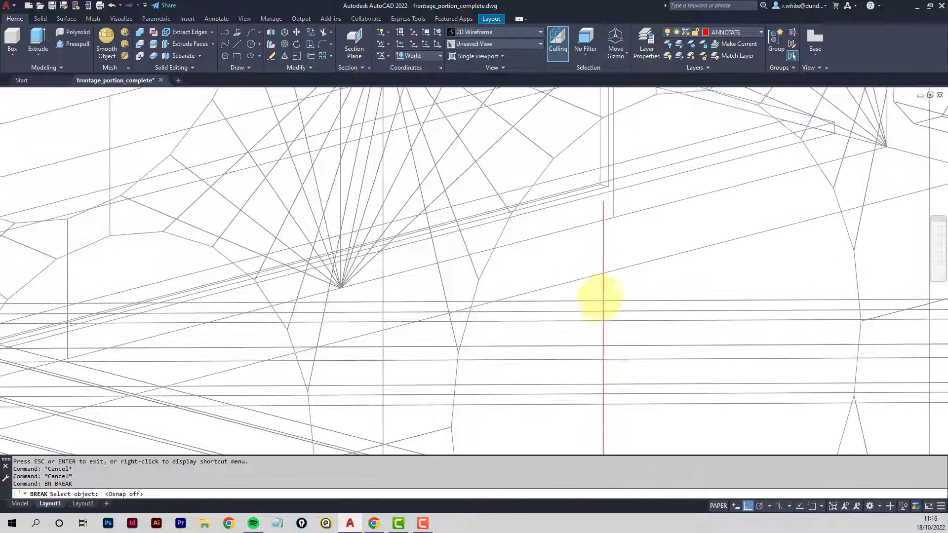
{"action": "scroll", "coordinate": [603, 256], "scroll_direction": "up", "scroll_amount": 3}
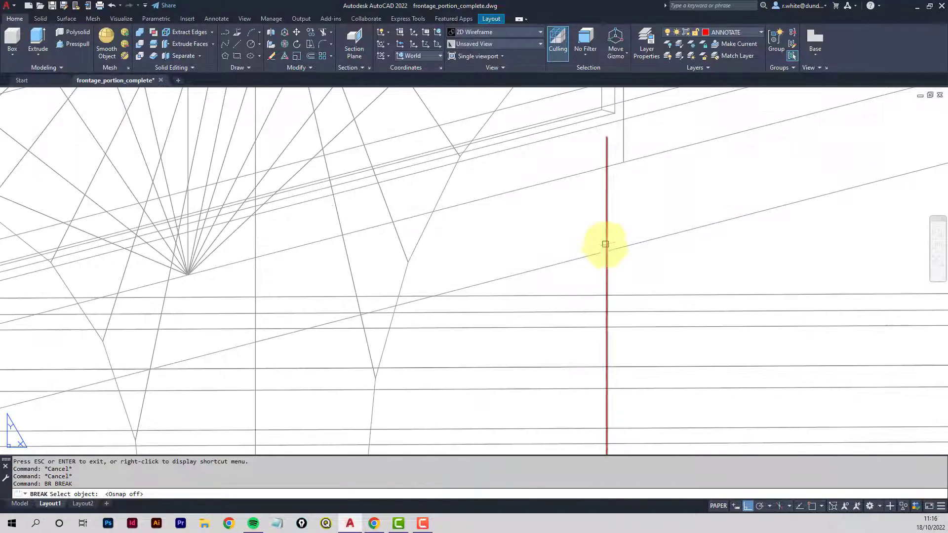
{"action": "left_click", "coordinate": [606, 257]}
{"action": "left_click", "coordinate": [618, 119]}
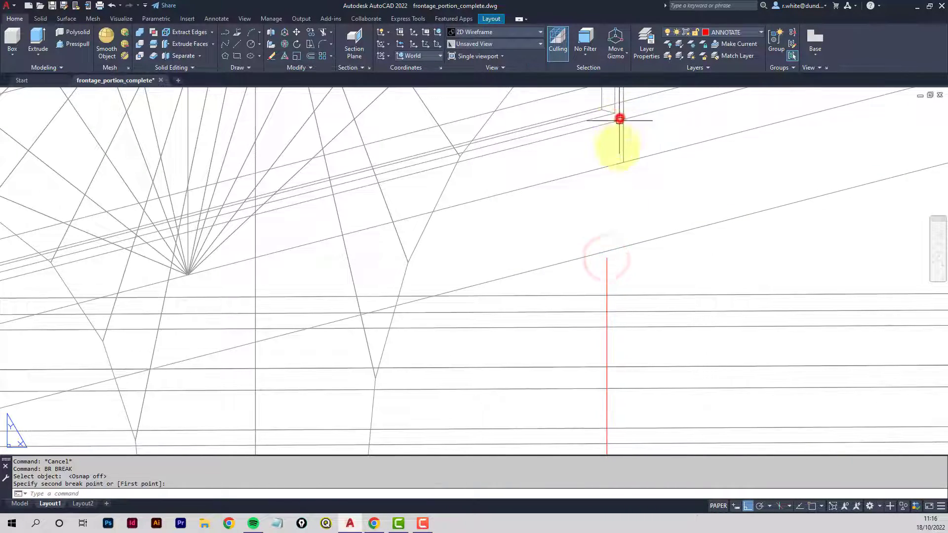
Break gaps in the same vertical guide line where the horizontal and diagonal bracing members pass in front of it
{"action": "scroll", "coordinate": [616, 273], "scroll_direction": "down", "scroll_amount": 2}
{"action": "key", "text": "Return"}
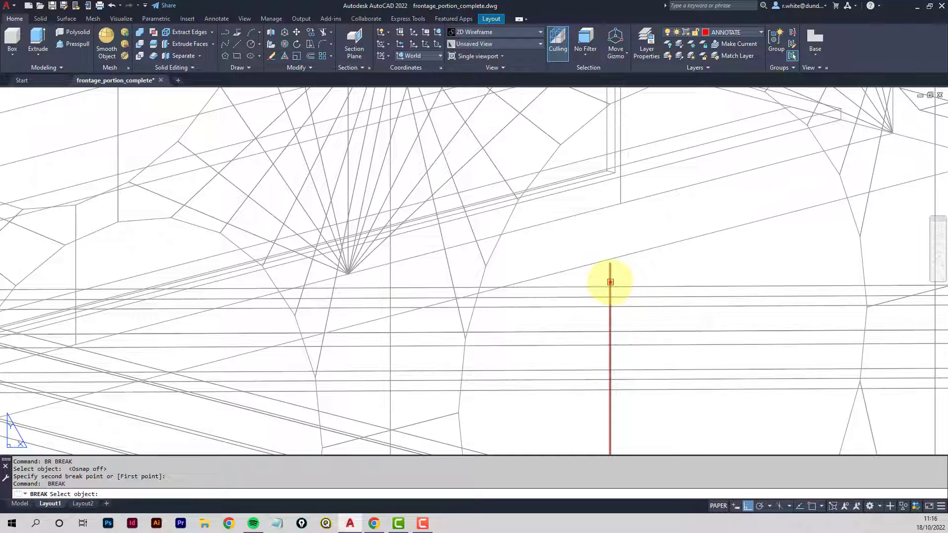
{"action": "left_click", "coordinate": [610, 282]}
{"action": "left_click", "coordinate": [625, 395]}
{"action": "scroll", "coordinate": [614, 233], "scroll_direction": "down", "scroll_amount": 2}
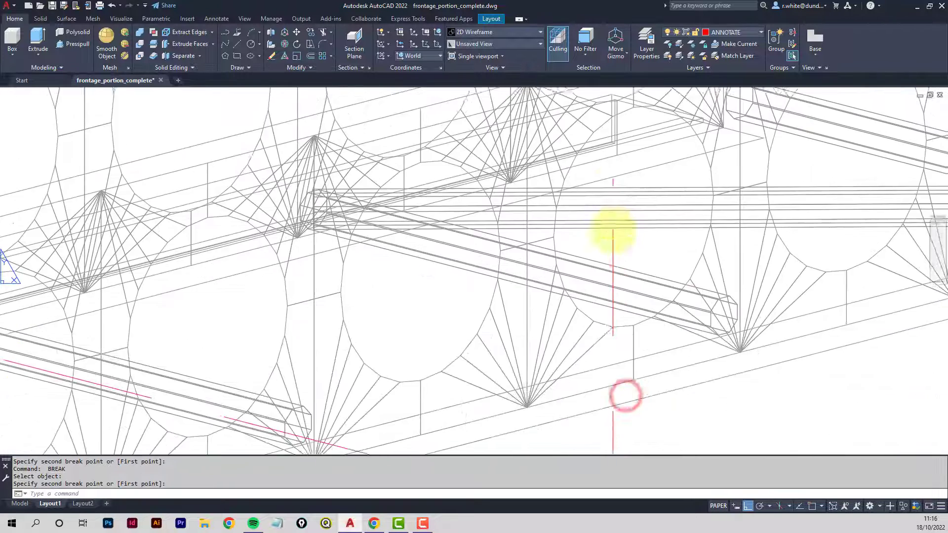
{"action": "scroll", "coordinate": [614, 256], "scroll_direction": "up", "scroll_amount": 2}
{"action": "key", "text": "Return"}
{"action": "left_click", "coordinate": [612, 255]}
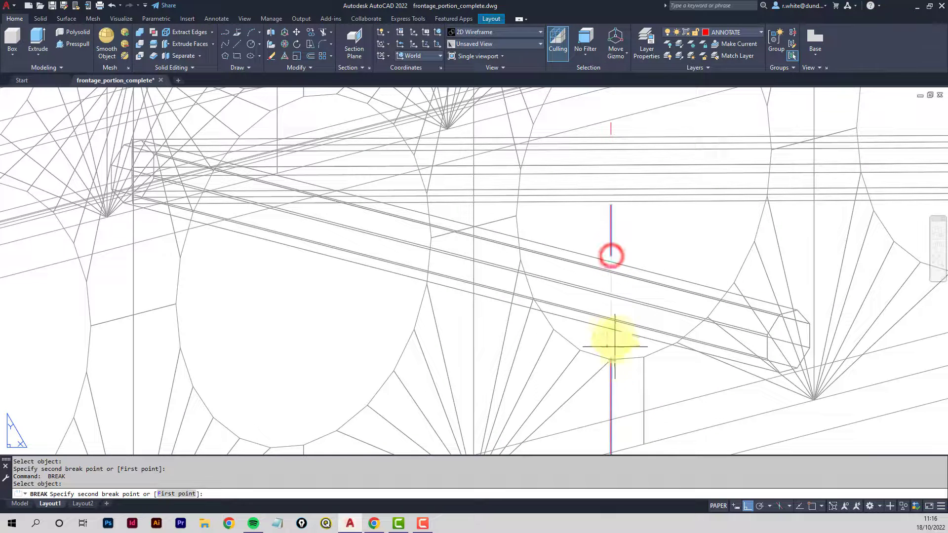
{"action": "left_click", "coordinate": [614, 332]}
Break the same vertical guide line from the lower edge of the front girder's oval opening to just below its bottom flange
{"action": "key", "text": "Return"}
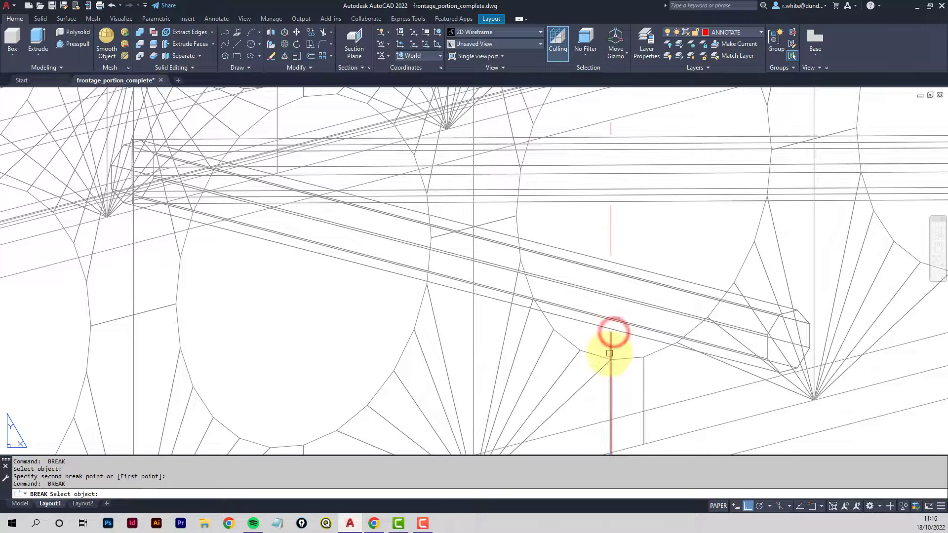
{"action": "left_click", "coordinate": [610, 354]}
{"action": "middle_click_drag", "start_coordinate": [625, 435], "coordinate": [622, 330]}
{"action": "middle_click_drag", "start_coordinate": [617, 379], "coordinate": [618, 300]}
{"action": "left_click", "coordinate": [613, 314]}
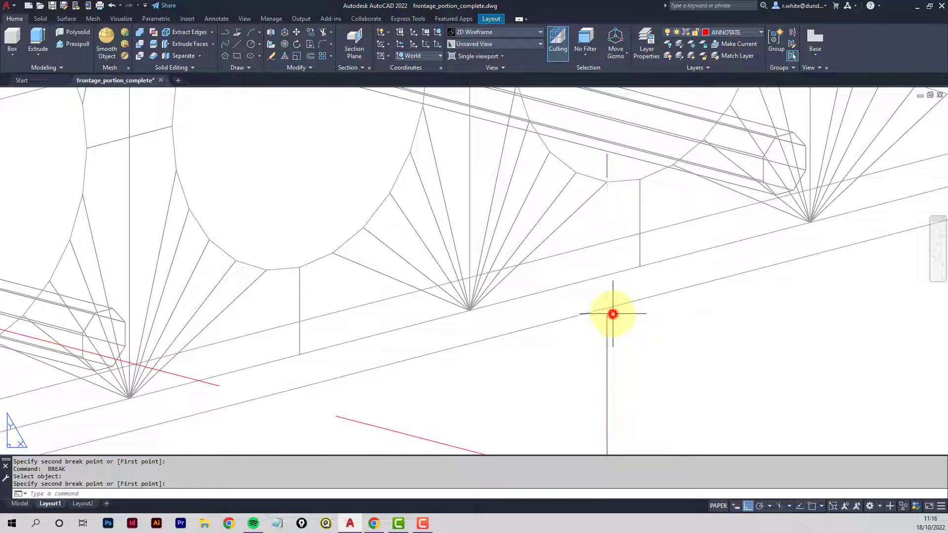
Break the long diagonal guide line from just below the front girder to an oval opening in the rear girder
{"action": "key", "text": "Return"}
{"action": "scroll", "coordinate": [546, 322], "scroll_direction": "down", "scroll_amount": 4}
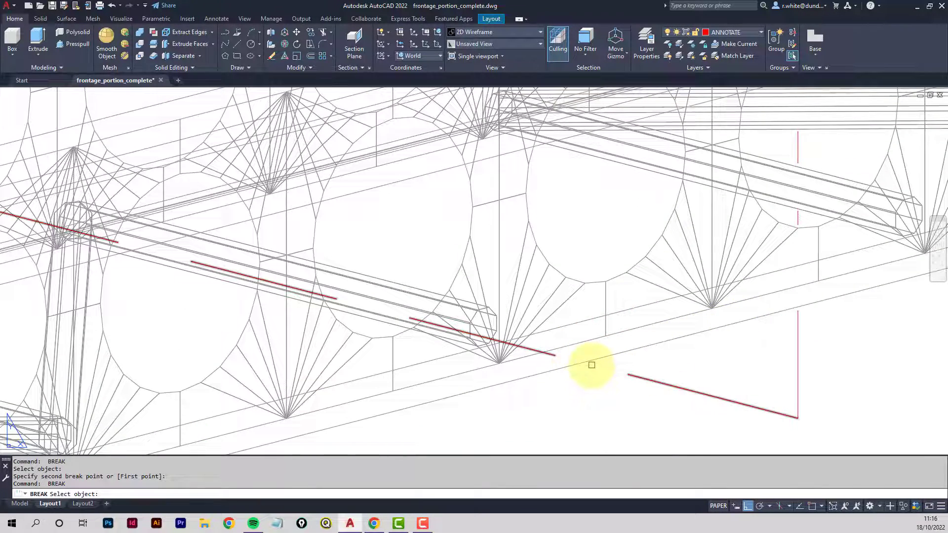
{"action": "left_click", "coordinate": [592, 365]}
{"action": "middle_click_drag", "start_coordinate": [111, 227], "coordinate": [560, 322]}
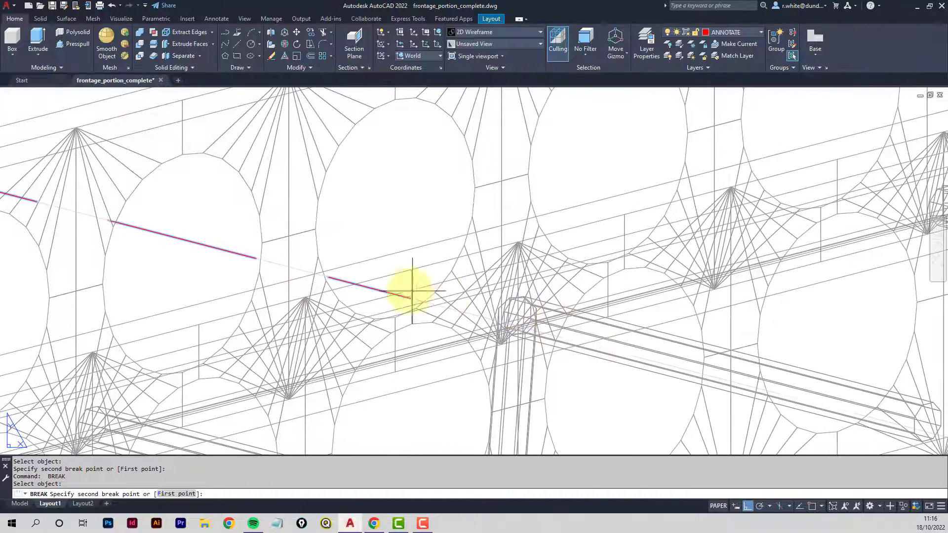
{"action": "left_click", "coordinate": [257, 259]}
{"action": "middle_click_drag", "start_coordinate": [212, 265], "coordinate": [508, 299]}
Break the diagonal guide line from the rear girder's oval opening to just outside its top flange
{"action": "key", "text": "Return"}
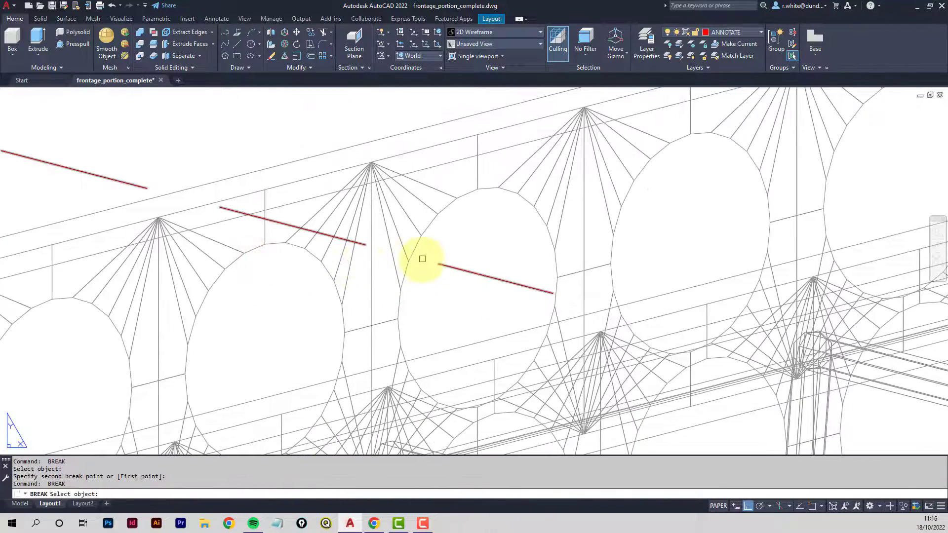
{"action": "left_click", "coordinate": [419, 259]}
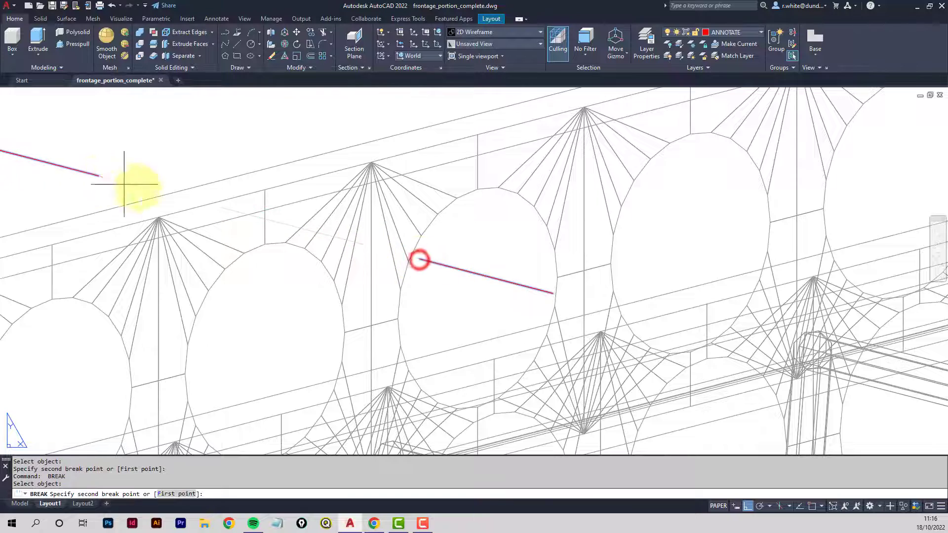
{"action": "left_click", "coordinate": [159, 190]}
{"action": "scroll", "coordinate": [160, 192], "scroll_direction": "down", "scroll_amount": 2}
{"action": "middle_click_drag", "start_coordinate": [312, 217], "coordinate": [351, 231]}
{"action": "scroll", "coordinate": [354, 230], "scroll_direction": "down", "scroll_amount": 1}
{"action": "middle_click_drag", "start_coordinate": [433, 220], "coordinate": [469, 227]}
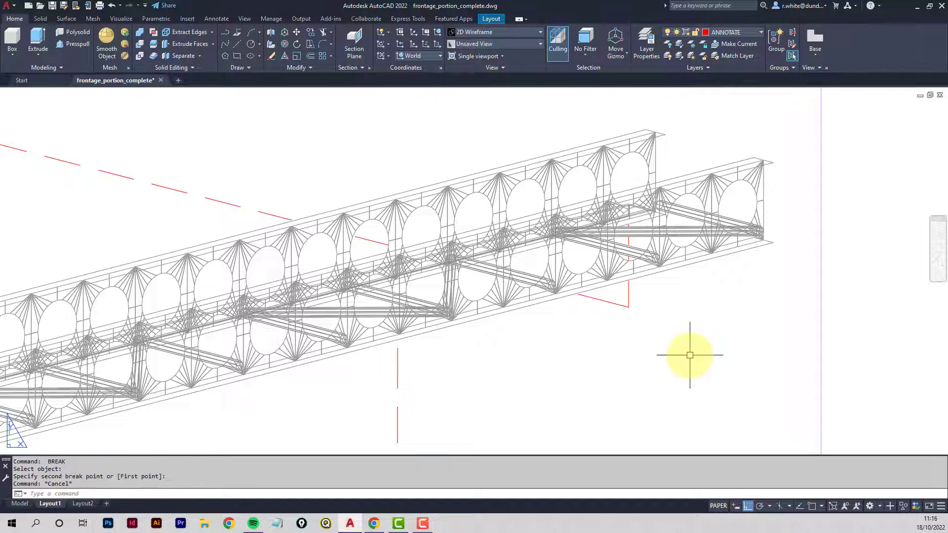
Preview the layout plot and examine the trimmed guide lines at the beam and across the whole sheet
{"action": "key", "text": "Return"}
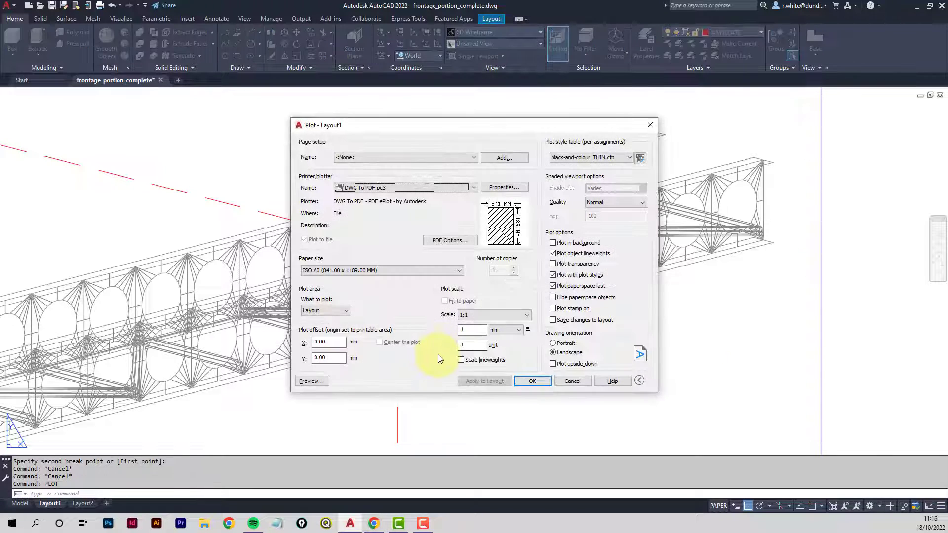
{"action": "left_click", "coordinate": [313, 381]}
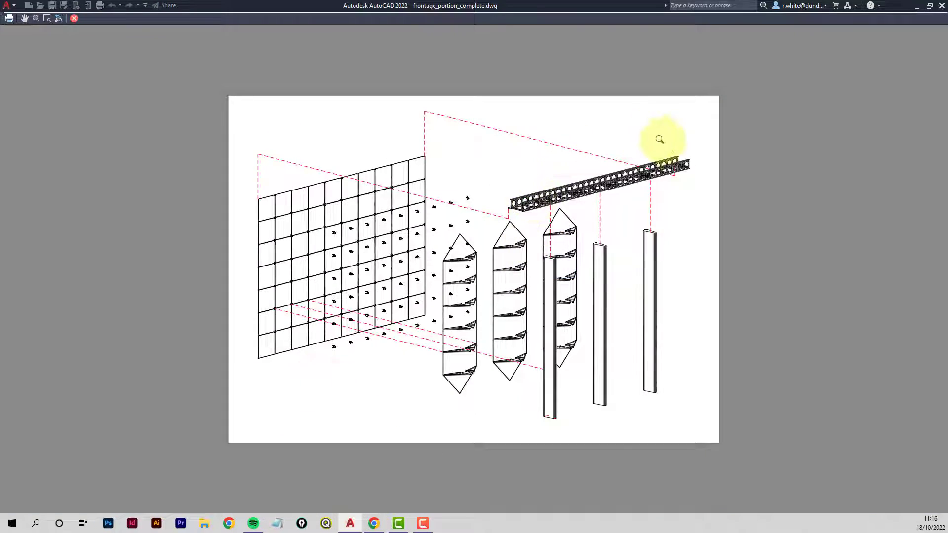
{"action": "scroll", "coordinate": [705, 167], "scroll_direction": "up", "scroll_amount": 4}
{"action": "scroll", "coordinate": [705, 167], "scroll_direction": "up", "scroll_amount": 4}
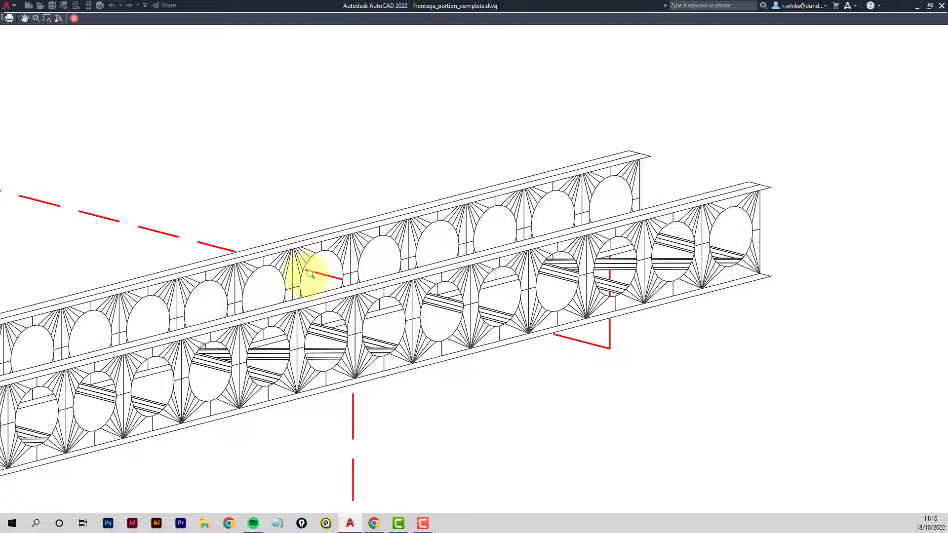
{"action": "scroll", "coordinate": [162, 225], "scroll_direction": "down", "scroll_amount": 4}
{"action": "middle_click_drag", "start_coordinate": [165, 223], "coordinate": [377, 223]}
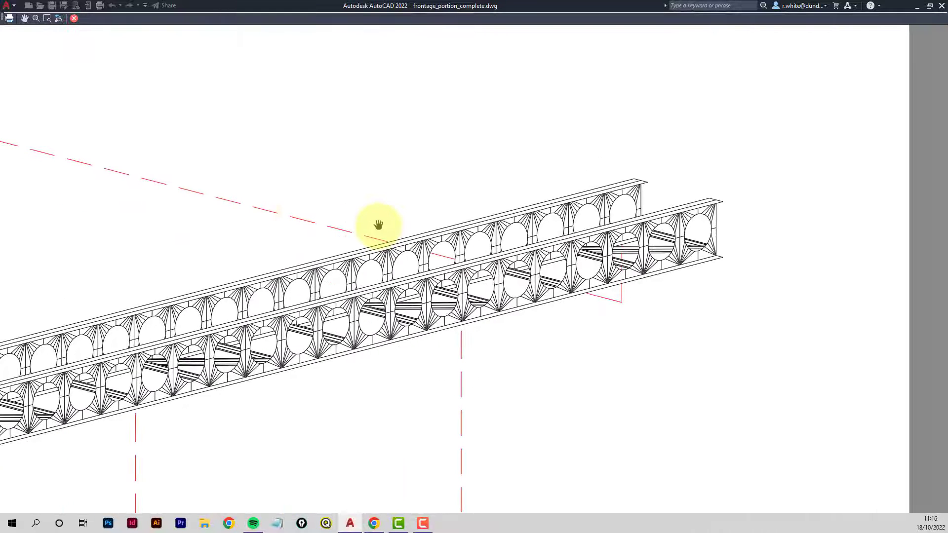
{"action": "scroll", "coordinate": [378, 225], "scroll_direction": "down", "scroll_amount": 2}
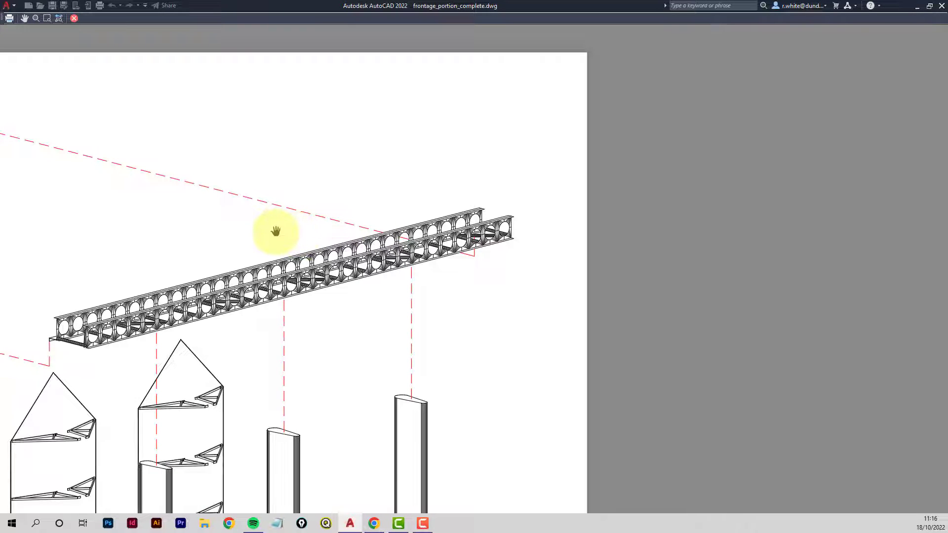
{"action": "left_click_drag", "start_coordinate": [272, 232], "coordinate": [417, 227]}
{"action": "scroll", "coordinate": [331, 221], "scroll_direction": "down", "scroll_amount": 4}
{"action": "left_click_drag", "start_coordinate": [330, 221], "coordinate": [453, 197]}
{"action": "scroll", "coordinate": [422, 210], "scroll_direction": "up", "scroll_amount": 2}
{"action": "scroll", "coordinate": [421, 209], "scroll_direction": "down", "scroll_amount": 2}
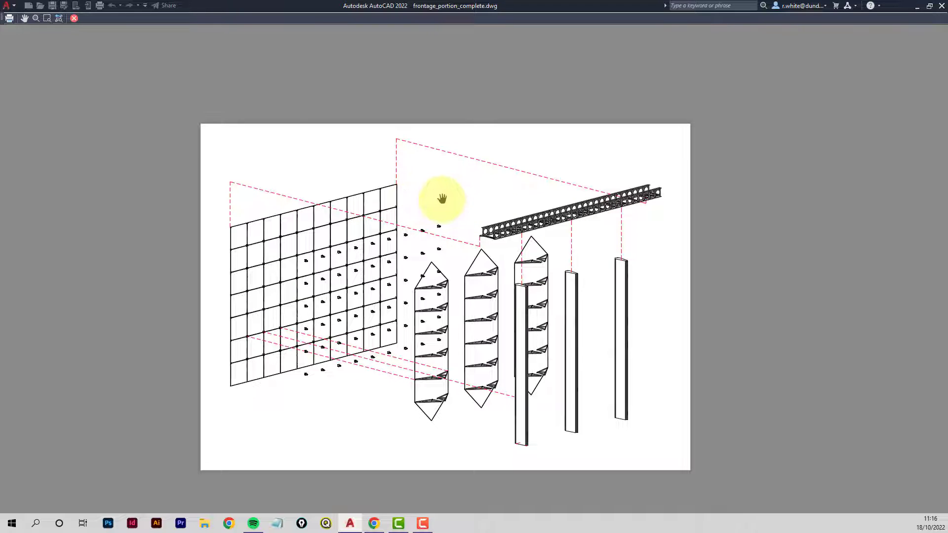
Plot the previewed layout to the Desktop as frontage_portion_complete-Layout1.pdf and maximise the resulting PDF in Acrobat
{"action": "right_click", "coordinate": [443, 198]}
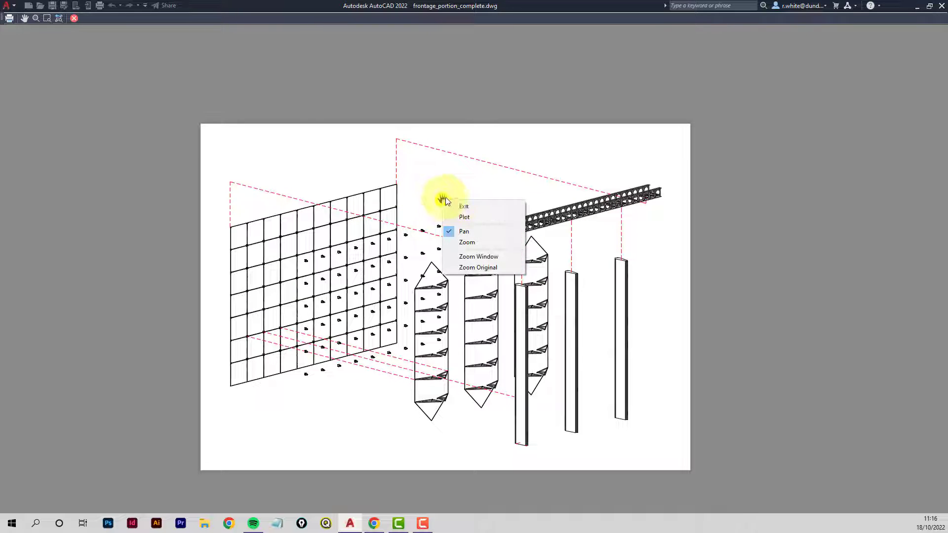
{"action": "left_click", "coordinate": [467, 219]}
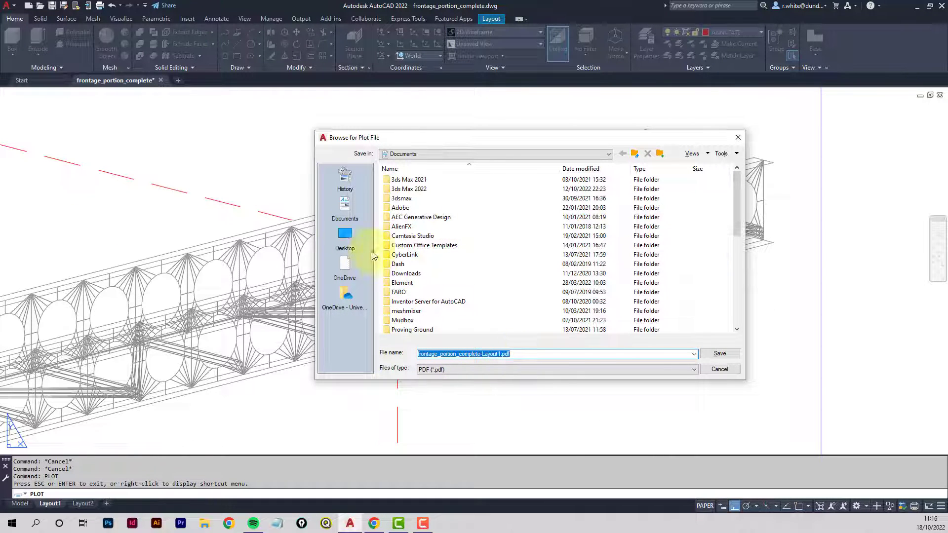
{"action": "left_click", "coordinate": [345, 237]}
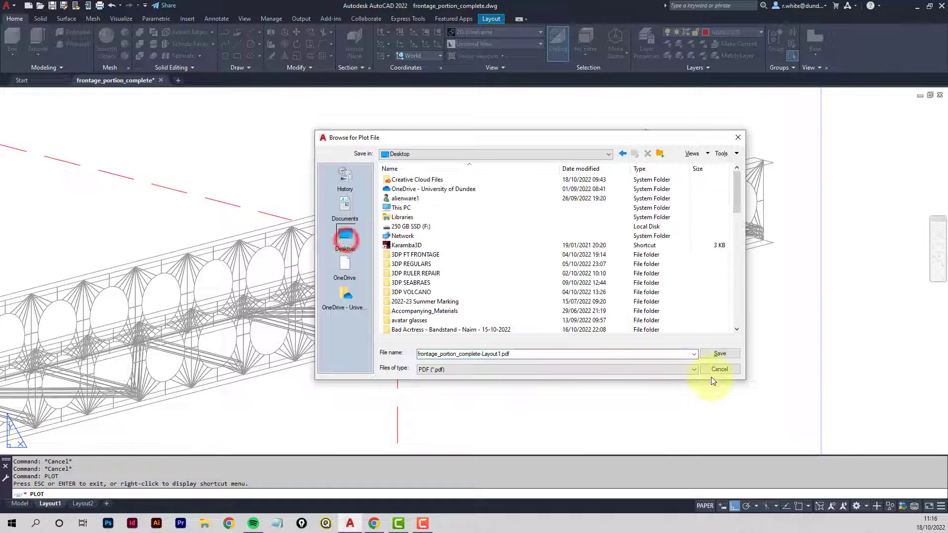
{"action": "left_click", "coordinate": [725, 353]}
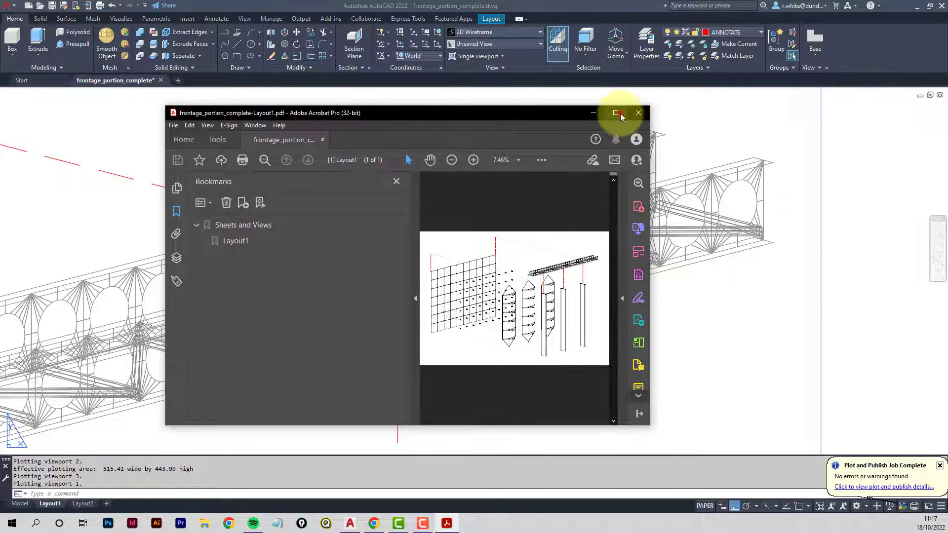
{"action": "left_click", "coordinate": [616, 114]}
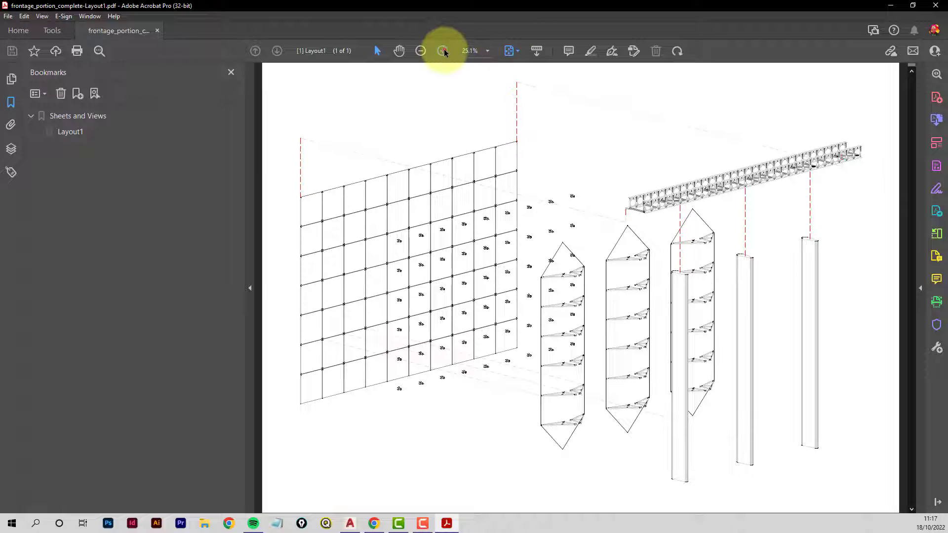
Examine the plotted PDF up close at up to 400%, checking the red dashed guide line, panel grid joints and a bolted round fixing
{"action": "left_click", "coordinate": [443, 50]}
{"action": "left_click", "coordinate": [444, 51]}
{"action": "left_click", "coordinate": [443, 51]}
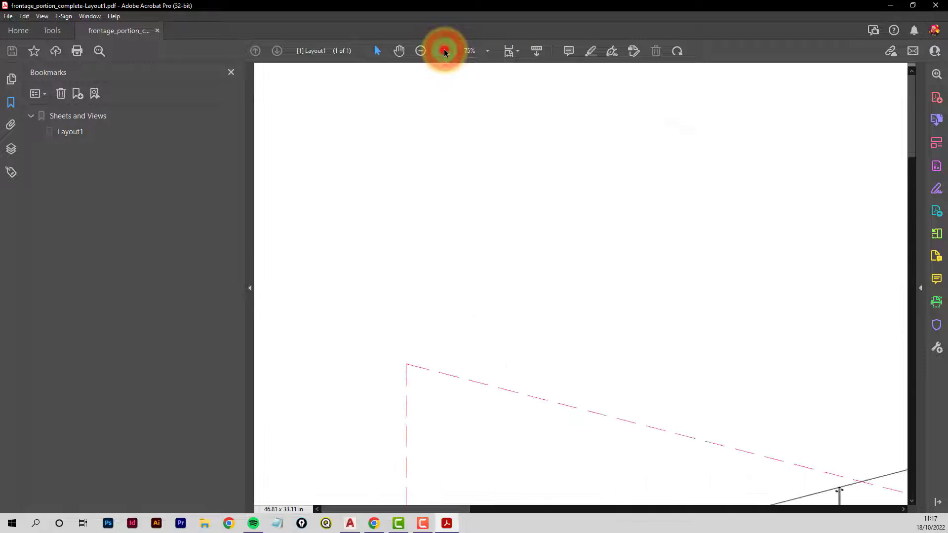
{"action": "left_click_drag", "start_coordinate": [912, 133], "coordinate": [911, 227]}
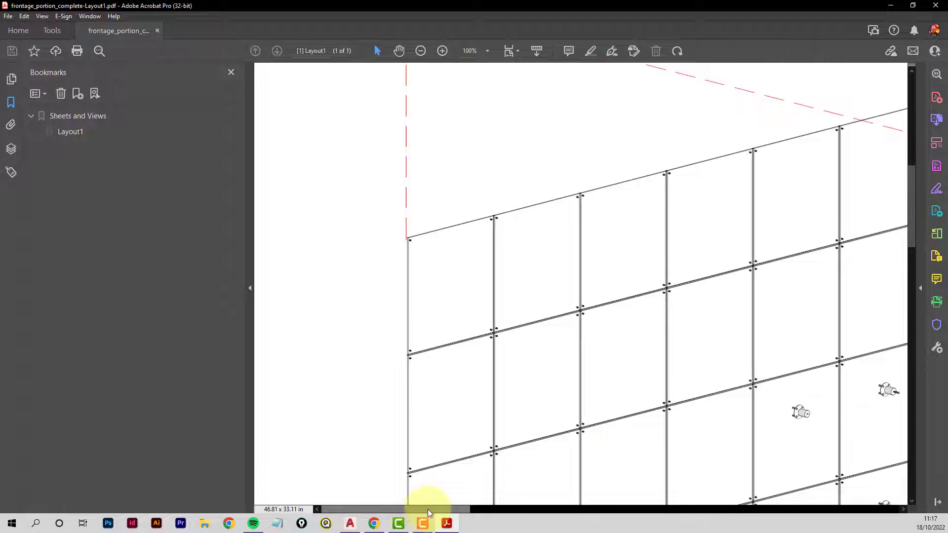
{"action": "left_click_drag", "start_coordinate": [428, 508], "coordinate": [508, 505]}
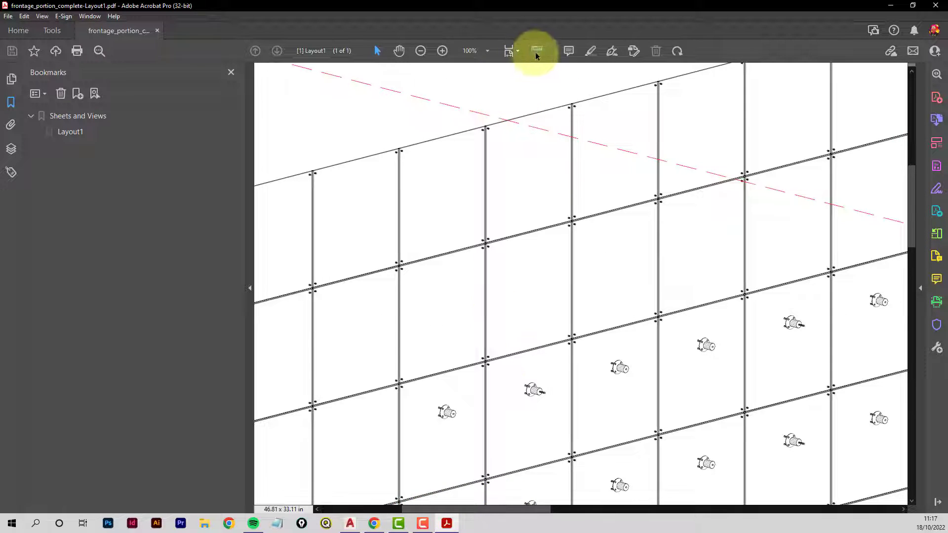
{"action": "left_click", "coordinate": [442, 51]}
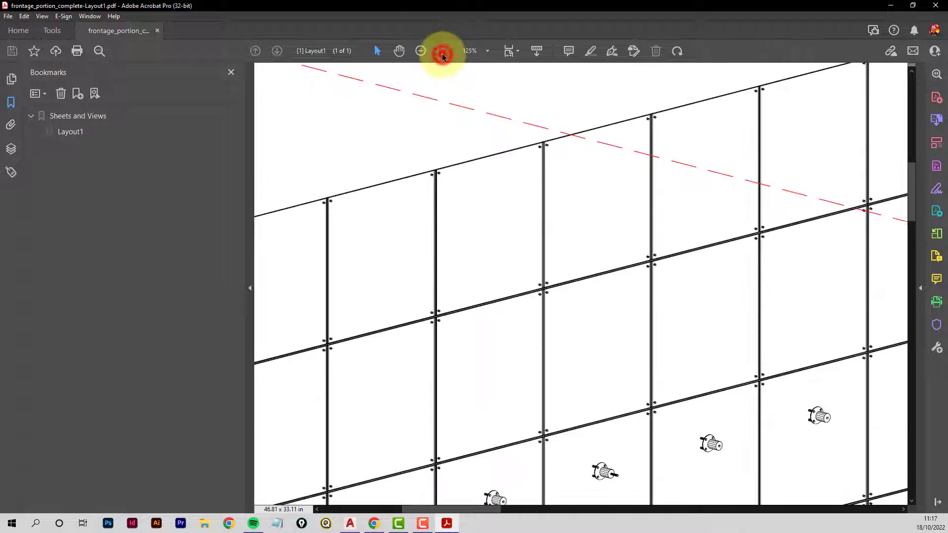
{"action": "left_click", "coordinate": [442, 51]}
{"action": "left_click", "coordinate": [443, 52]}
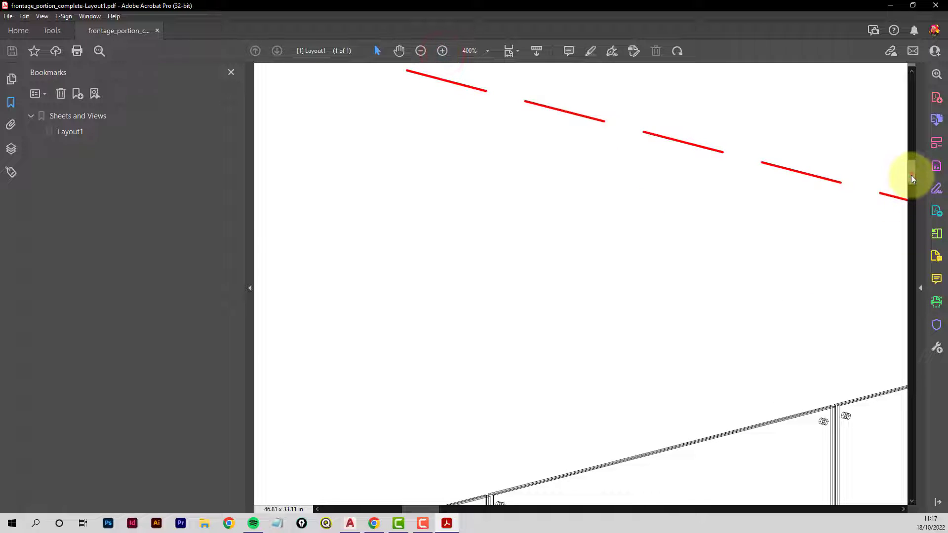
{"action": "left_click_drag", "start_coordinate": [912, 175], "coordinate": [905, 272]}
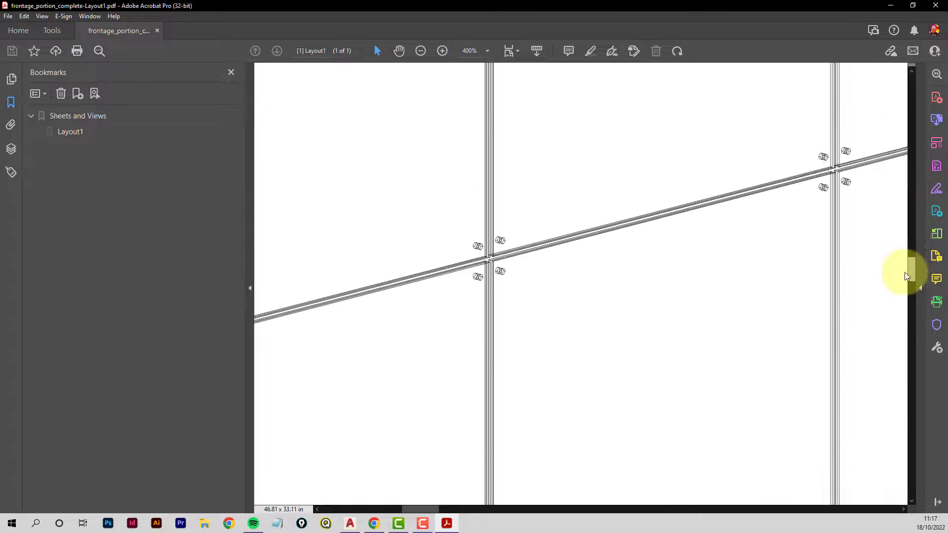
{"action": "left_click_drag", "start_coordinate": [426, 508], "coordinate": [452, 508]}
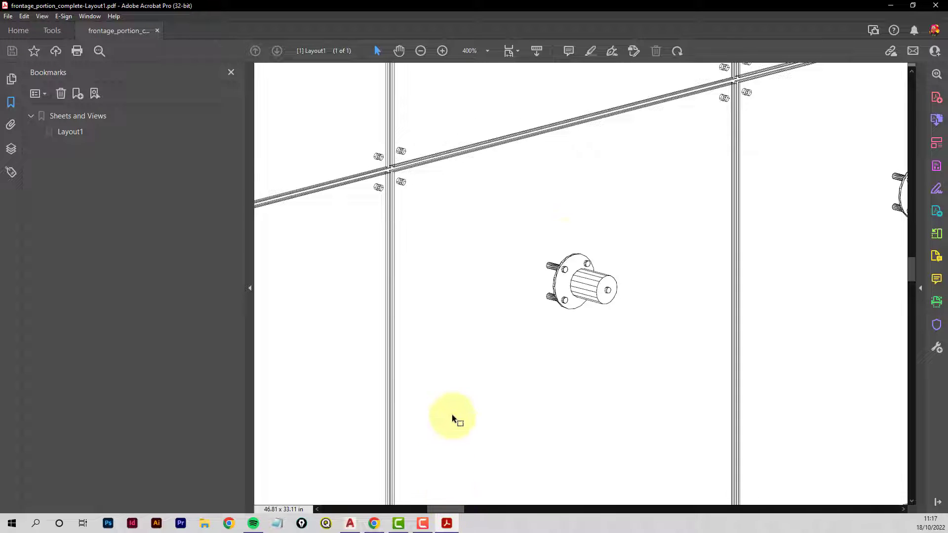
Return to a full-page view of the PDF and review the overall exploded axonometric with its guide lines
{"action": "left_click", "coordinate": [420, 51]}
{"action": "left_click", "coordinate": [420, 51]}
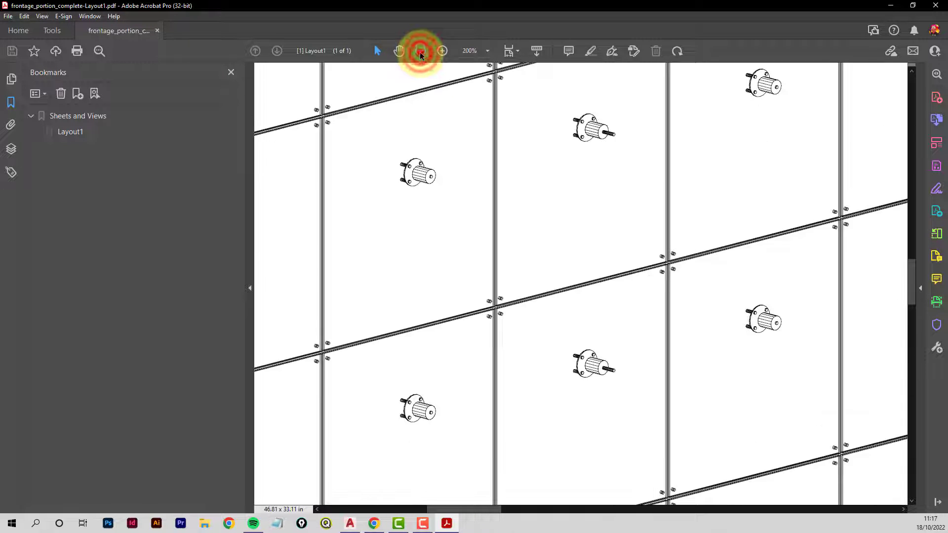
{"action": "left_click", "coordinate": [420, 51]}
{"action": "left_click", "coordinate": [421, 51]}
{"action": "left_click", "coordinate": [420, 50]}
{"action": "left_click", "coordinate": [420, 51]}
{"action": "left_click", "coordinate": [420, 51]}
{"action": "left_click", "coordinate": [420, 51]}
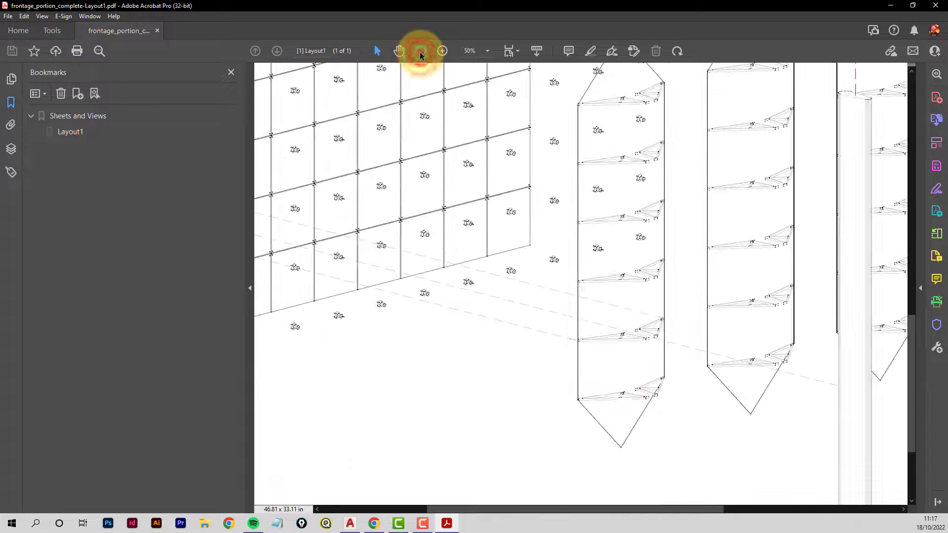
{"action": "left_click", "coordinate": [420, 50]}
{"action": "left_click", "coordinate": [420, 51]}
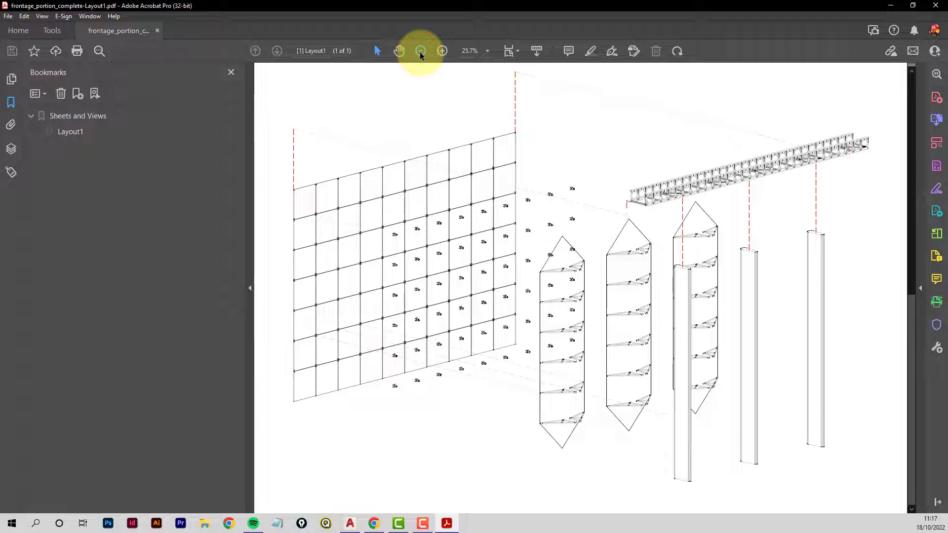